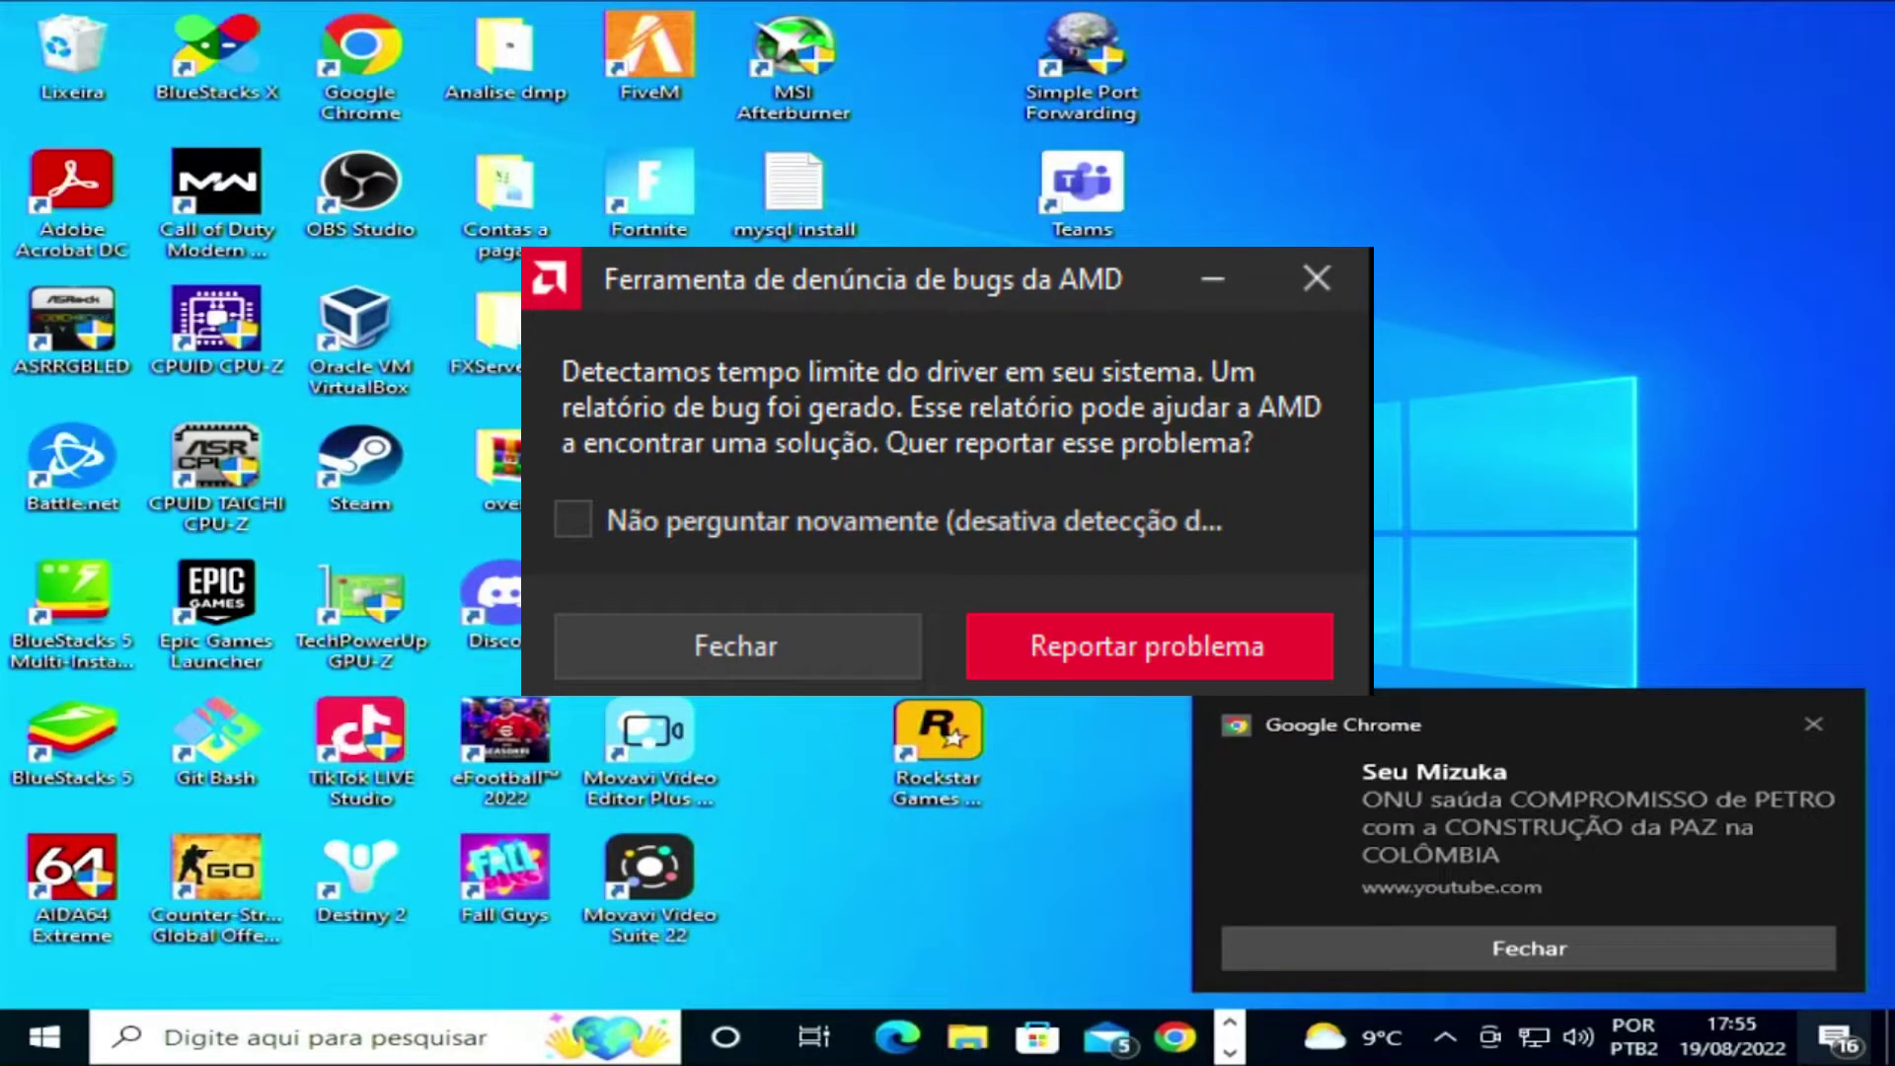
Dismiss the AMD bug report dialog and the Google Chrome notification.
key(Escape)
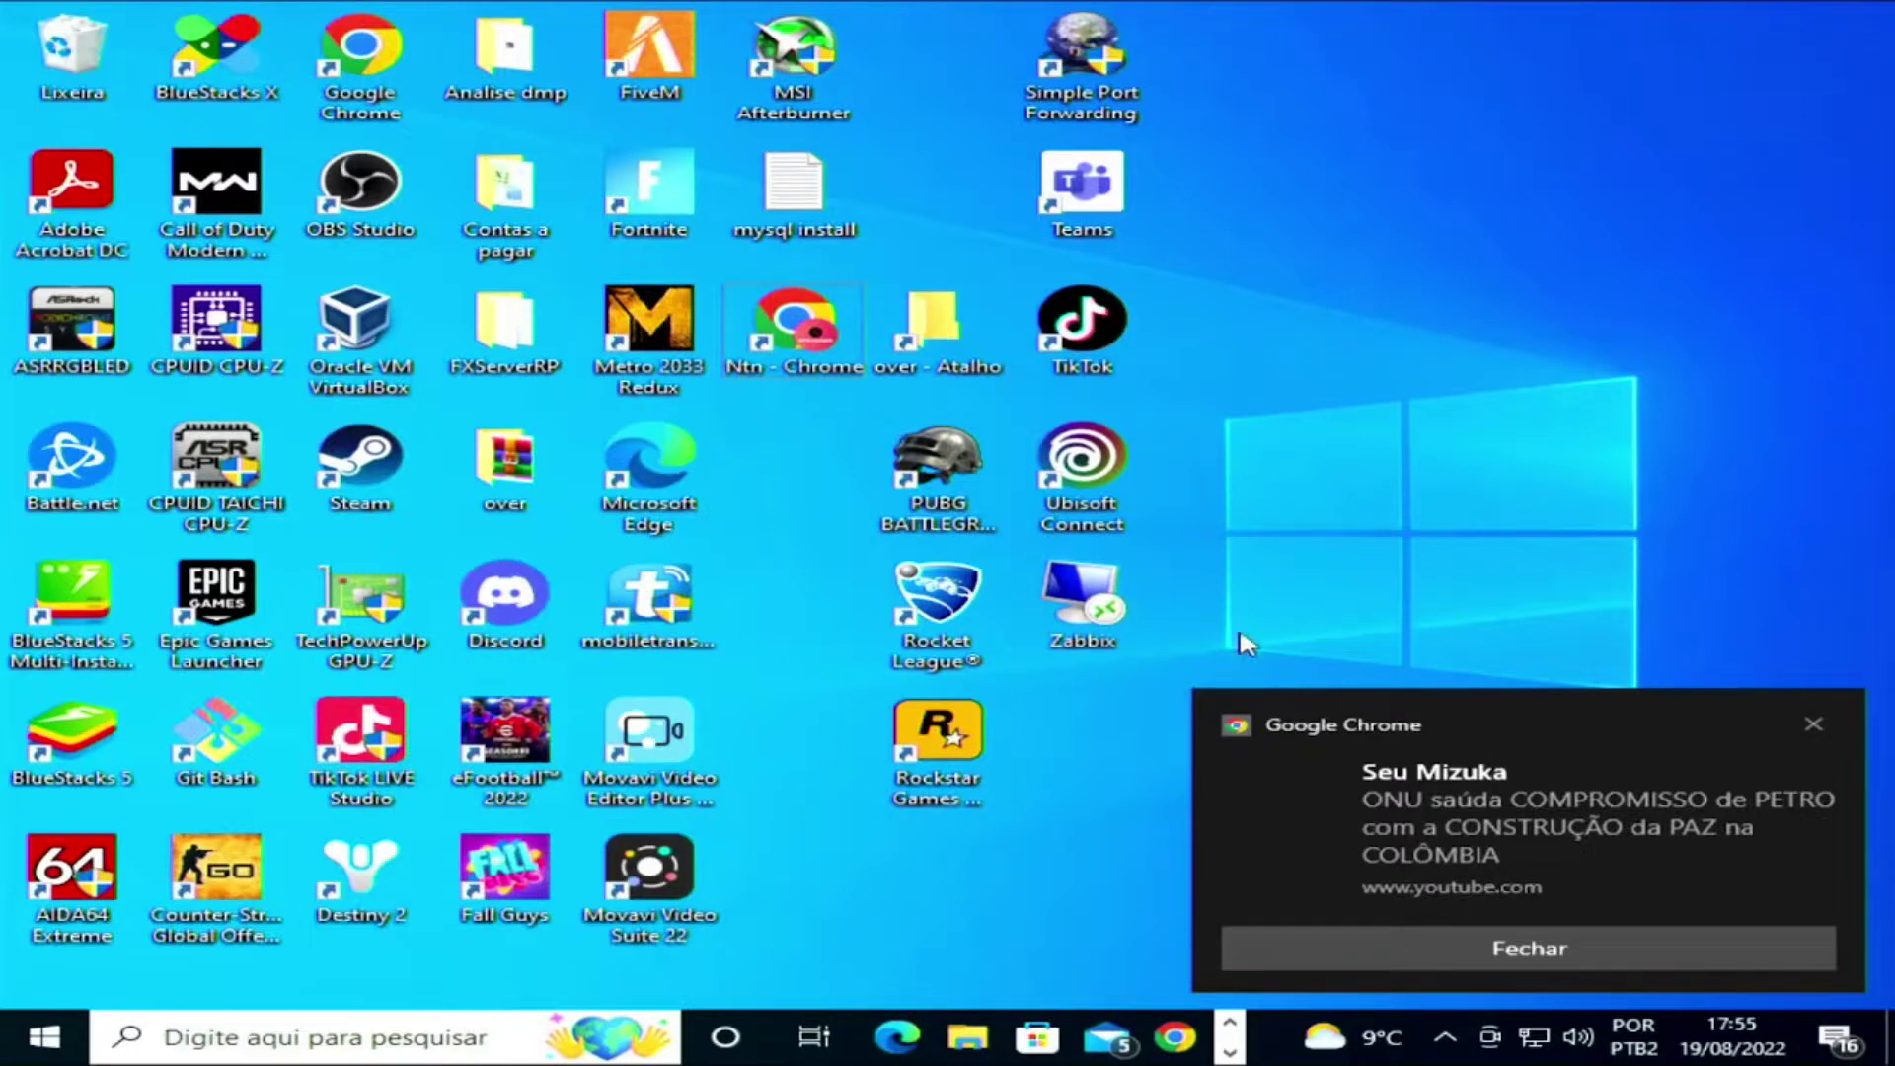
click(1813, 726)
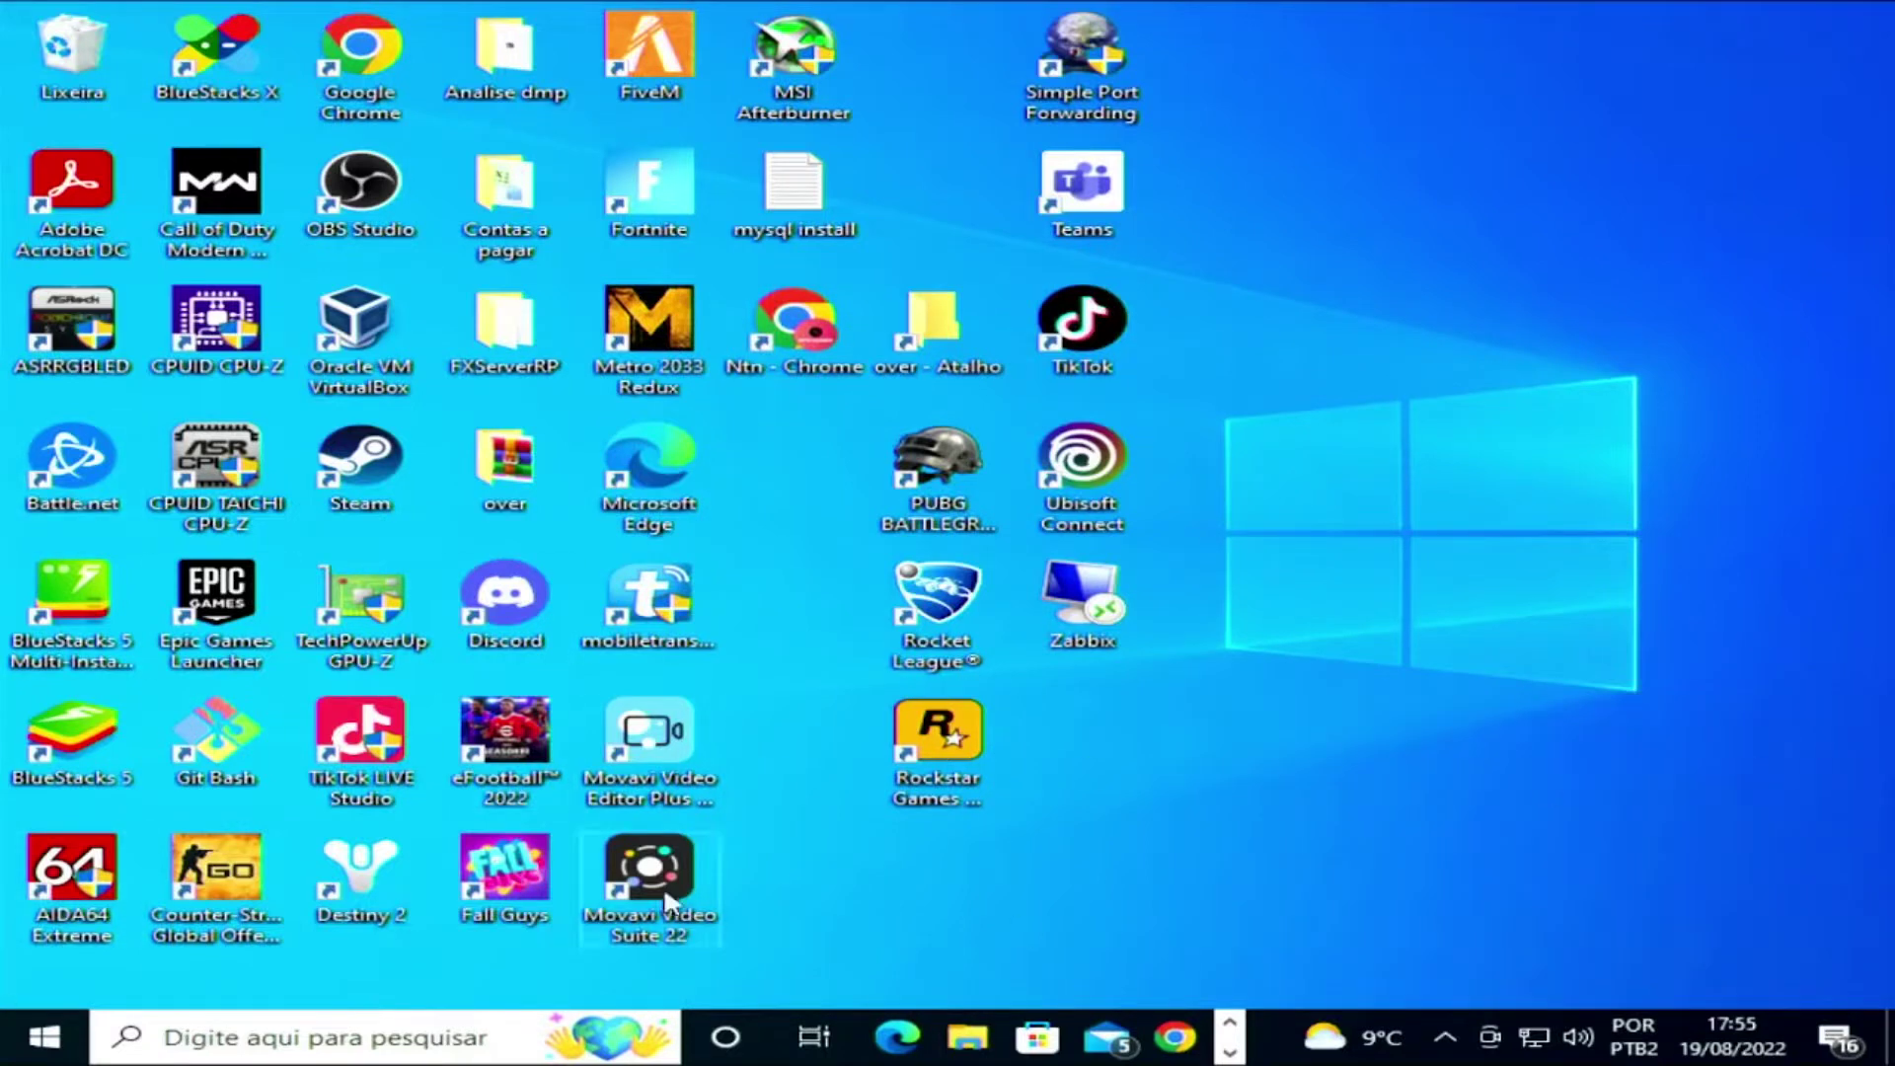
Switch to Google Chrome with the gaming profile and search the web for DDU.
click(1171, 1041)
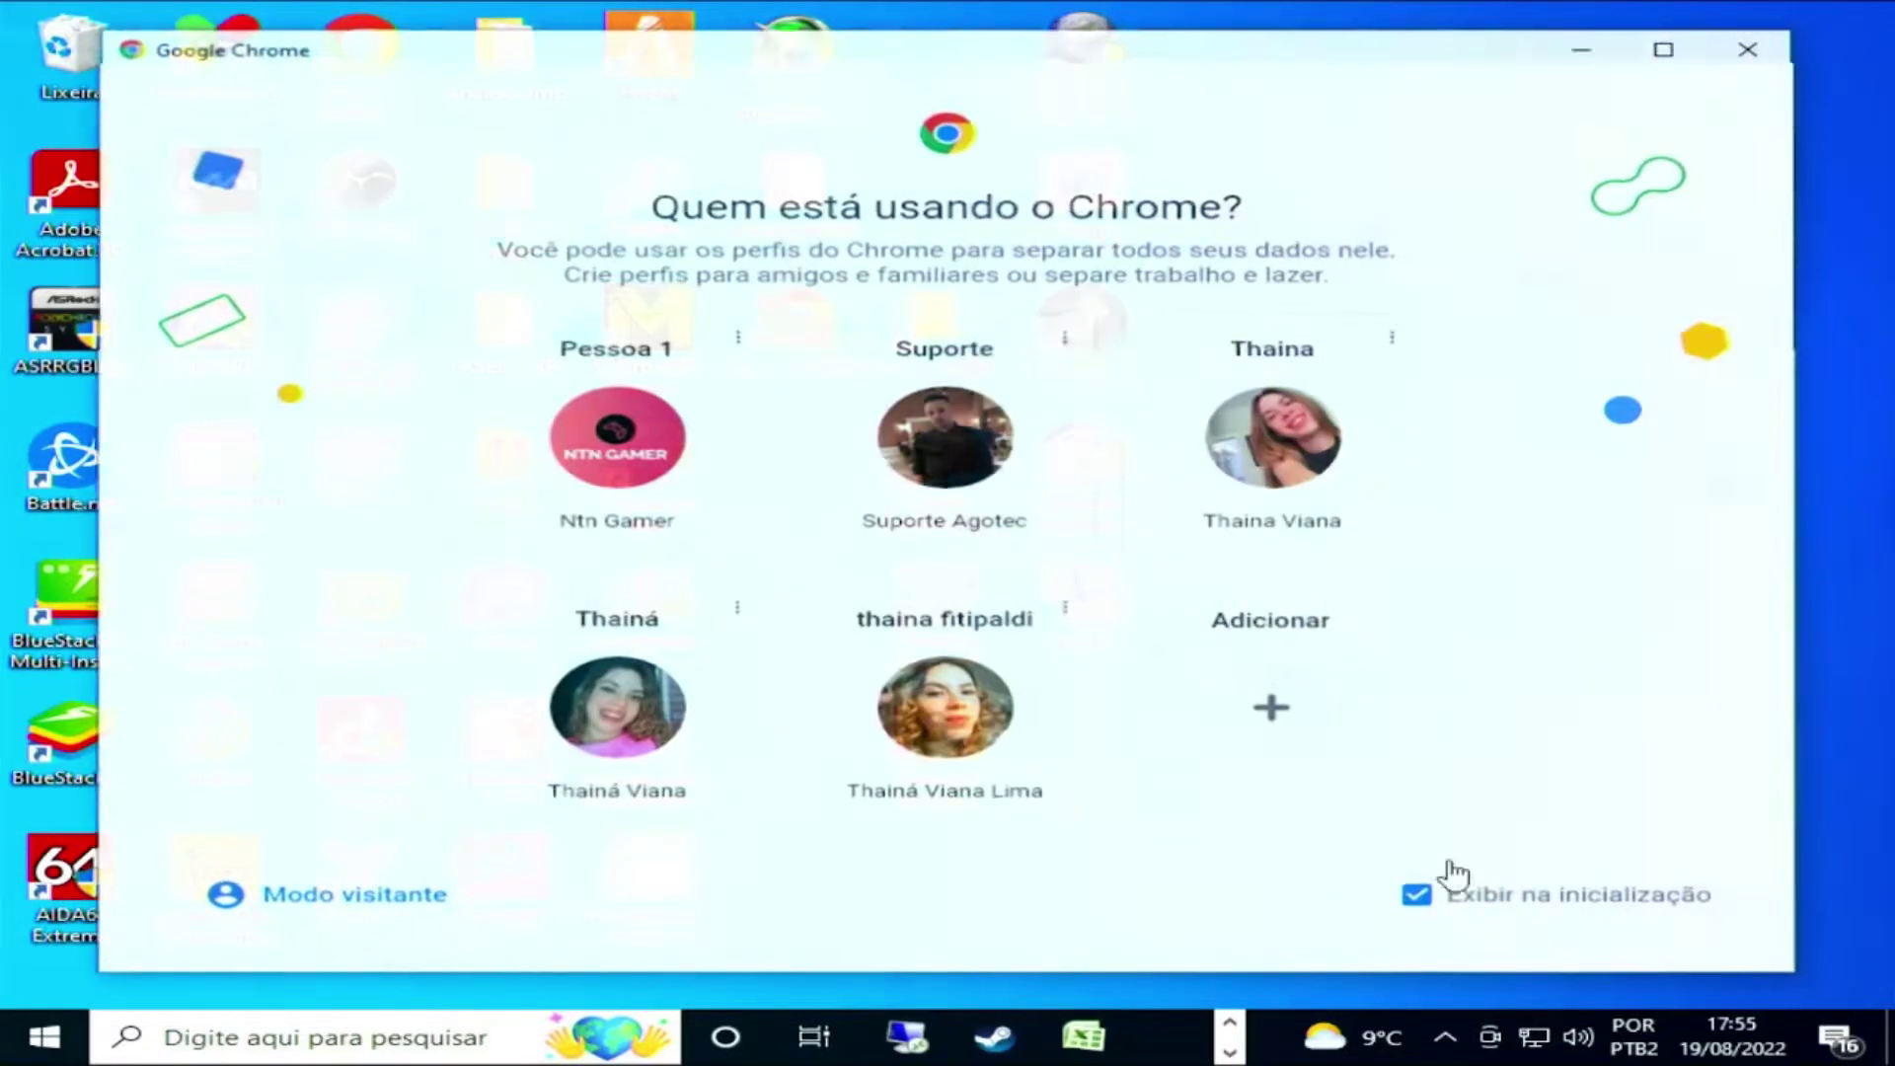
click(614, 439)
click(458, 59)
text(dd)
key(Return)
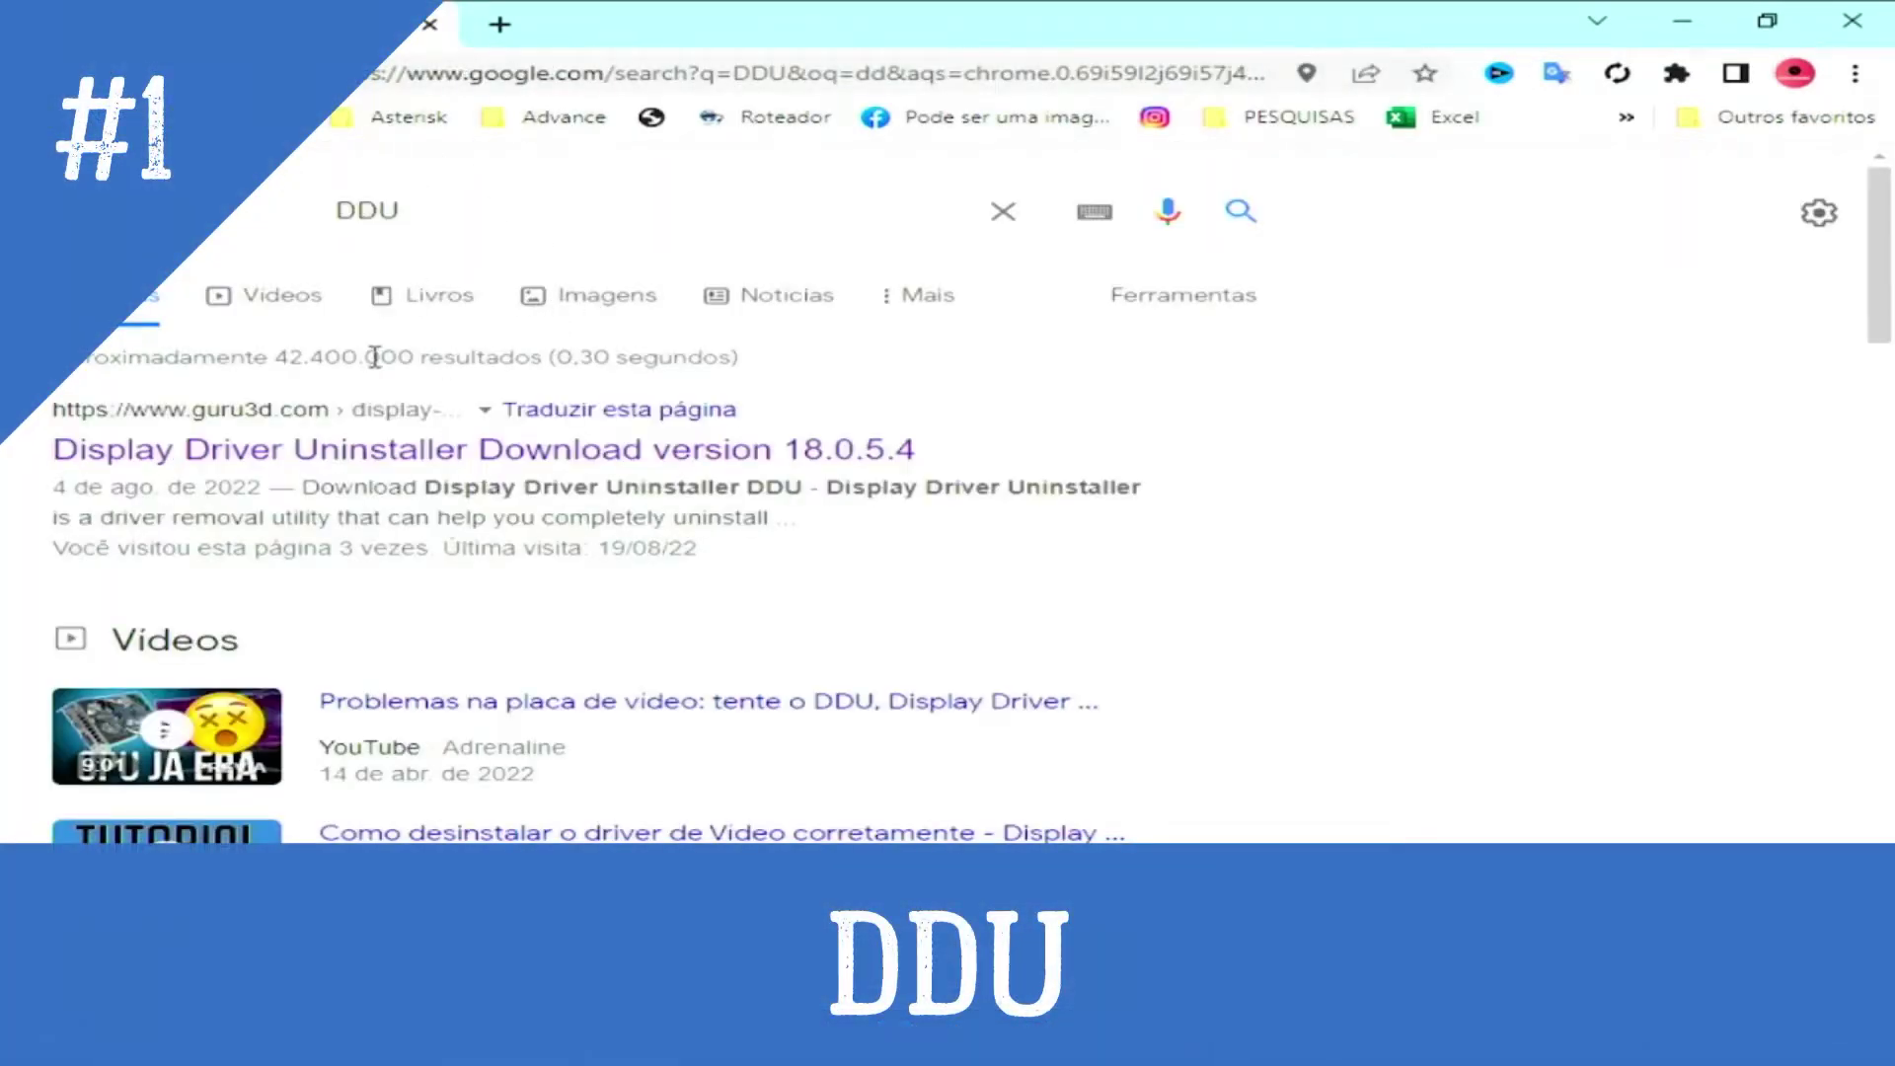
Open the guru3d.com Display Driver Uninstaller 18.0.5.4 page and request the download from the EU - Netherlands mirror.
click(400, 439)
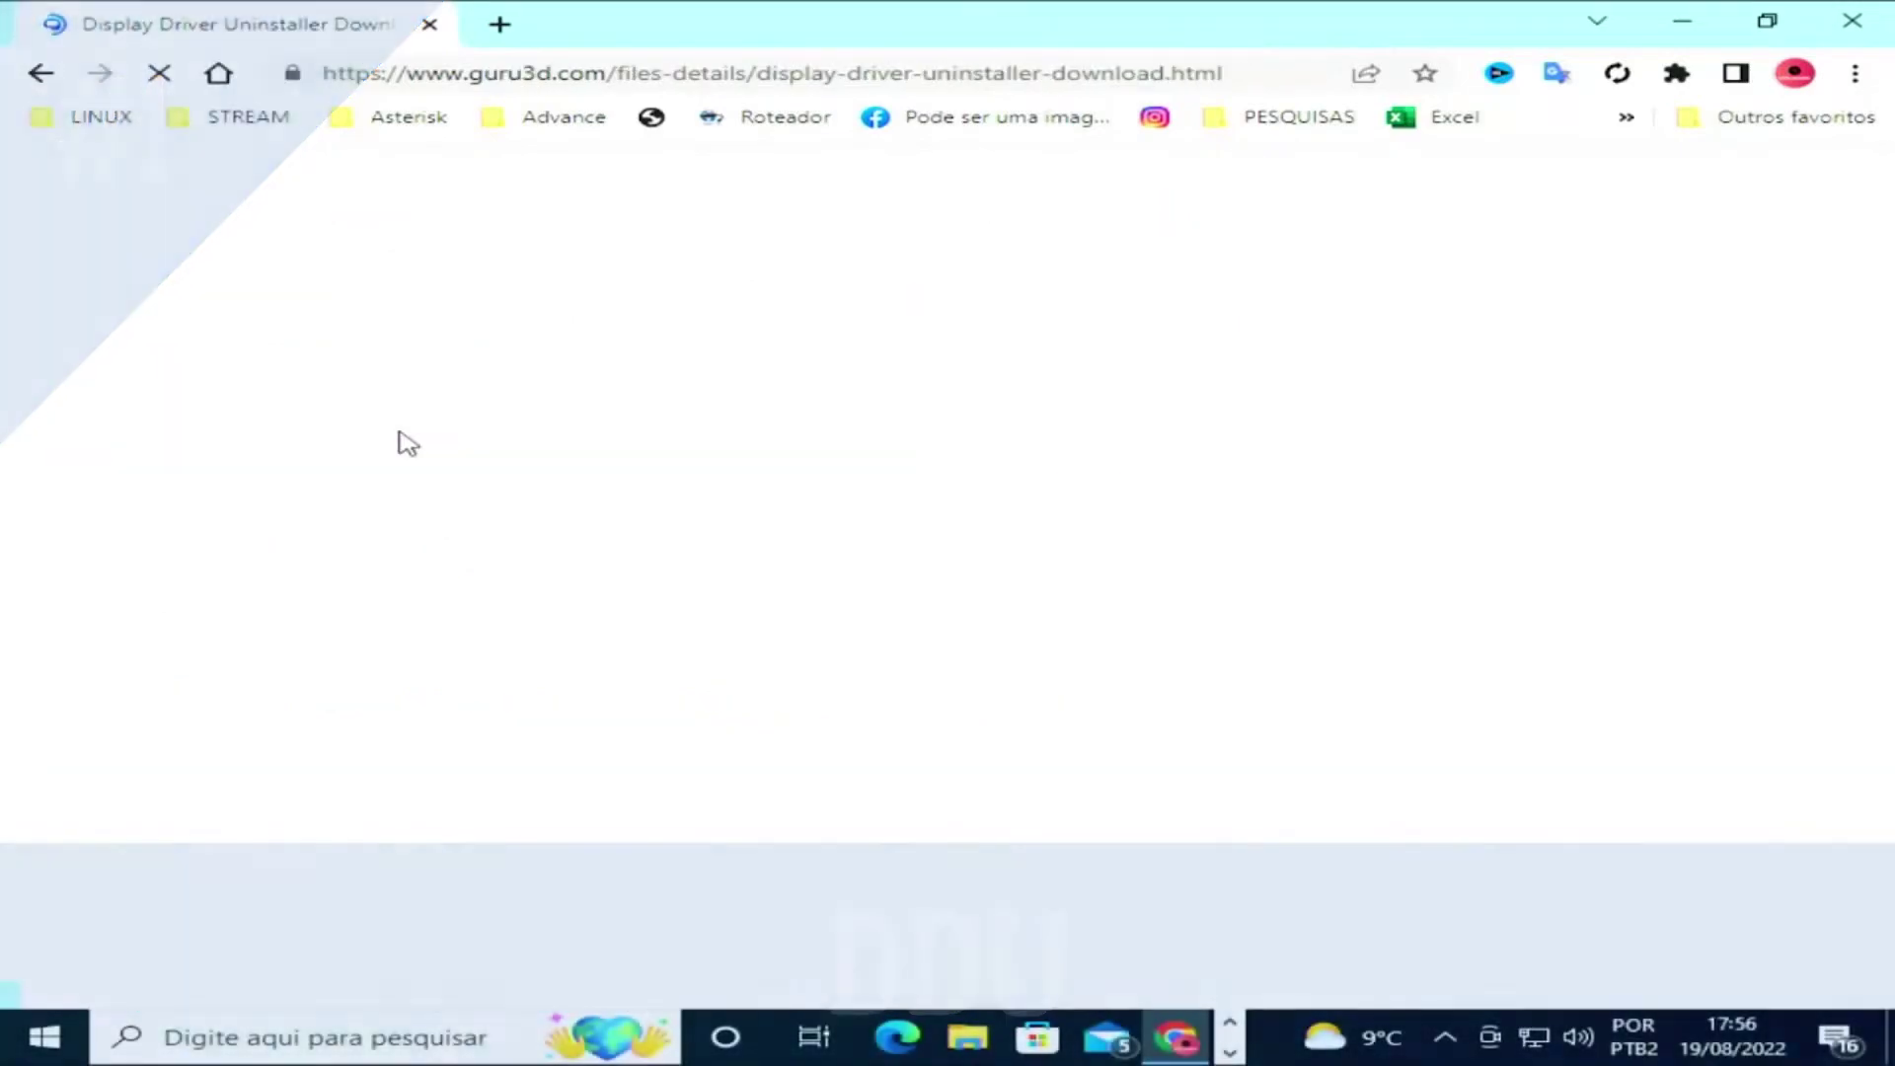
scroll(472, 528, down, 7)
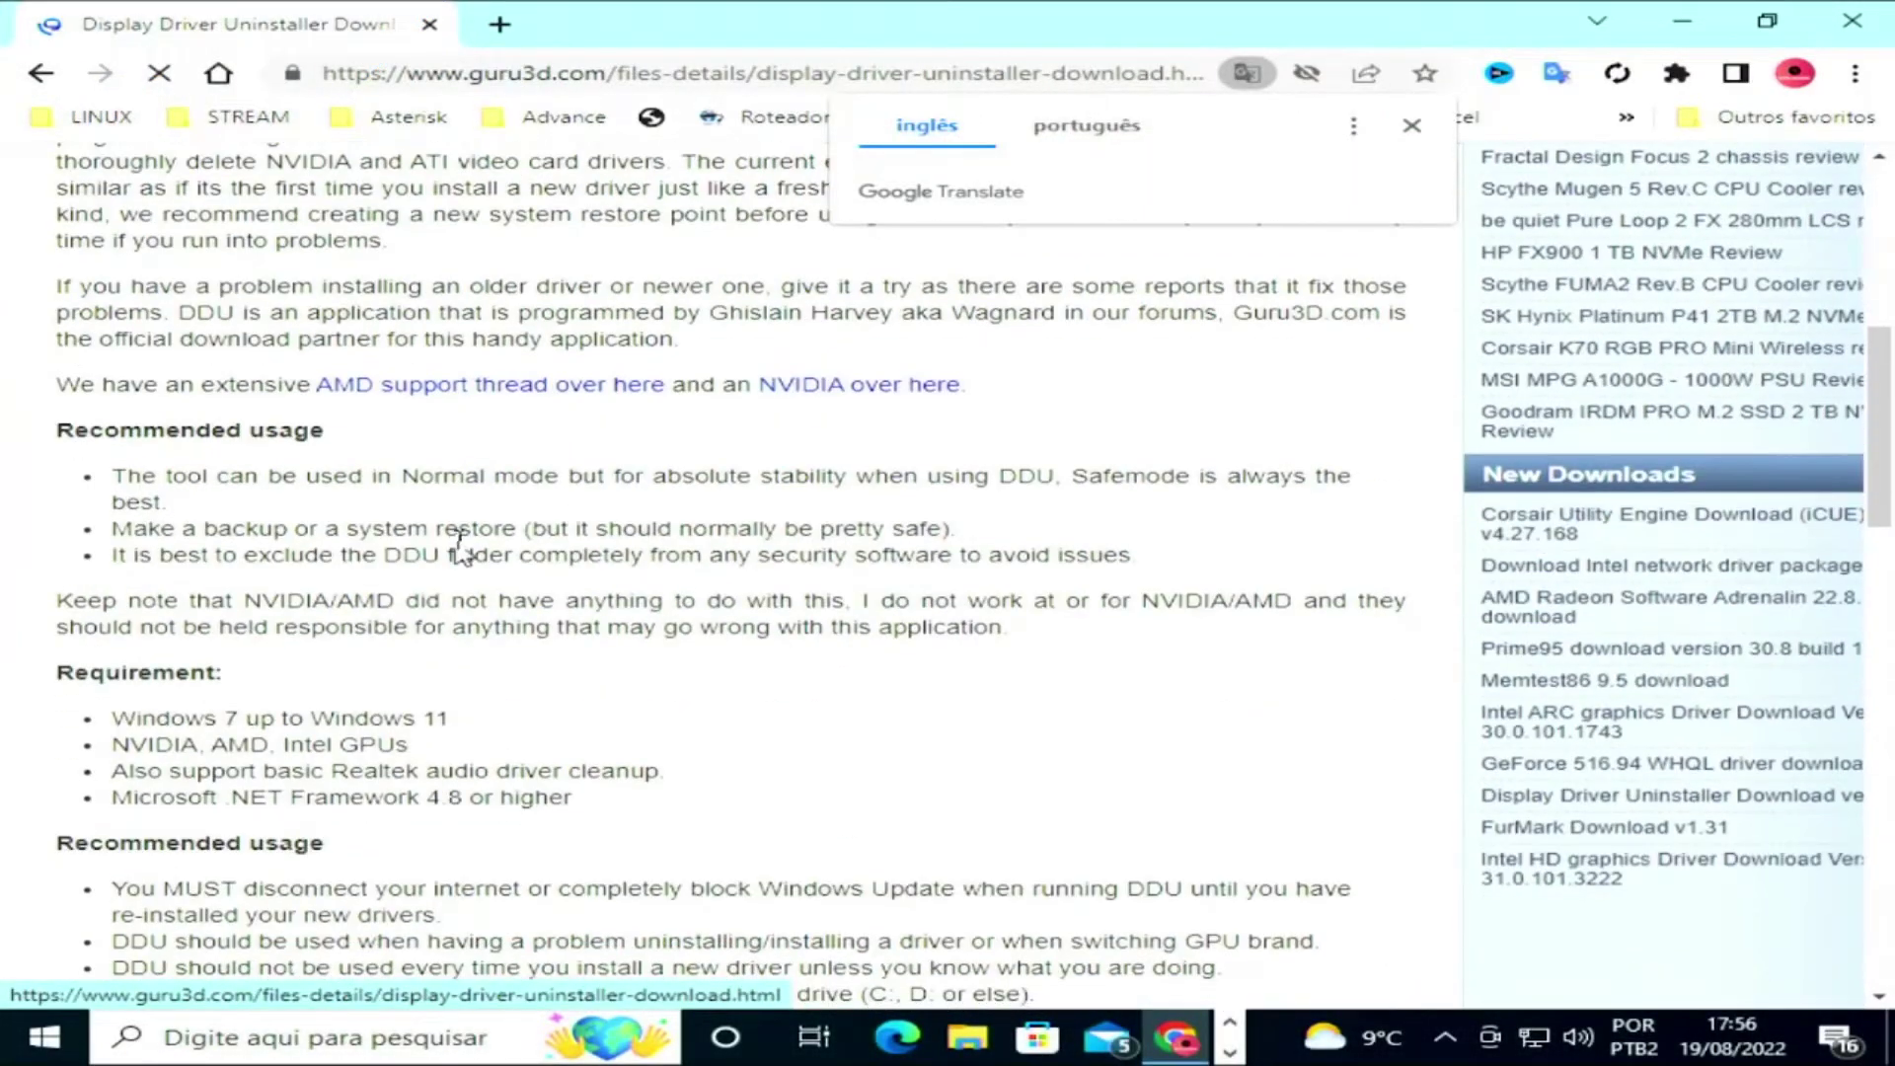
scroll(472, 528, down, 10)
scroll(507, 523, down, 2)
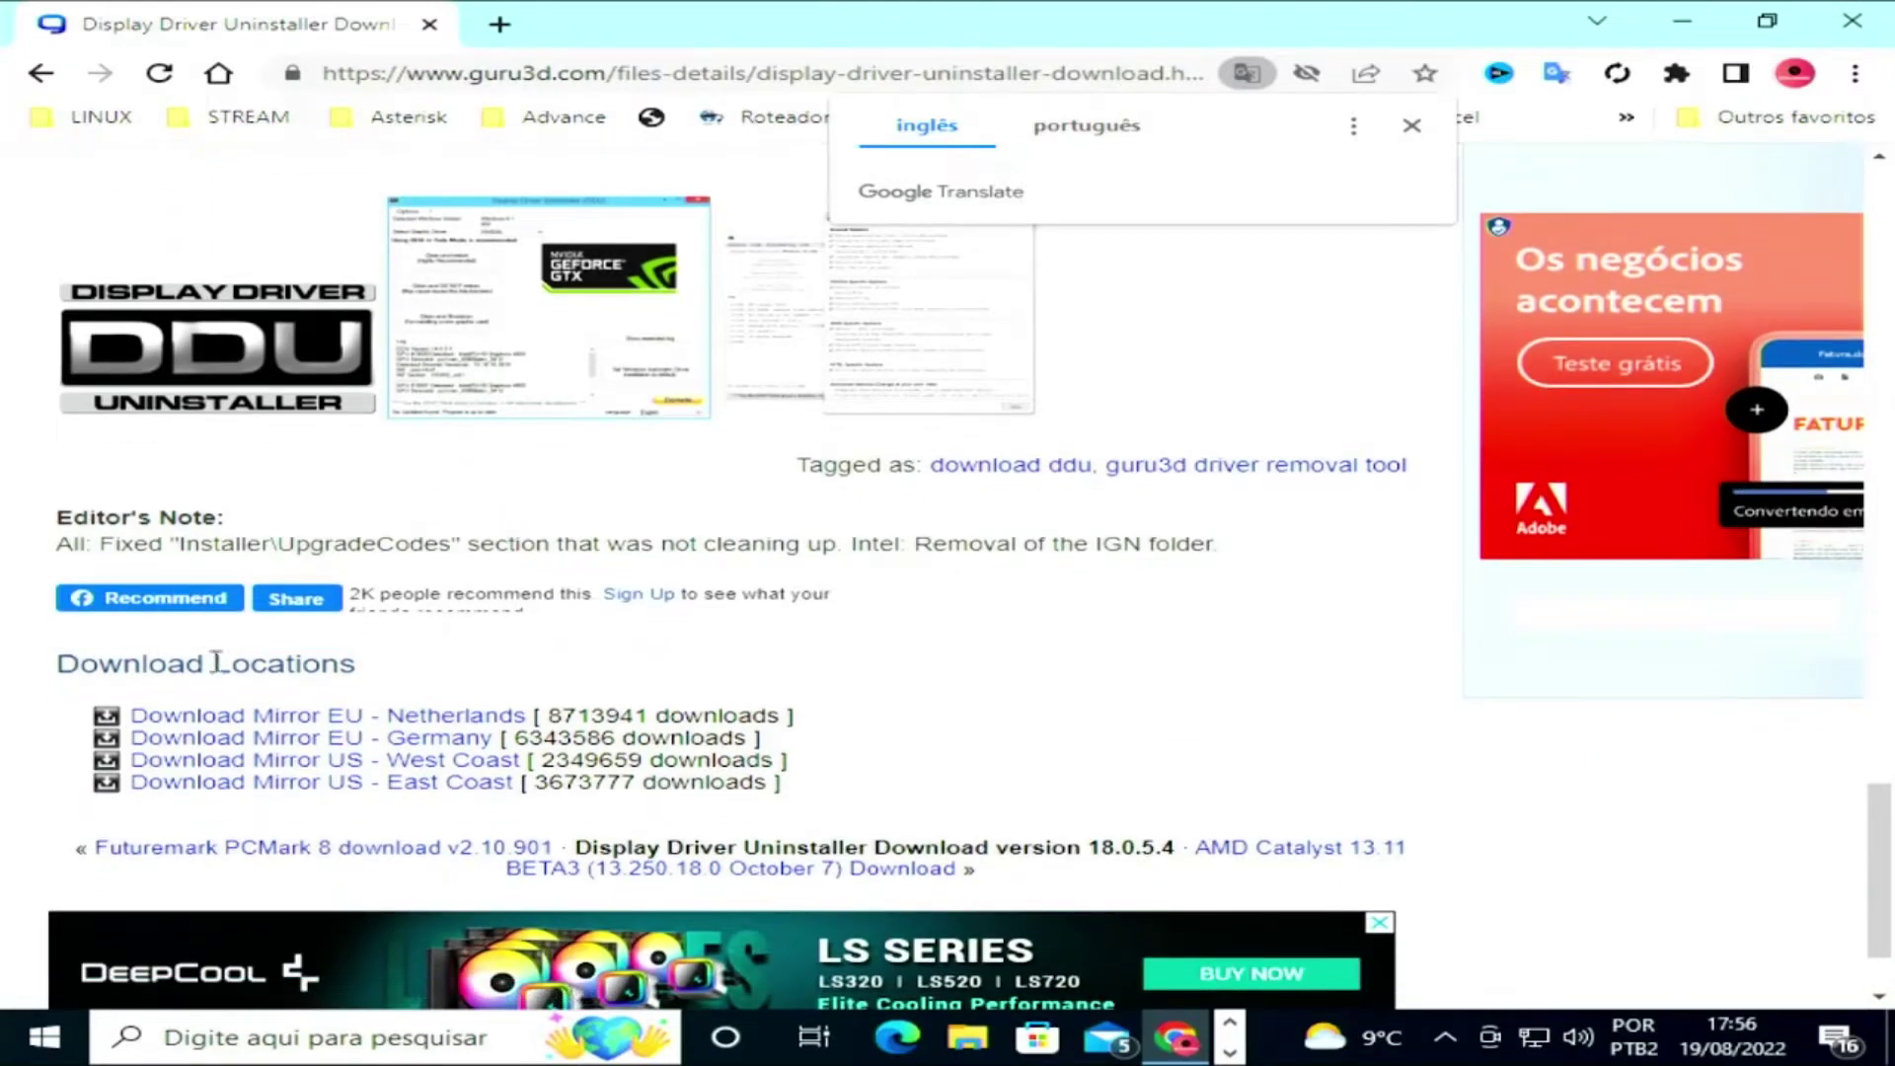
click(300, 718)
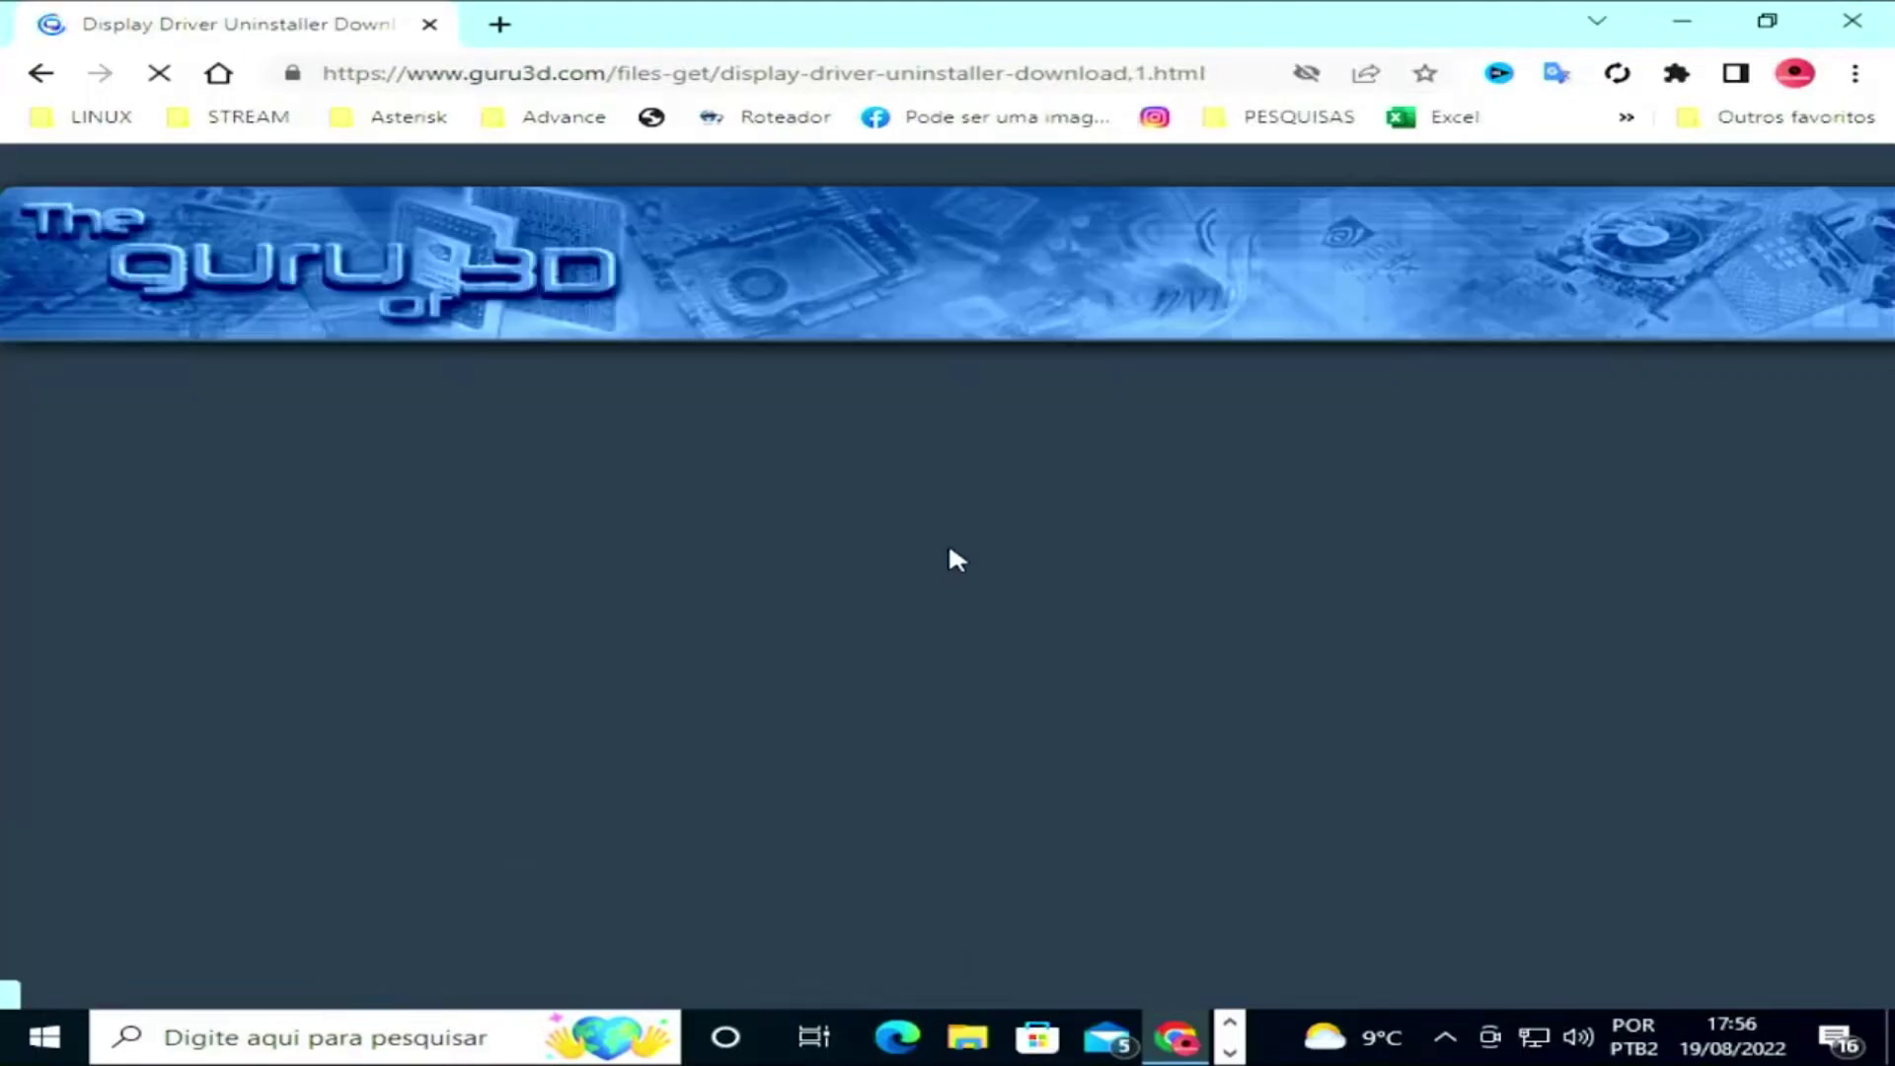
Look through the download page's license agreement and cancel saving another copy of the DDU ZIP.
scroll(1032, 542, down, 5)
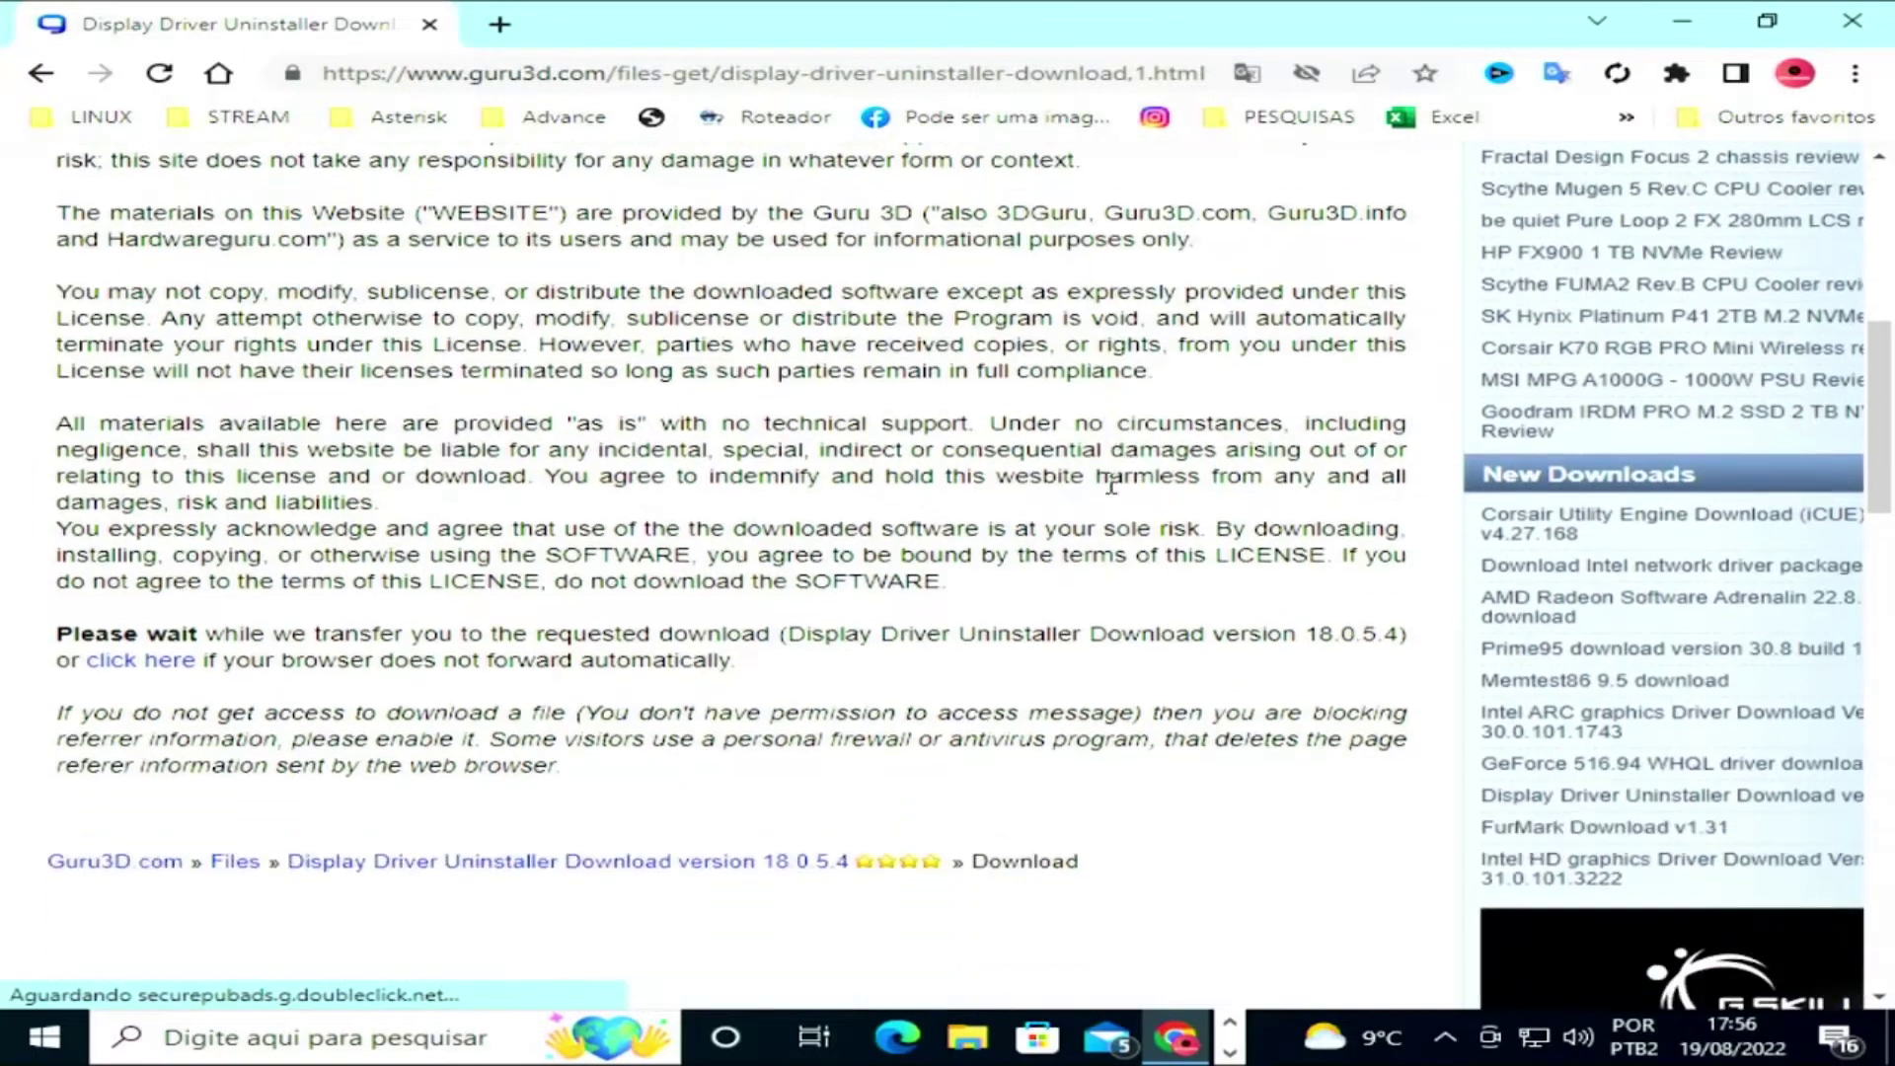
scroll(1112, 494, up, 4)
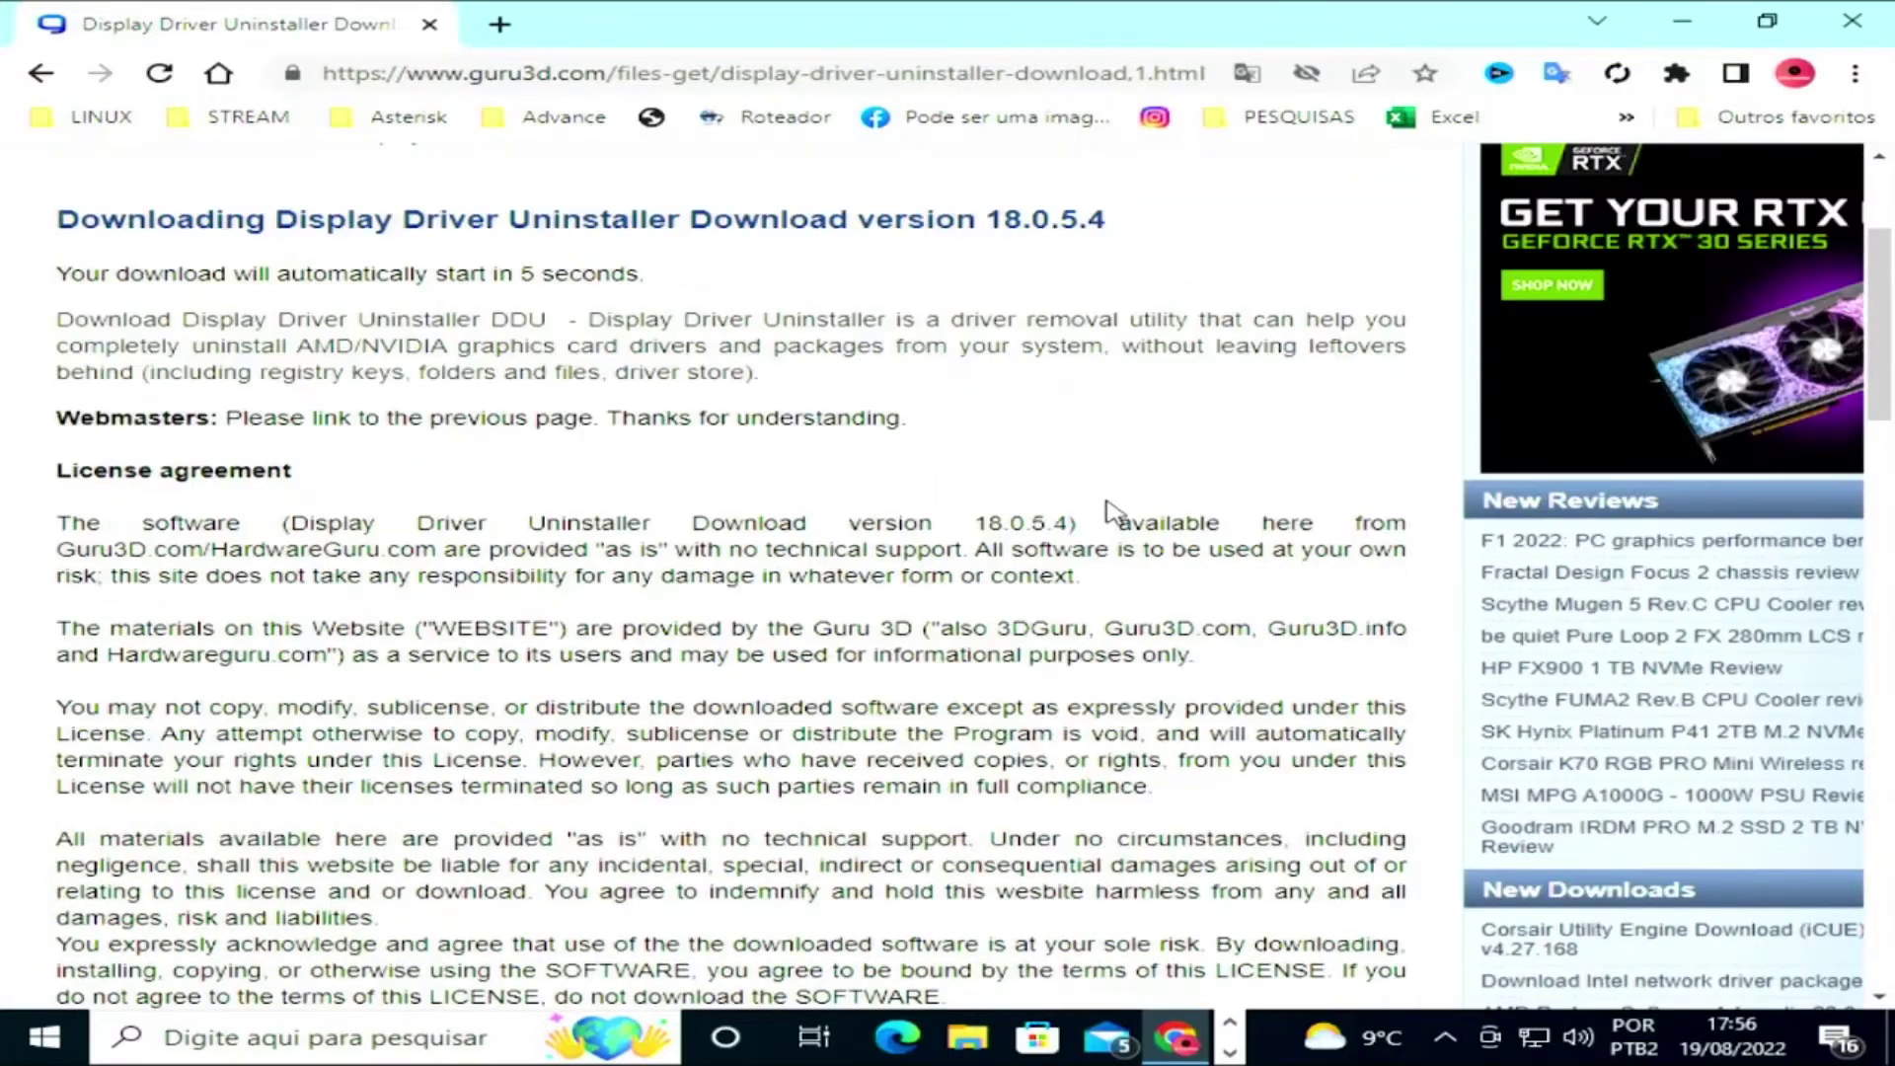
scroll(1218, 405, down, 1)
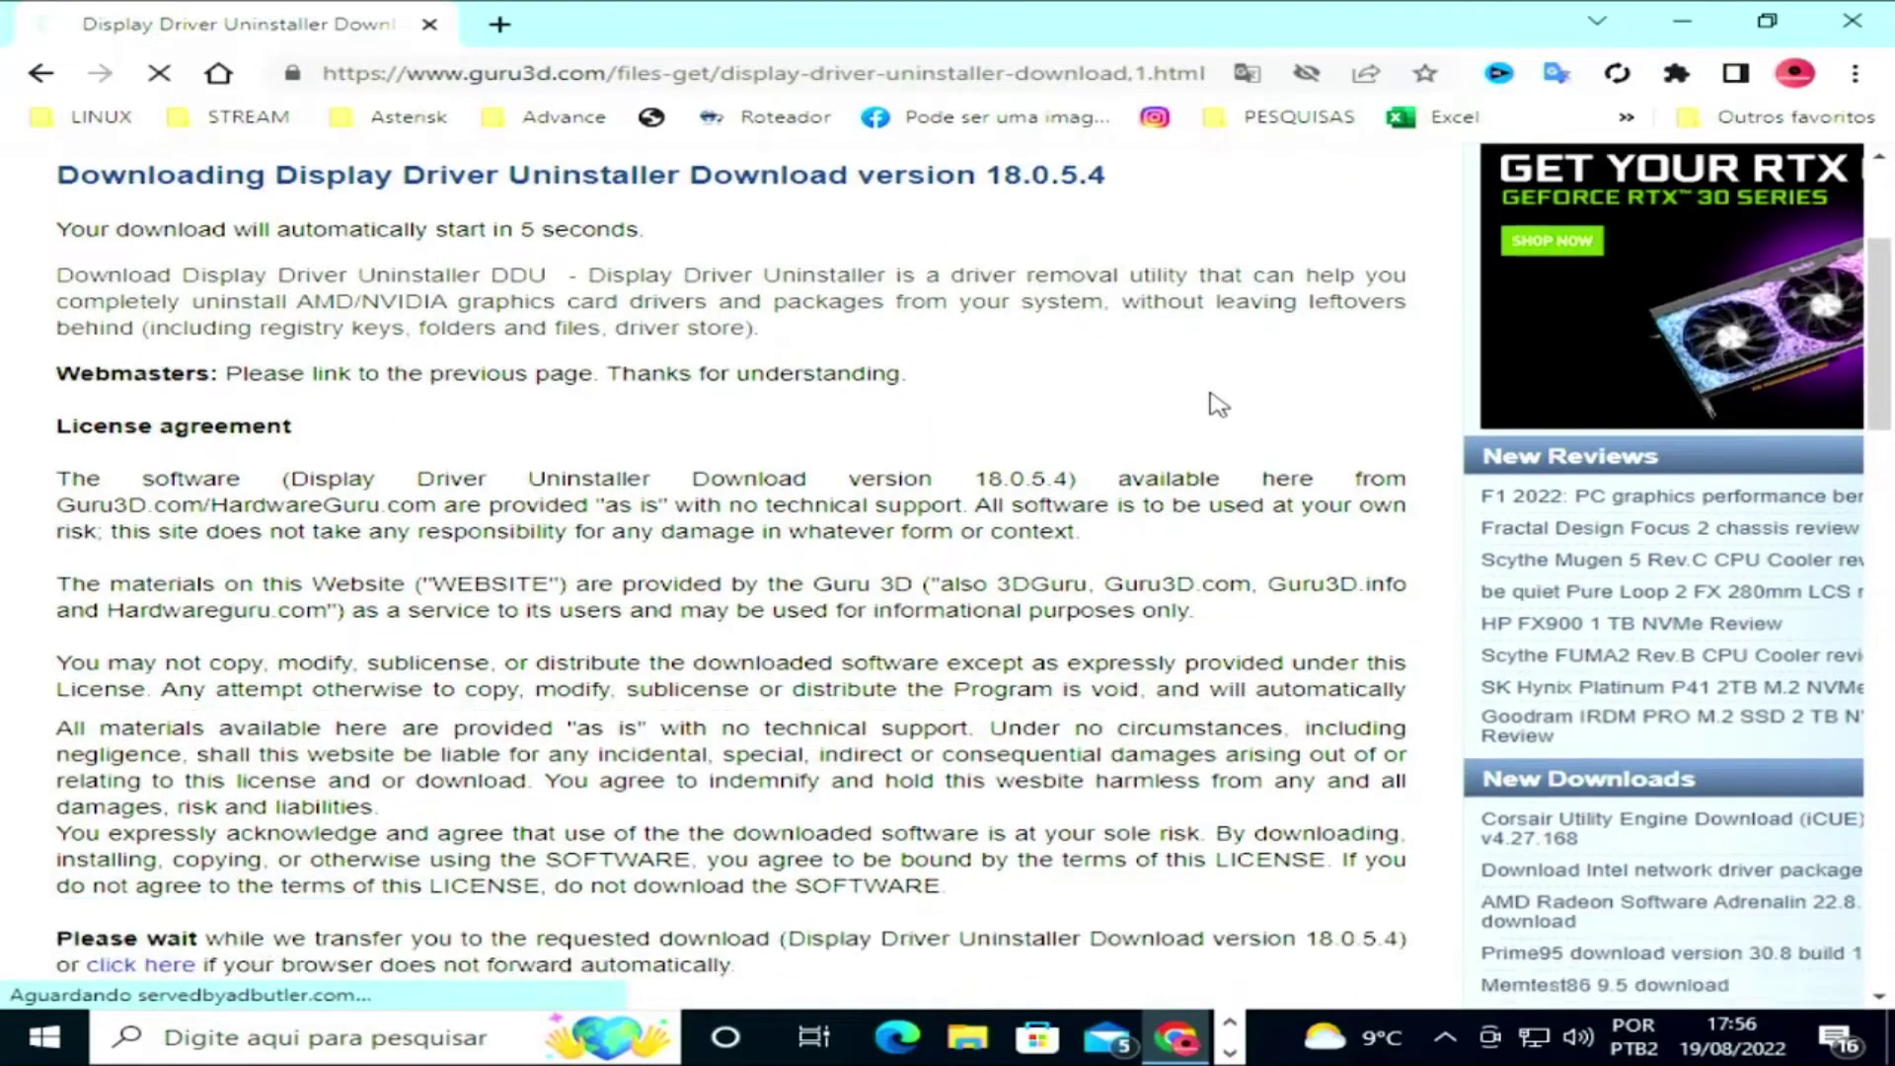
scroll(1218, 405, down, 5)
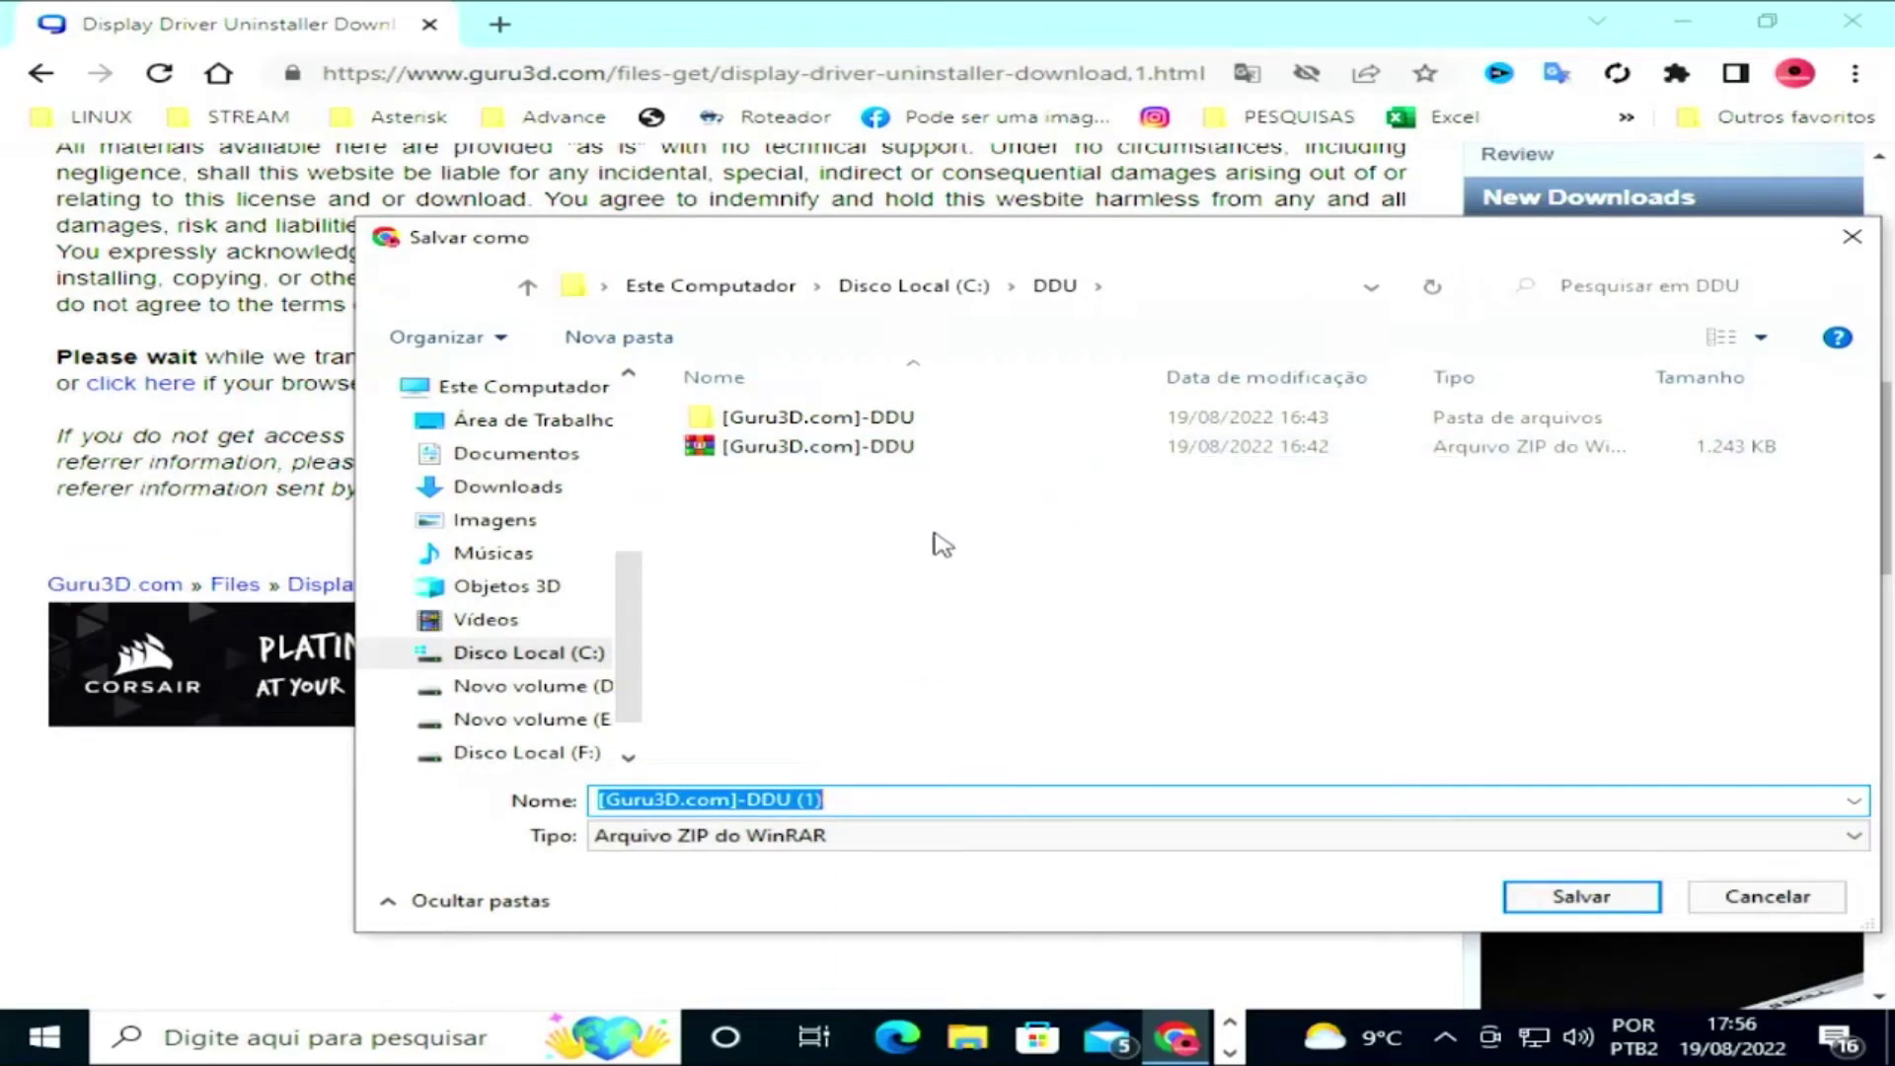
click(1756, 900)
Switch to File Explorer and open the DDU folder on Disco Local (C:).
click(968, 1036)
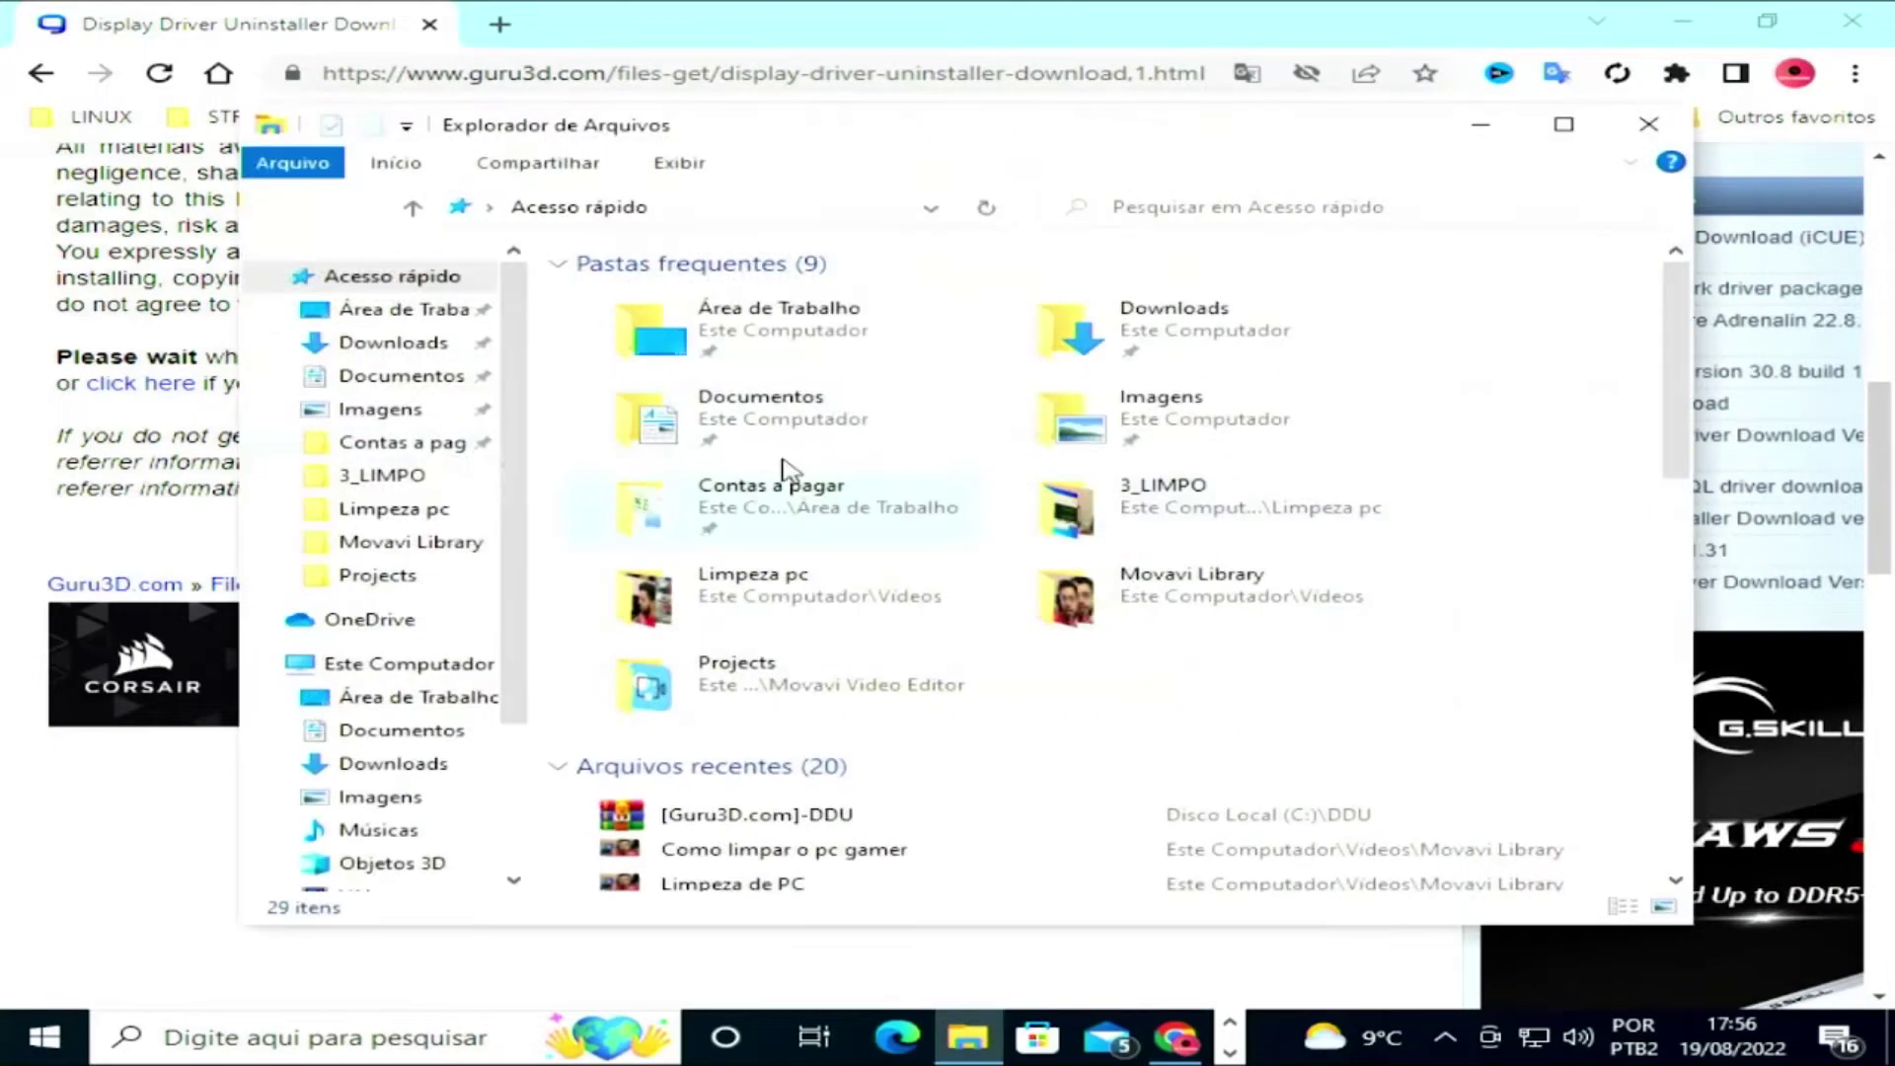
click(441, 664)
double_click(696, 647)
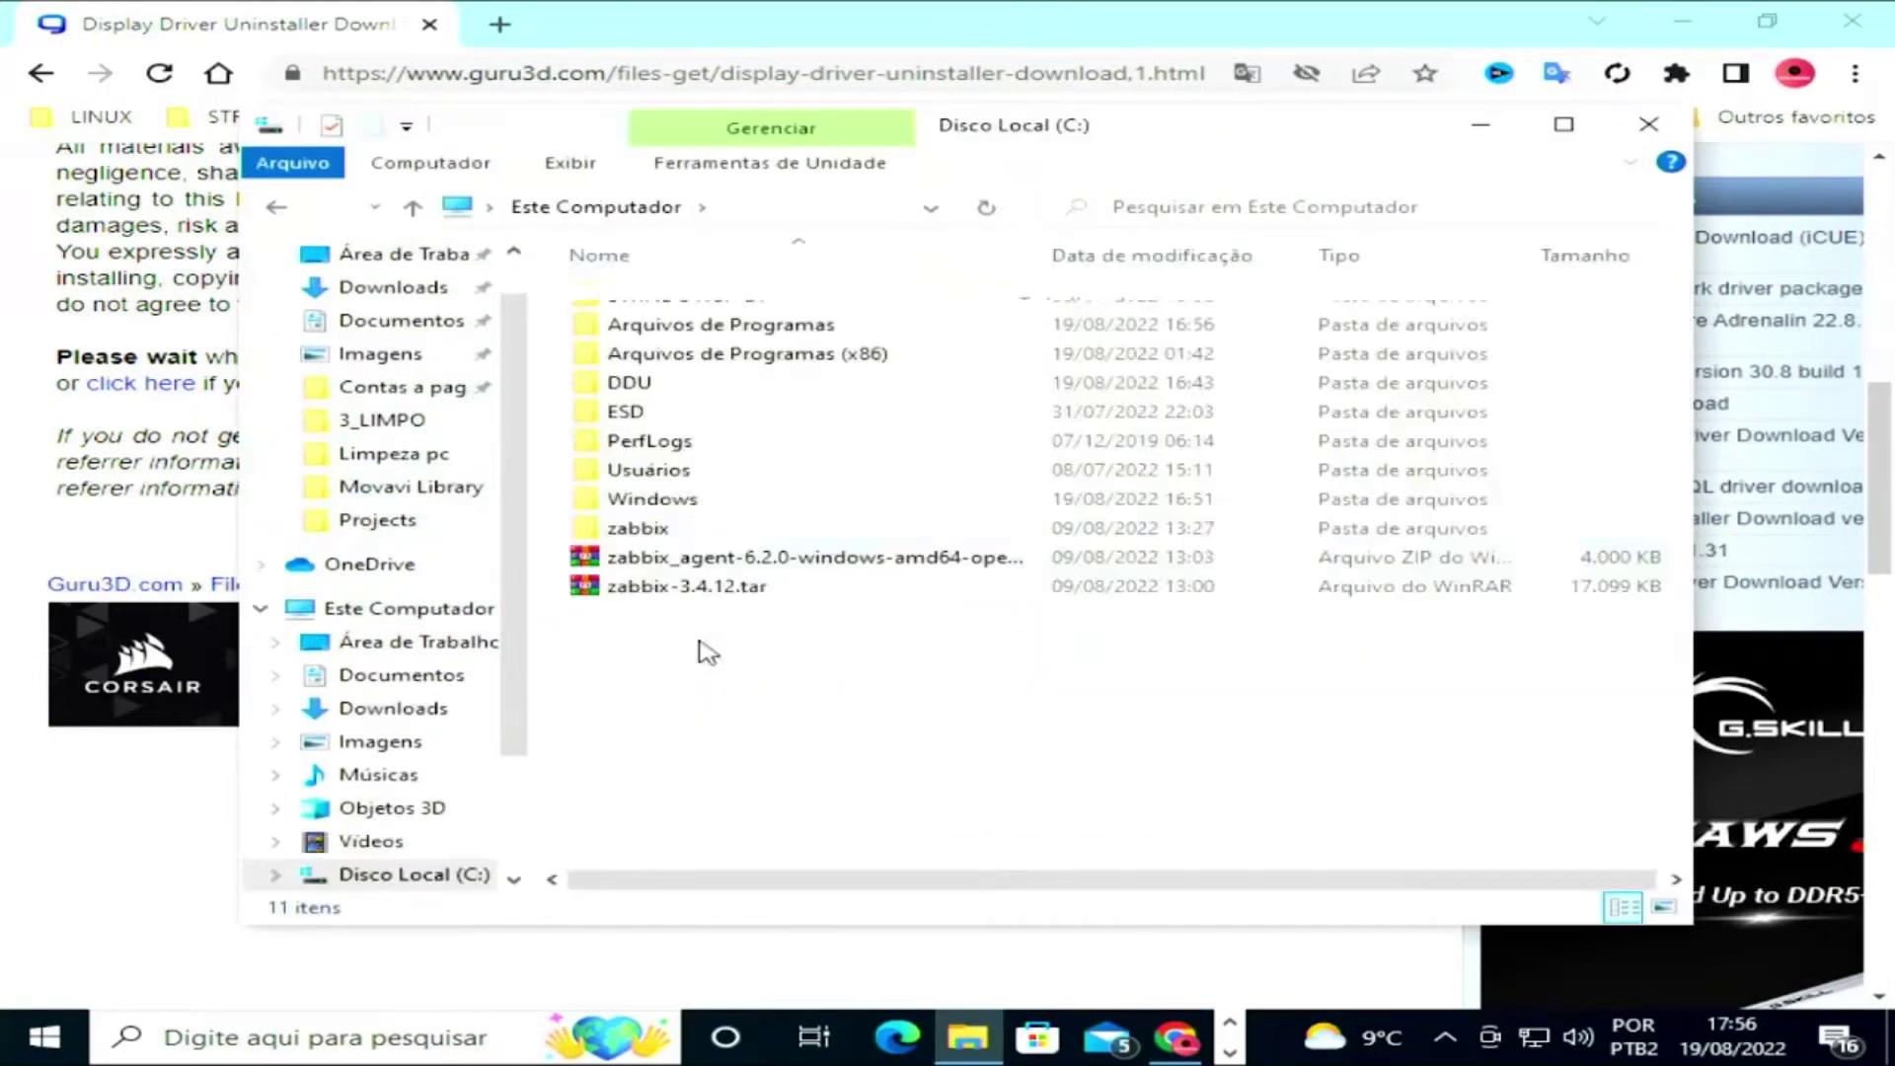
double_click(632, 382)
Permanently delete the existing [Guru3D.com]-DDU folder, keeping the ZIP archive of the same name.
click(709, 329)
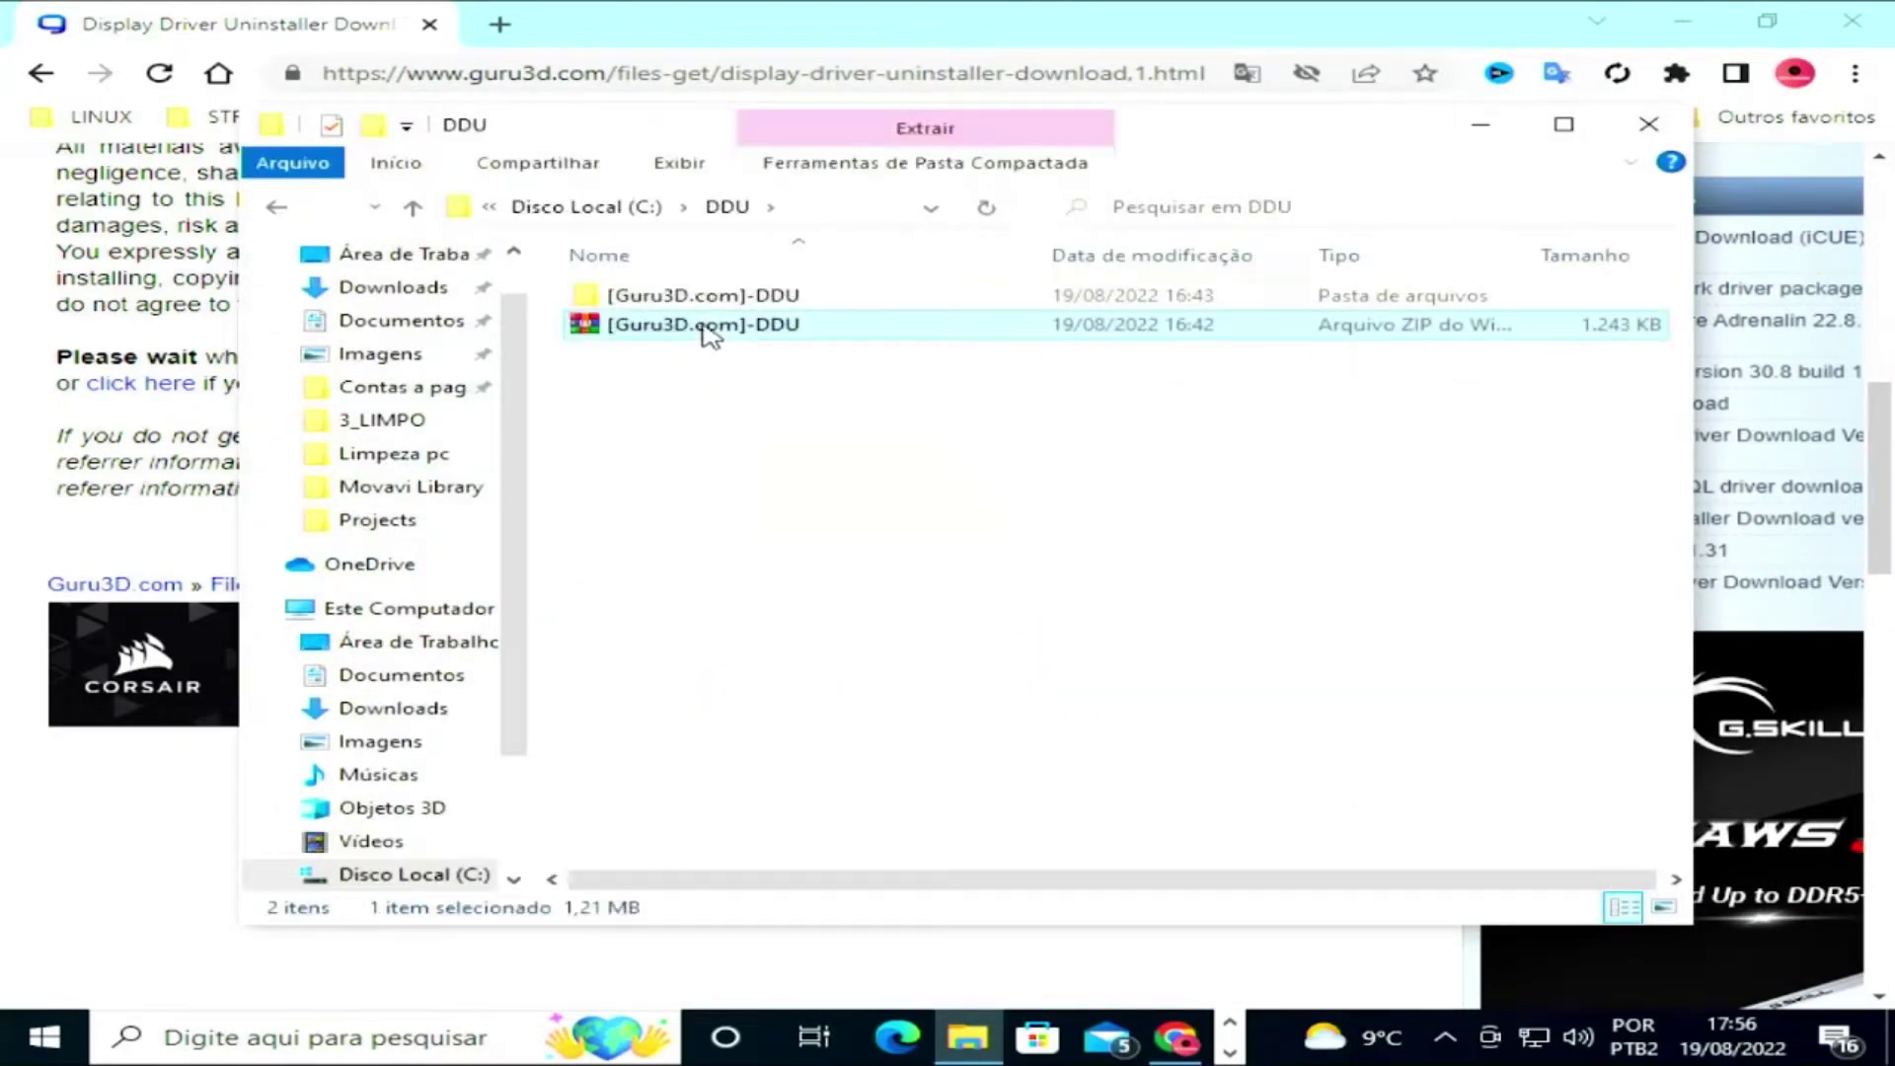
click(762, 301)
key(shift+Delete)
key(Return)
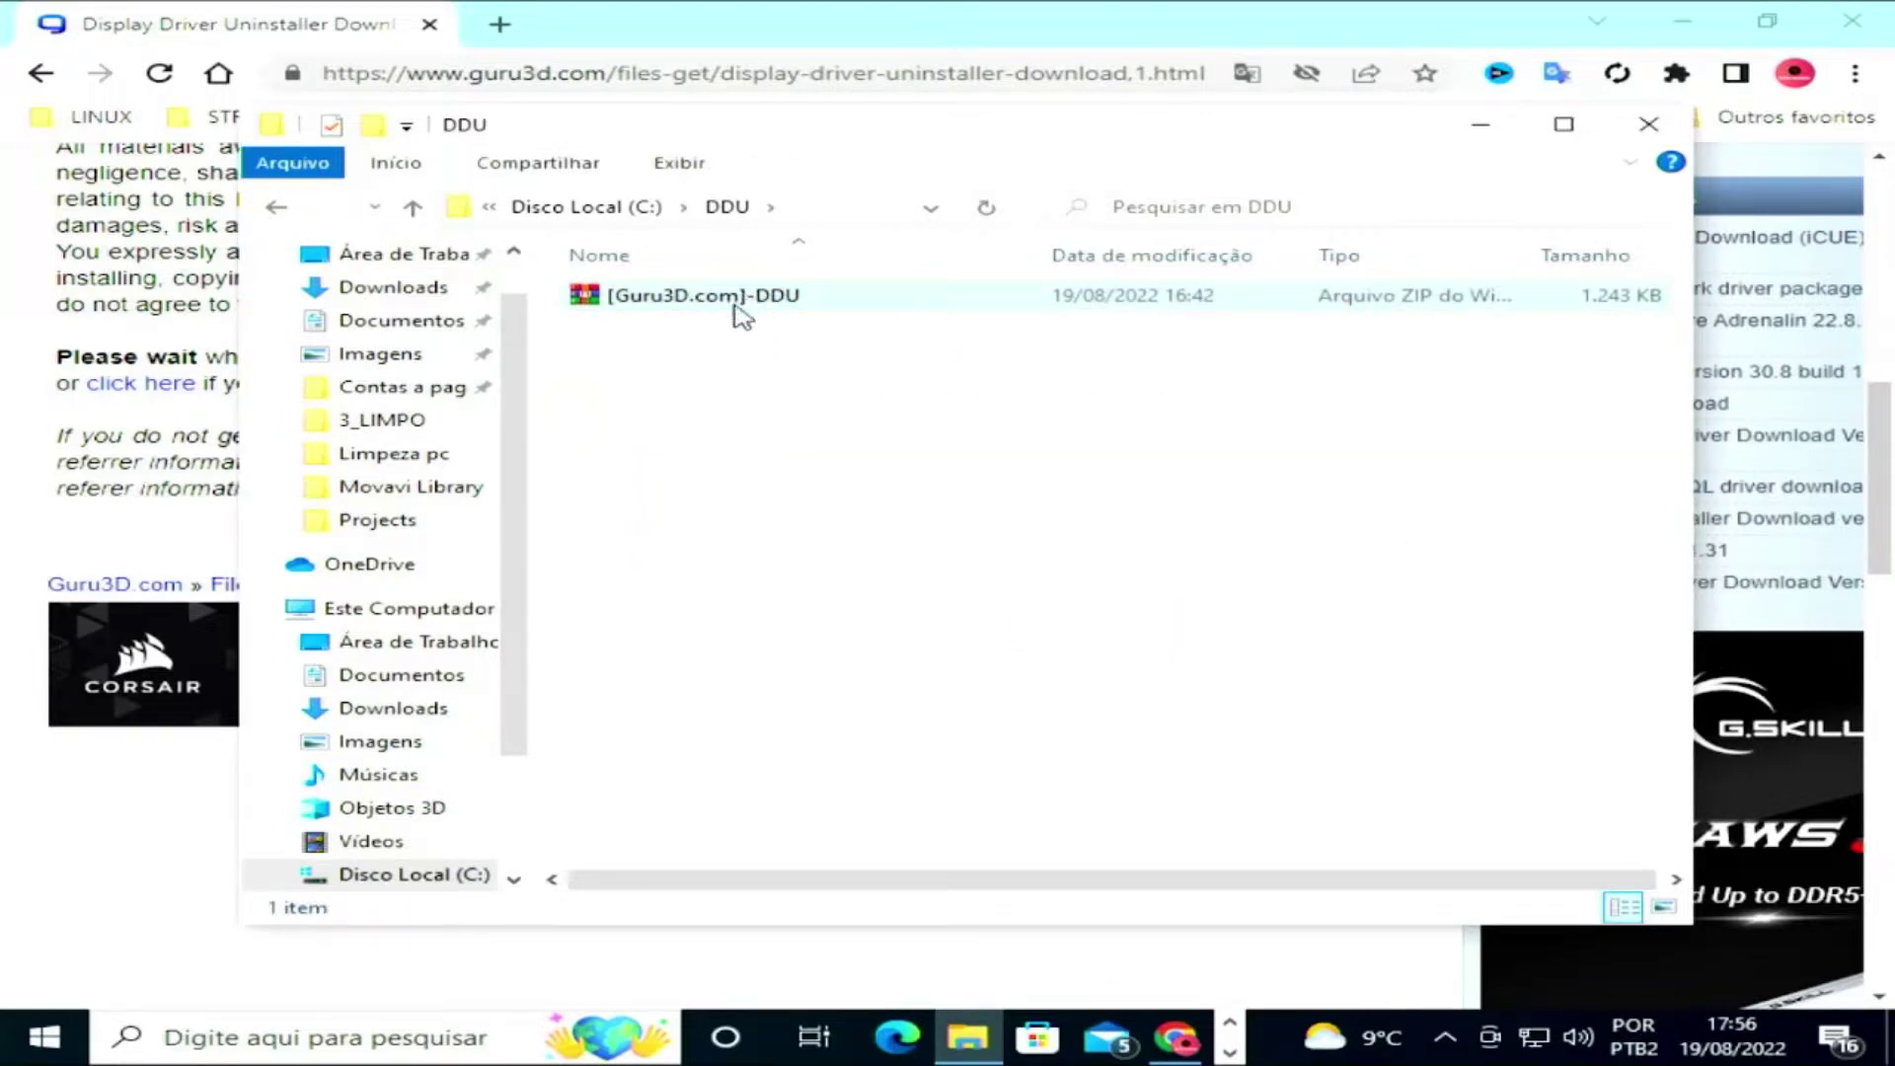
Extract the [Guru3D.com]-DDU ZIP archive directly into the C:\DDU folder.
click(747, 314)
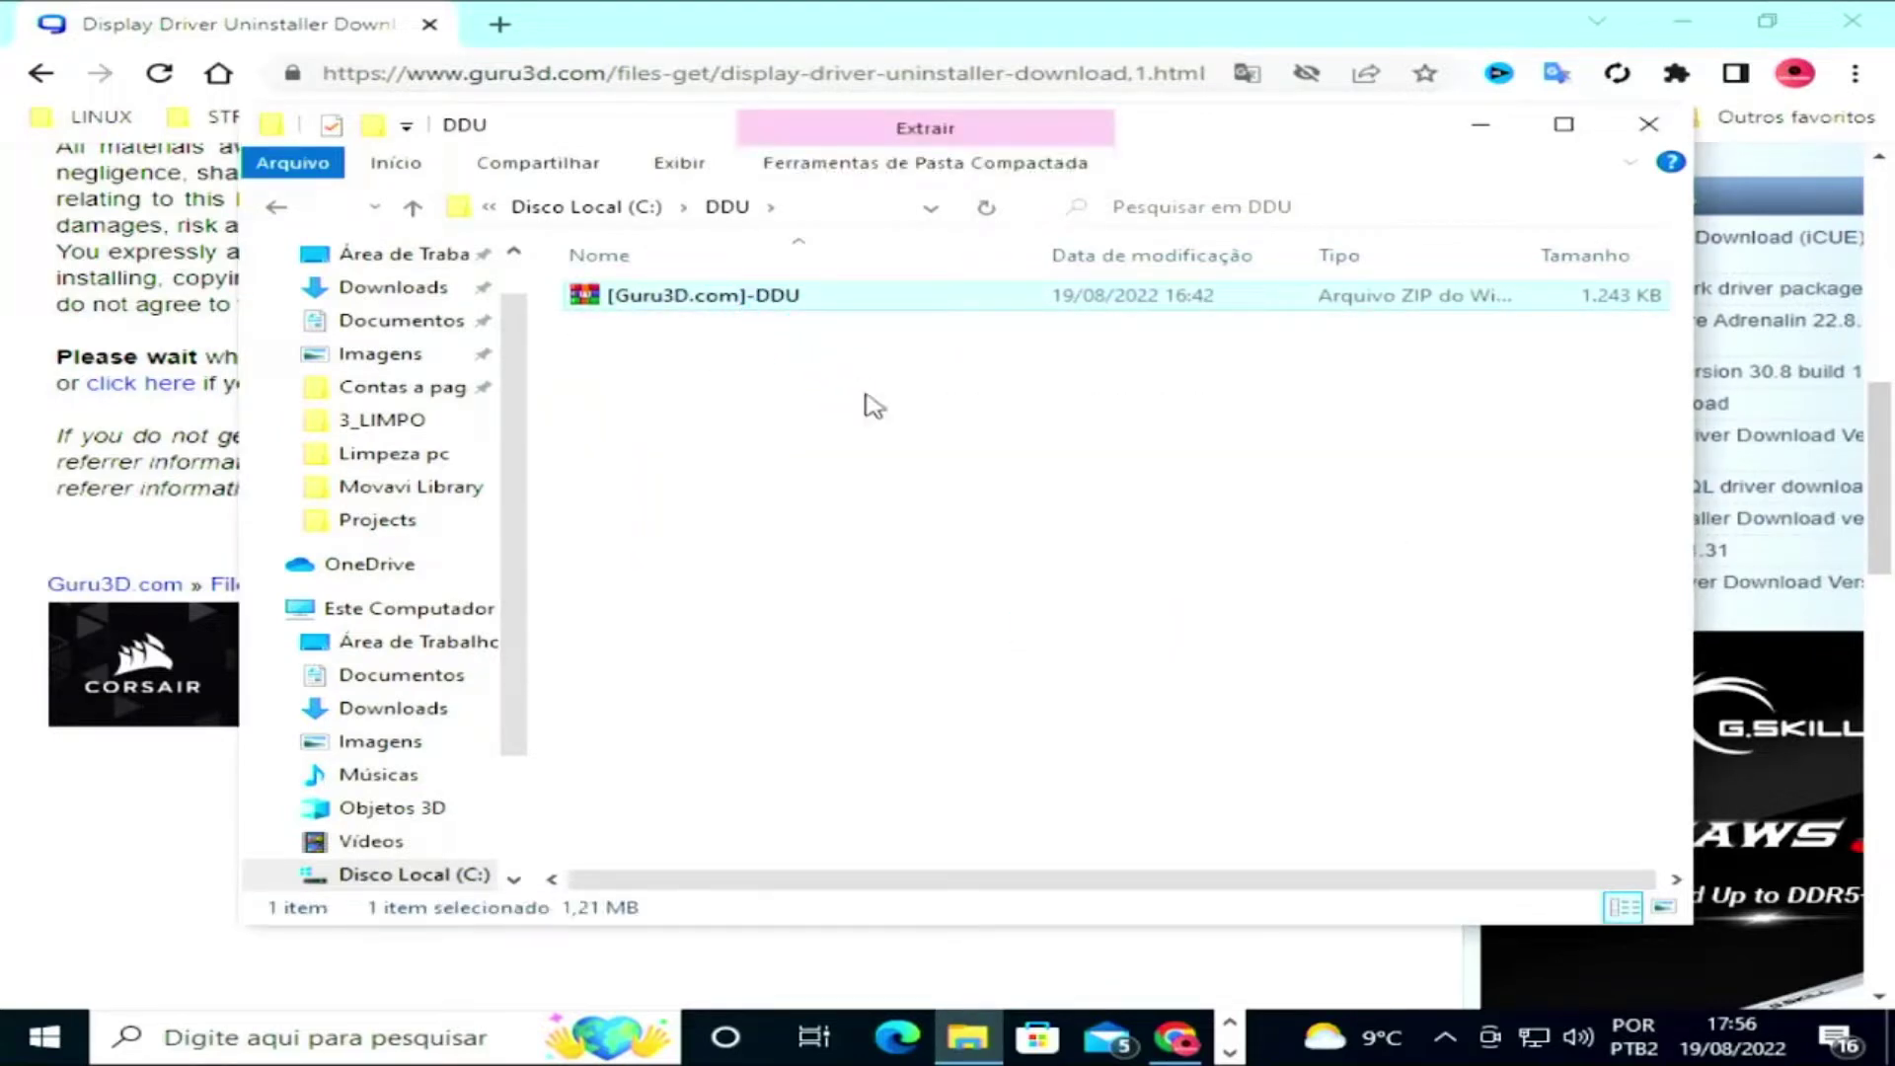
click(865, 454)
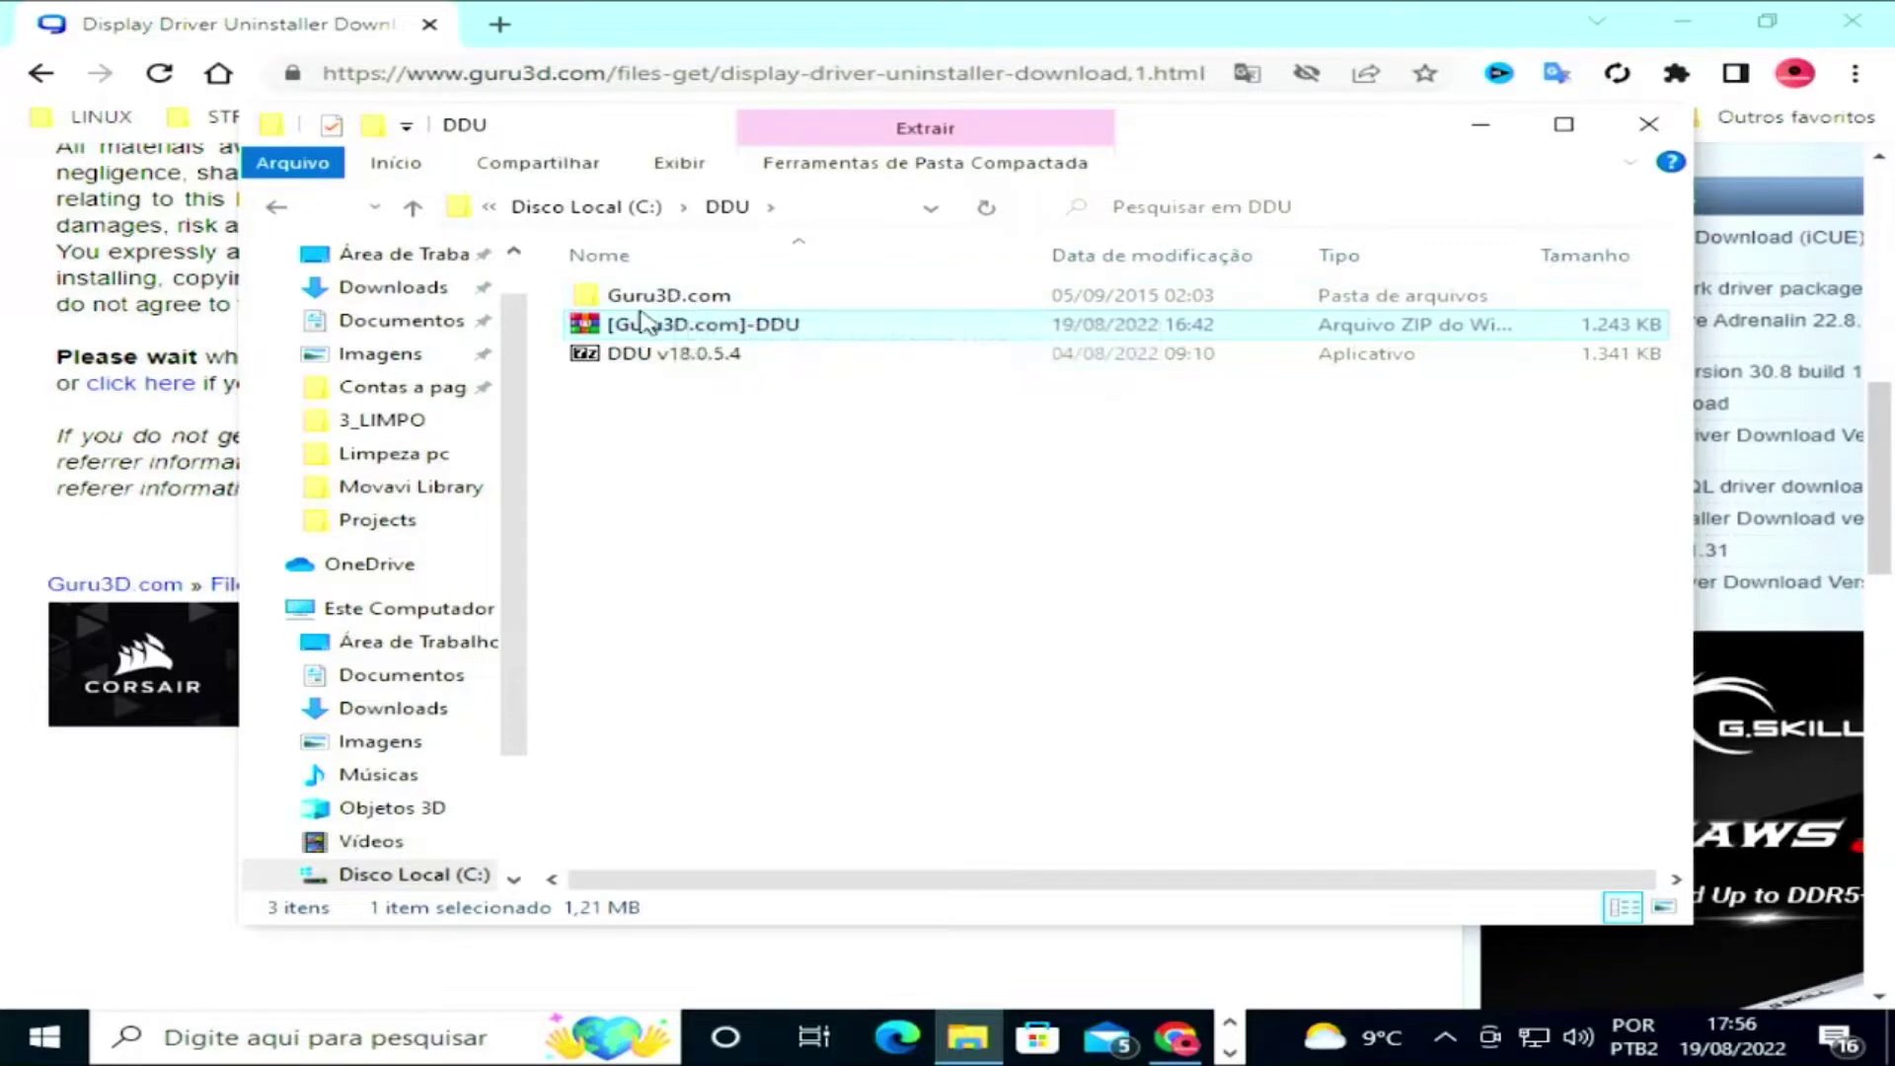
click(687, 446)
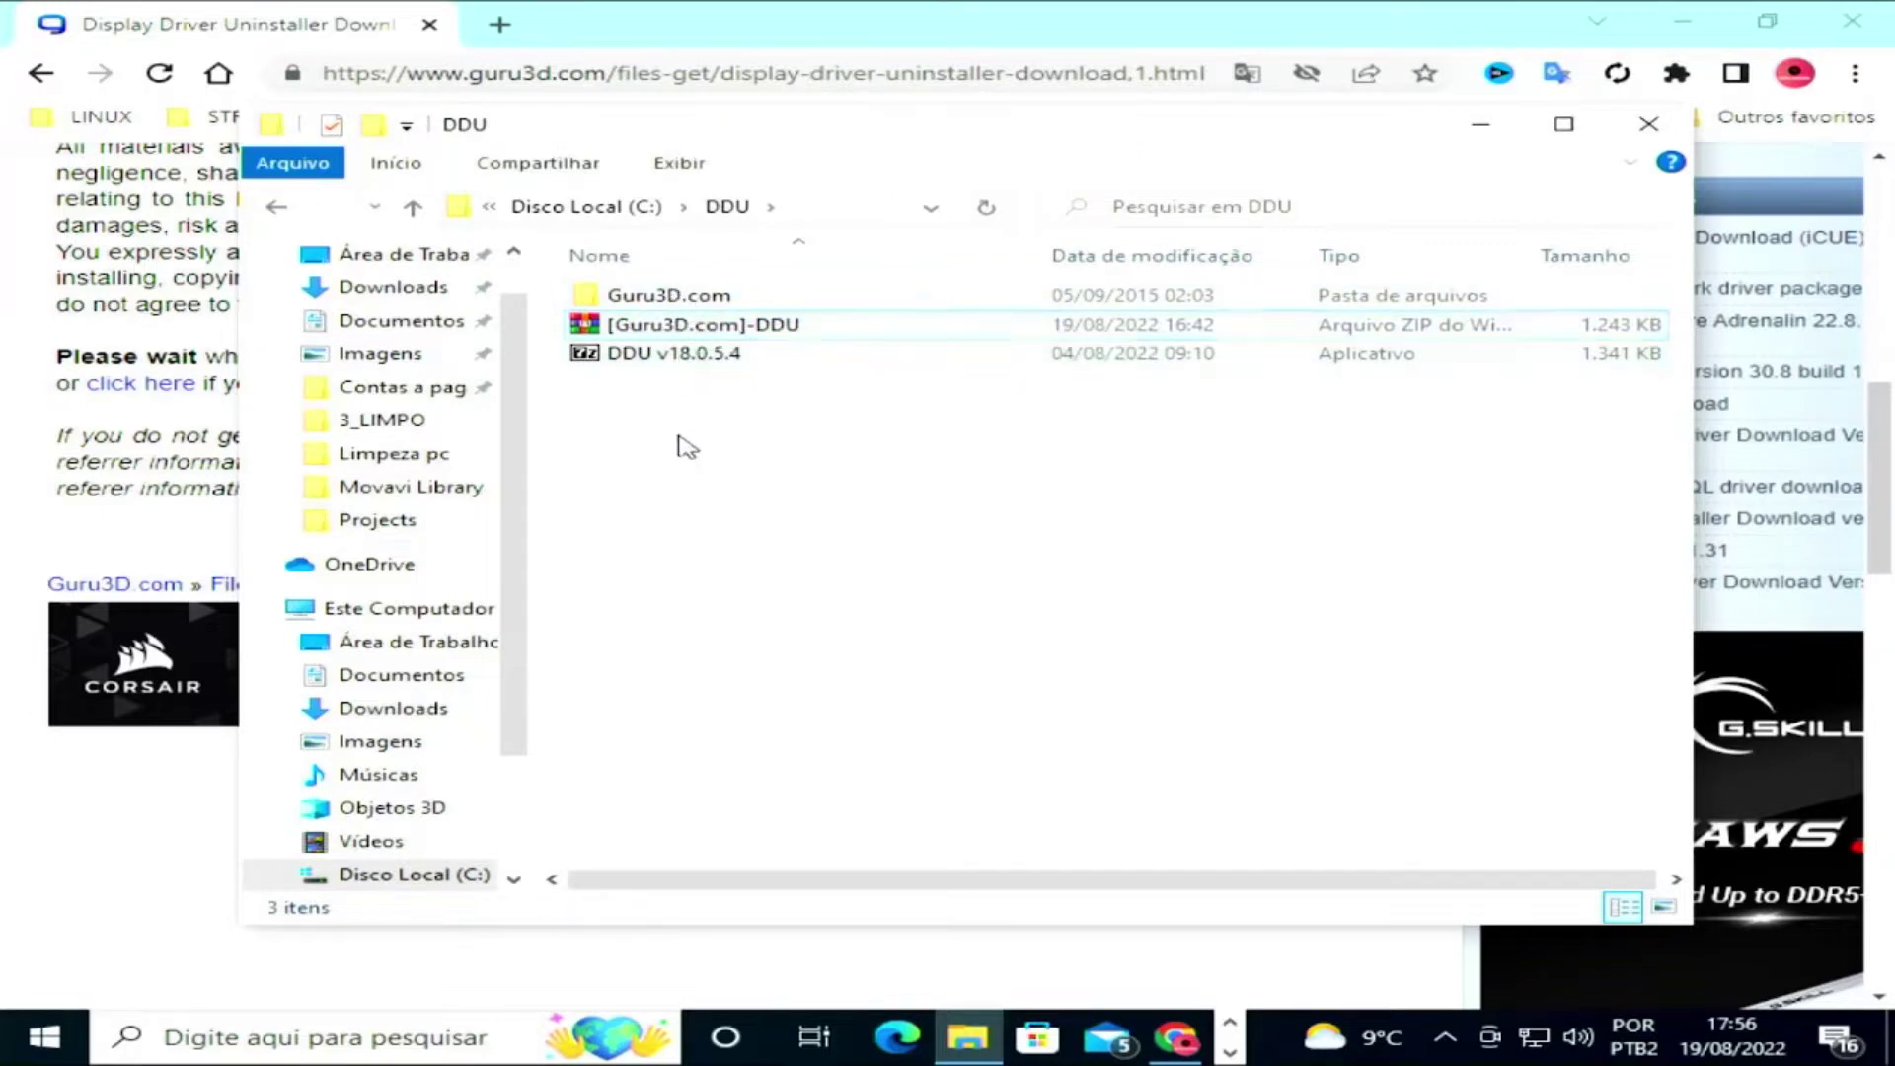
Run the DDU v18.0.5.4 self-extracting application and extract its contents to C:\DDU\.
click(672, 302)
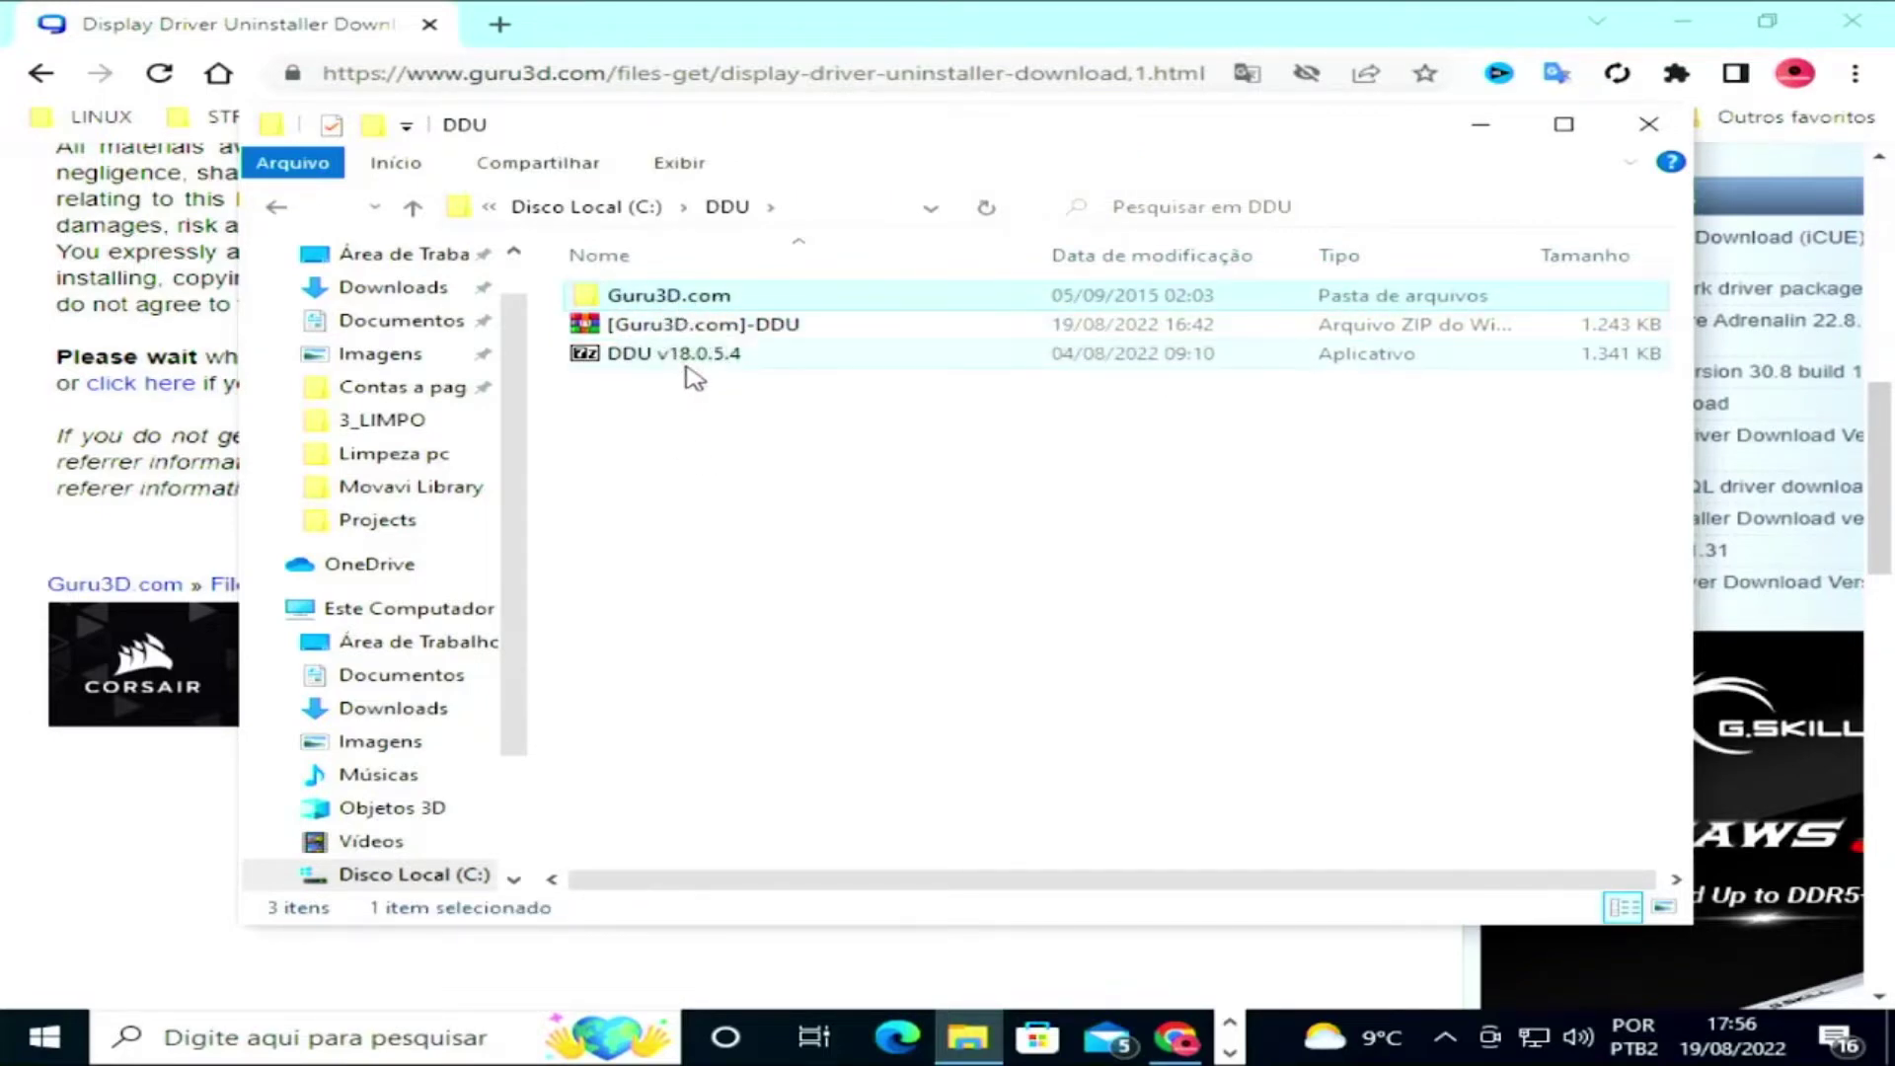
click(726, 361)
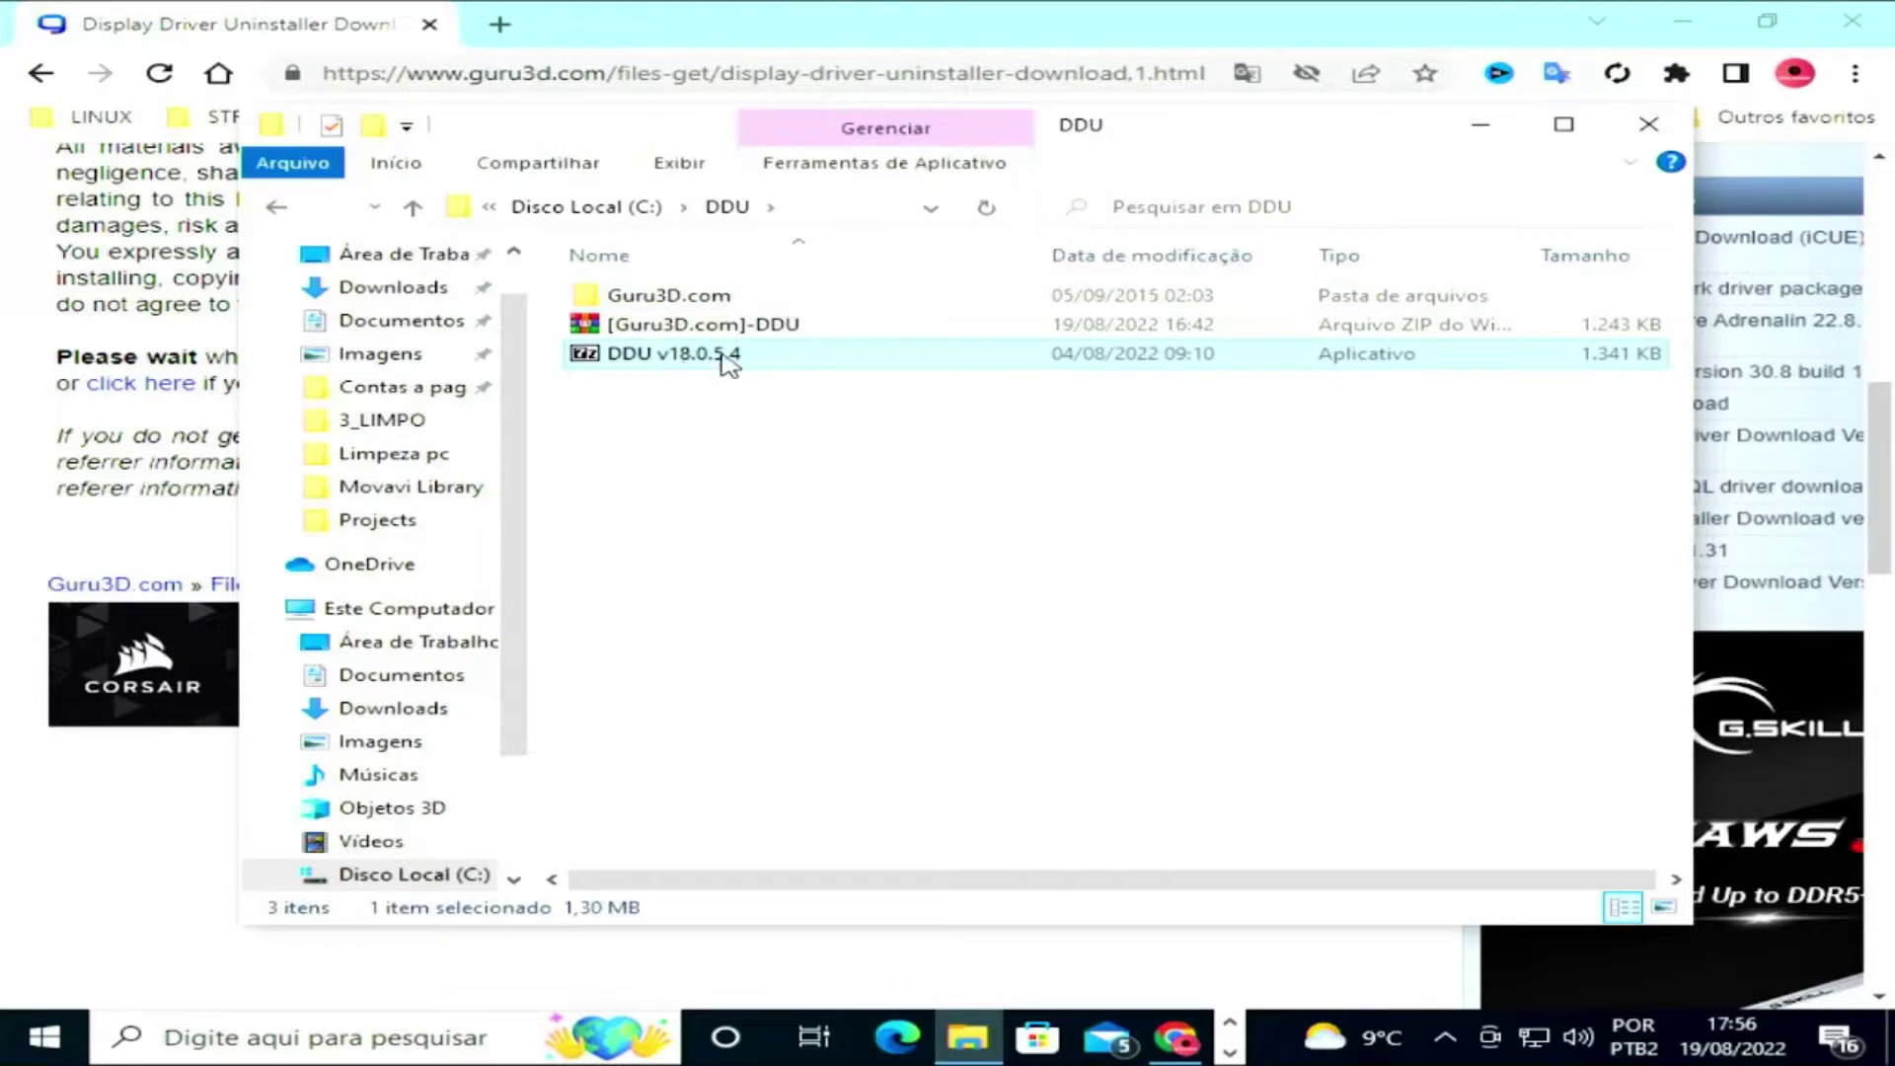
double_click(671, 363)
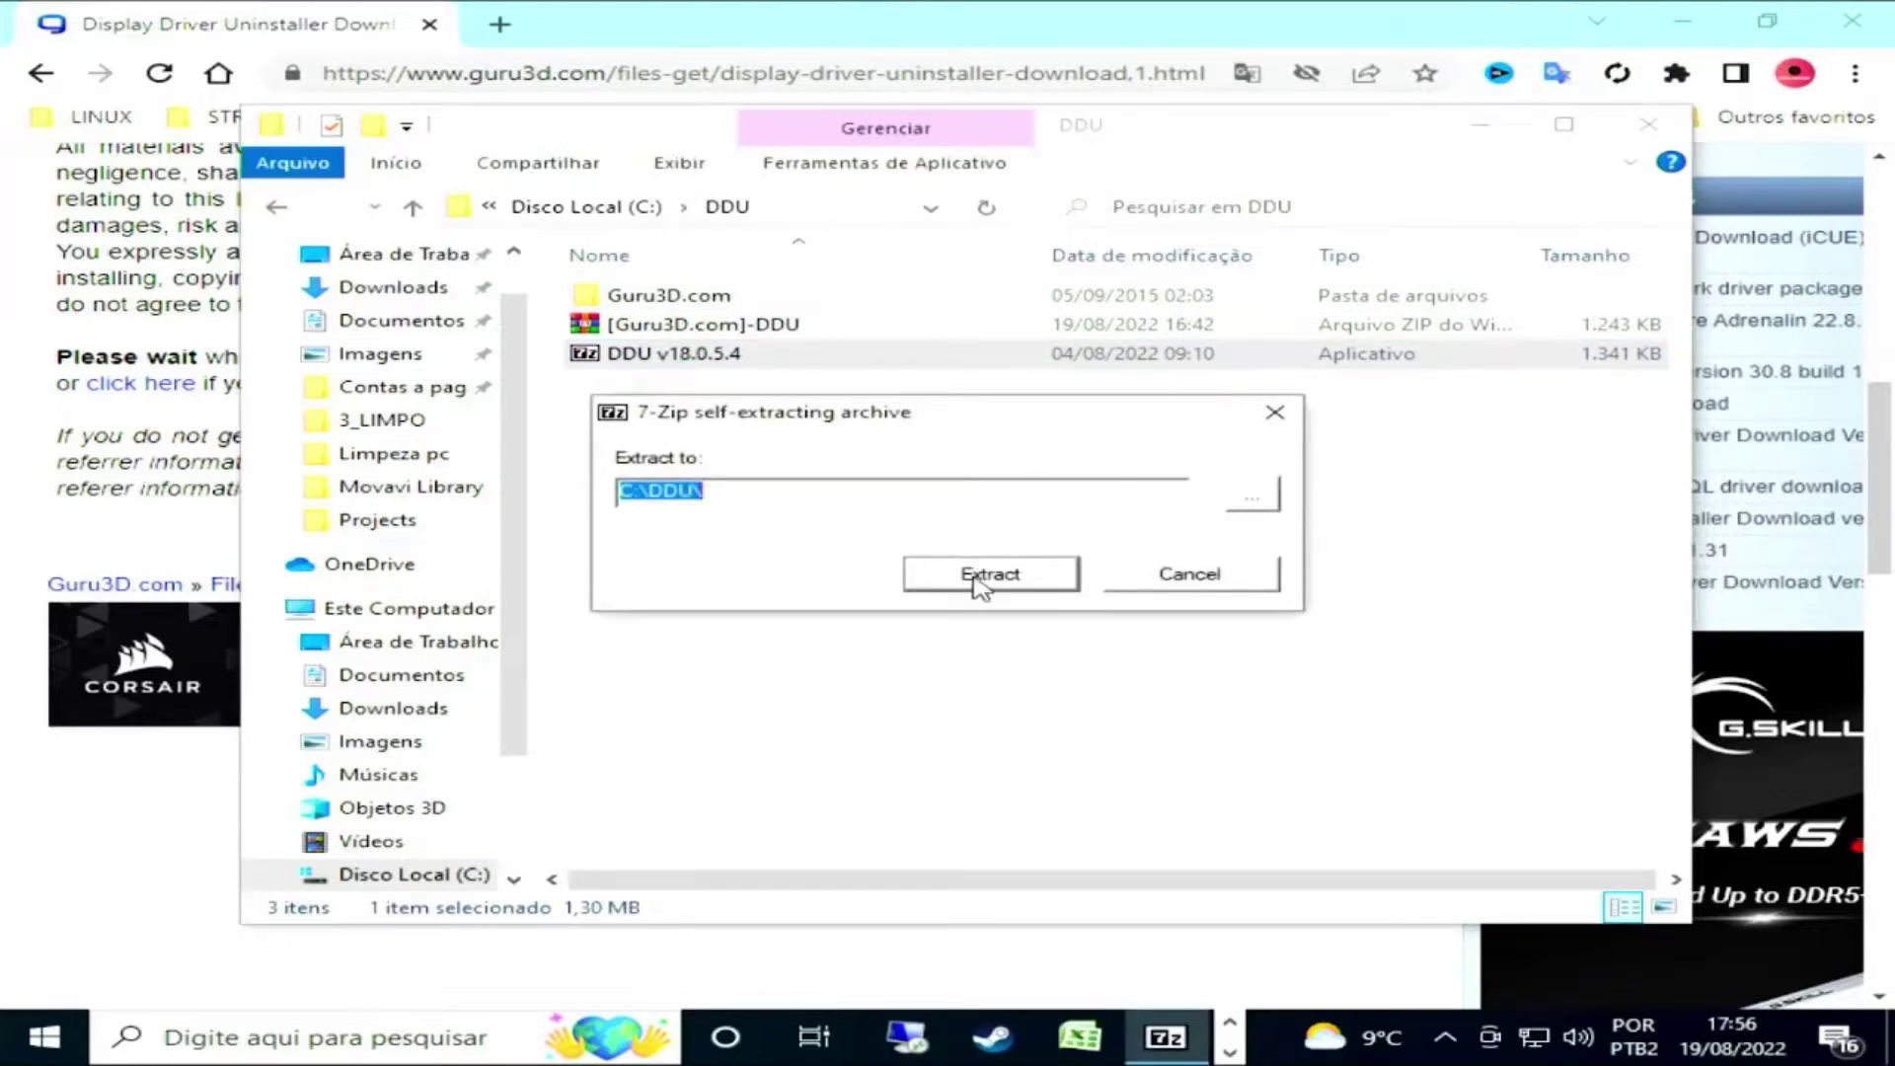
click(975, 580)
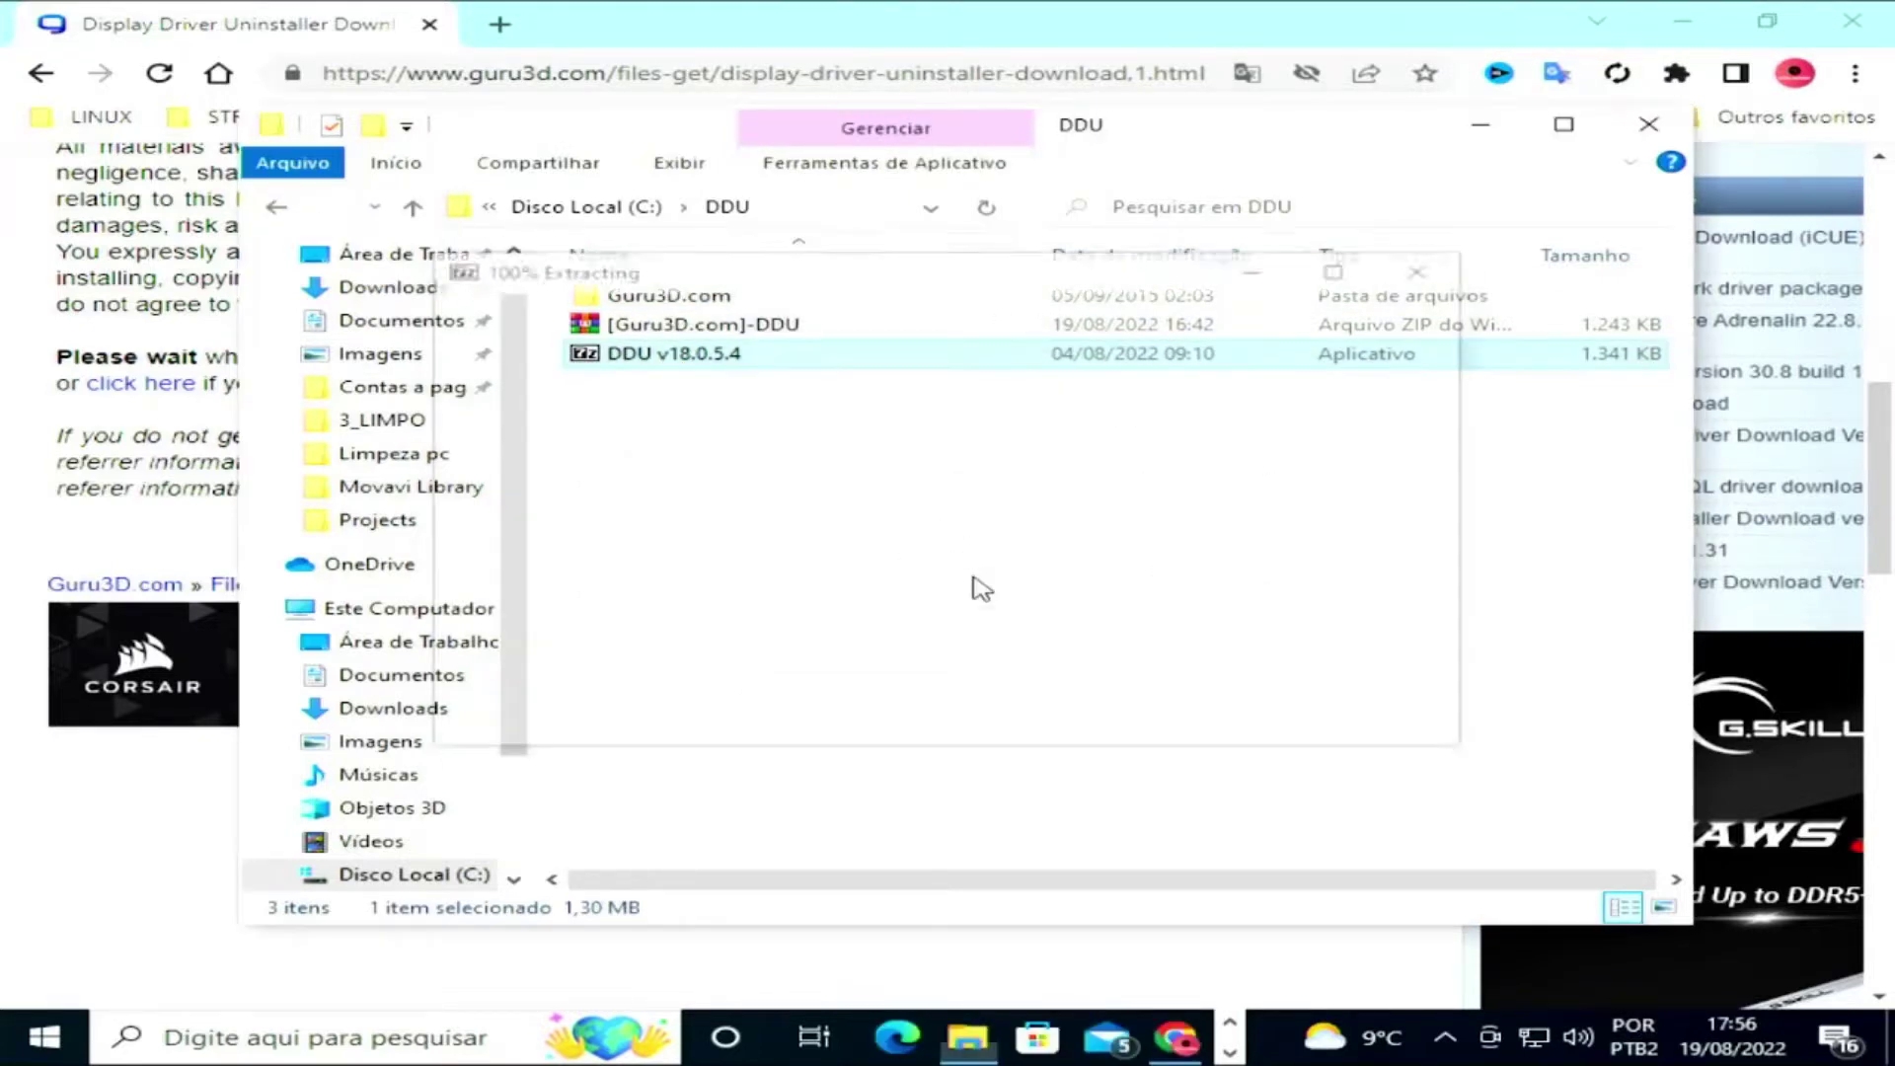
click(750, 503)
Open the extracted DDU v18.0.5.4 folder, locate the Display Driver Uninstaller application, and close the folder window.
click(677, 304)
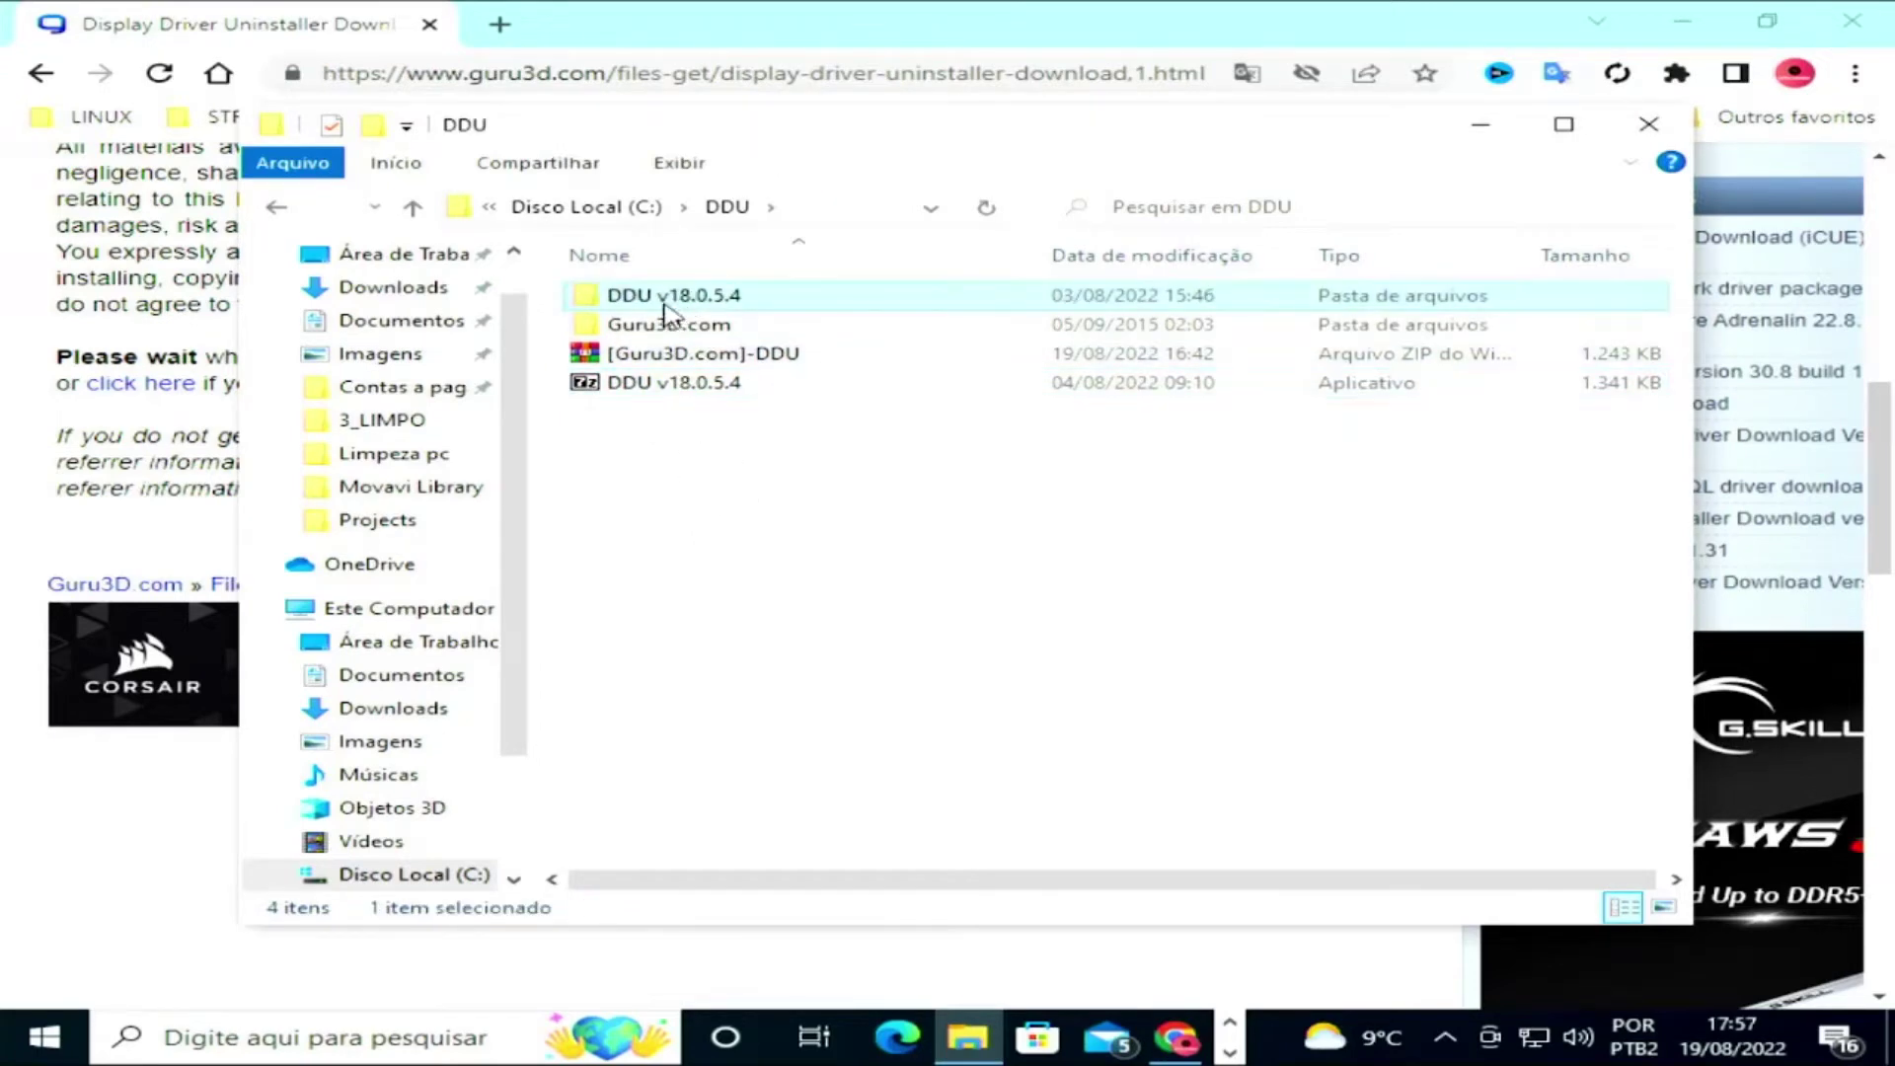
double_click(668, 303)
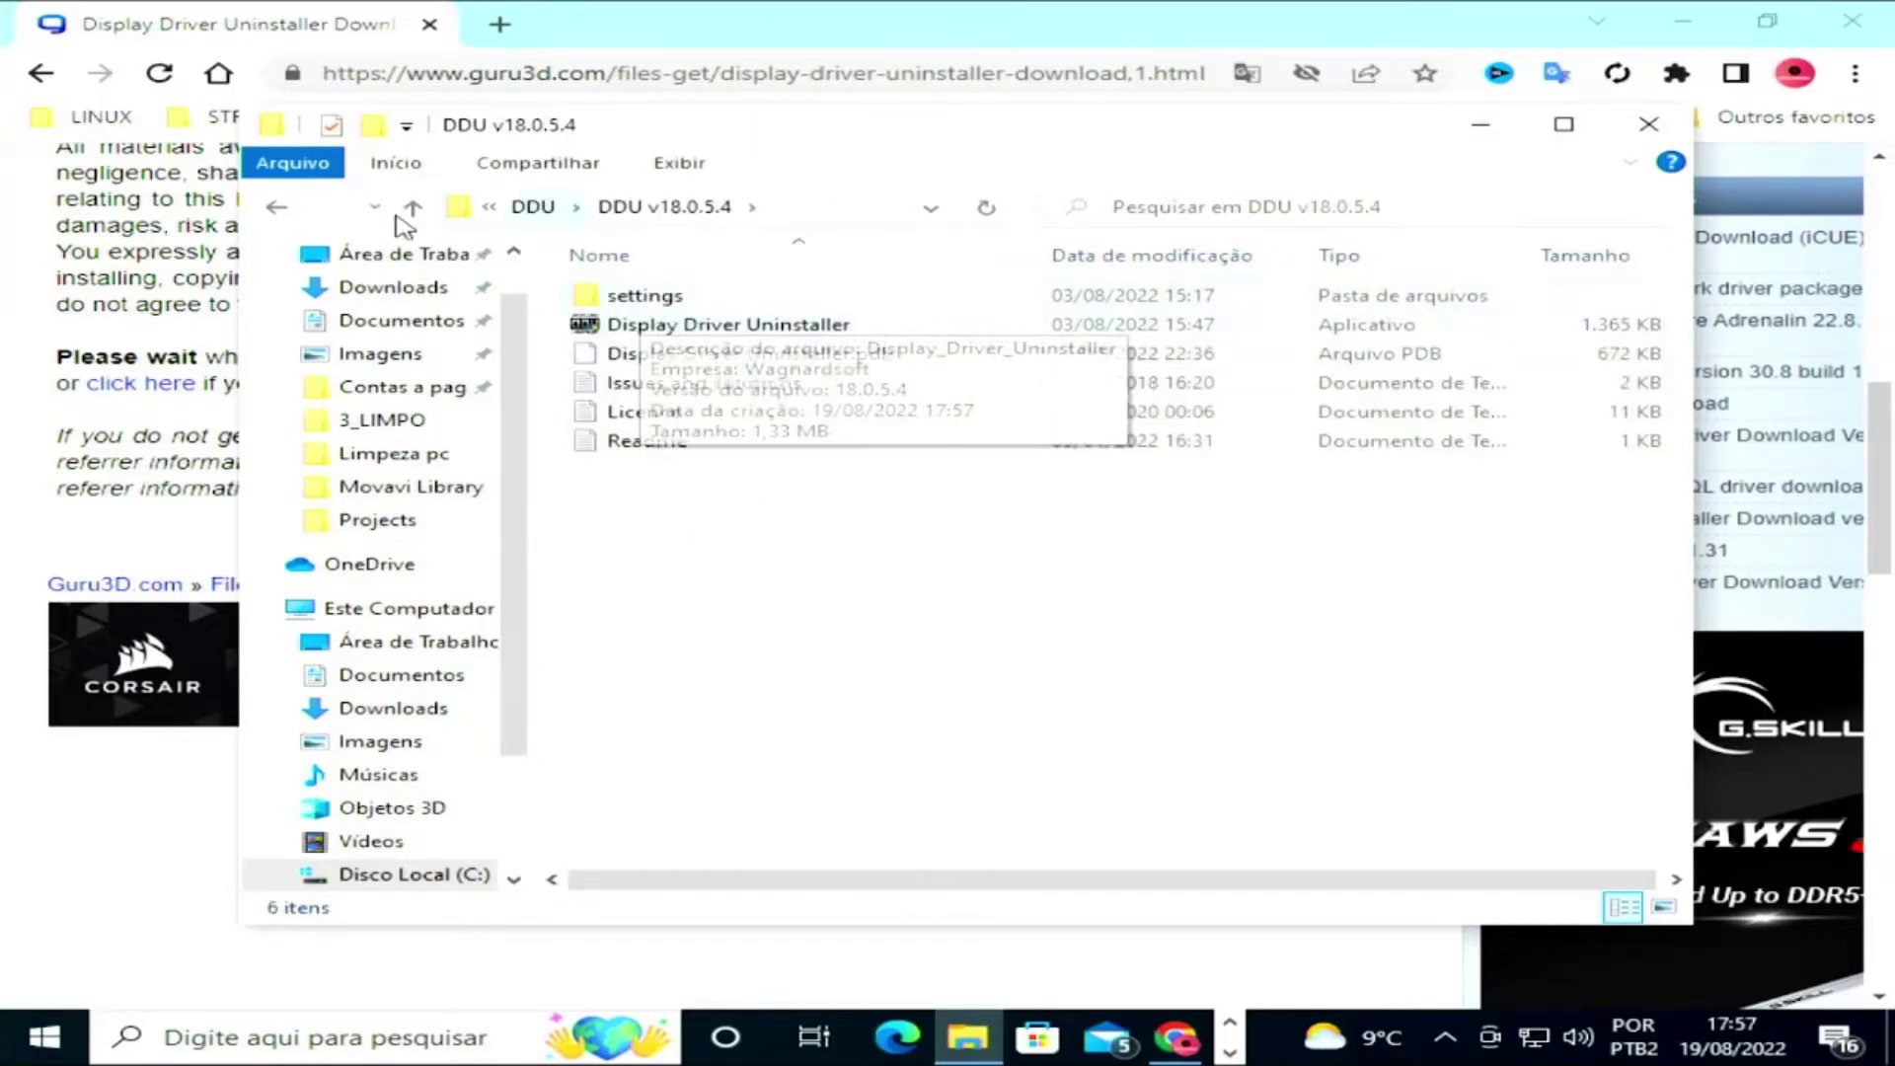
click(278, 208)
double_click(713, 294)
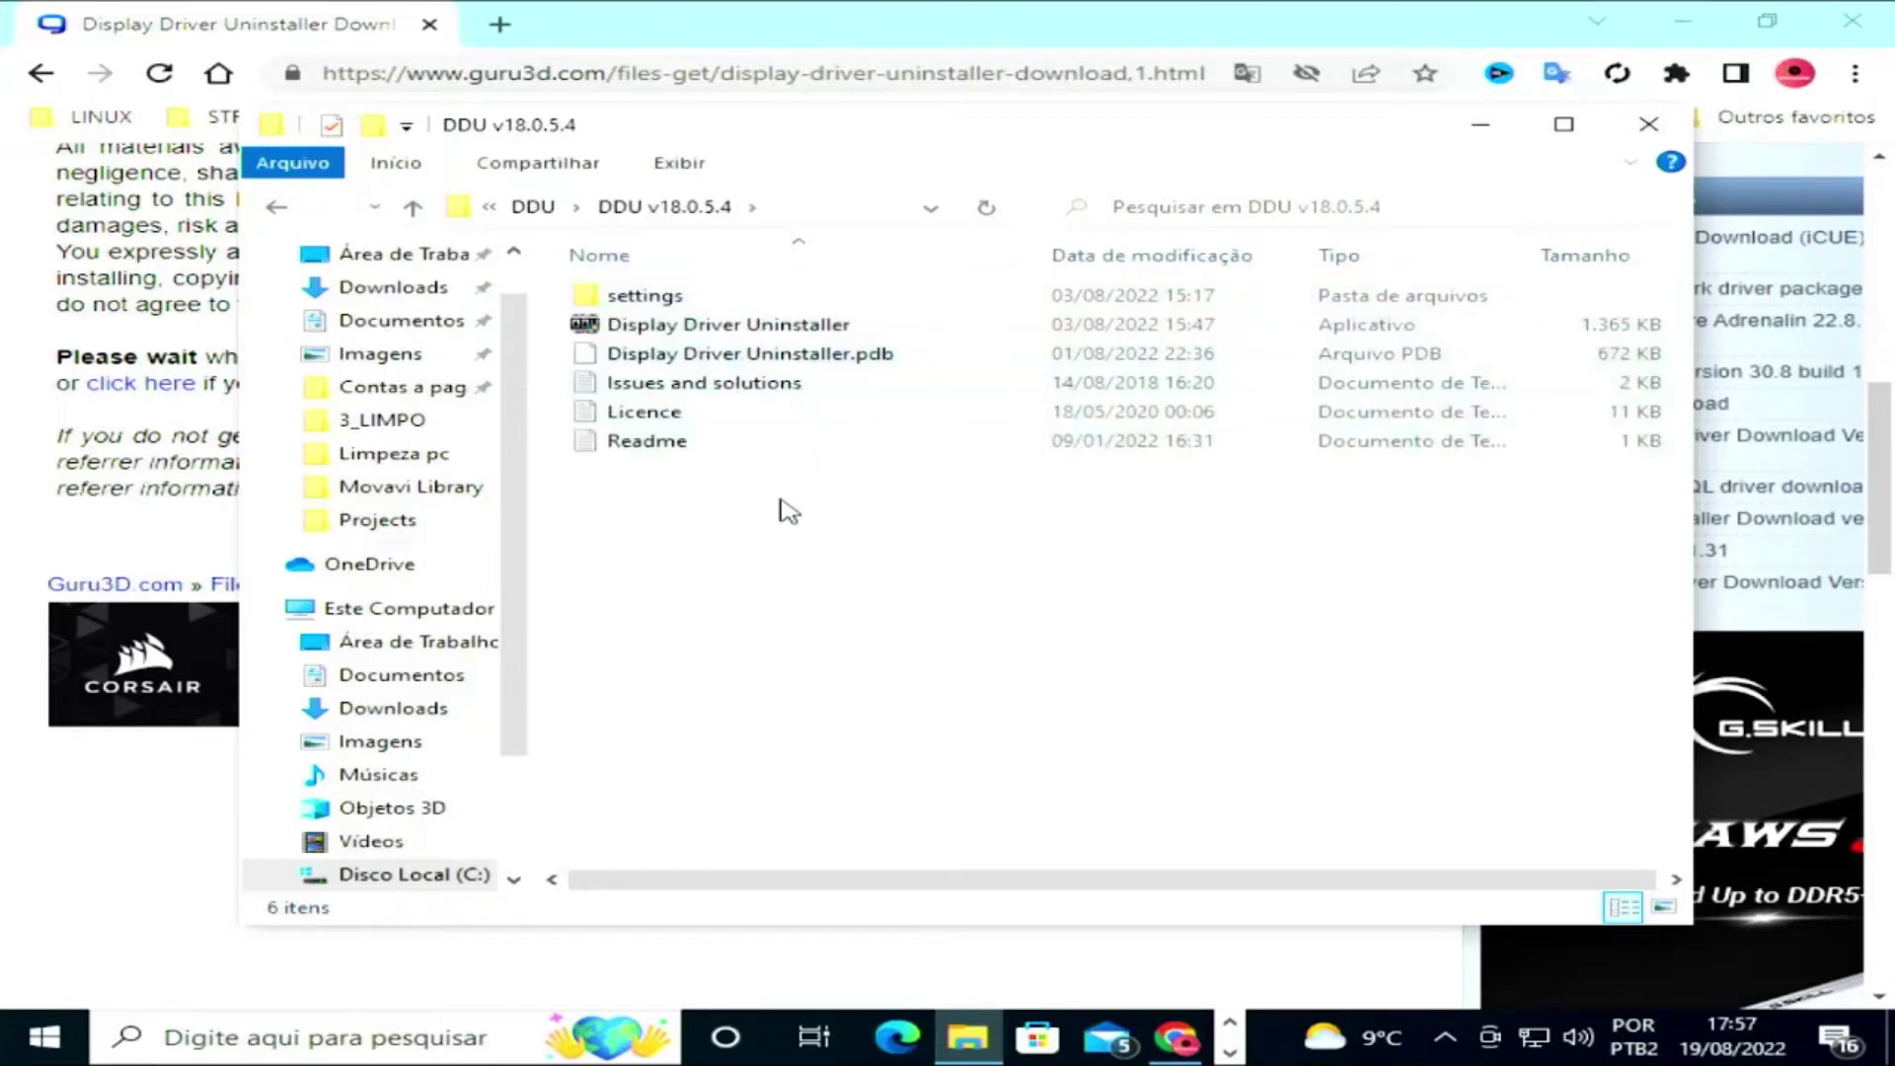
click(777, 328)
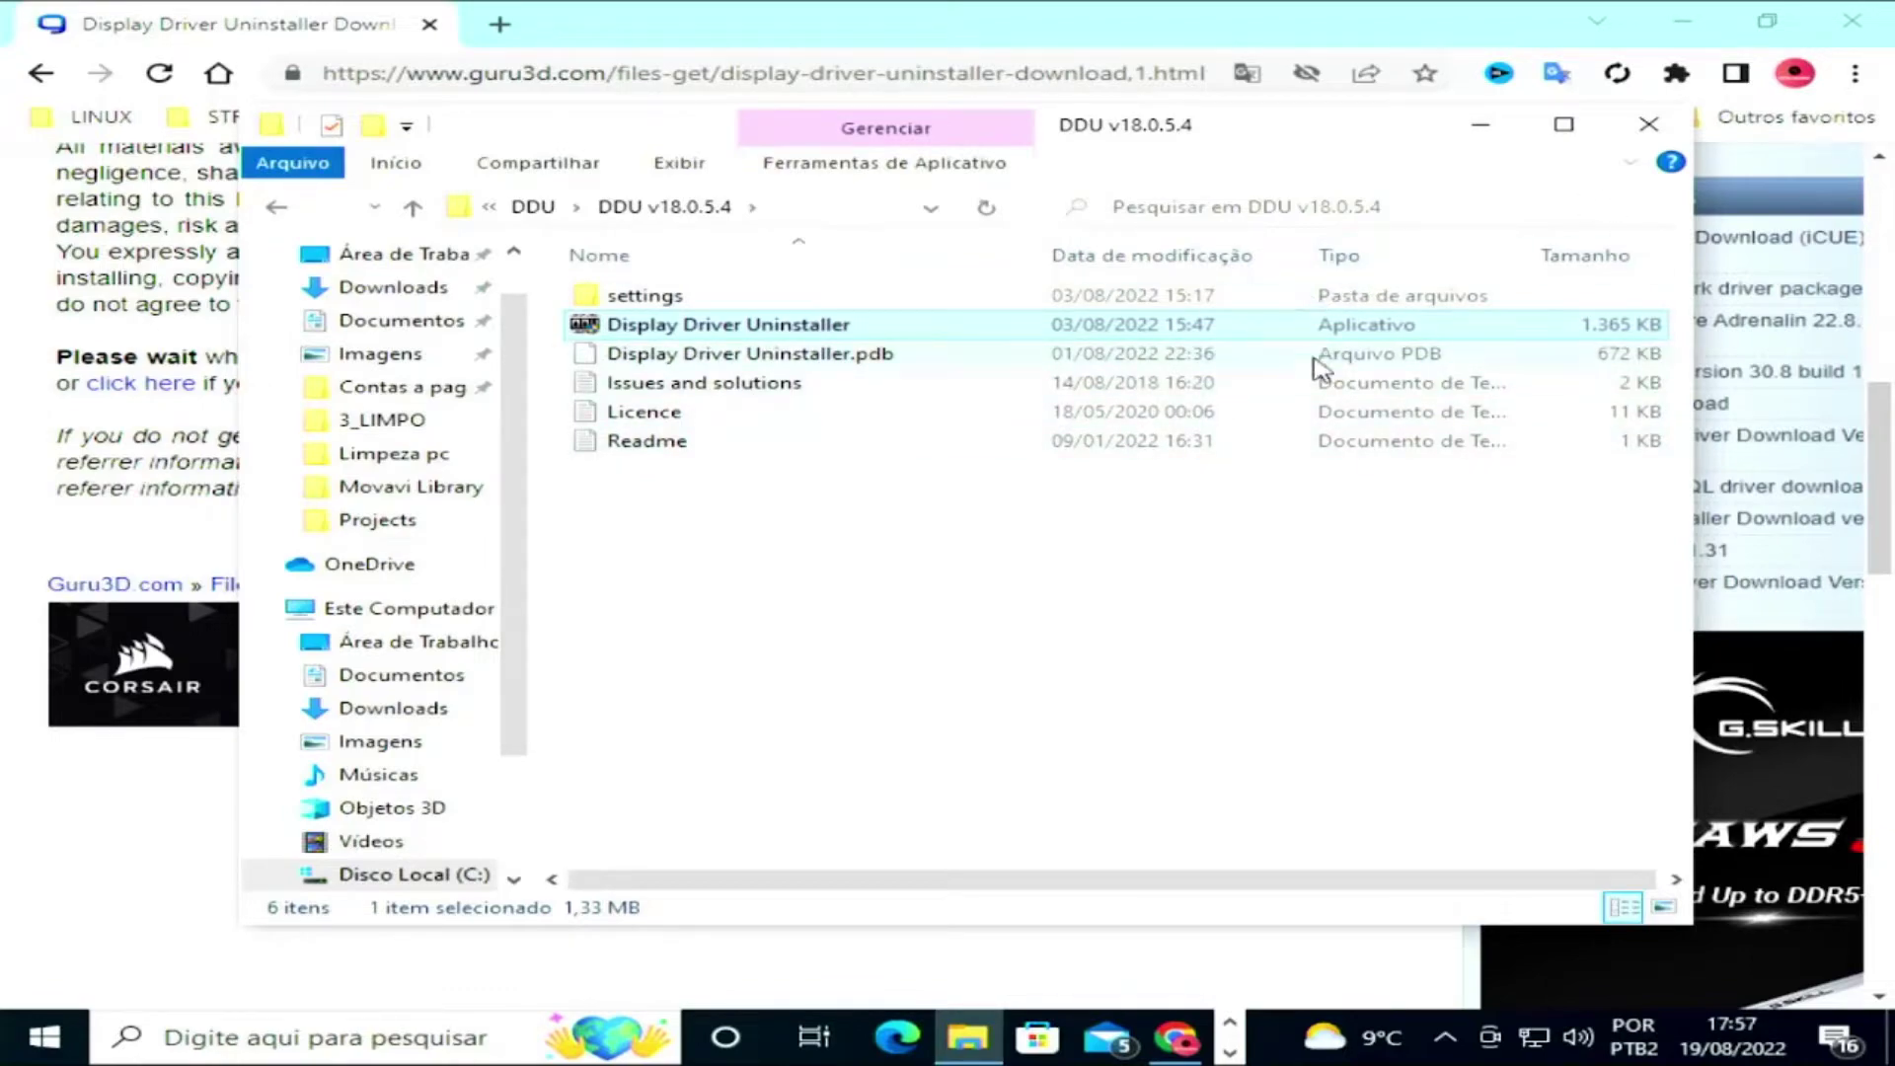
click(1645, 133)
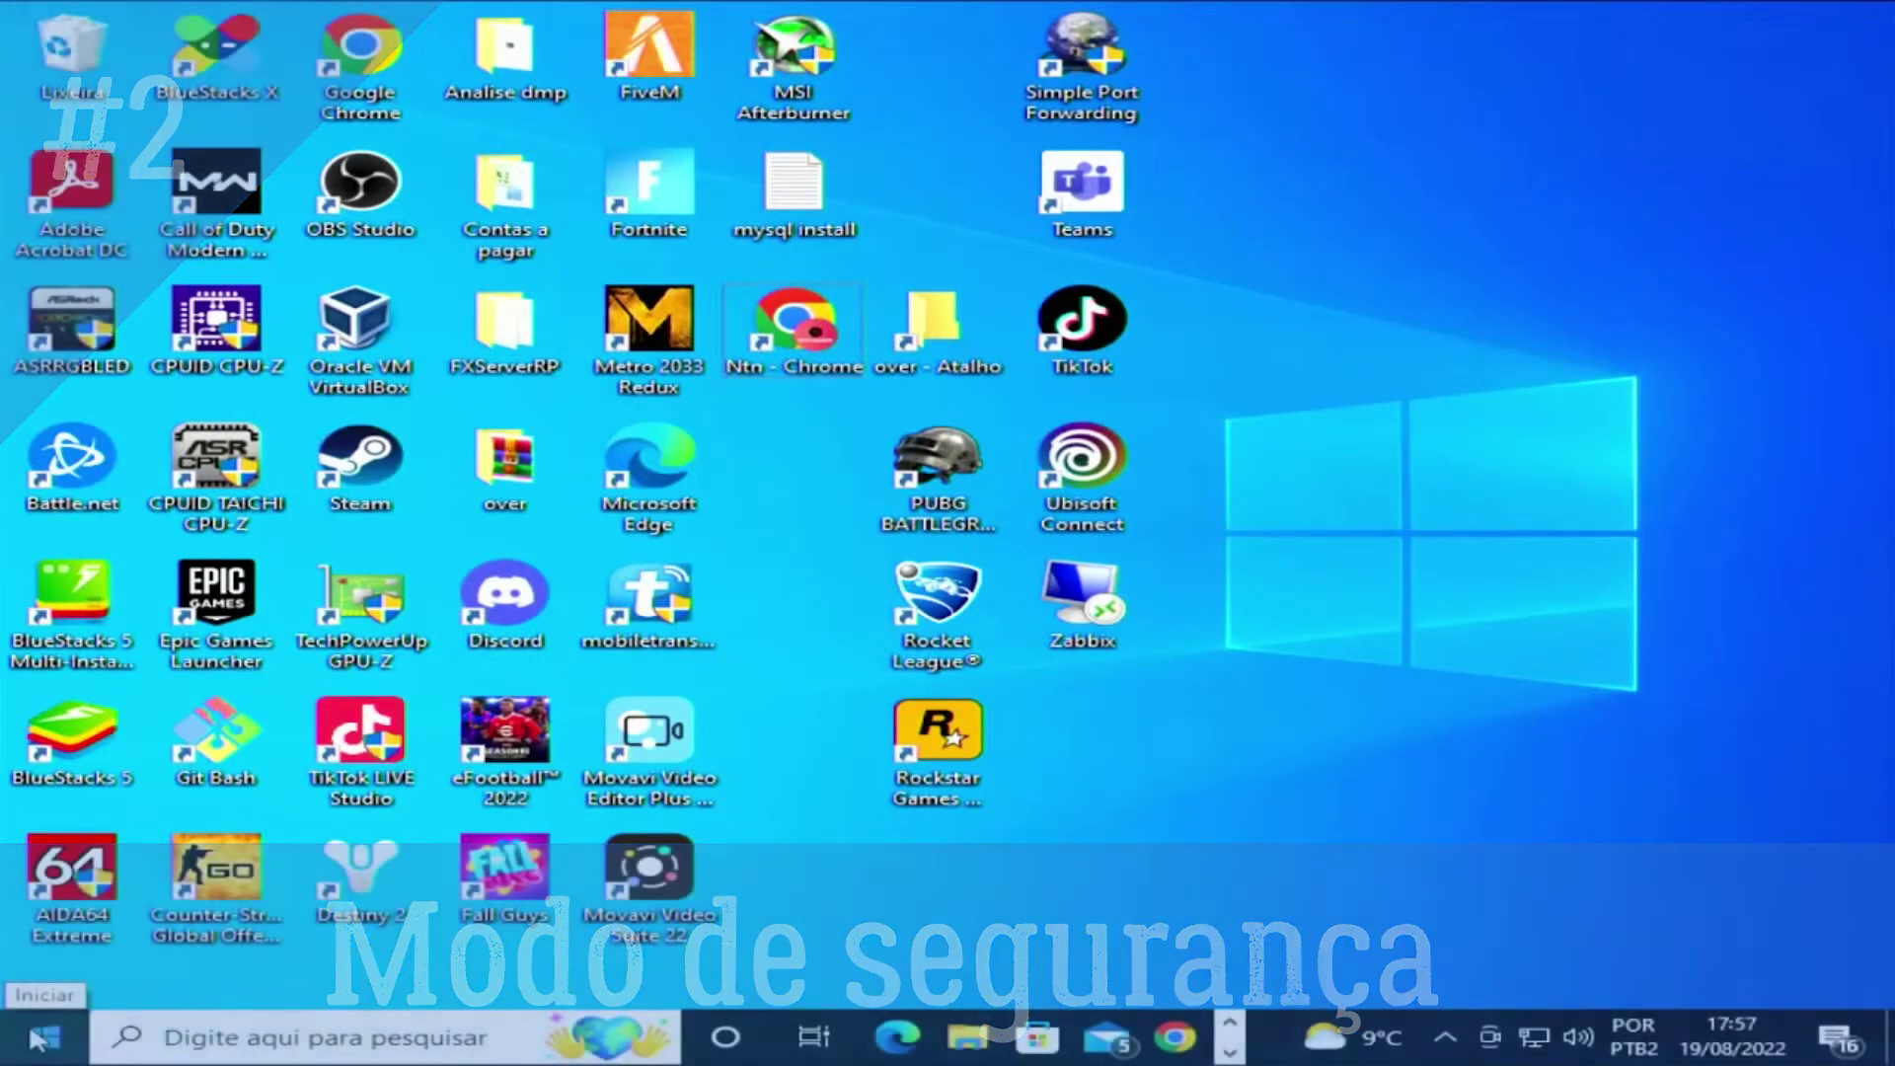
Restart Windows into the advanced startup options screen.
click(20, 1052)
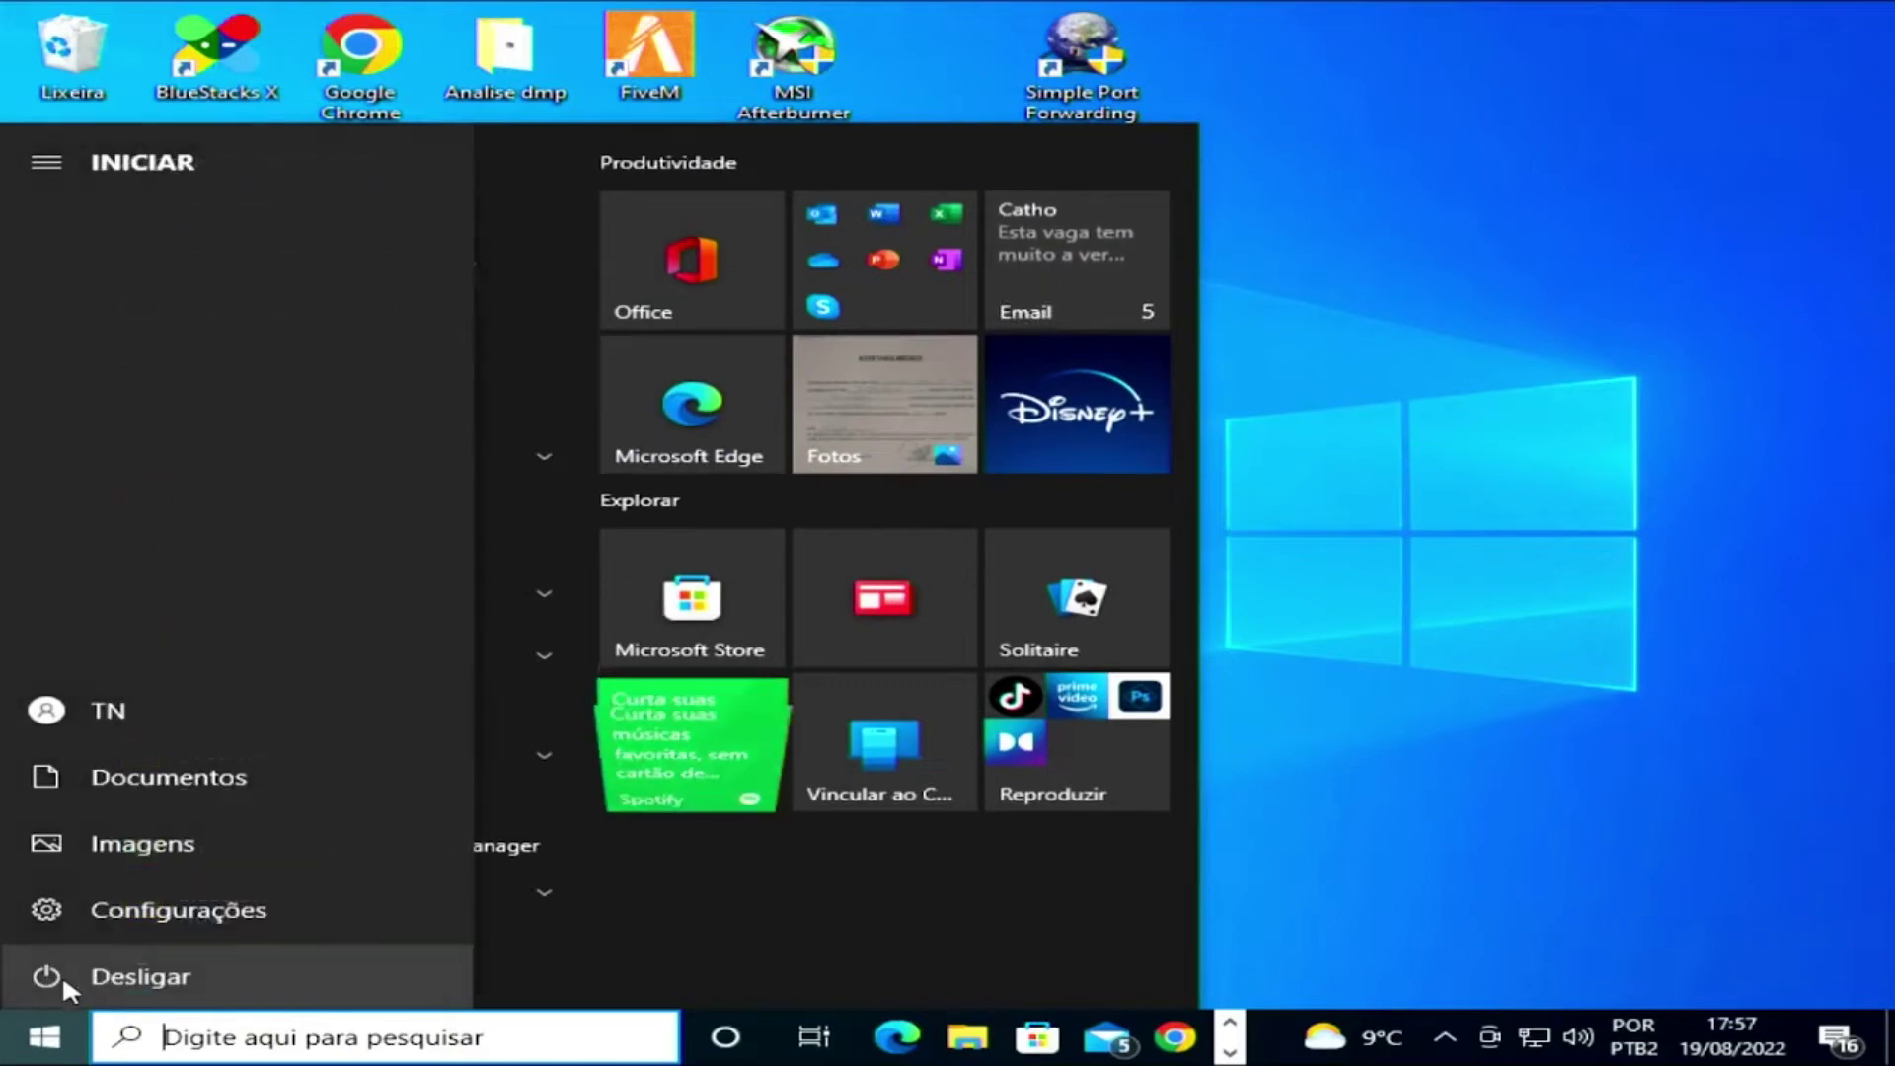
click(51, 973)
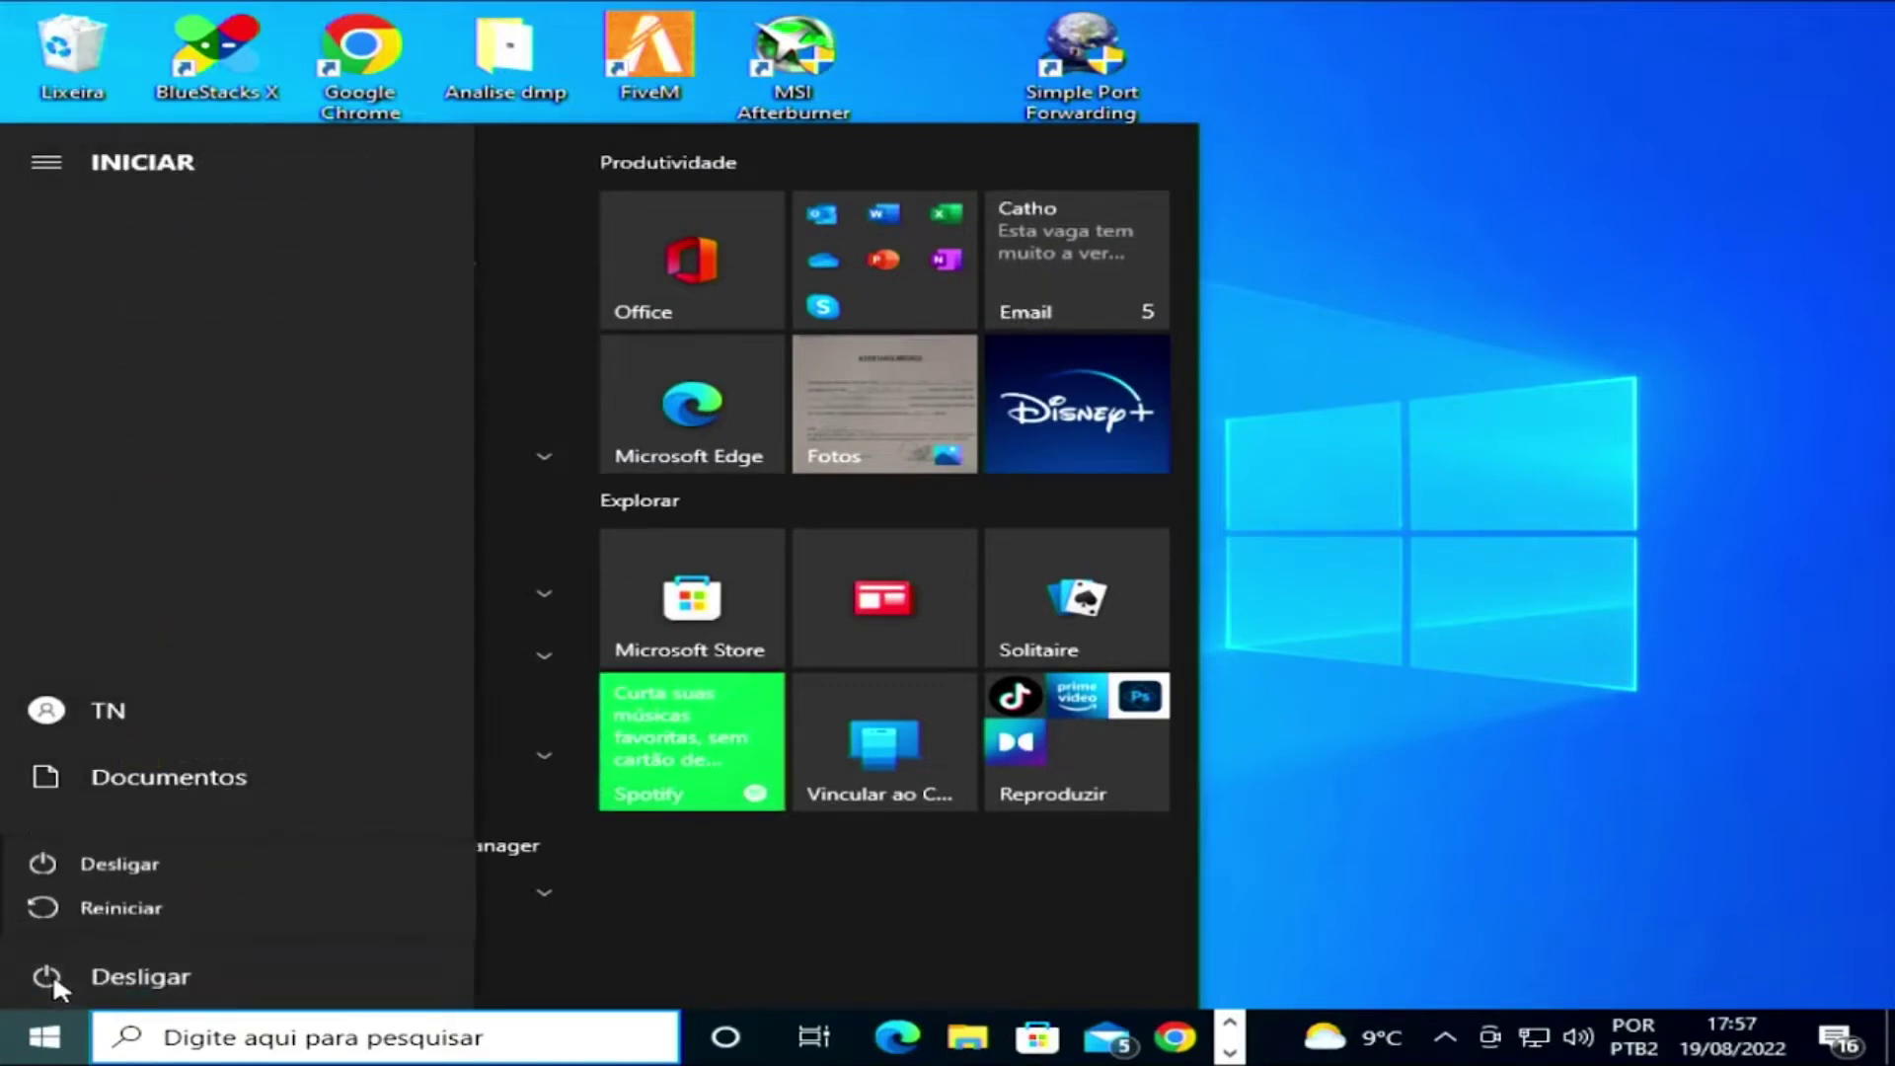
shift+click(144, 910)
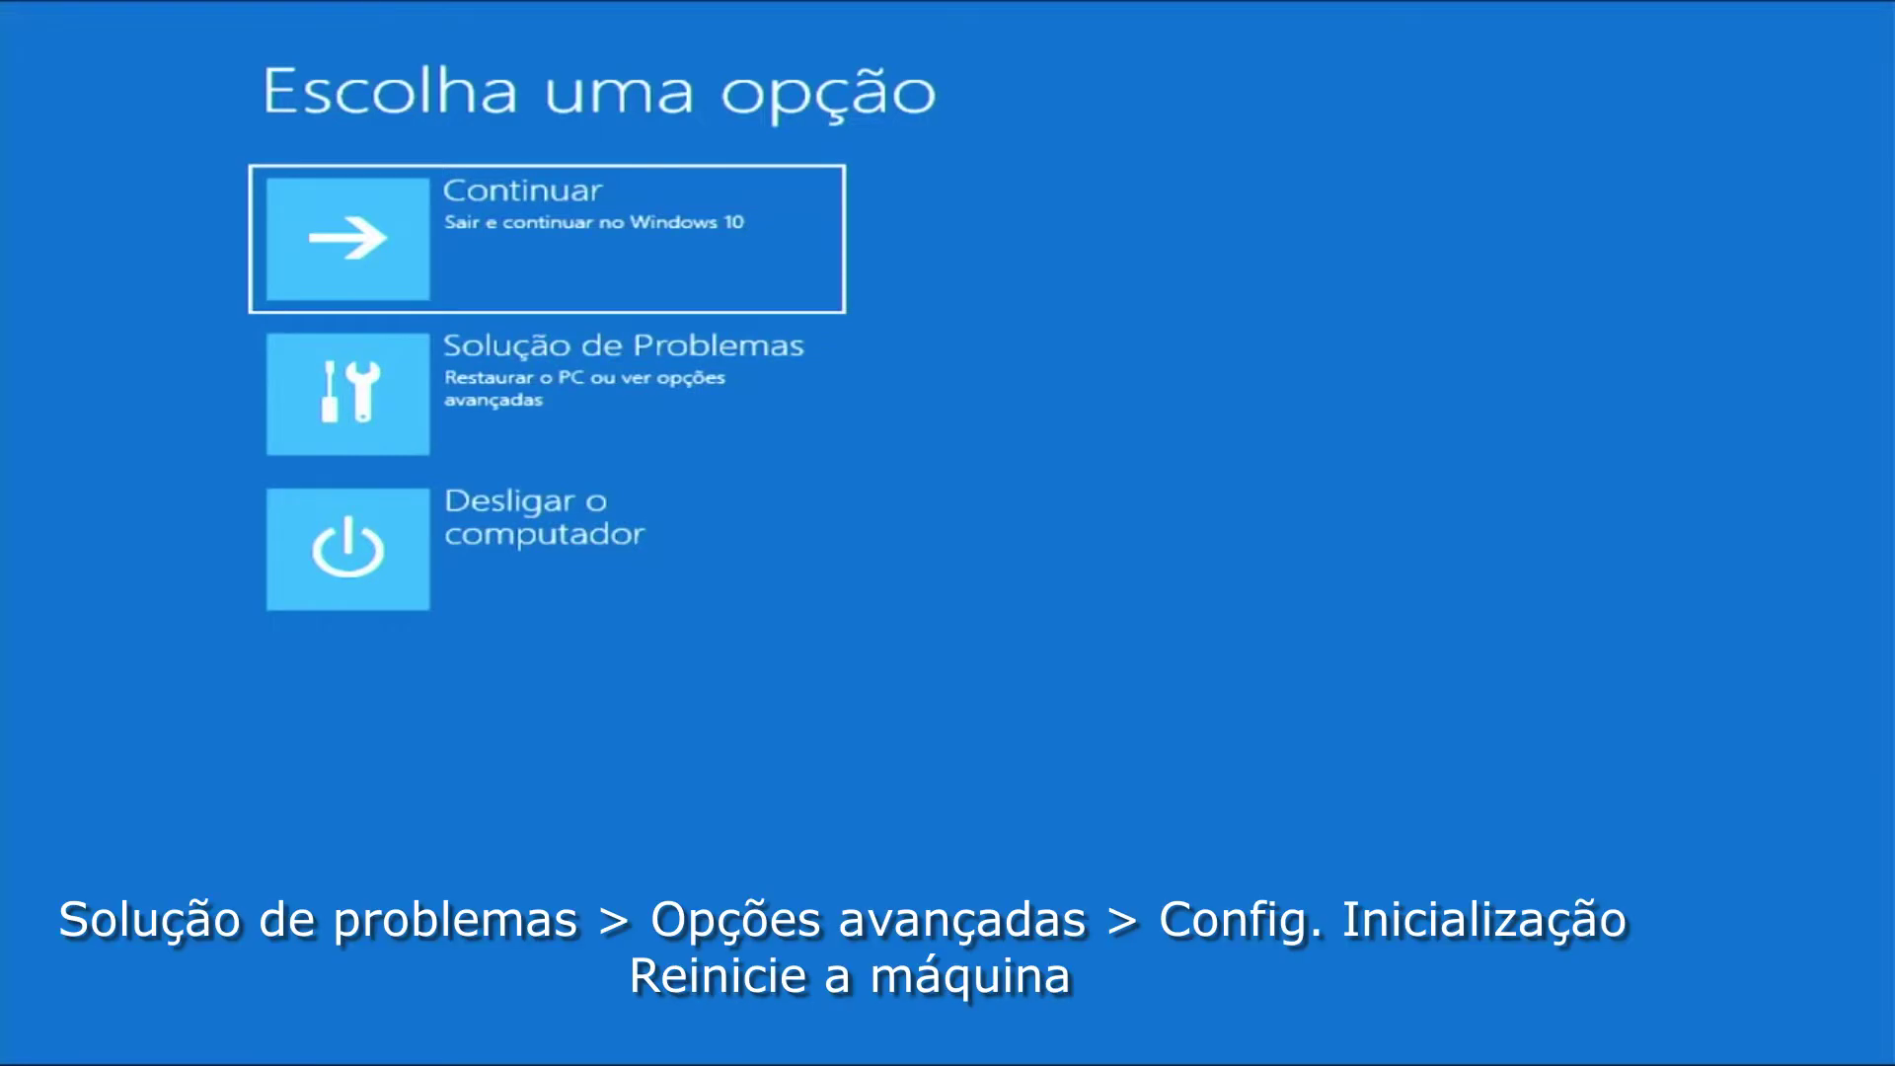
Open Configurações de Inicialização from the Opções avançadas under Solução de Problemas.
key(Down)
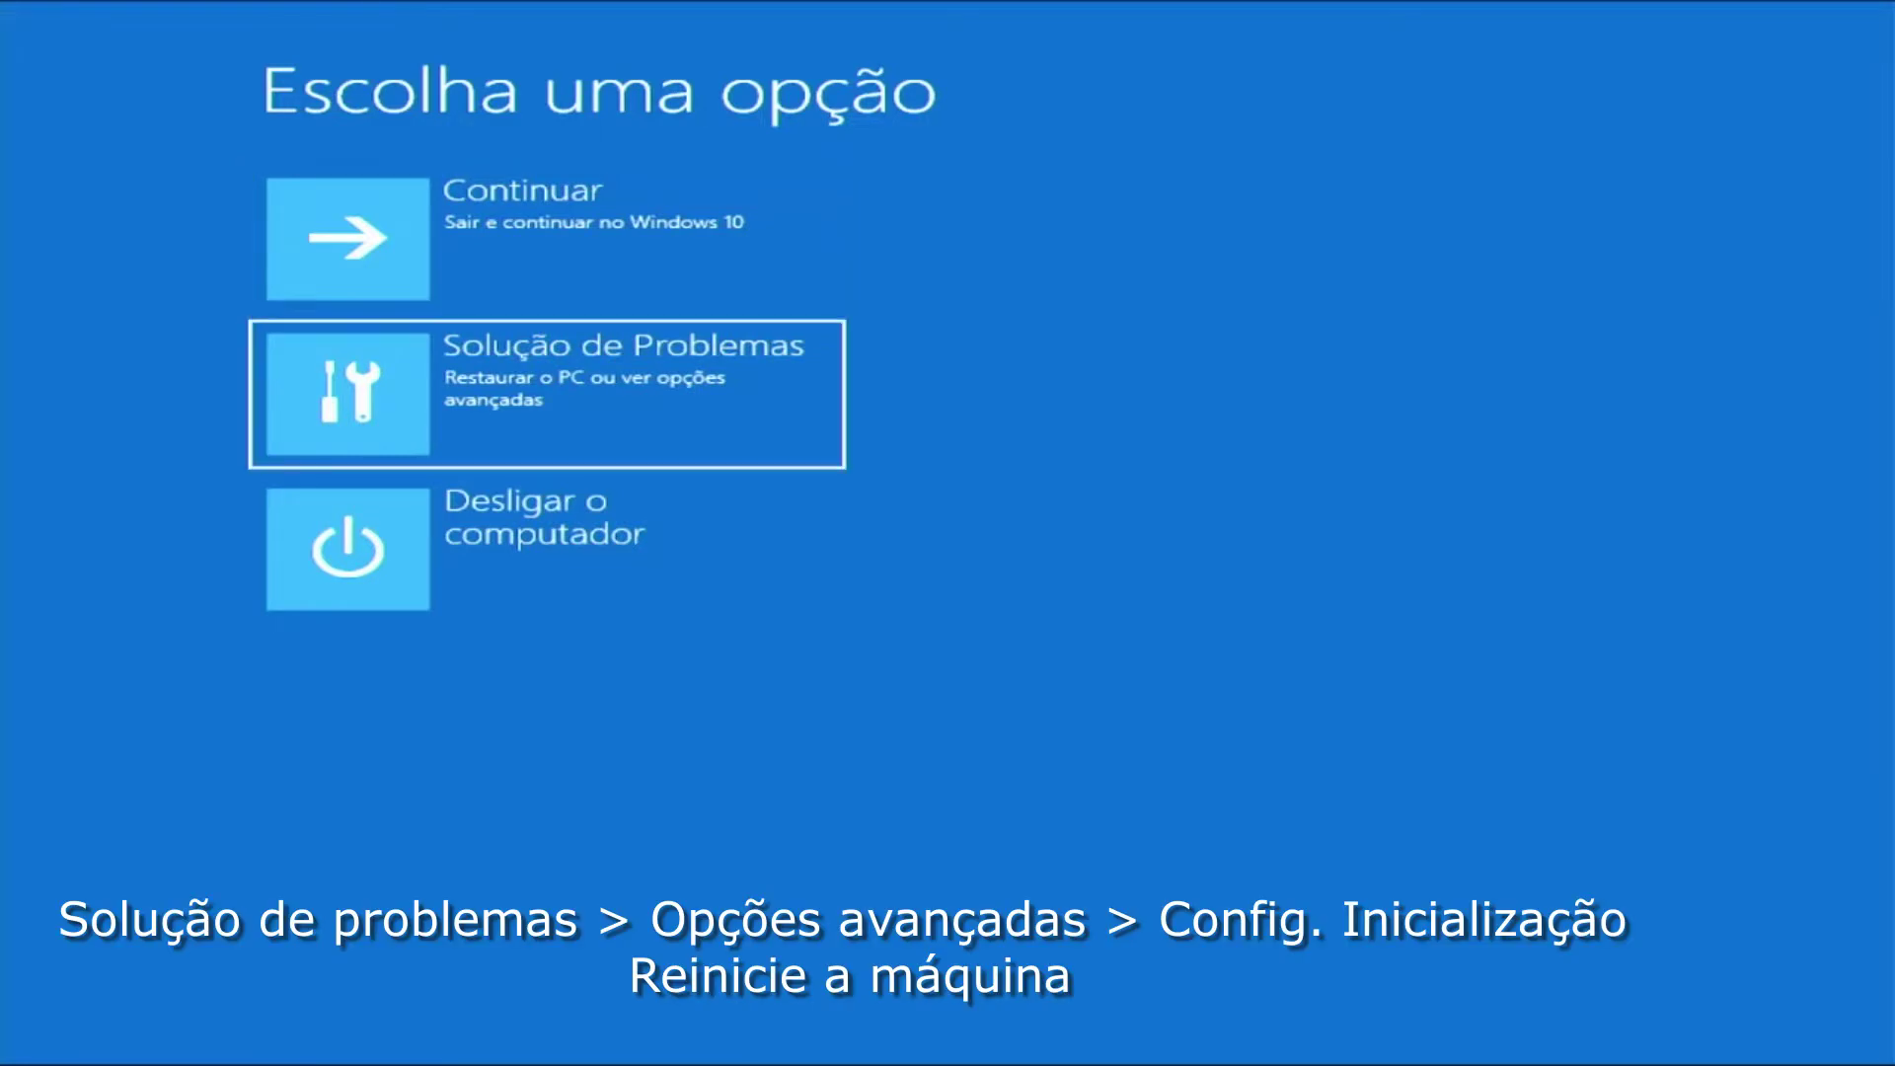
key(Return)
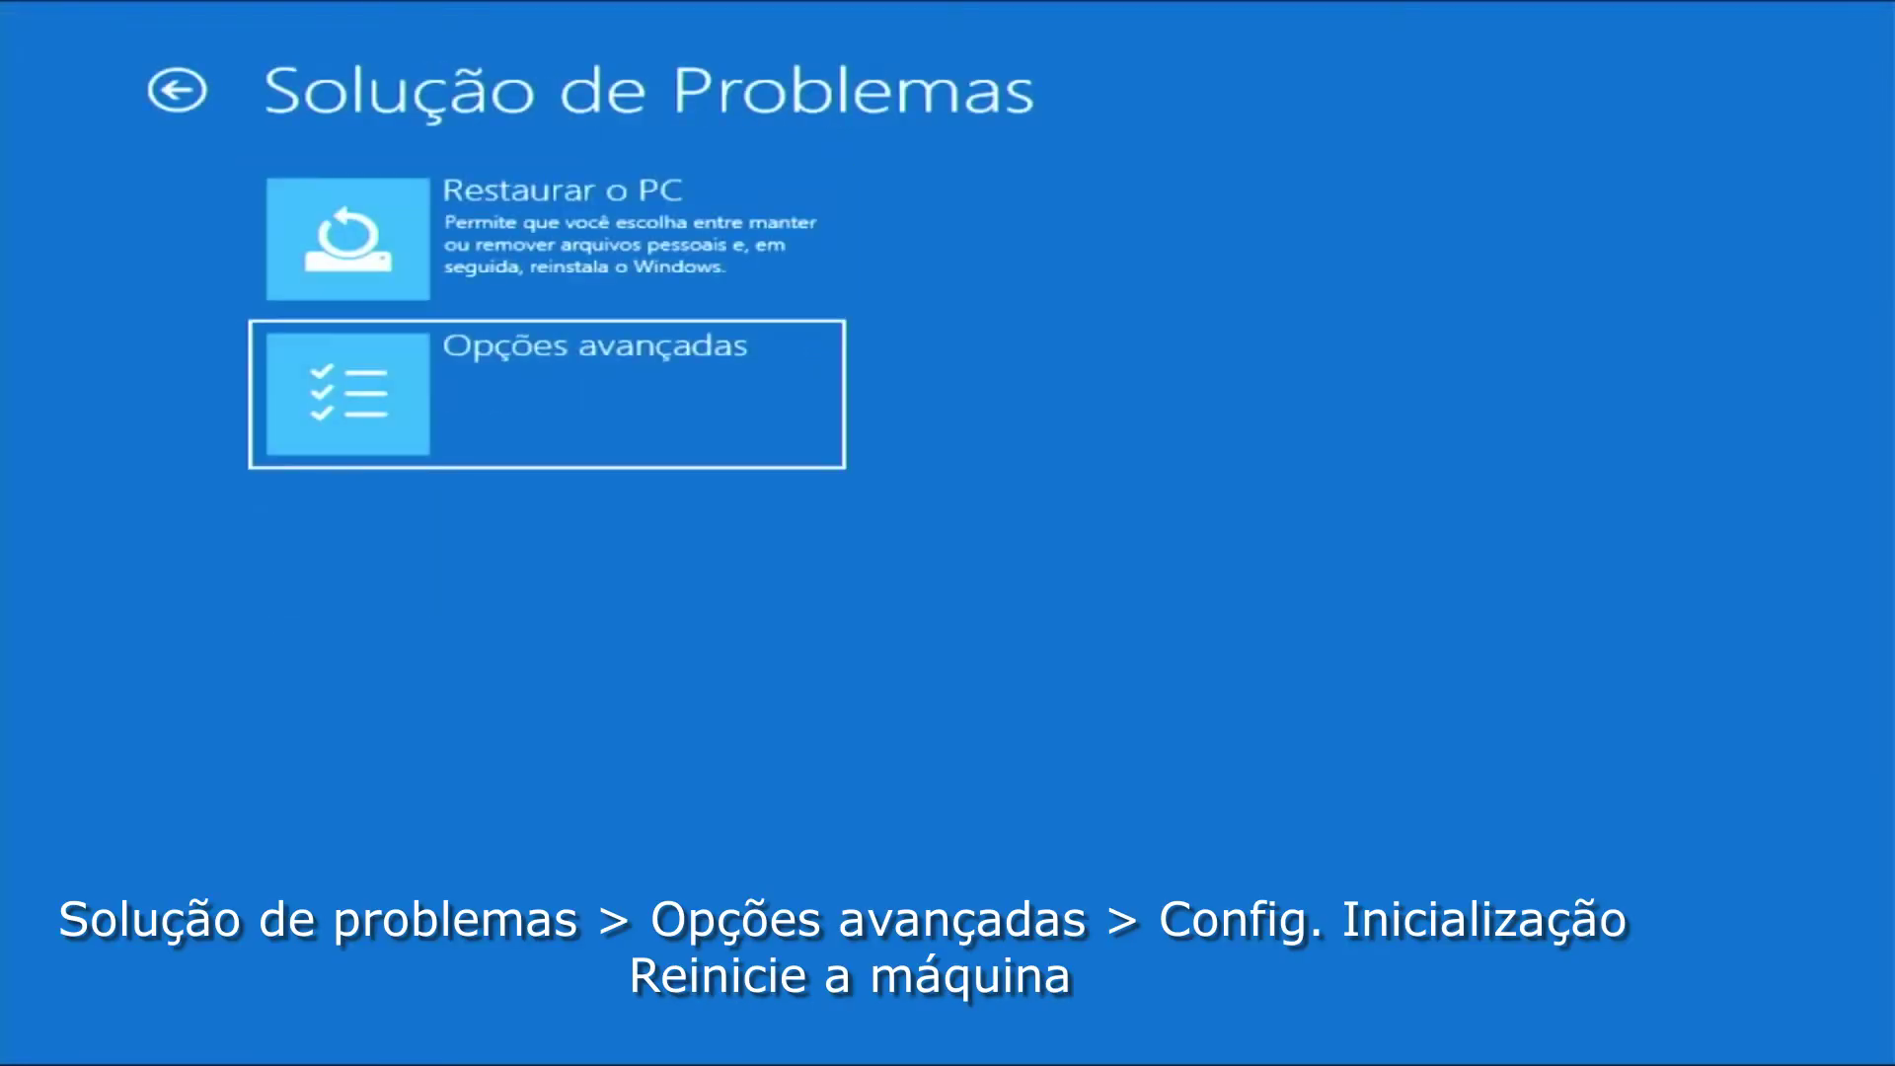
key(Return)
key(Down)
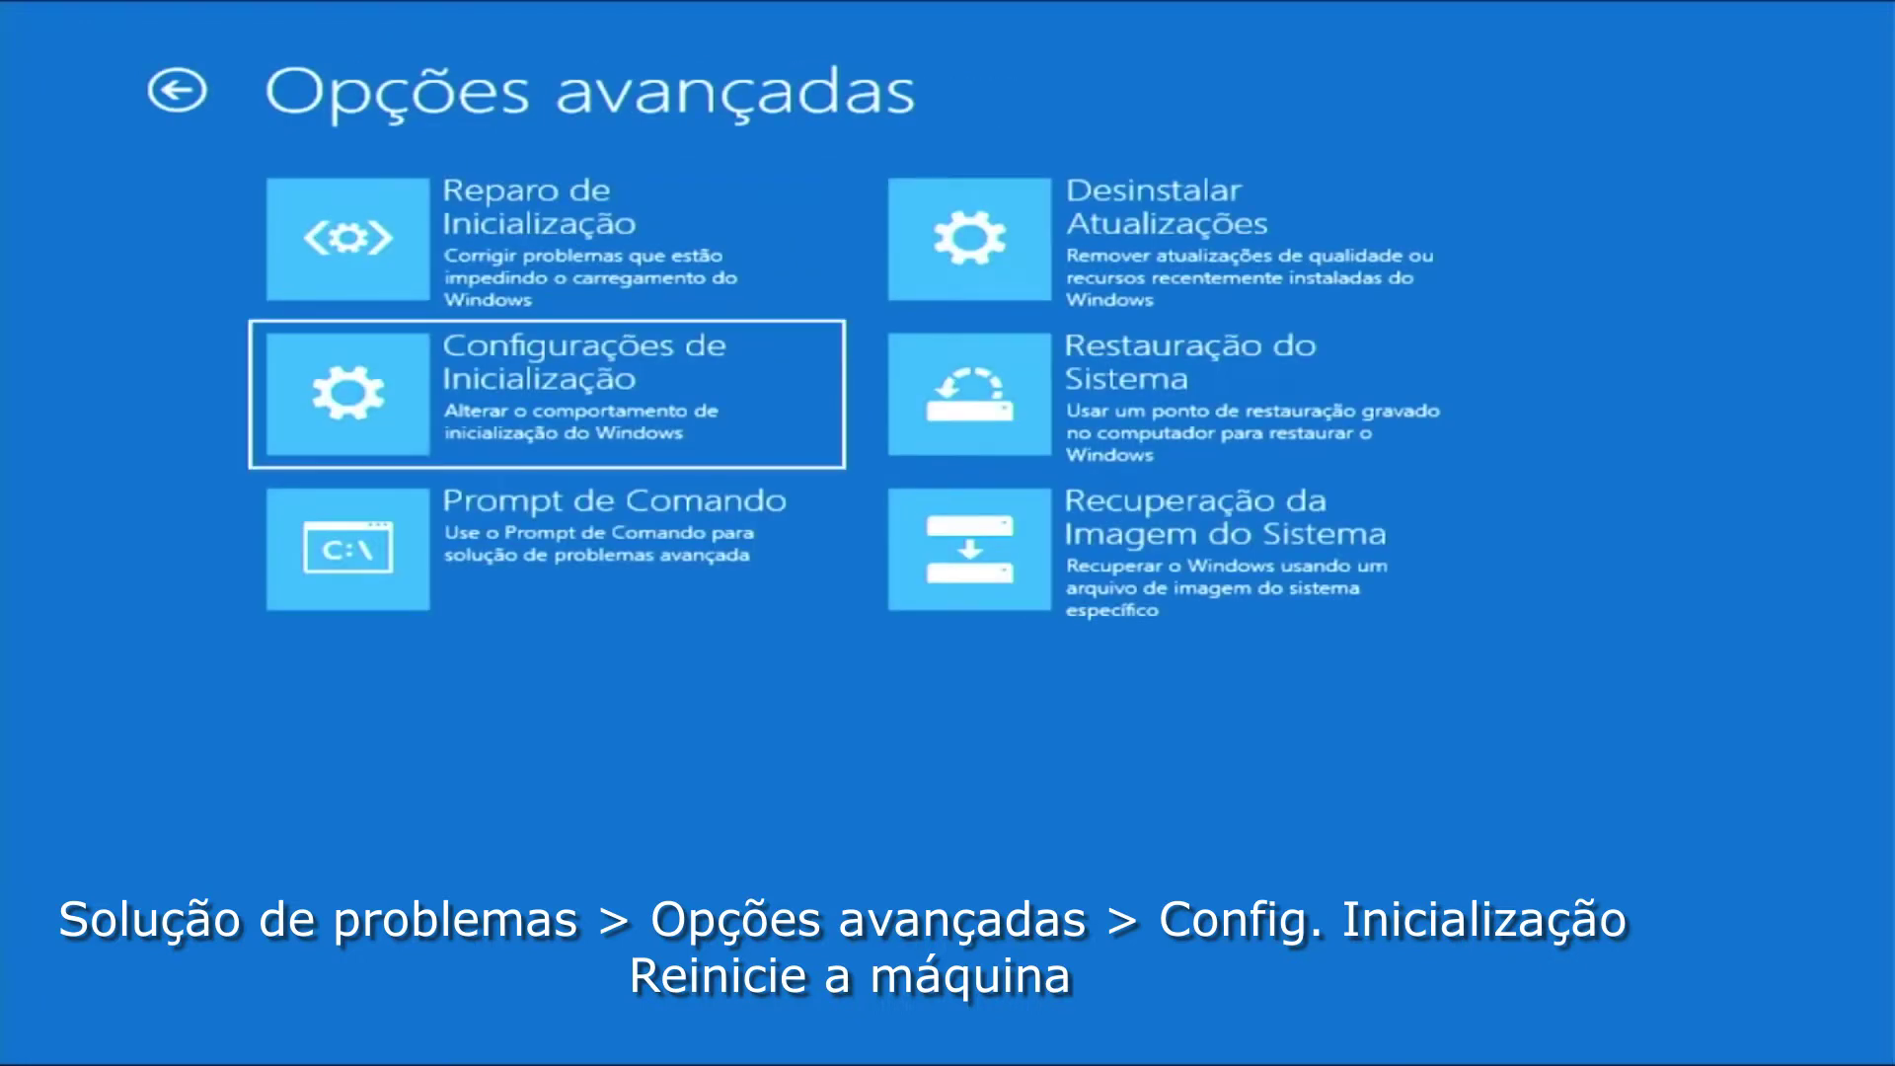
key(Return)
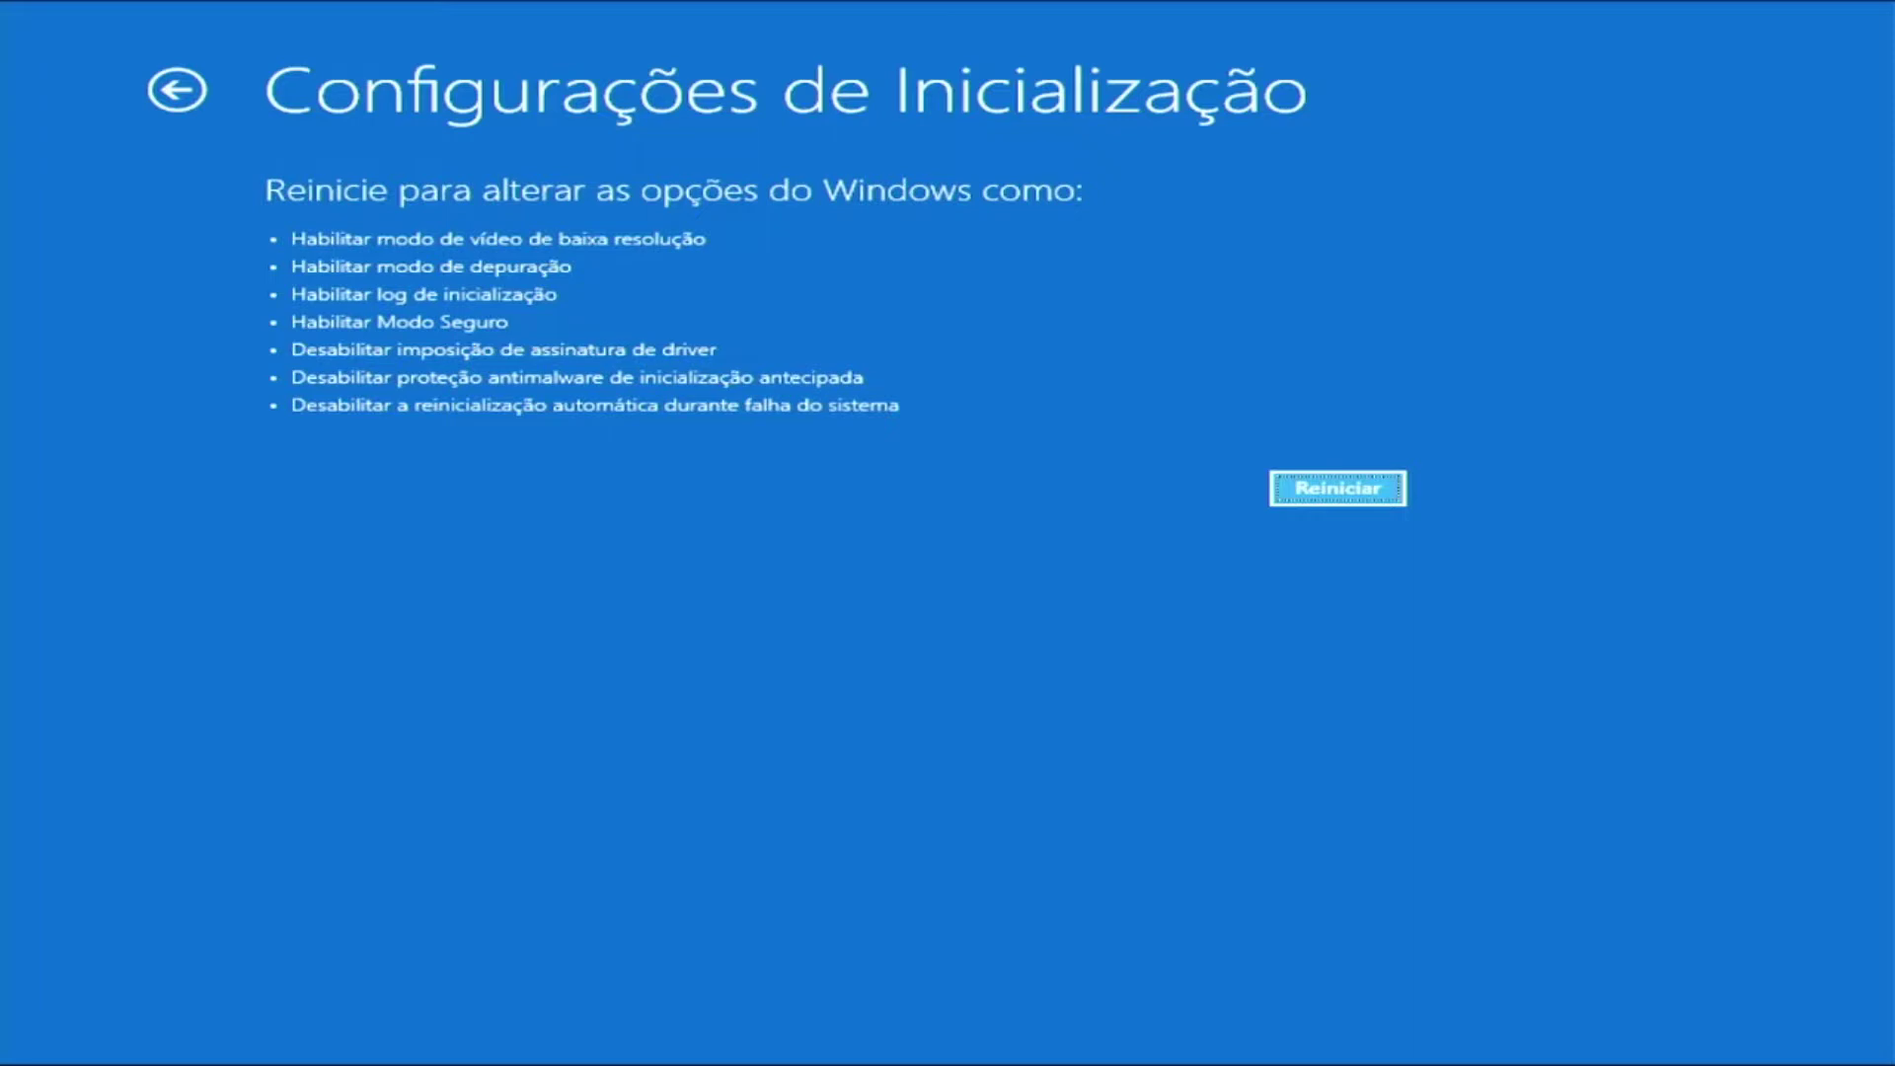
Restart Windows into Safe Mode from the startup settings and open the DDU v18.0.5.4 folder in C:\DDU.
click(1382, 482)
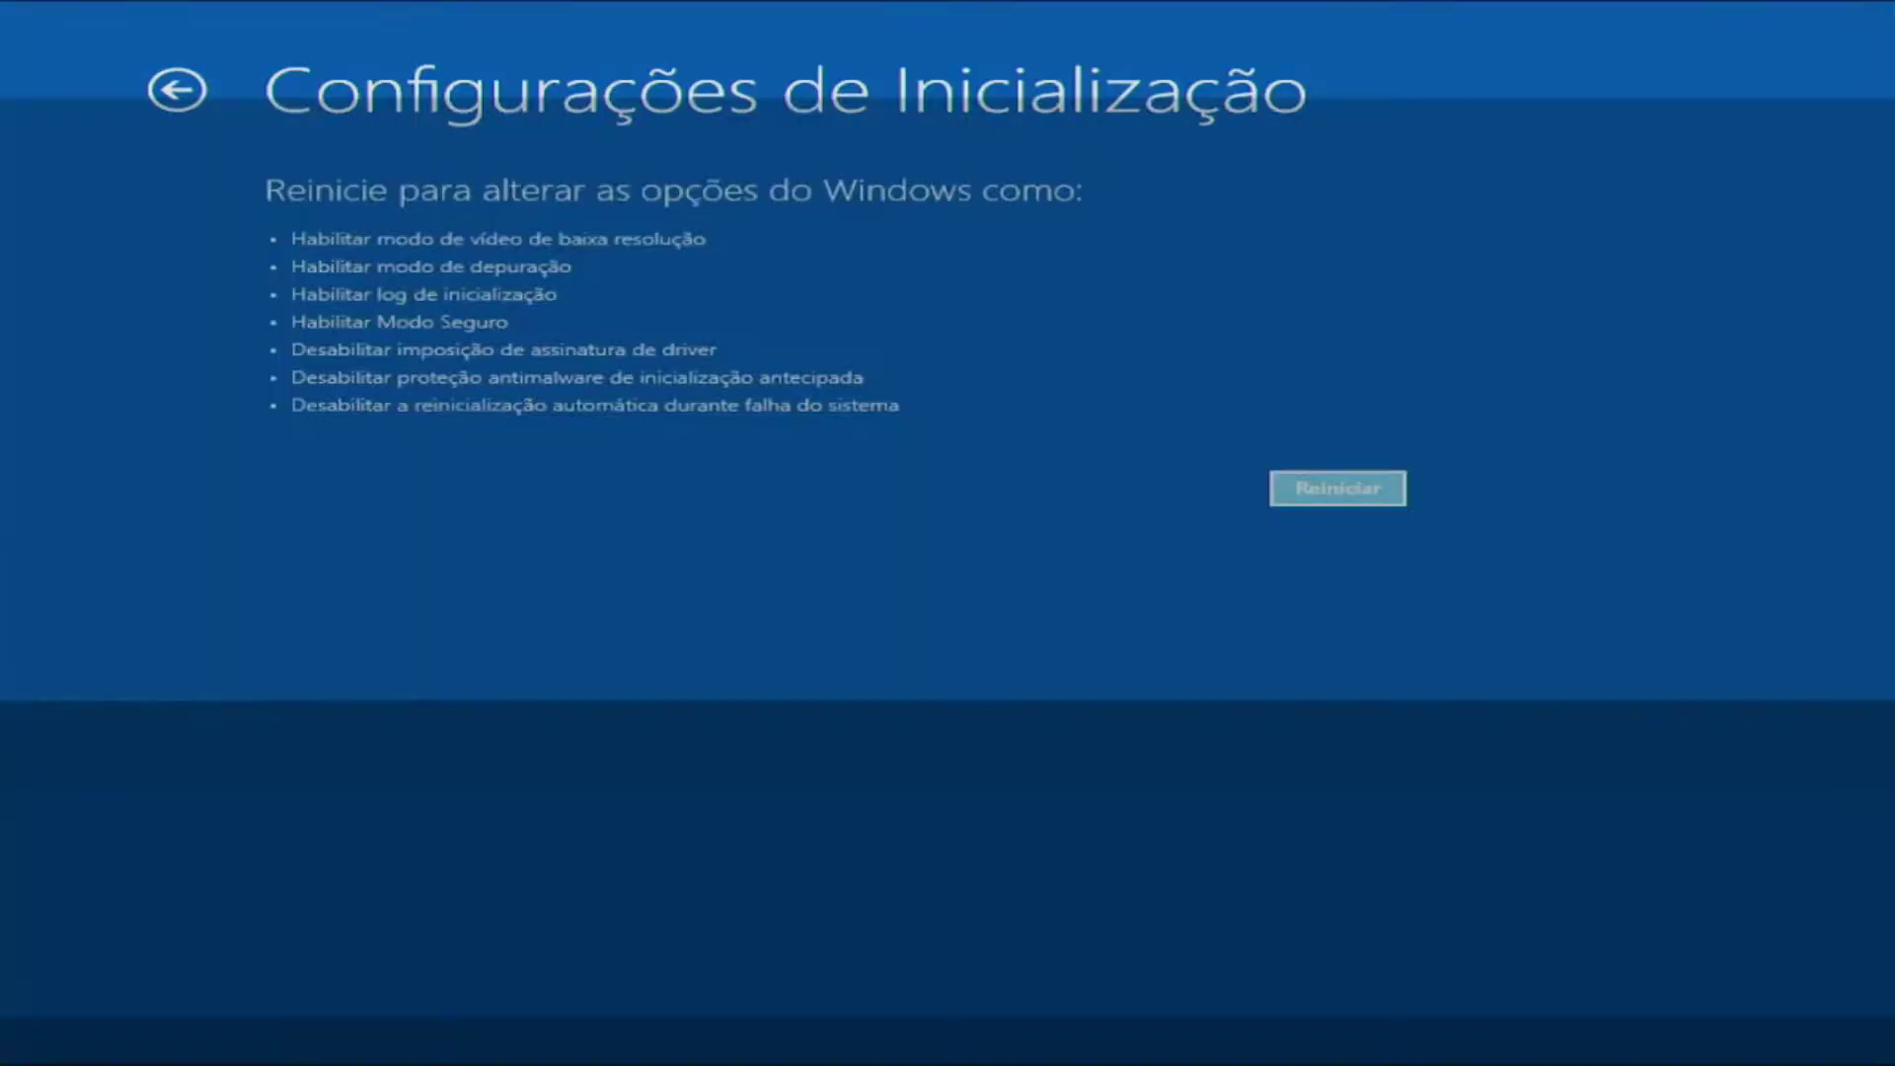
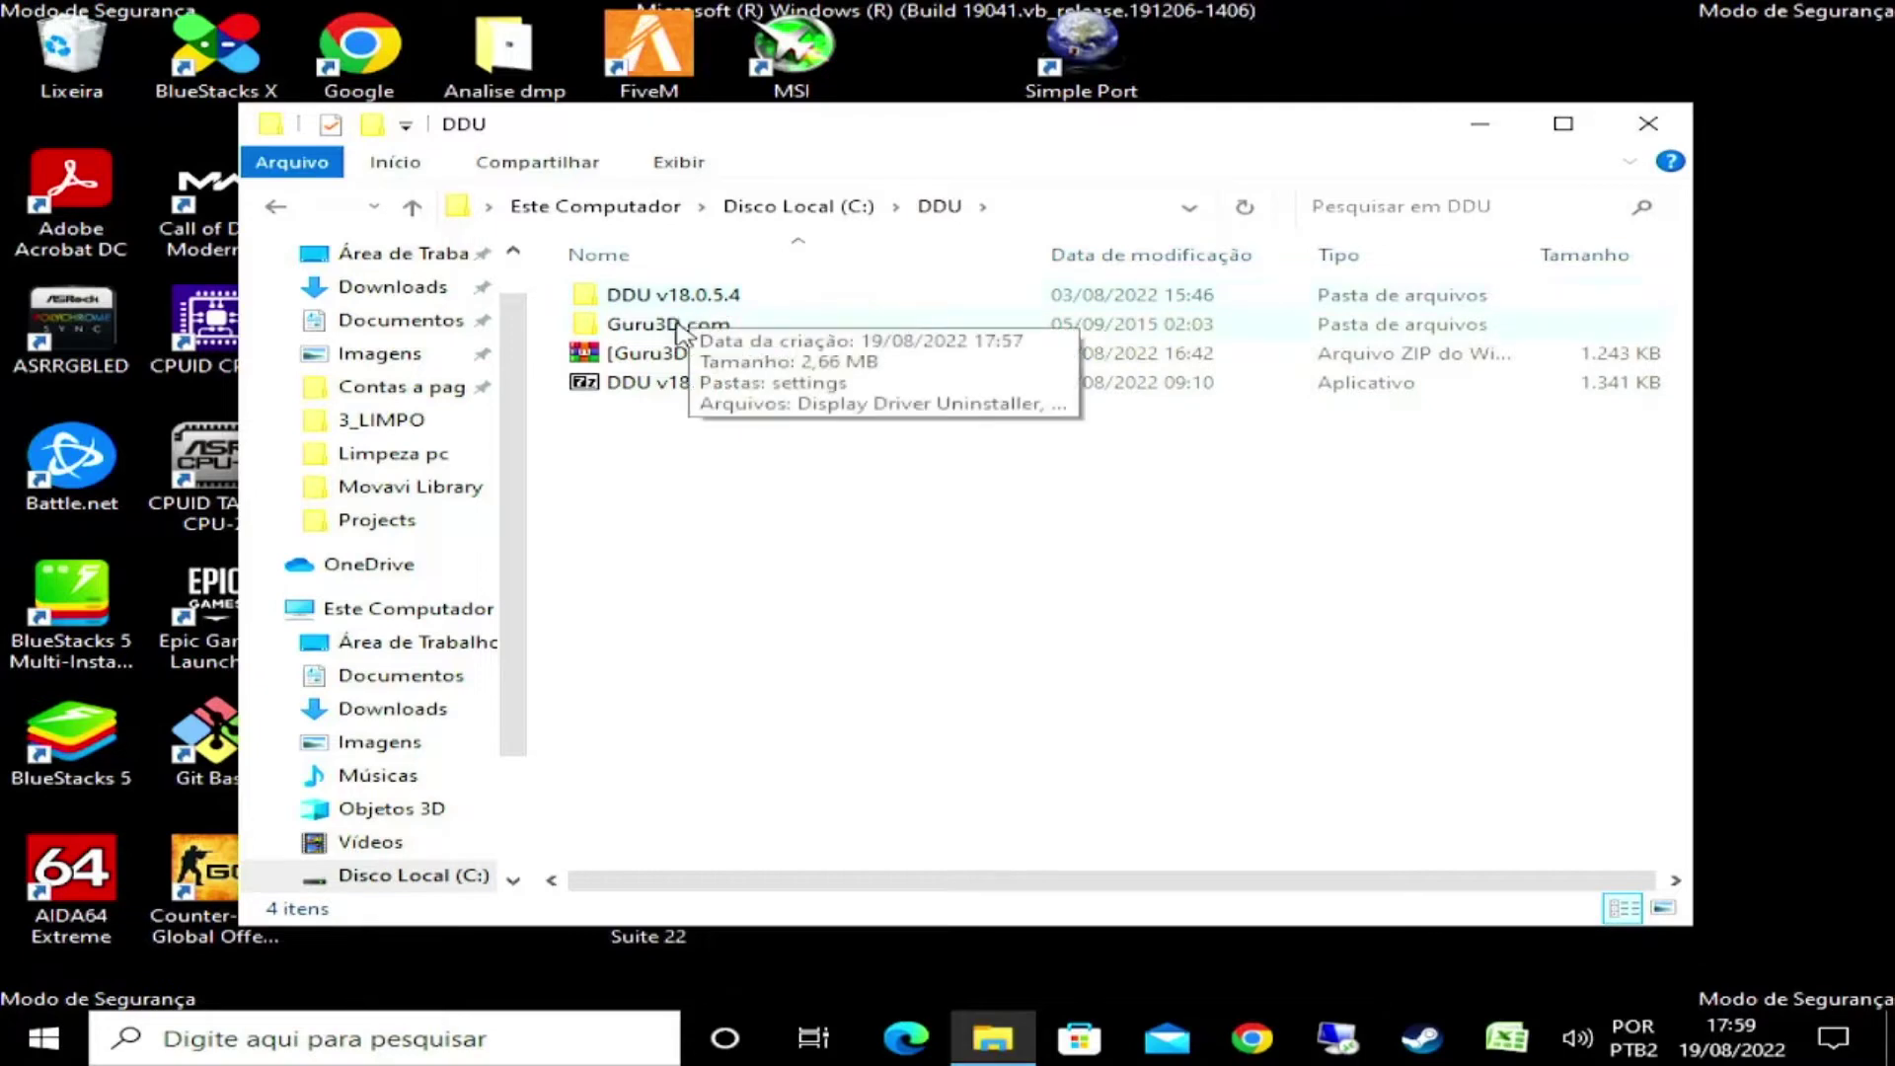
double_click(682, 296)
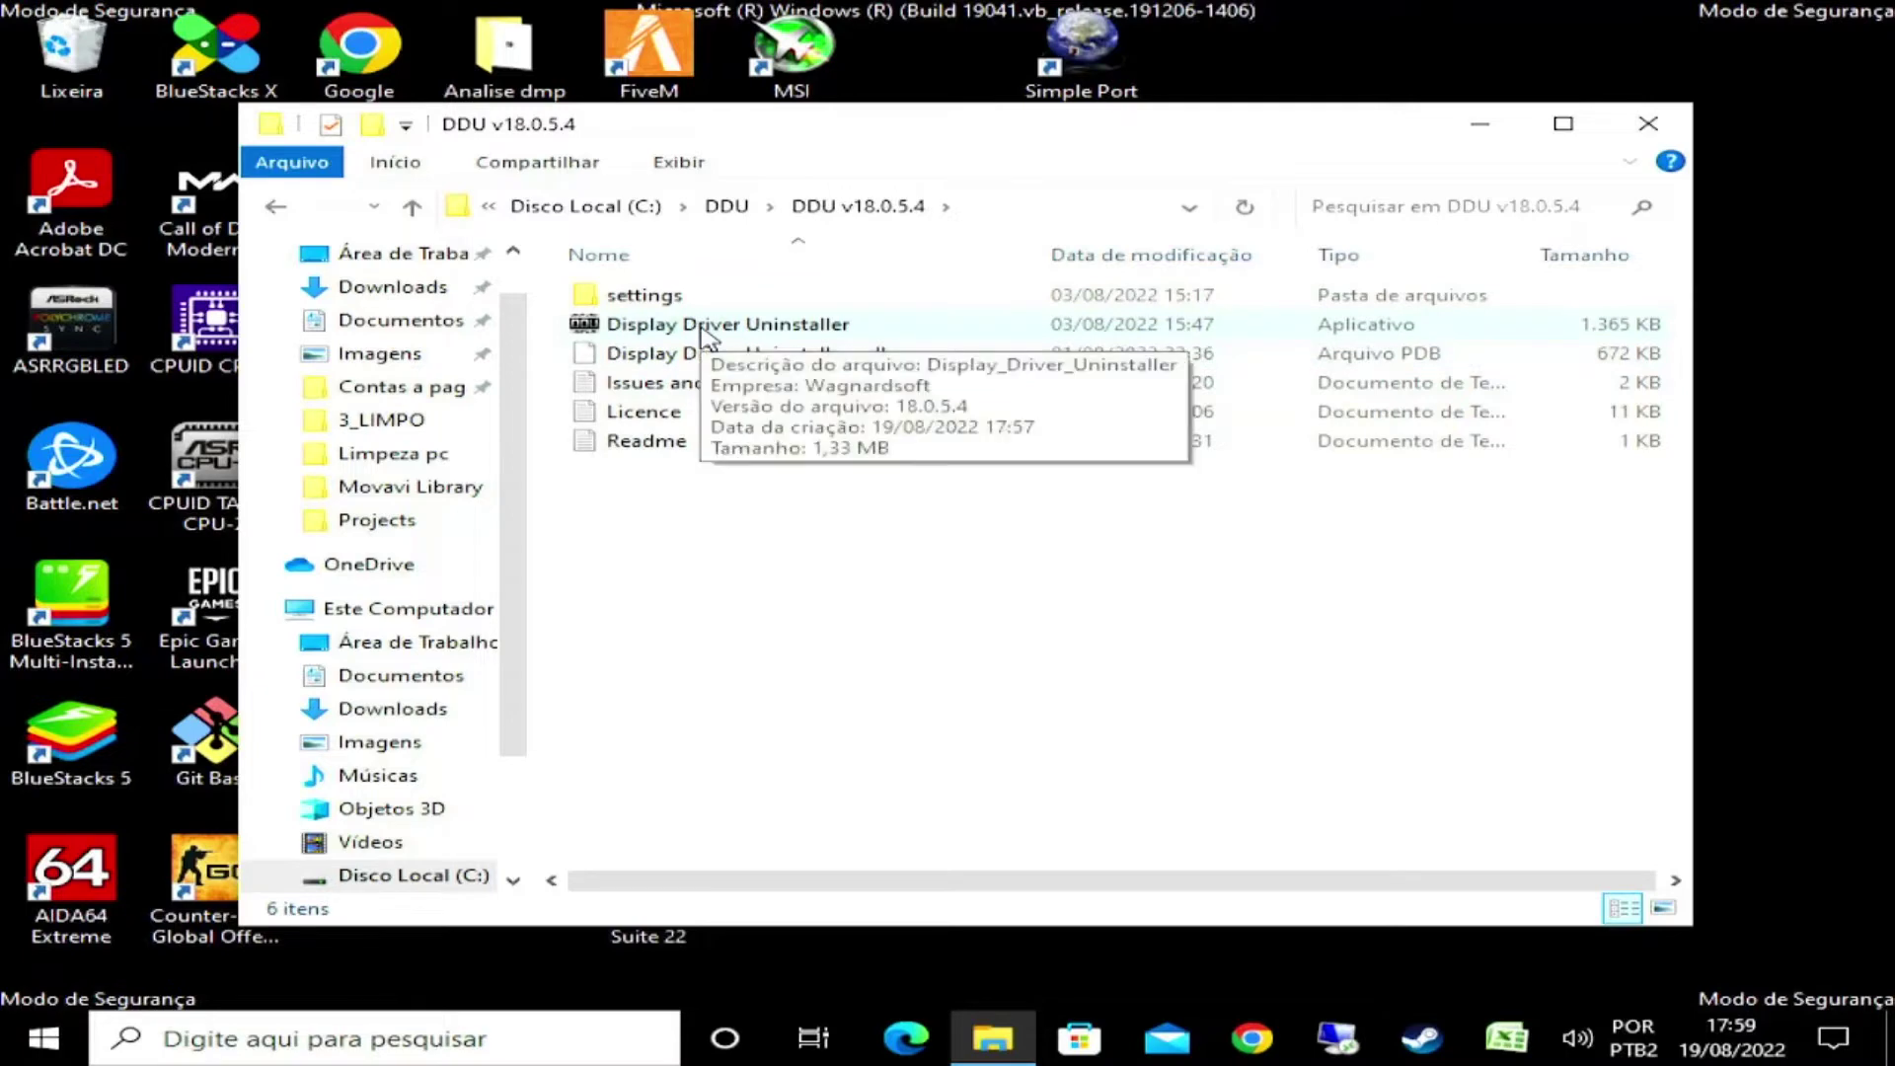
Run Display Driver Uninstaller as administrator, closing the instance started without elevation, and maximize its window.
double_click(702, 329)
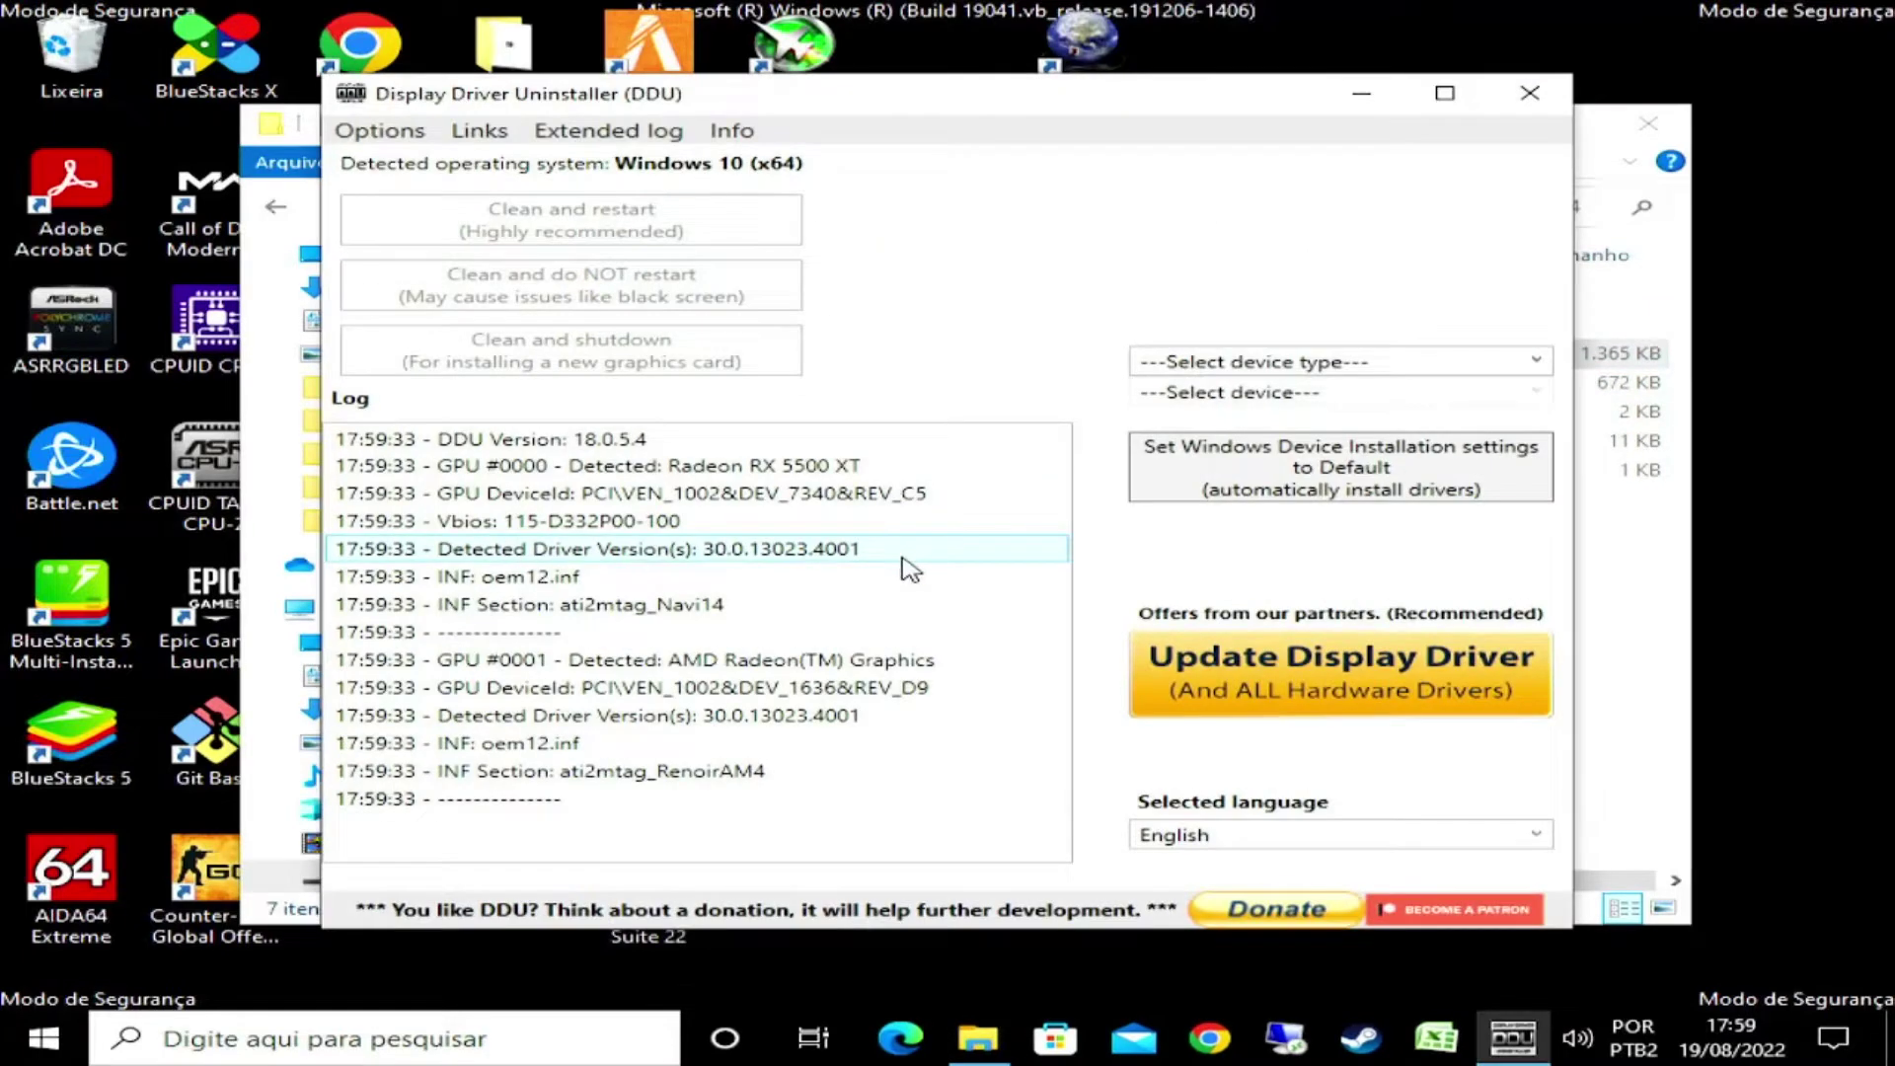
click(1530, 92)
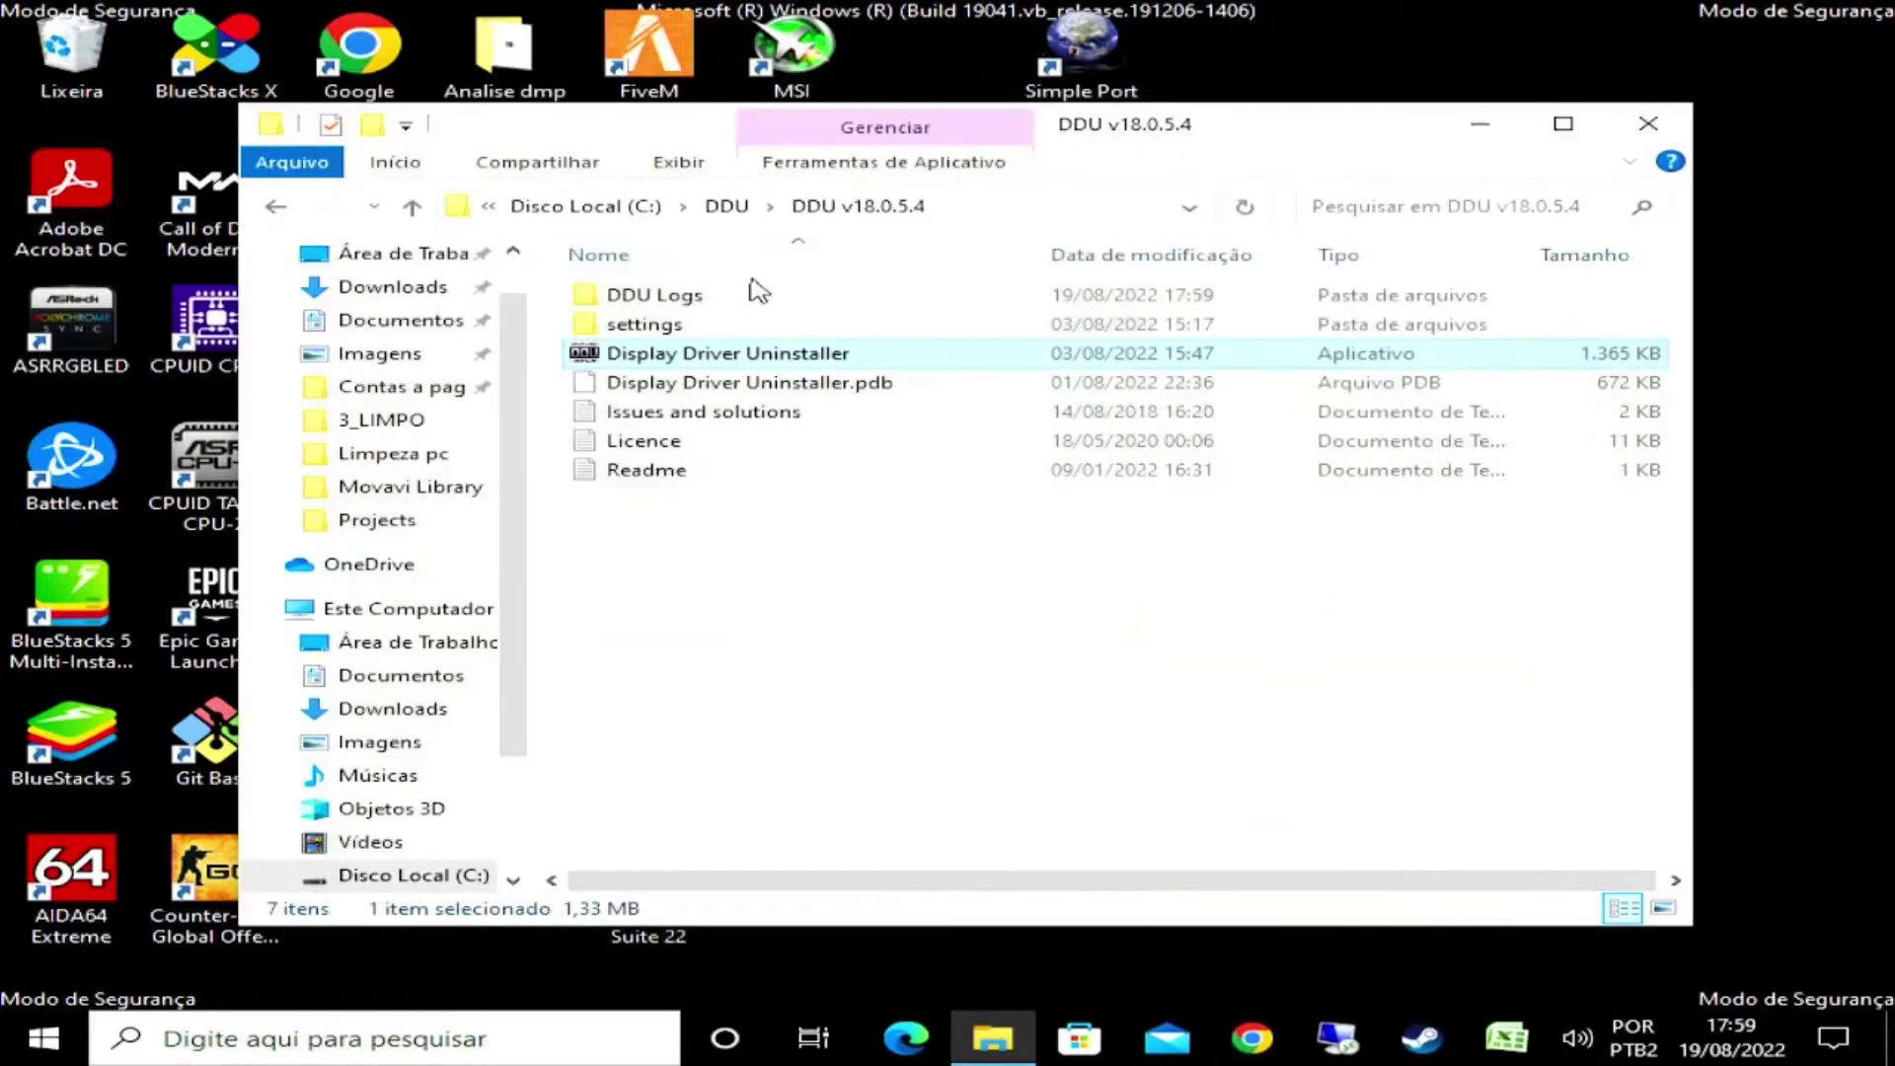
right_click(615, 357)
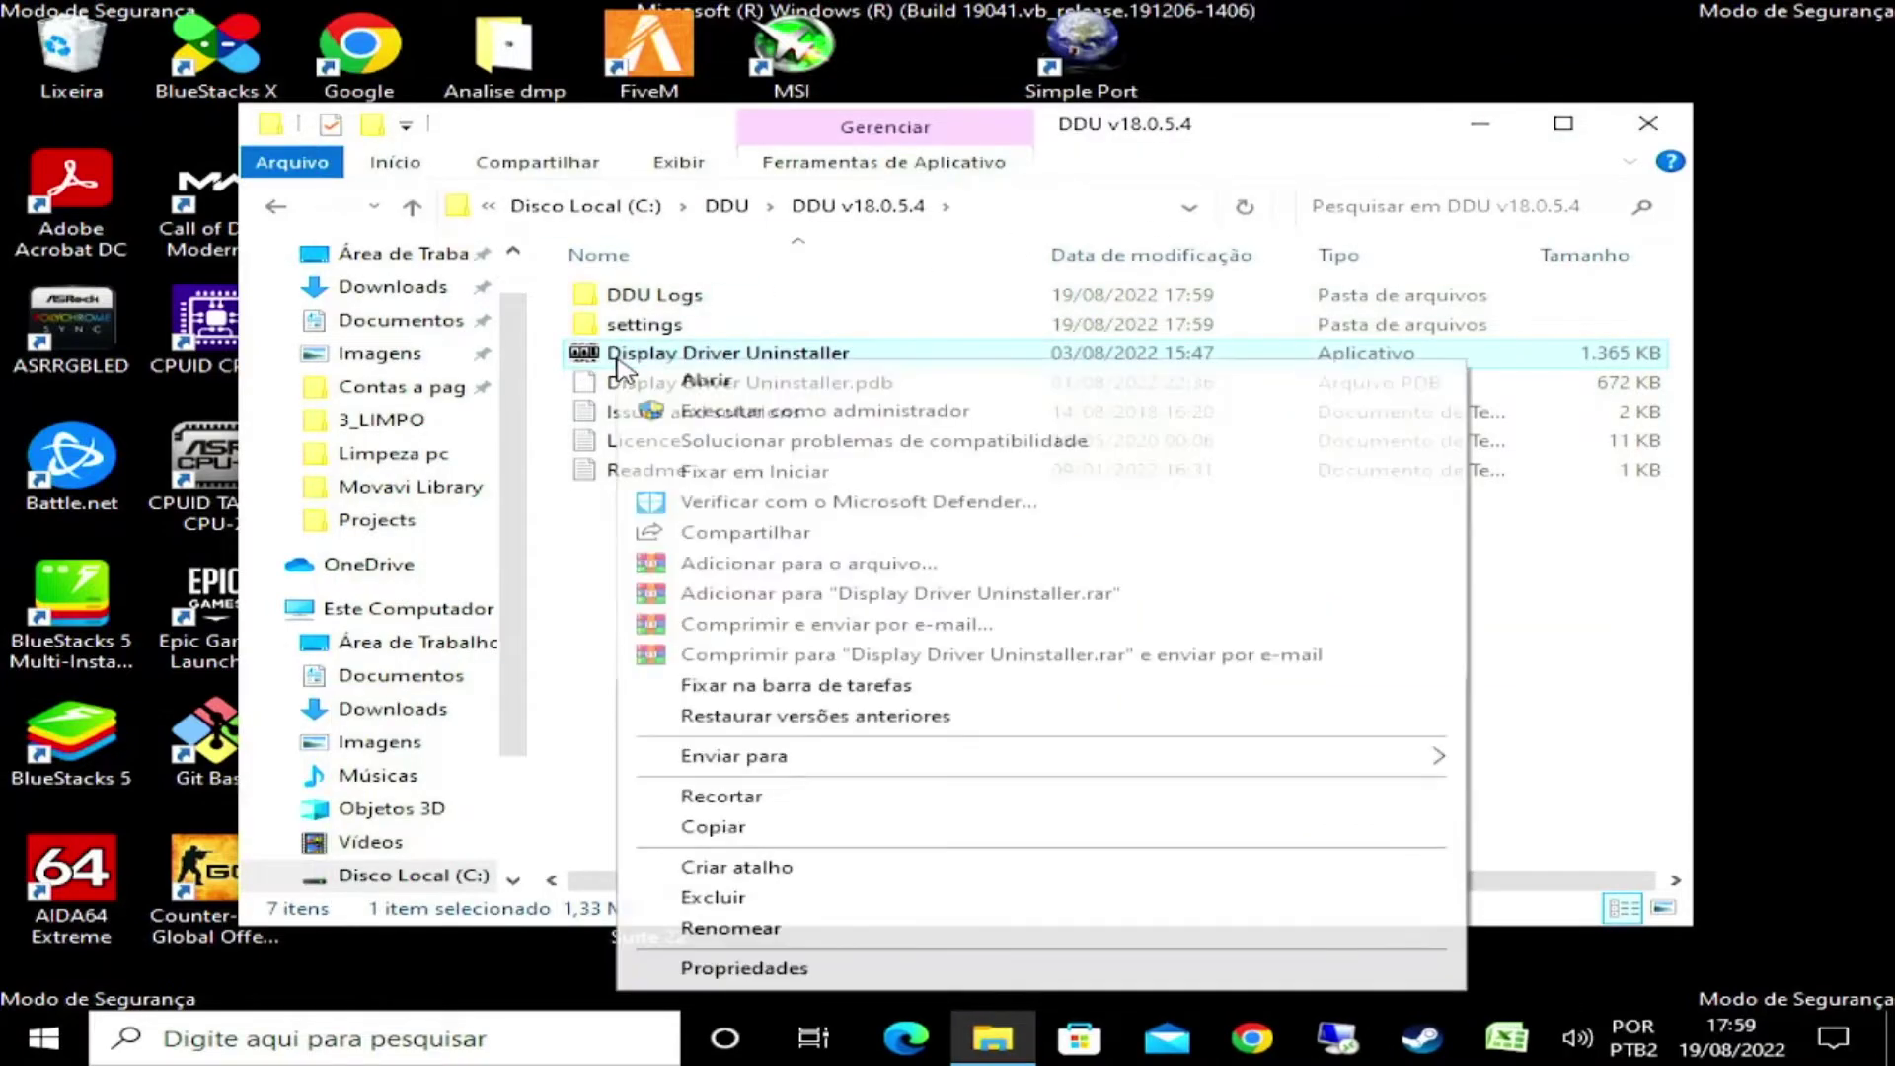
click(695, 415)
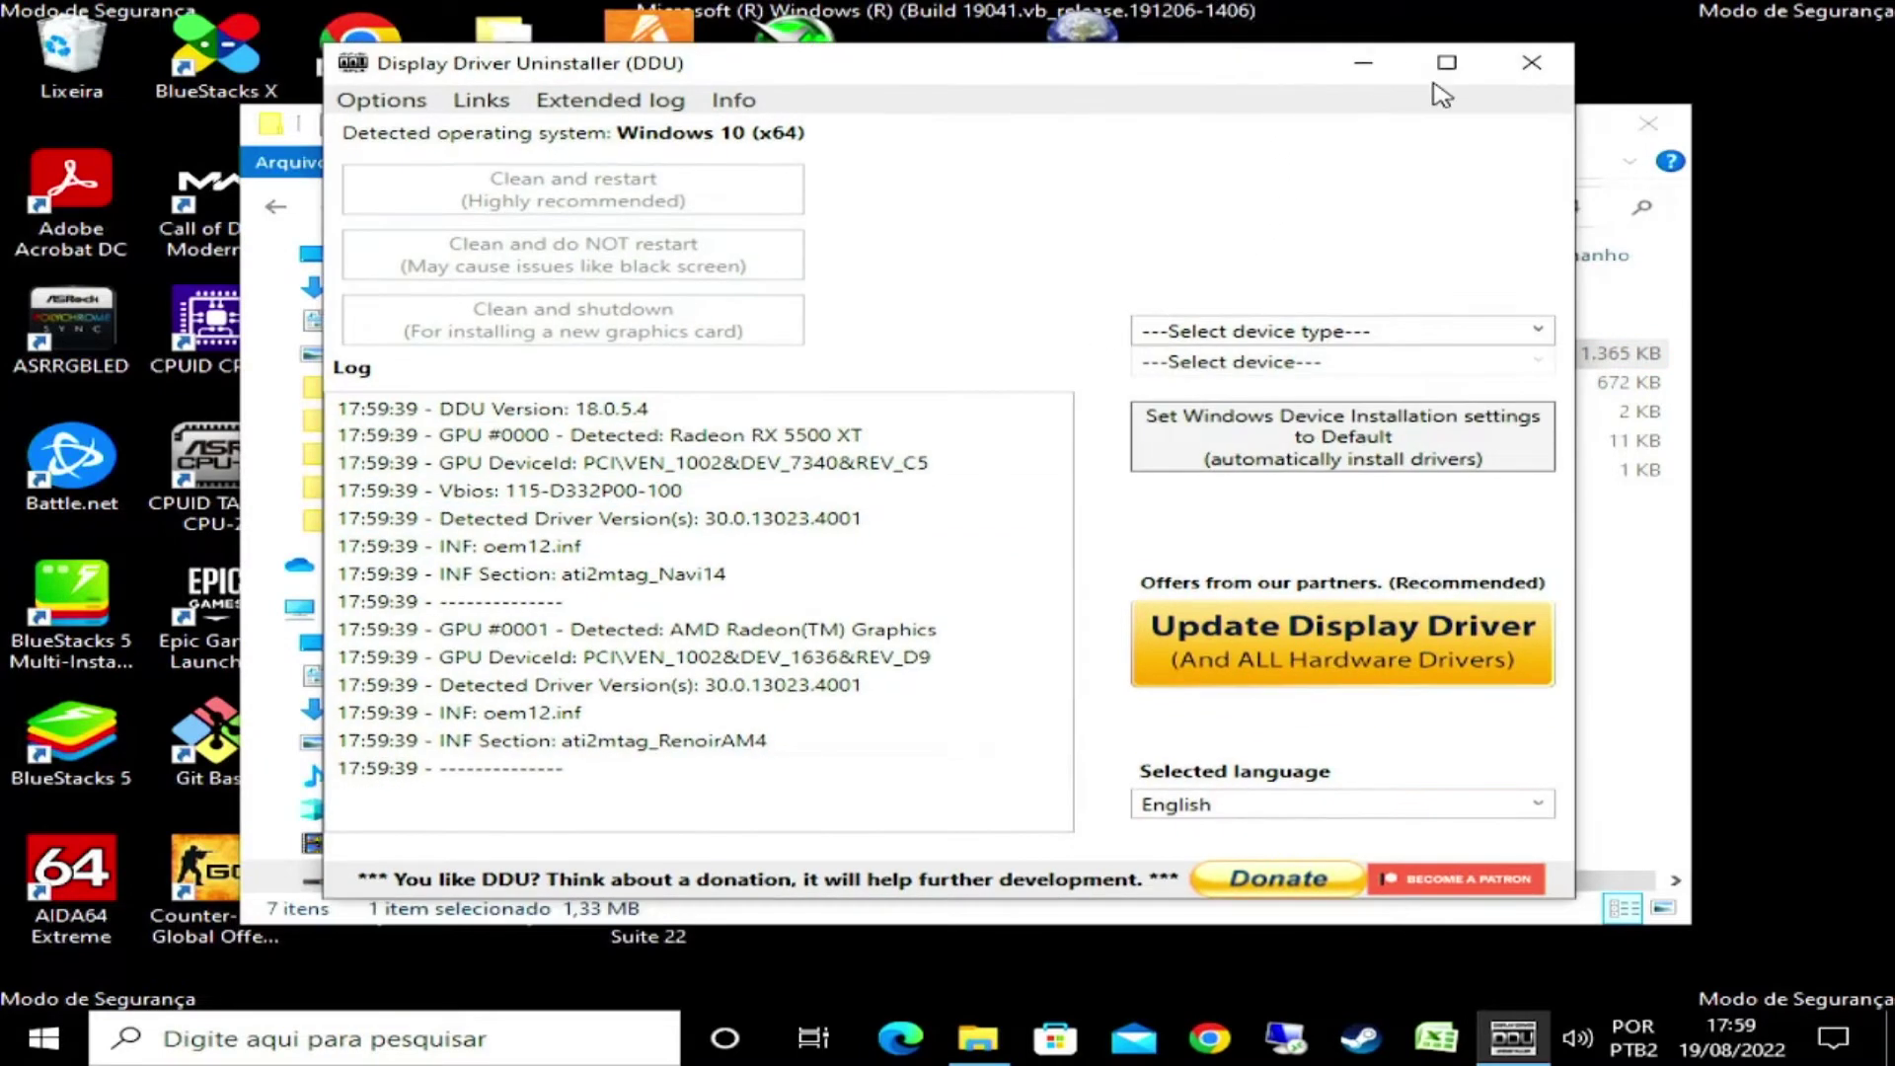
click(1447, 93)
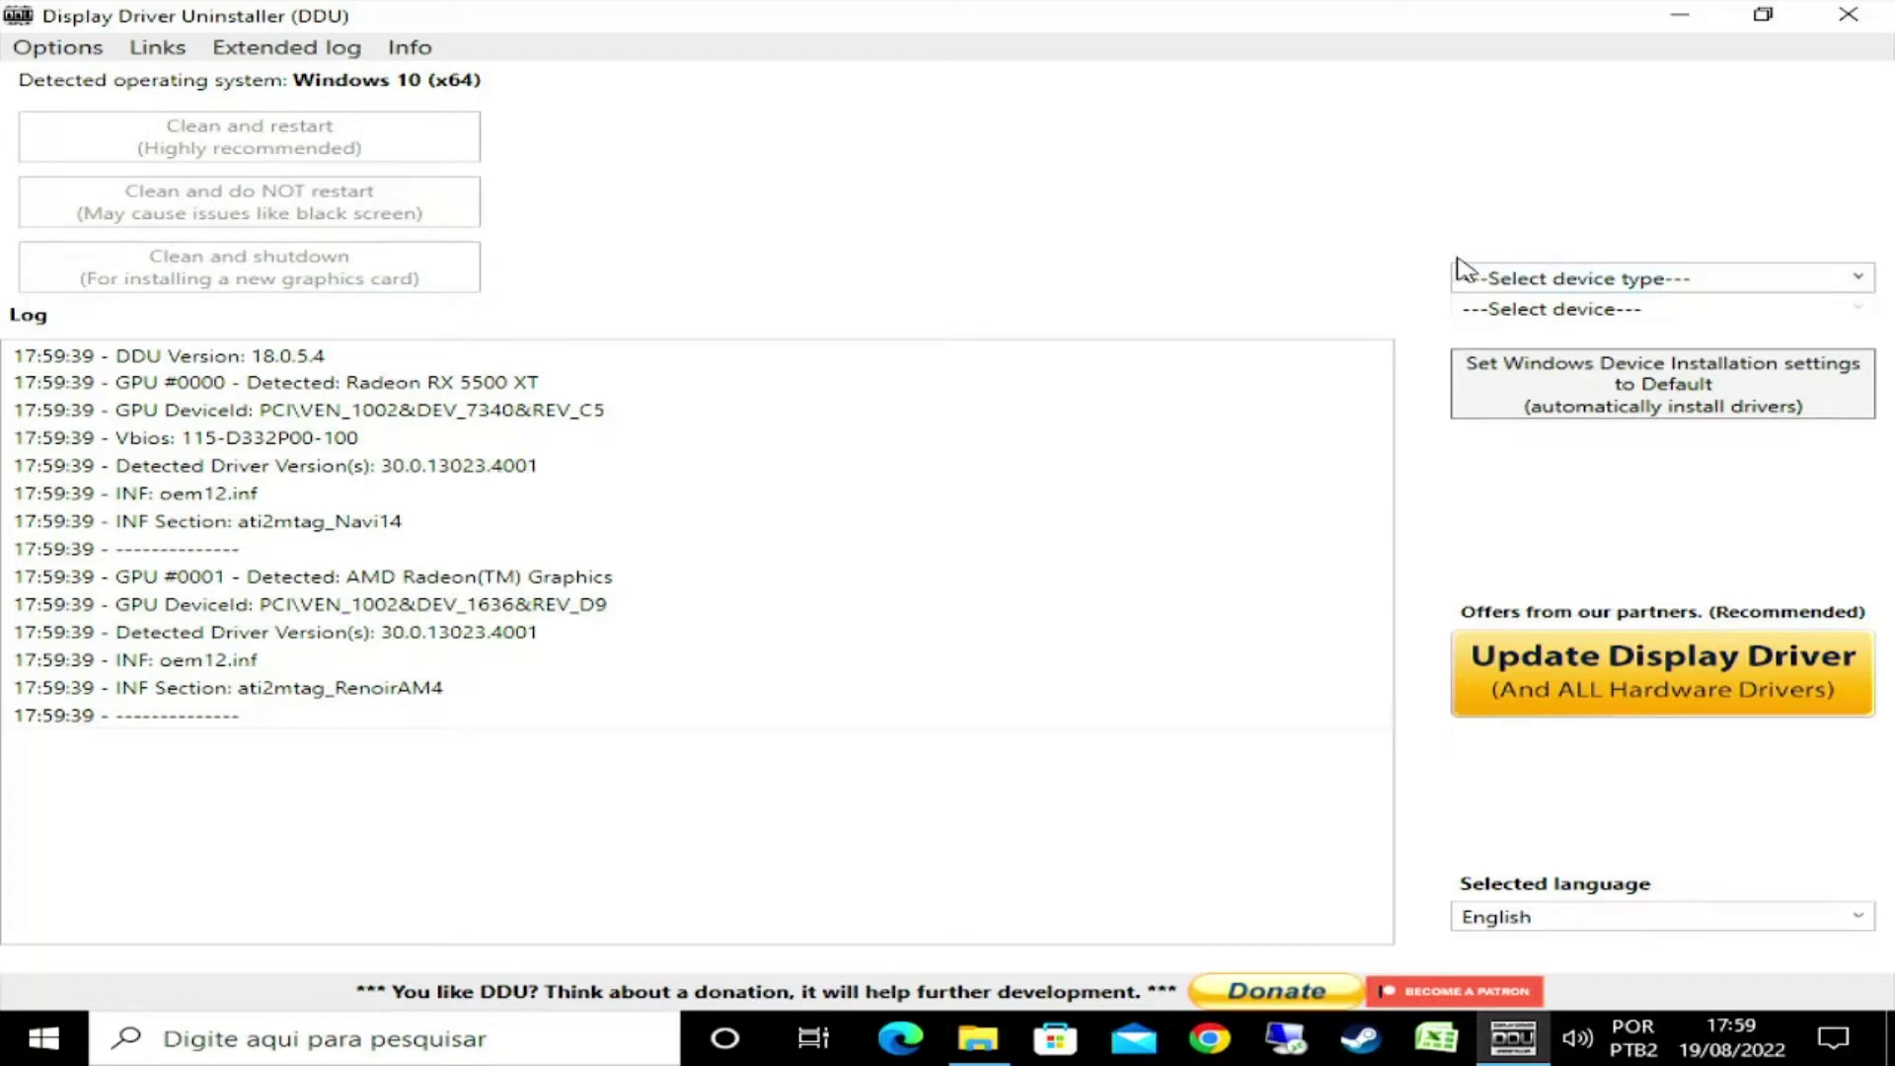
Set the device type to GPU and the device to AMD, and run Clean and restart.
click(1515, 279)
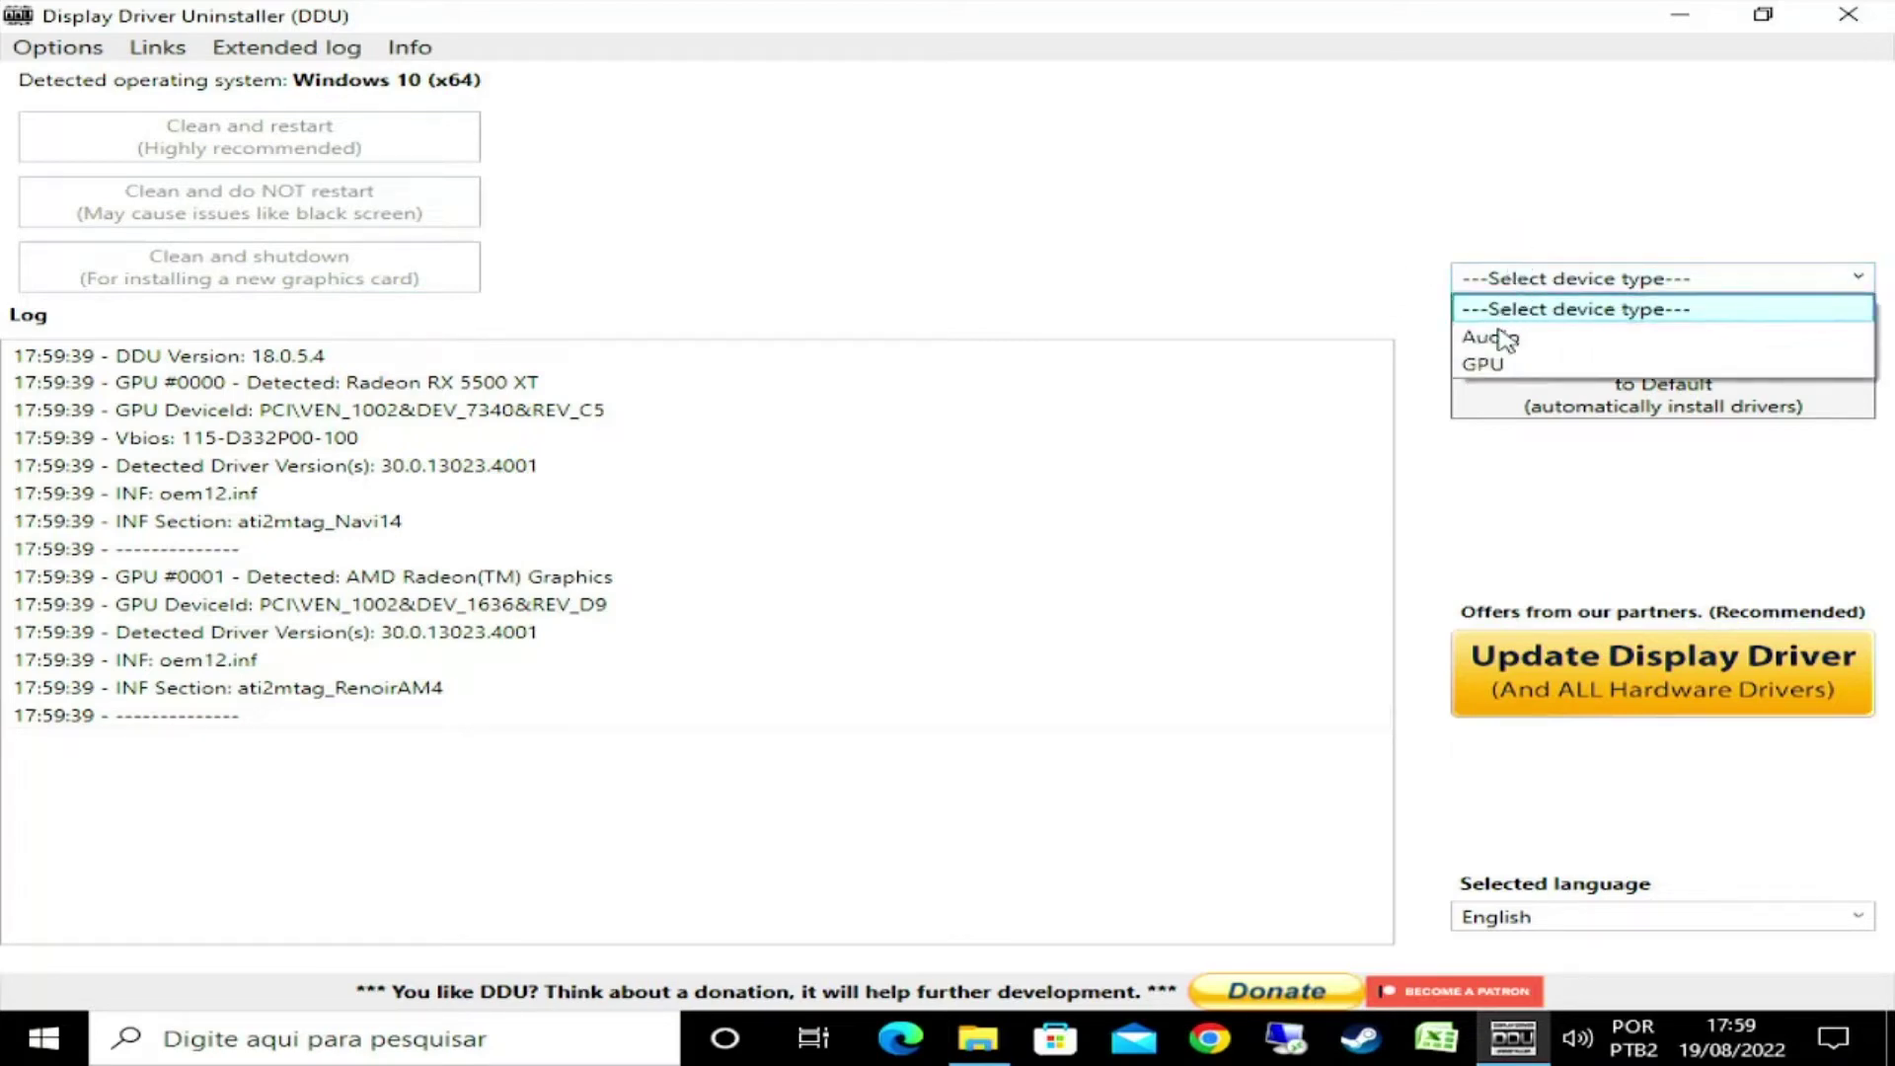
click(1489, 365)
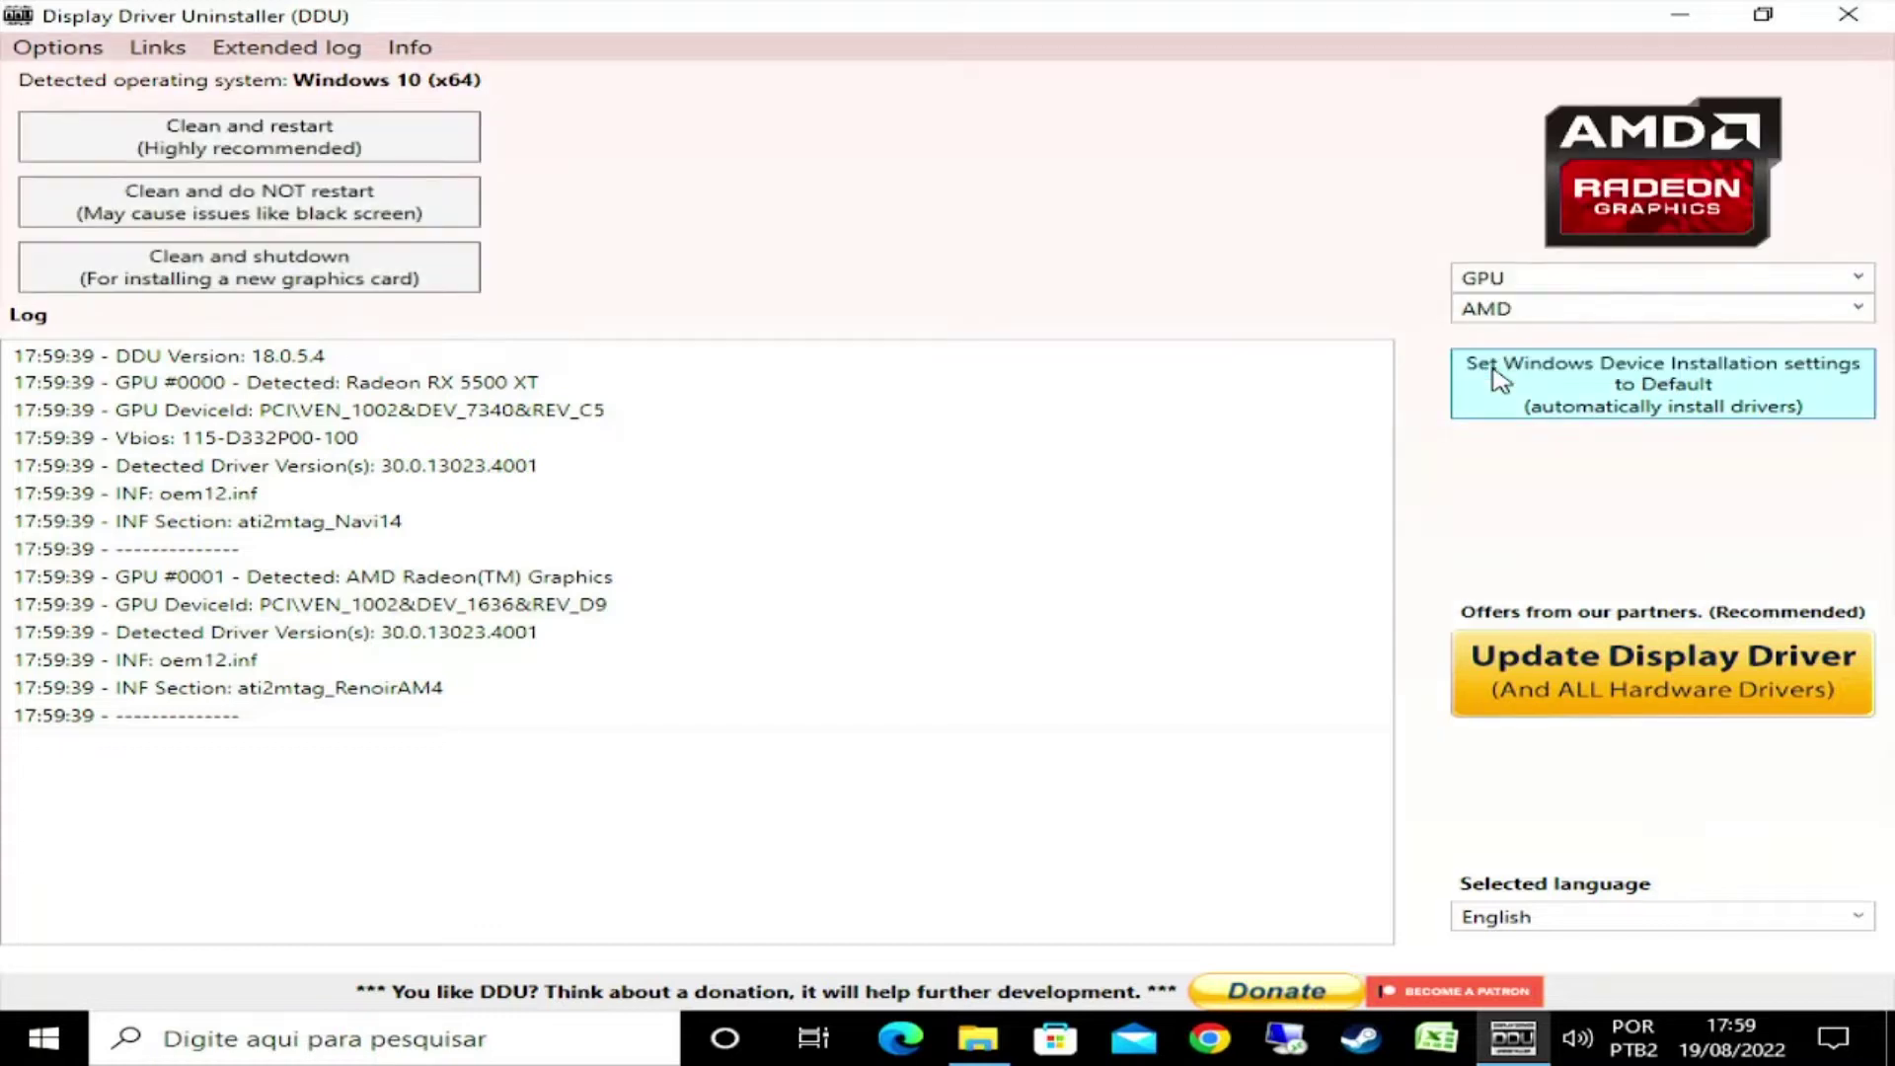
click(1492, 314)
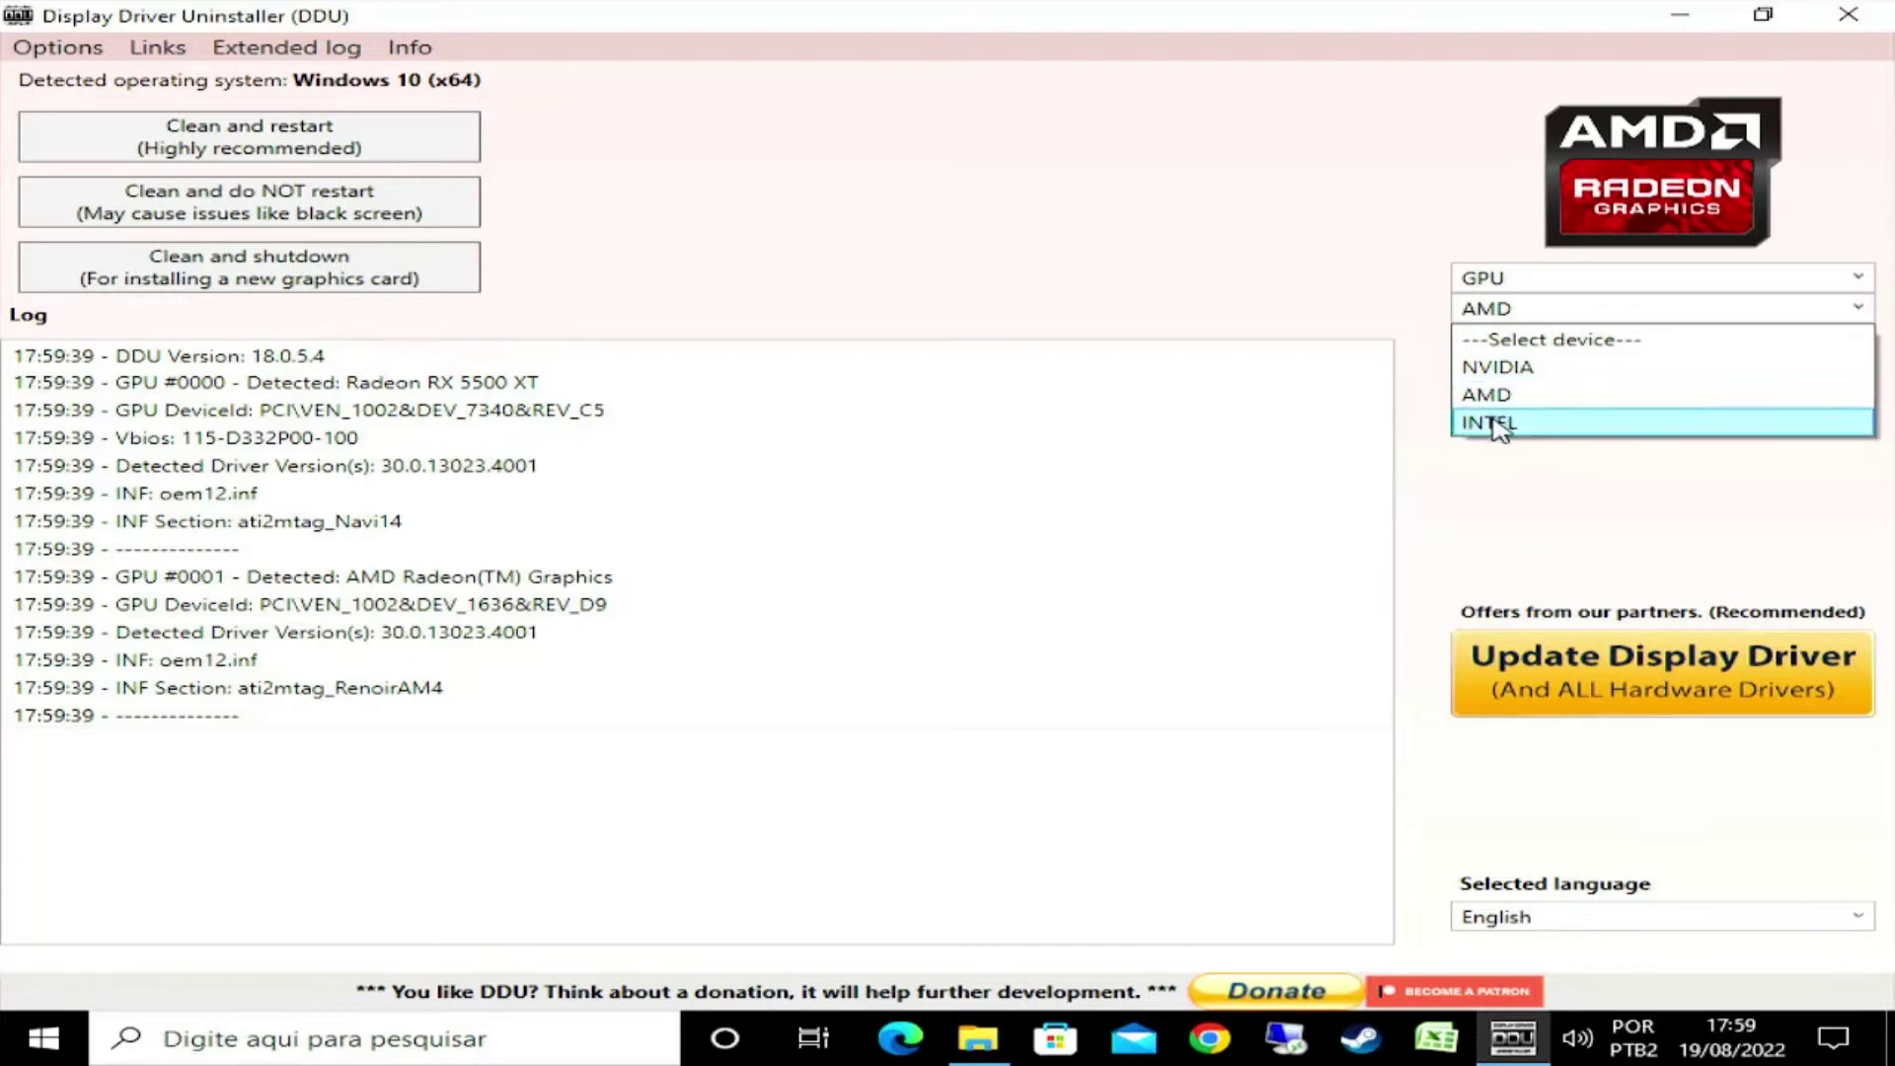
click(1500, 400)
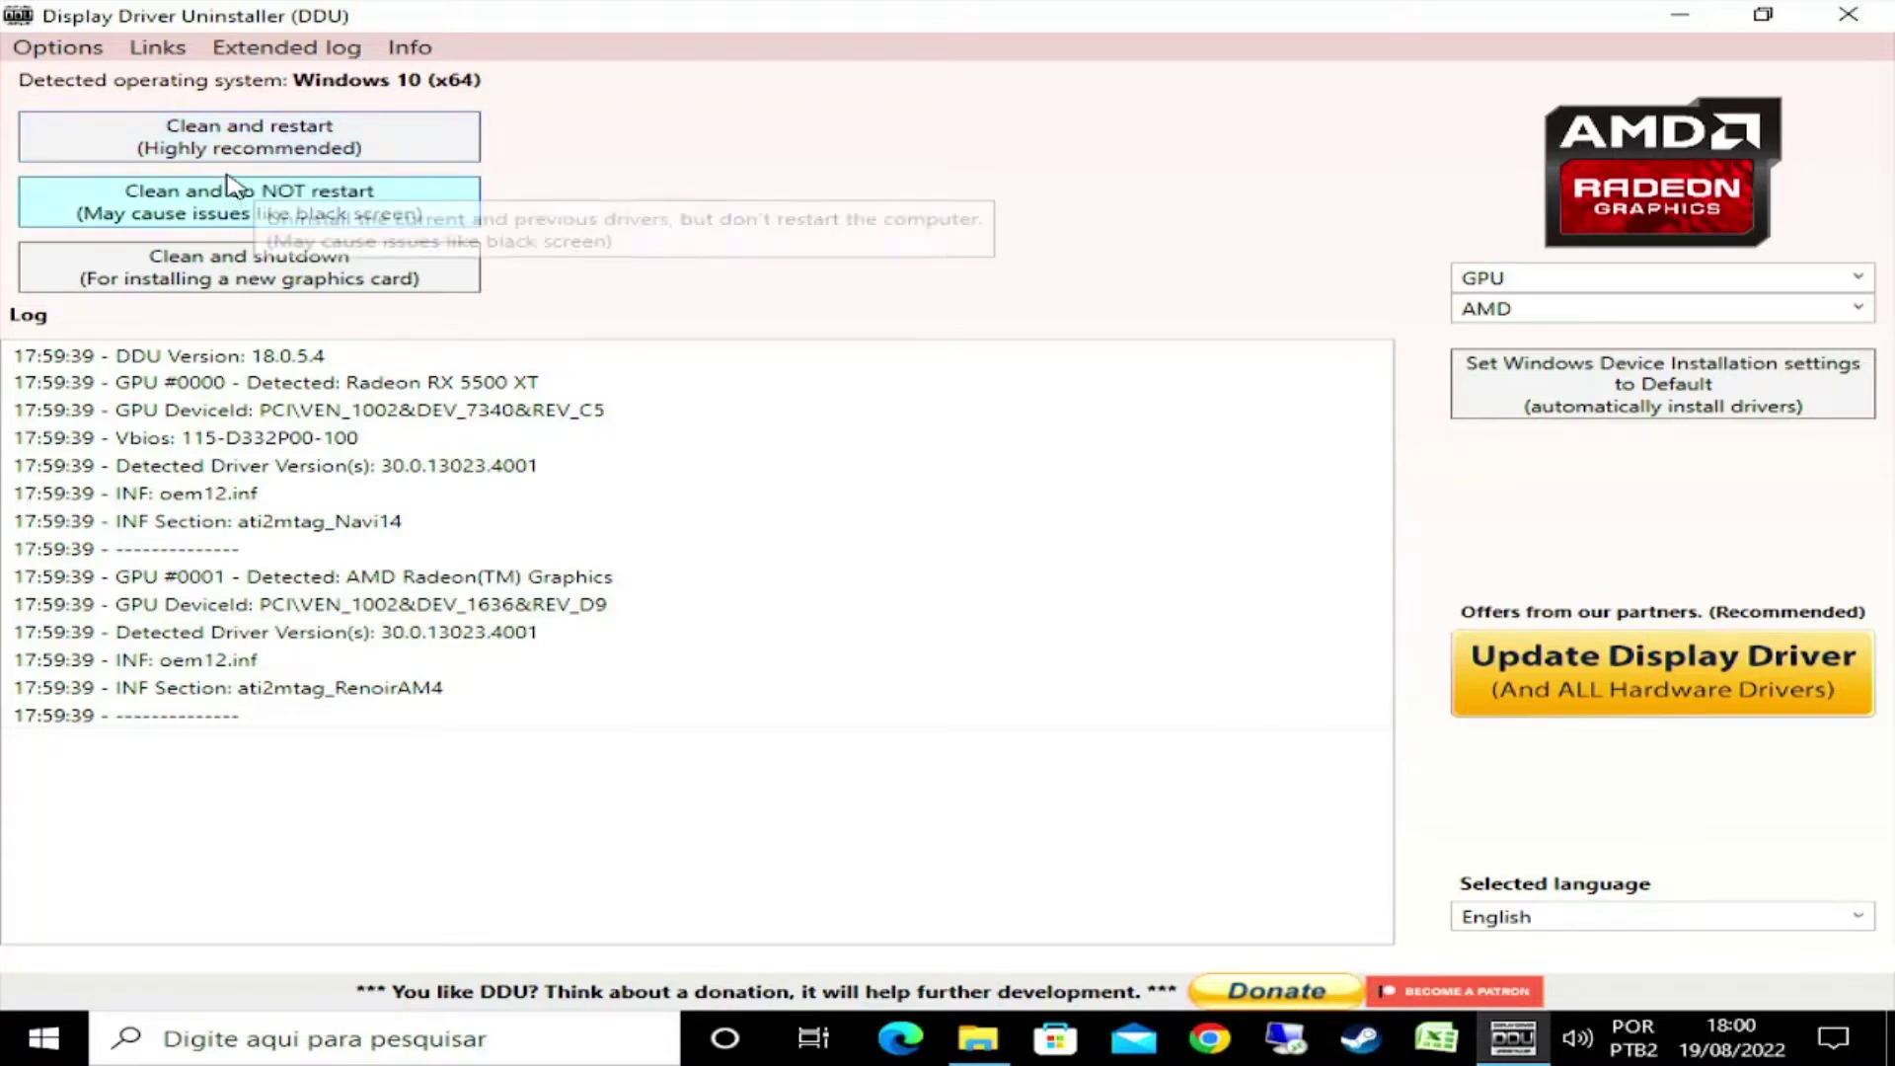
click(326, 158)
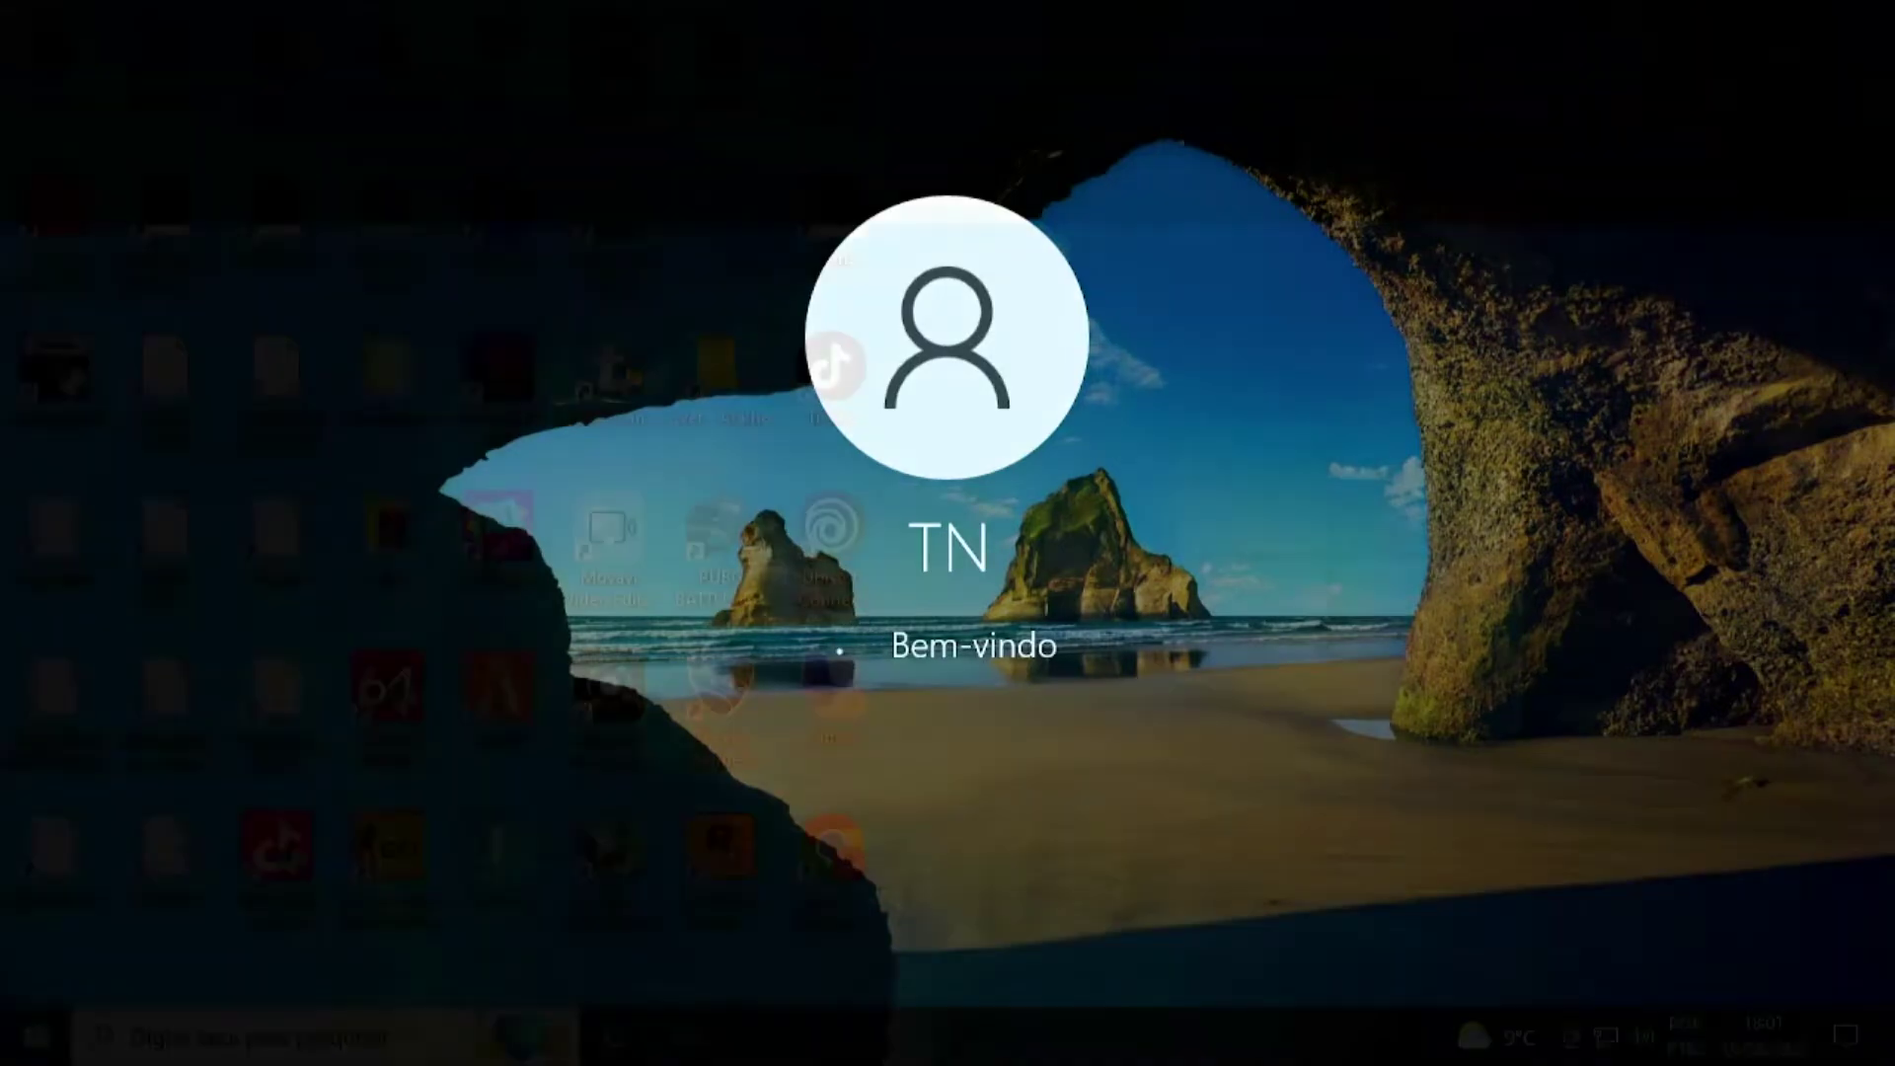
Open Gerenciador de Dispositivos, check which adapter is listed under Adaptadores de vídeo, and close the window without changing the device.
key(super)
text(g)
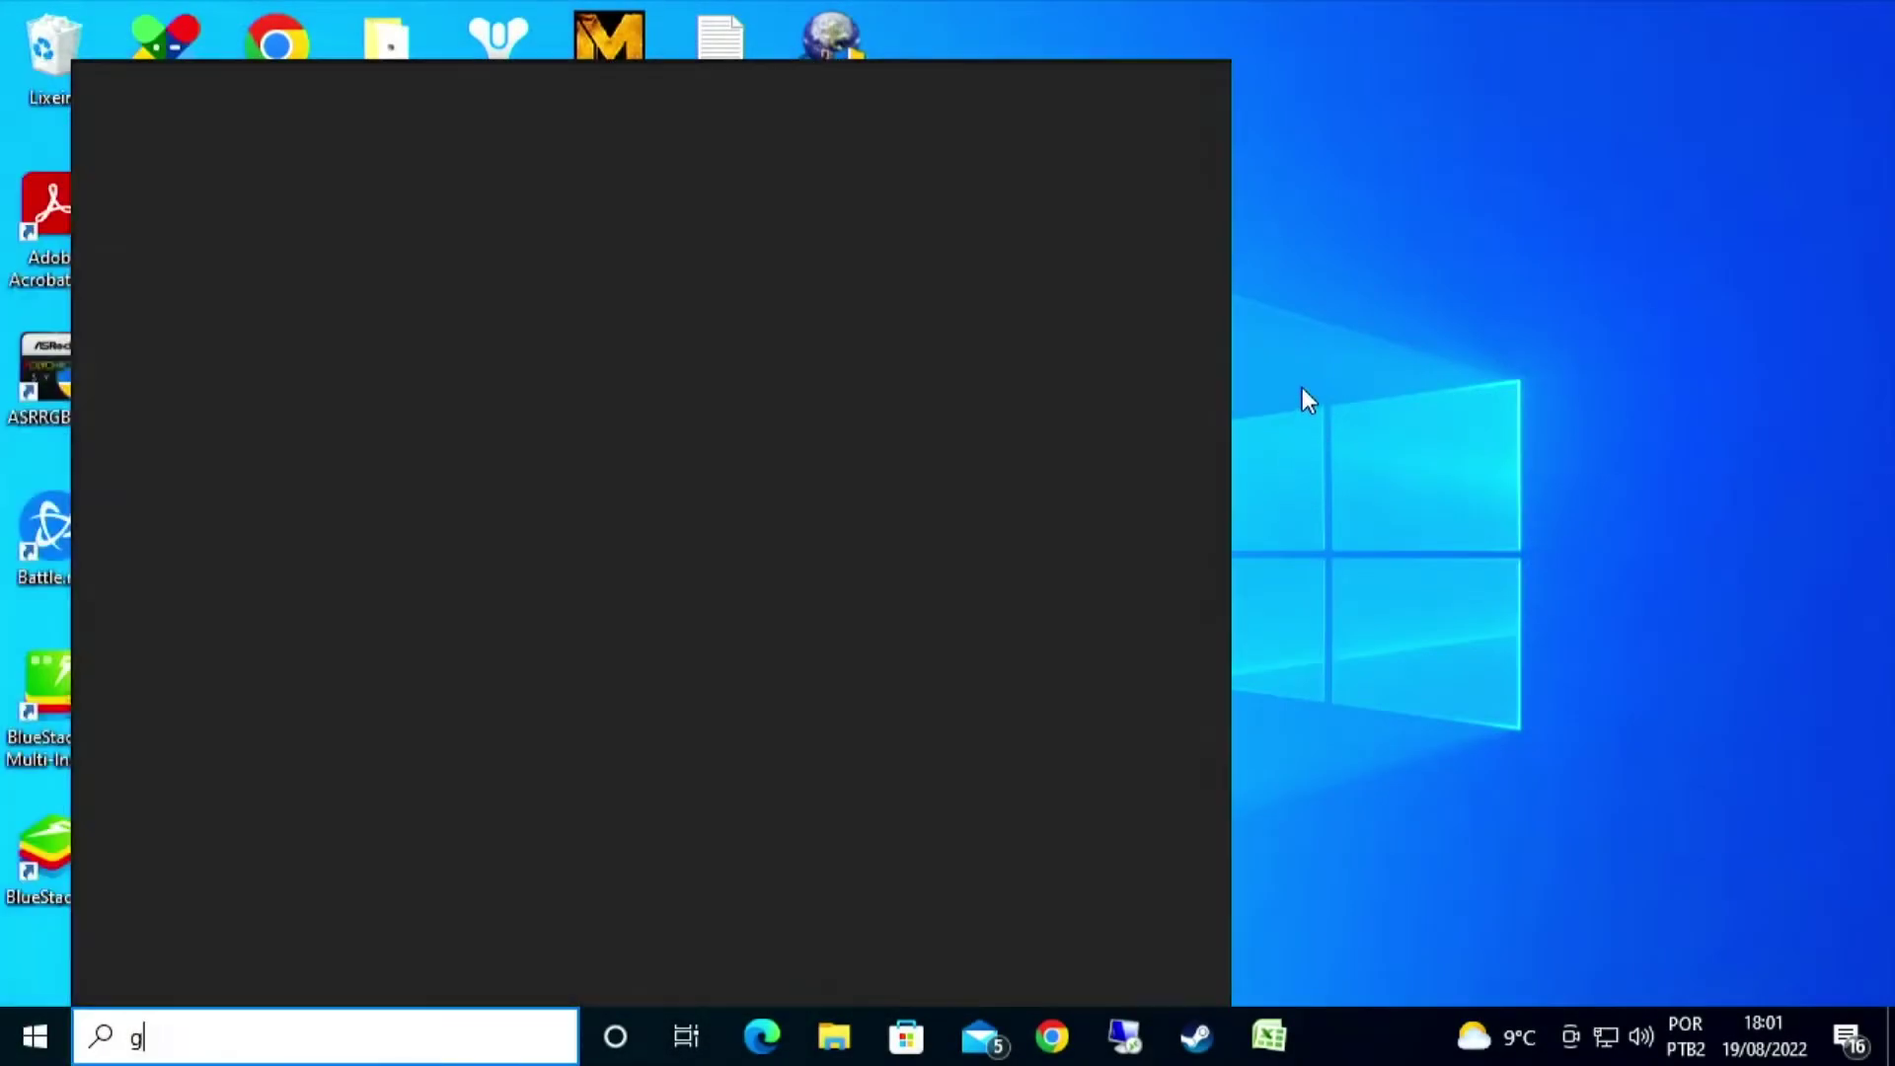
text(ere)
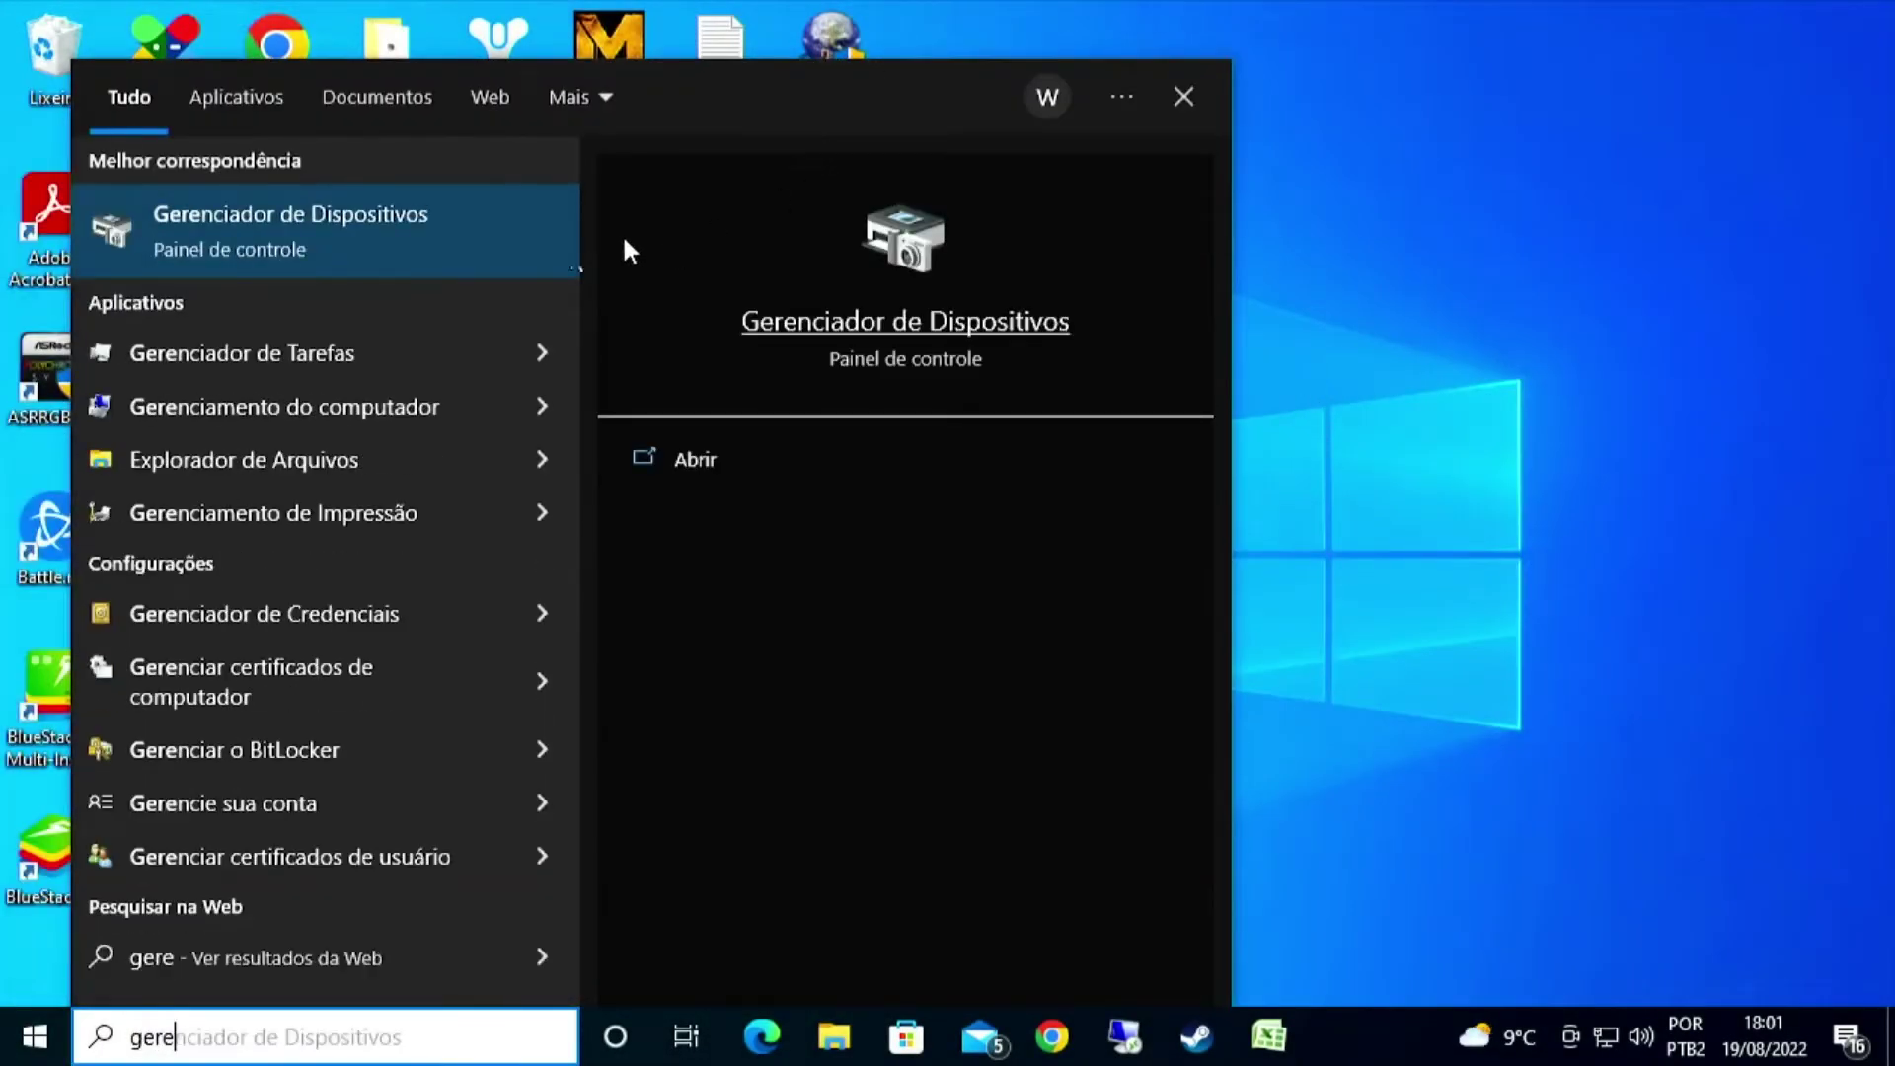
click(496, 245)
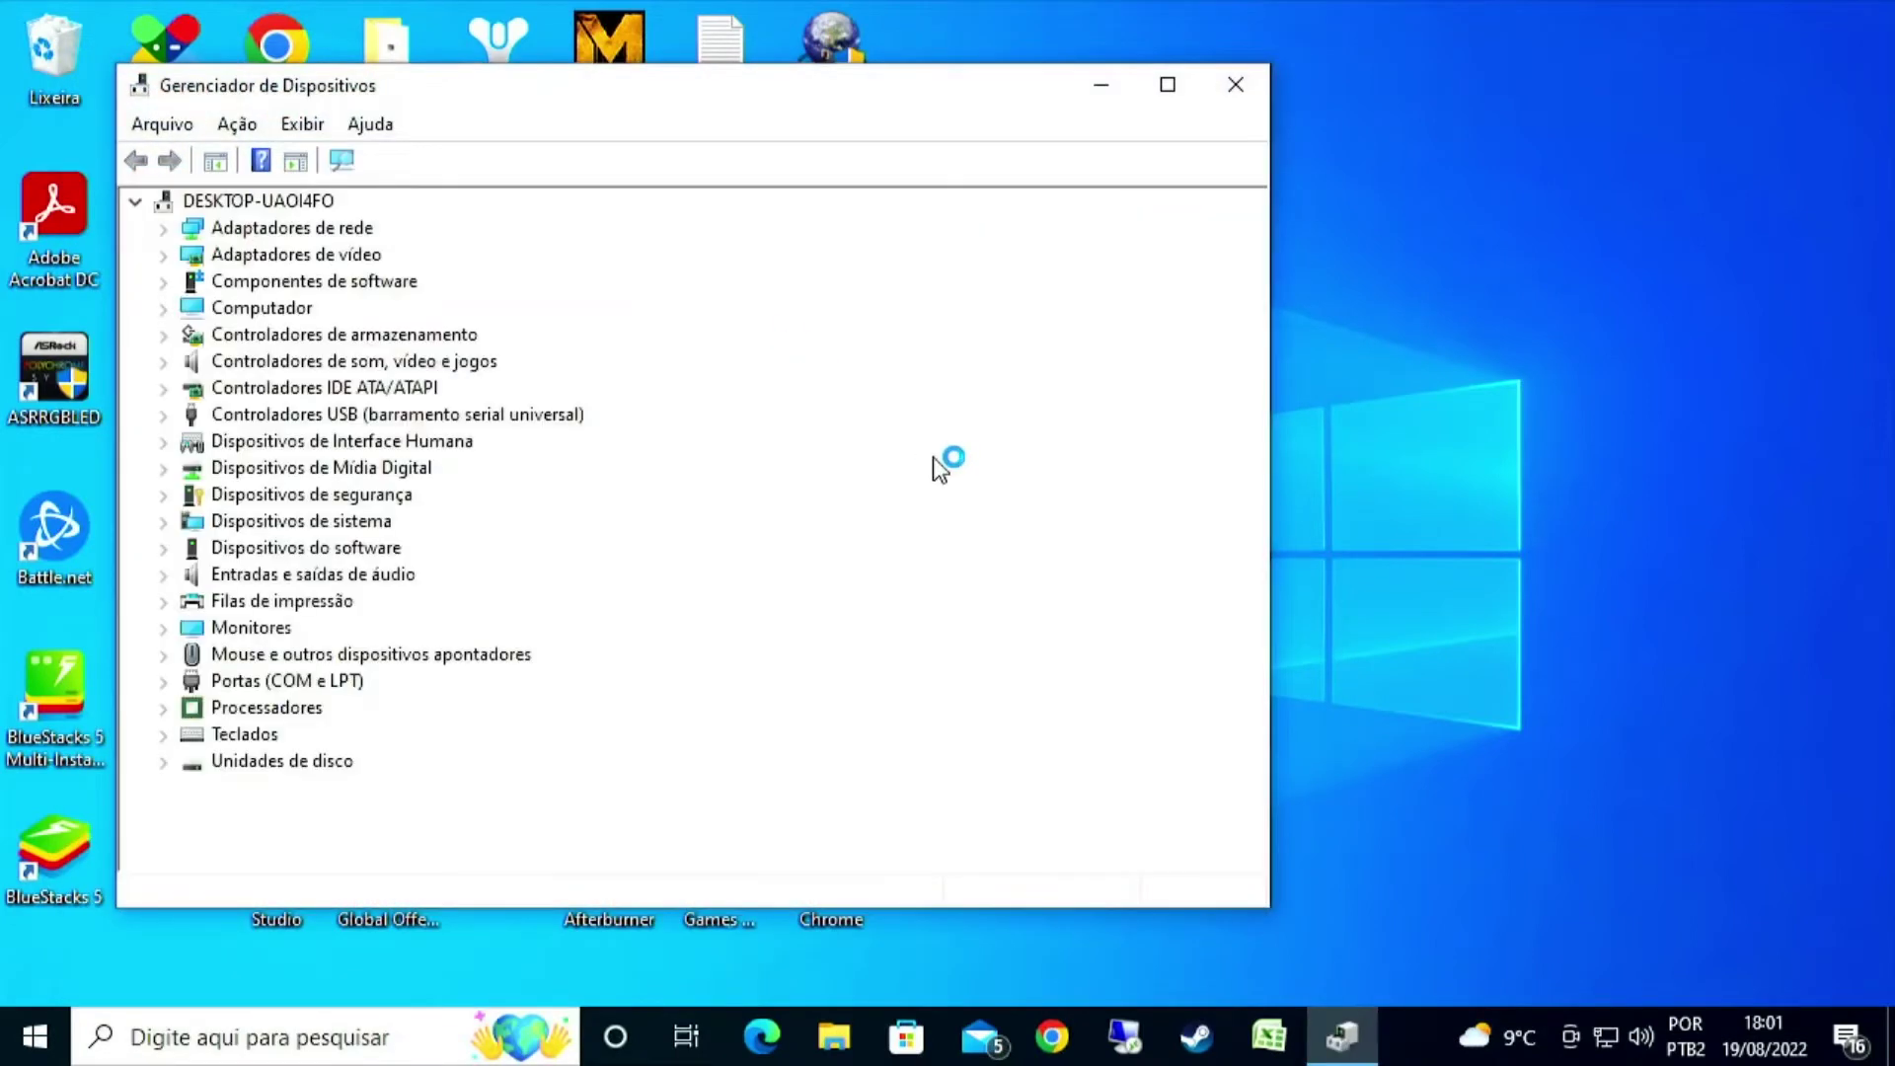
click(174, 254)
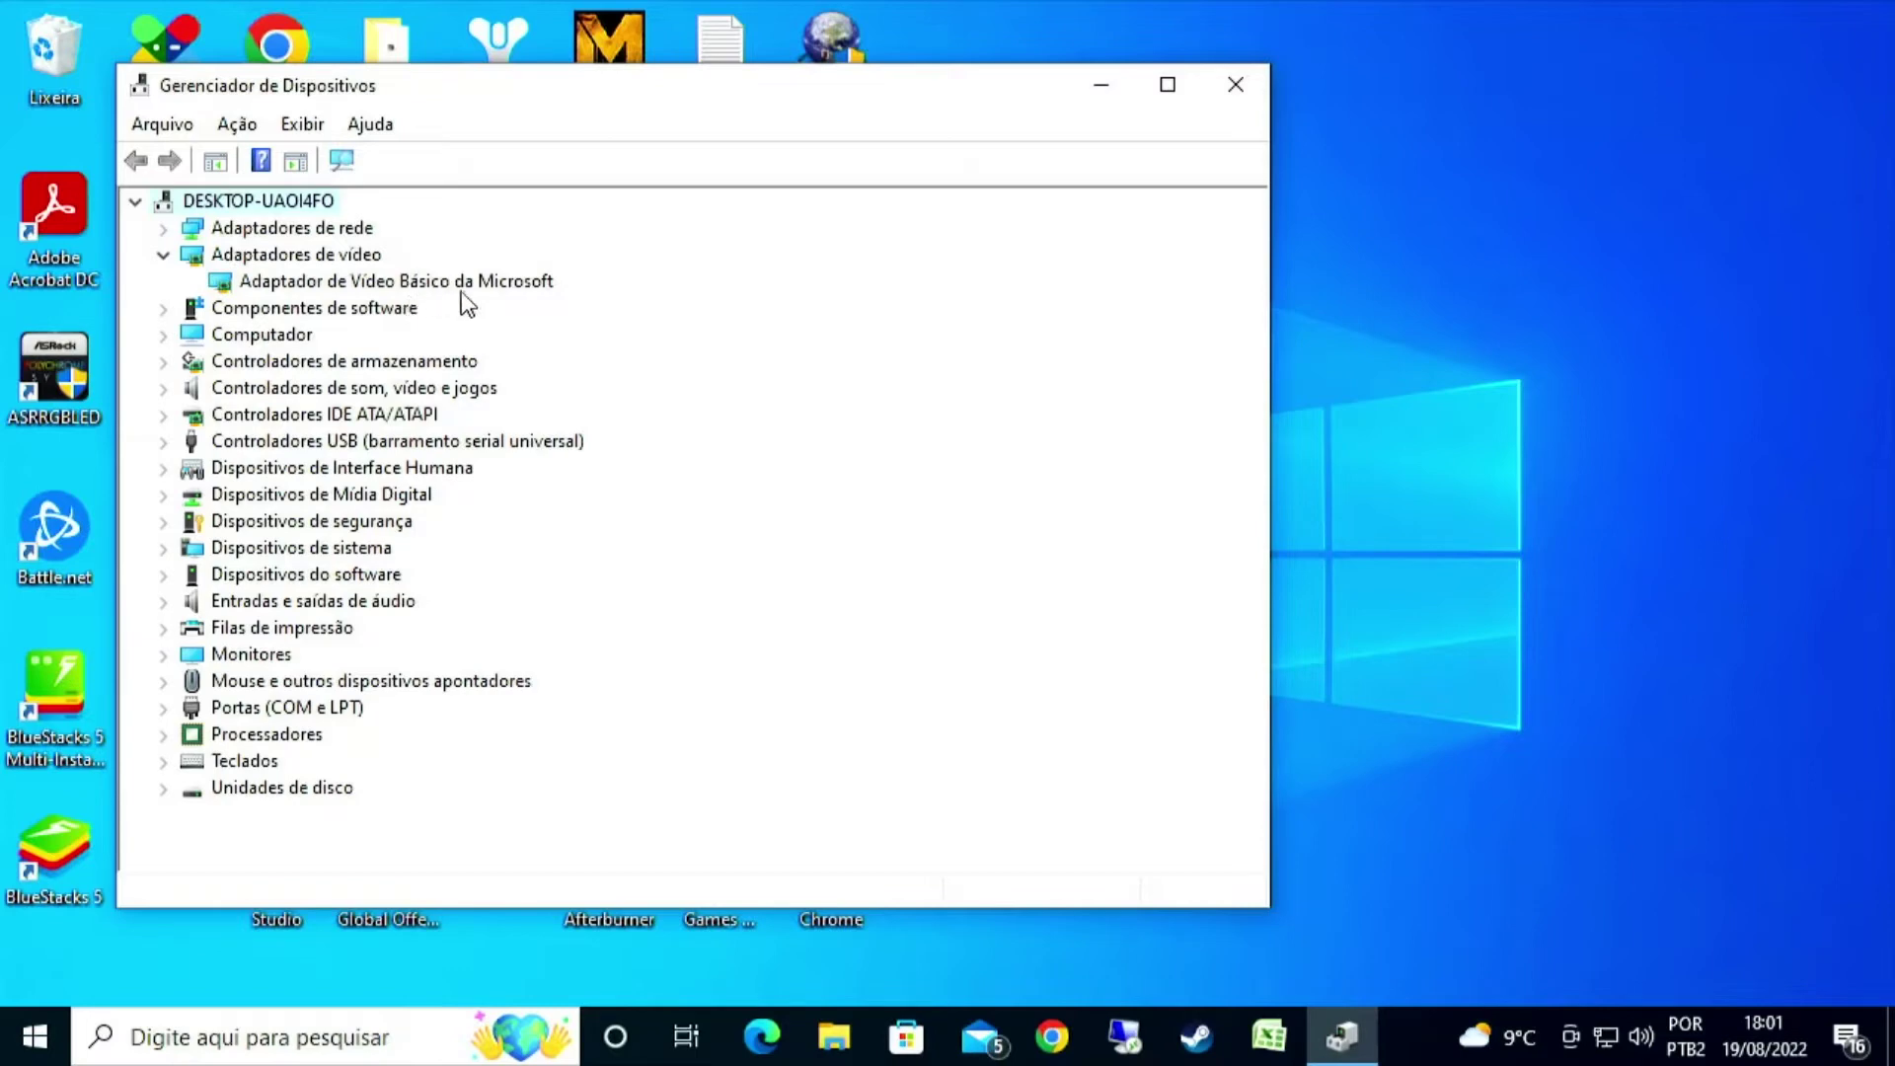
click(543, 283)
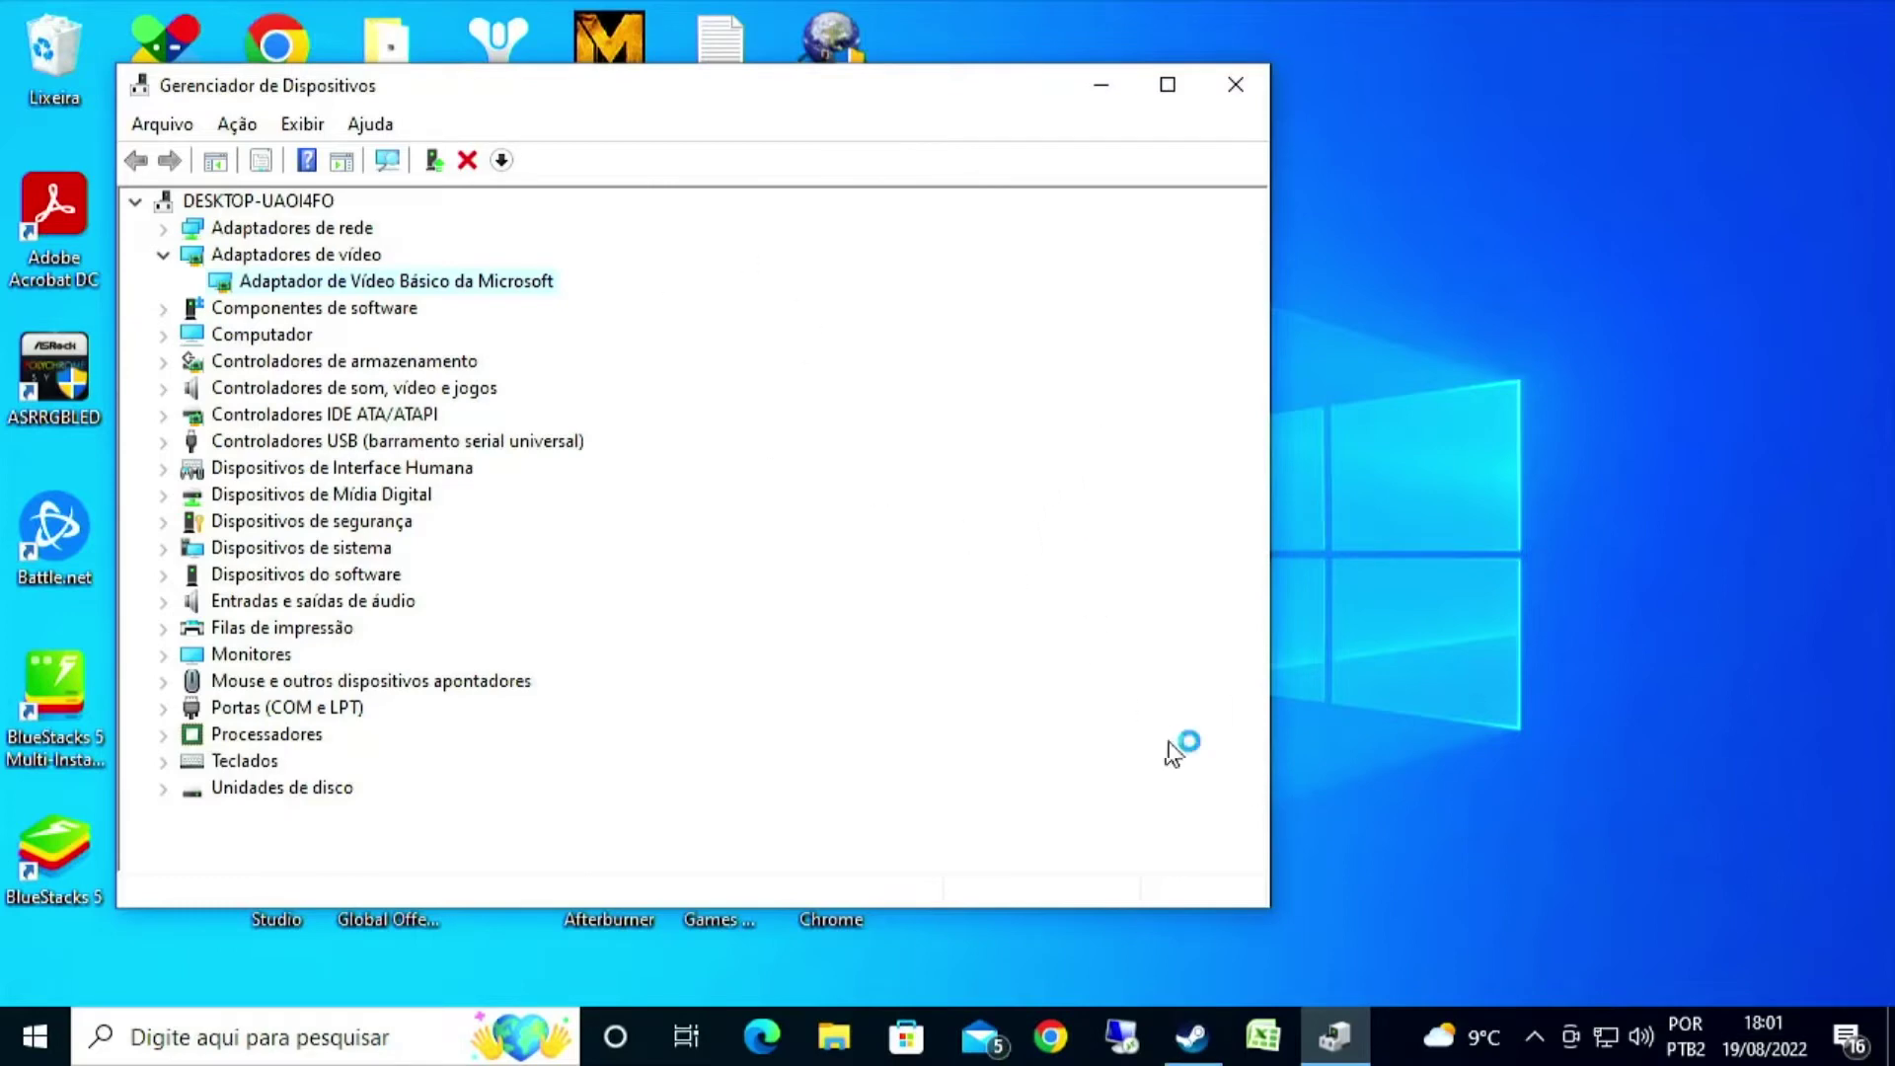
right_click(465, 286)
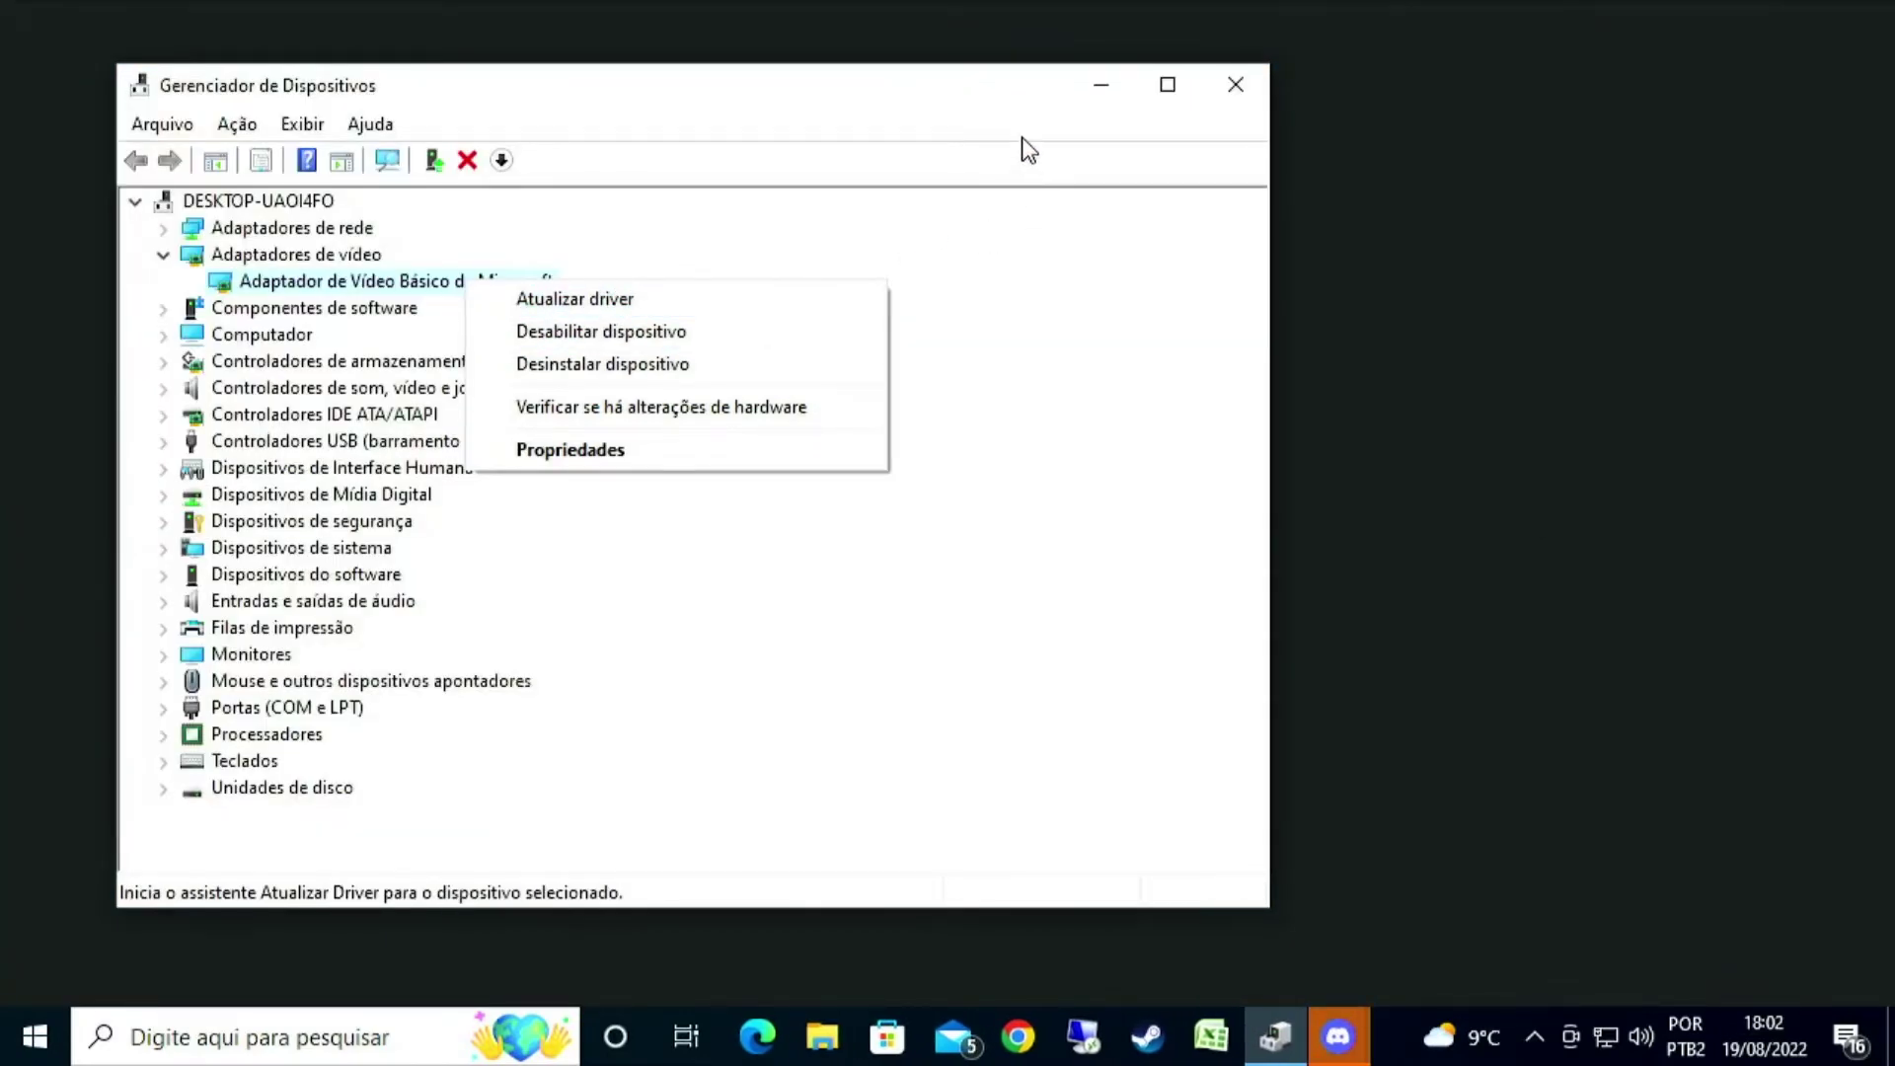
click(1023, 140)
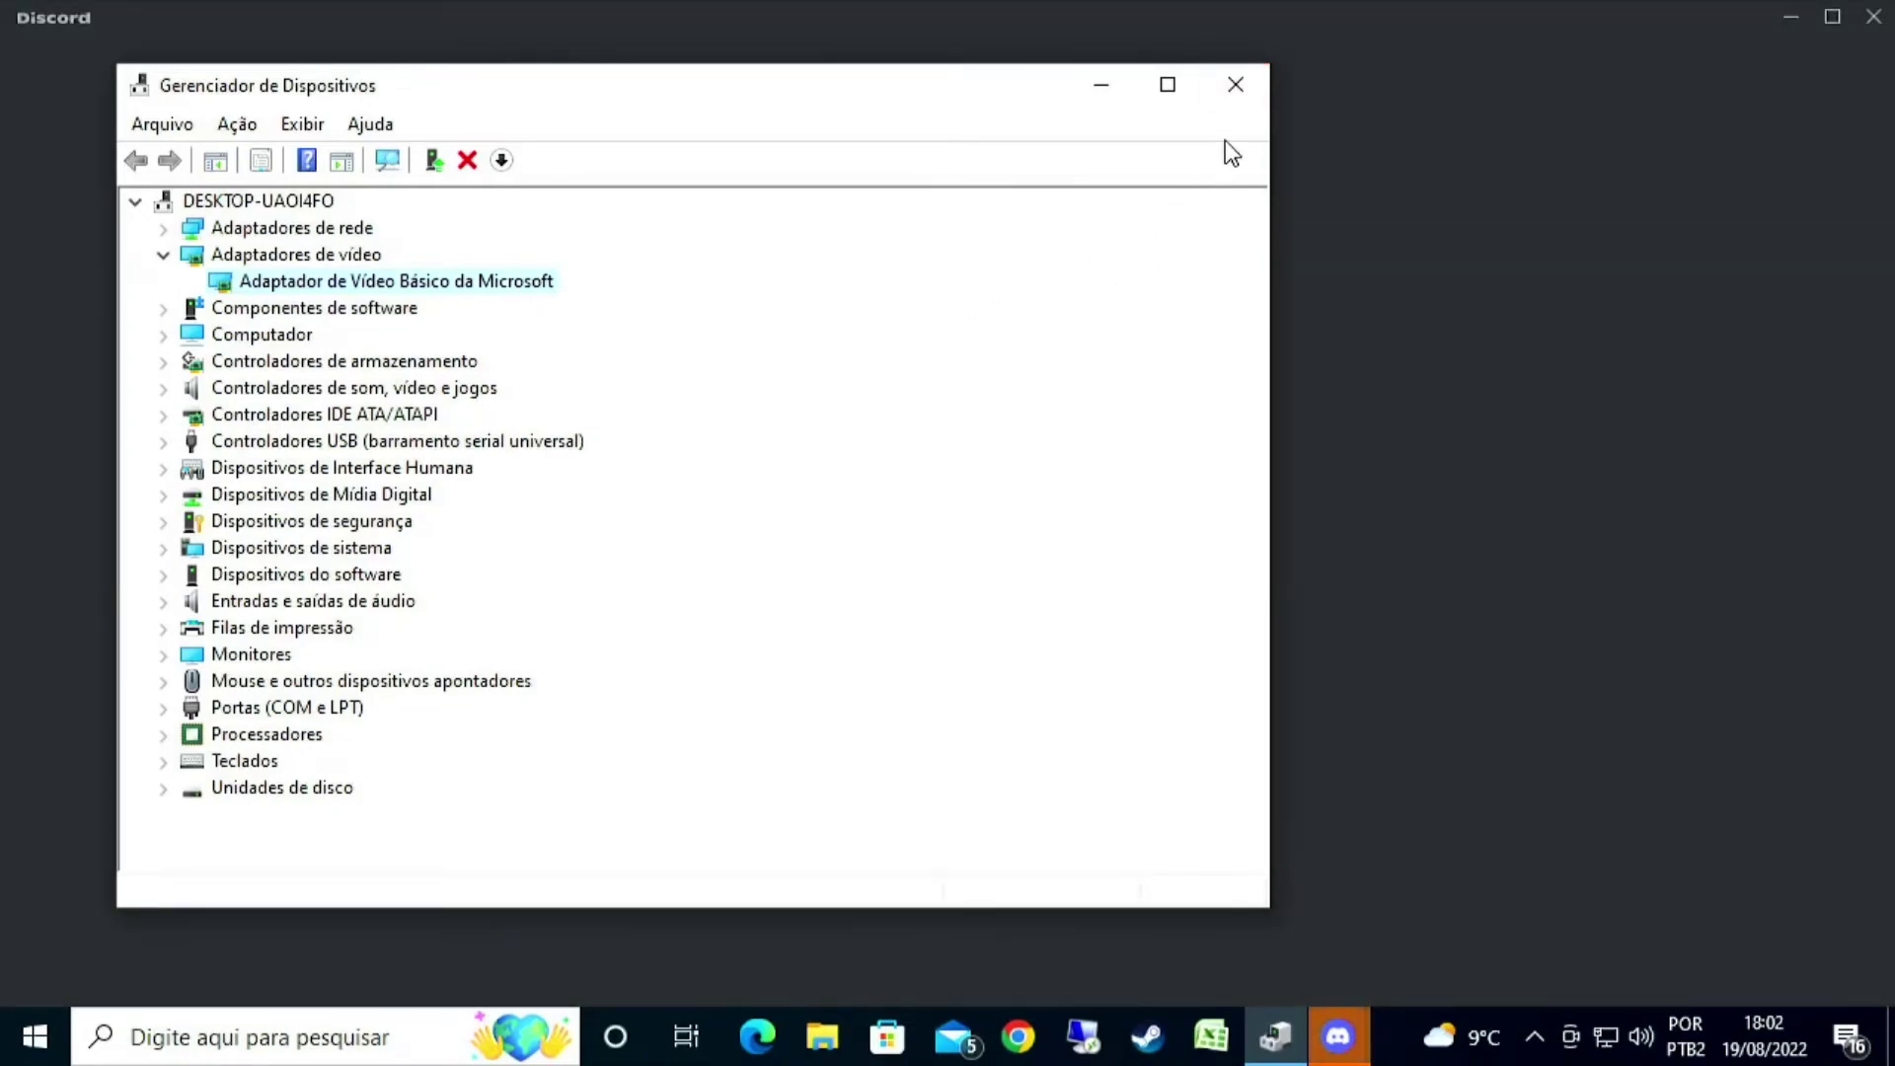
click(1226, 91)
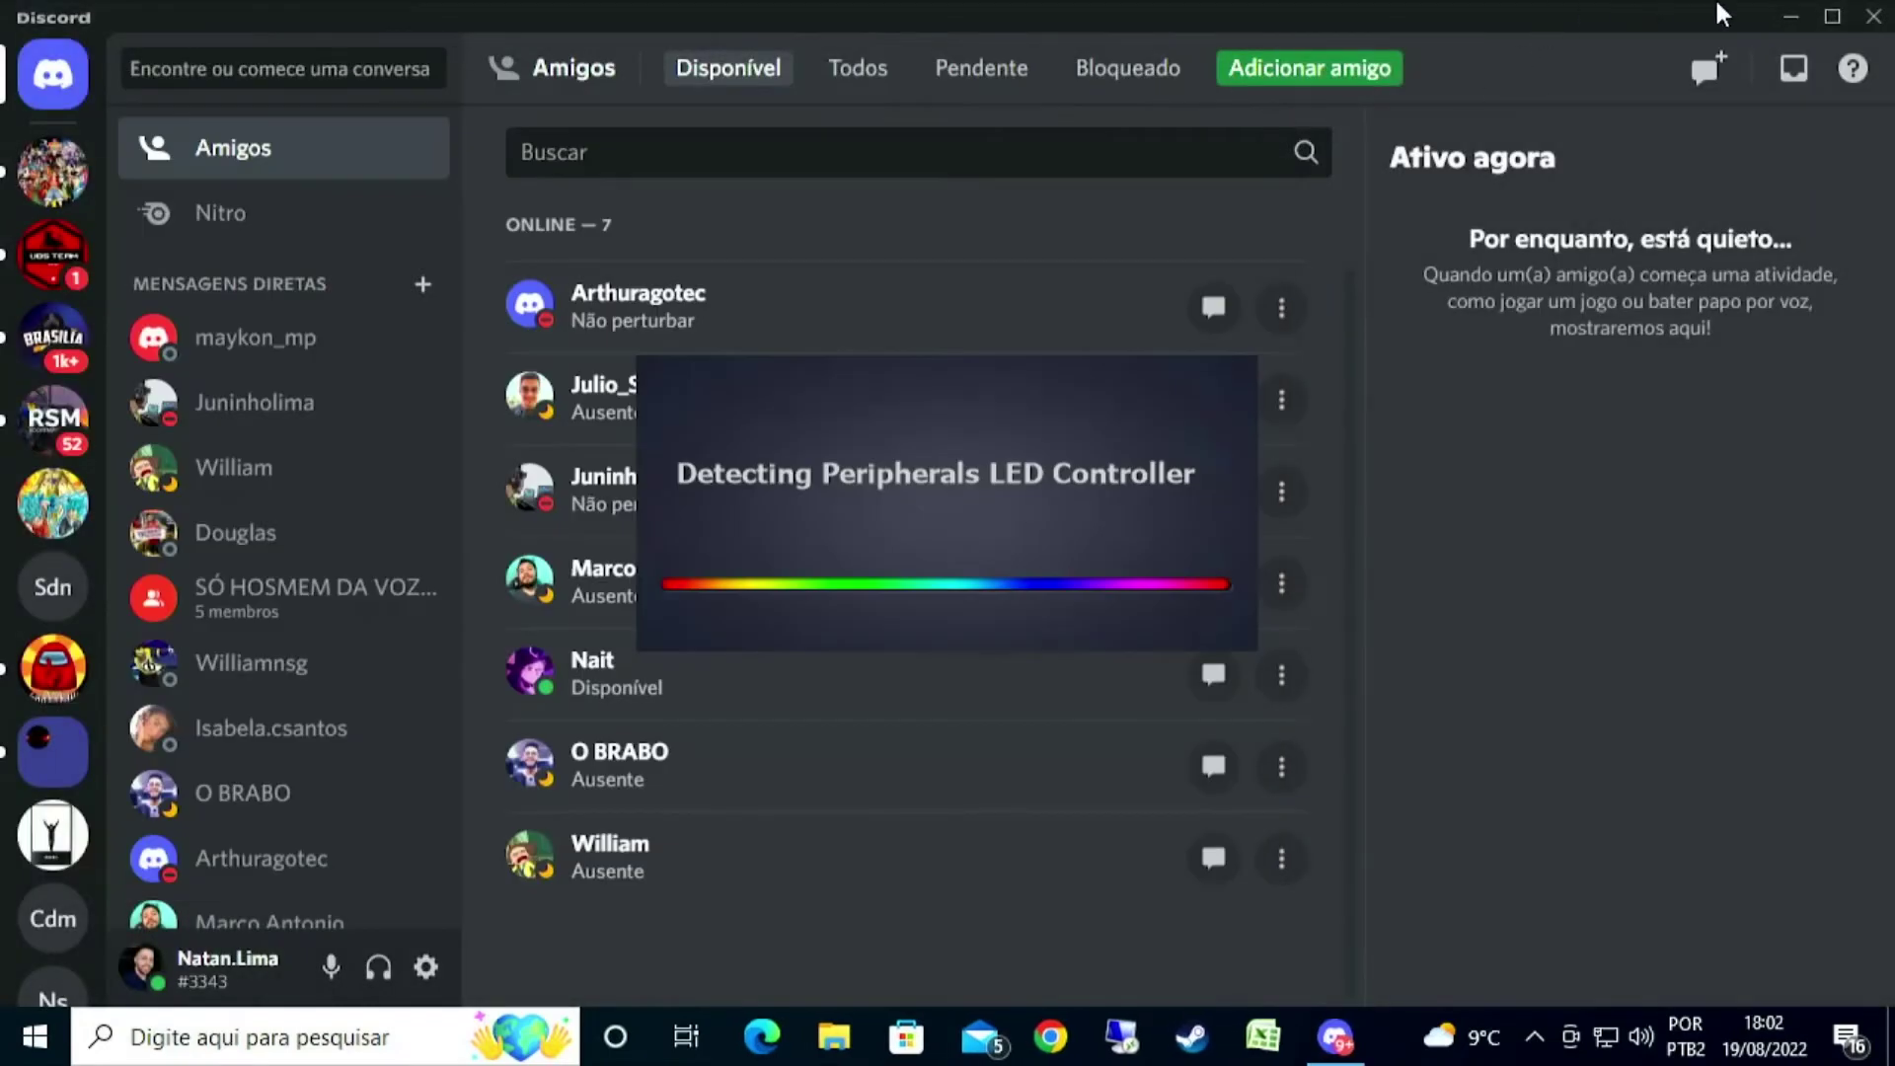
Minimize Discord and open Google Chrome with the Pessoa 1 profile.
click(1789, 18)
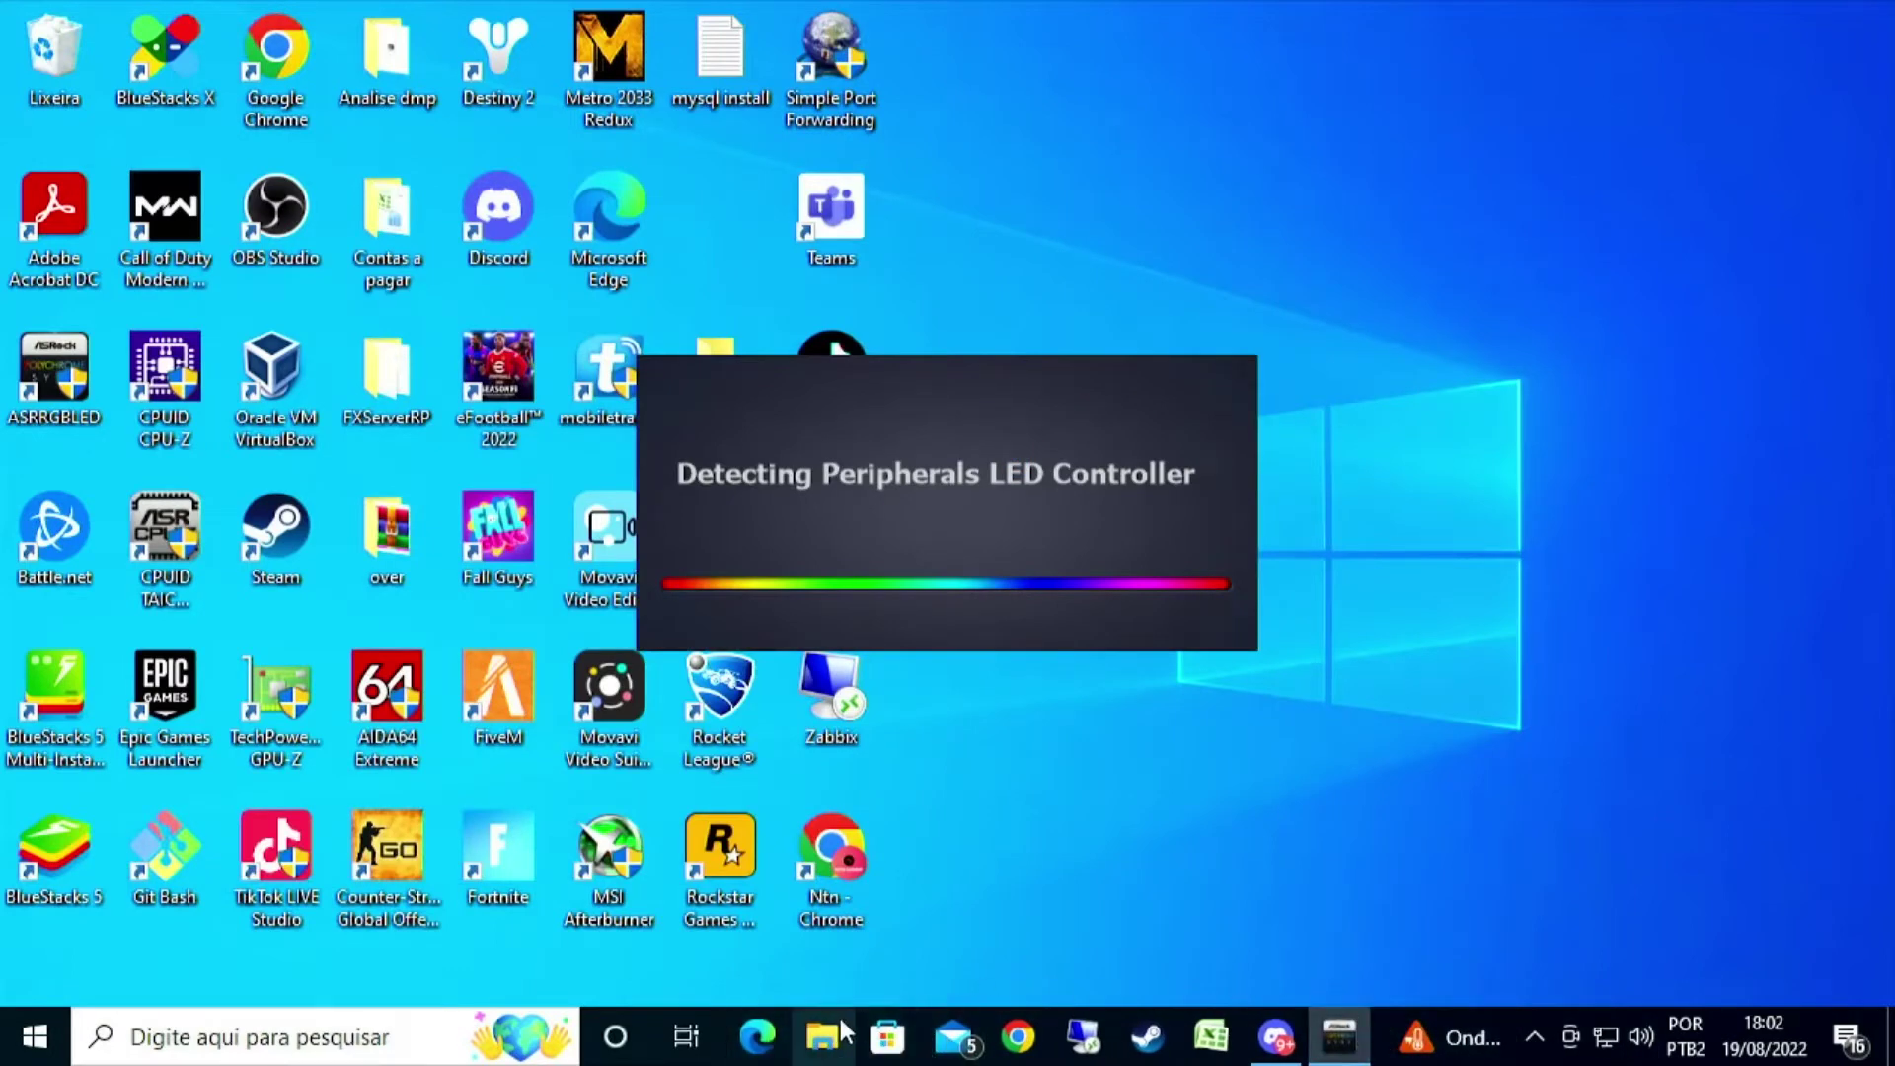
click(1017, 1037)
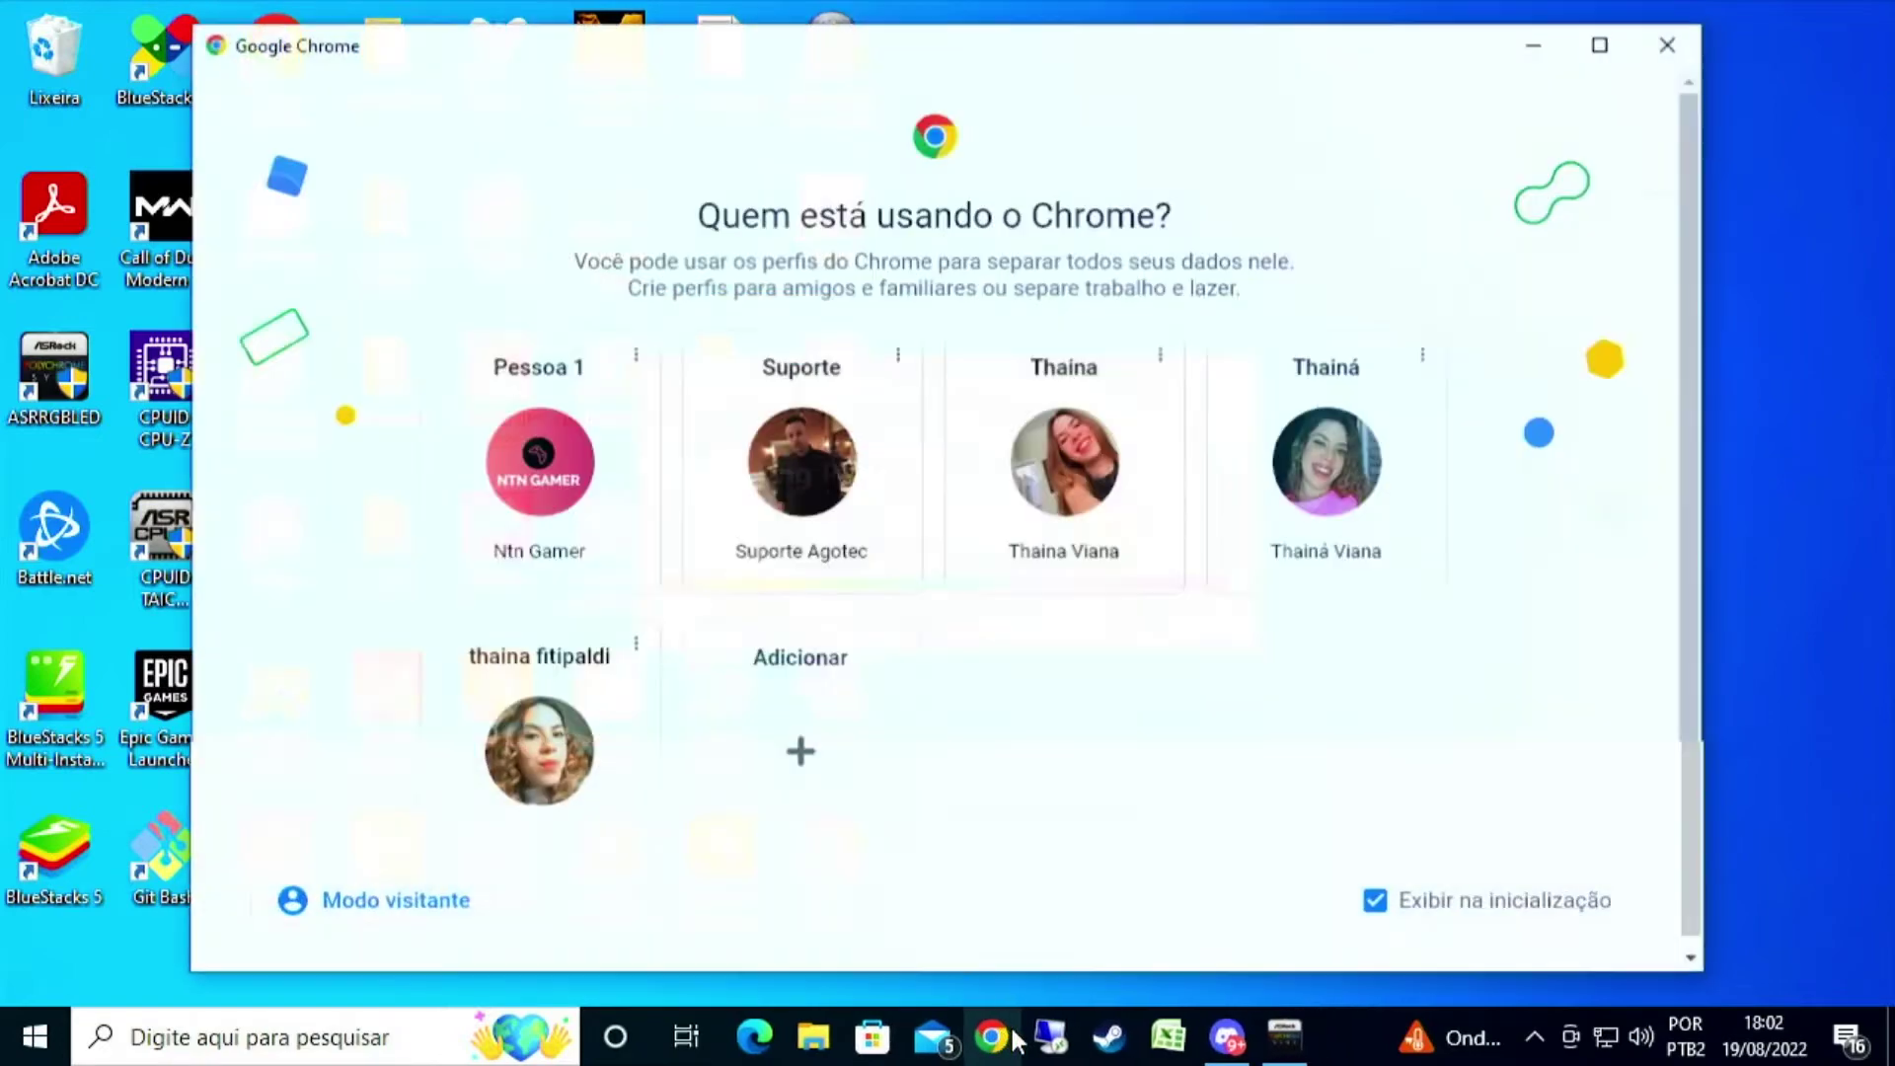
click(556, 490)
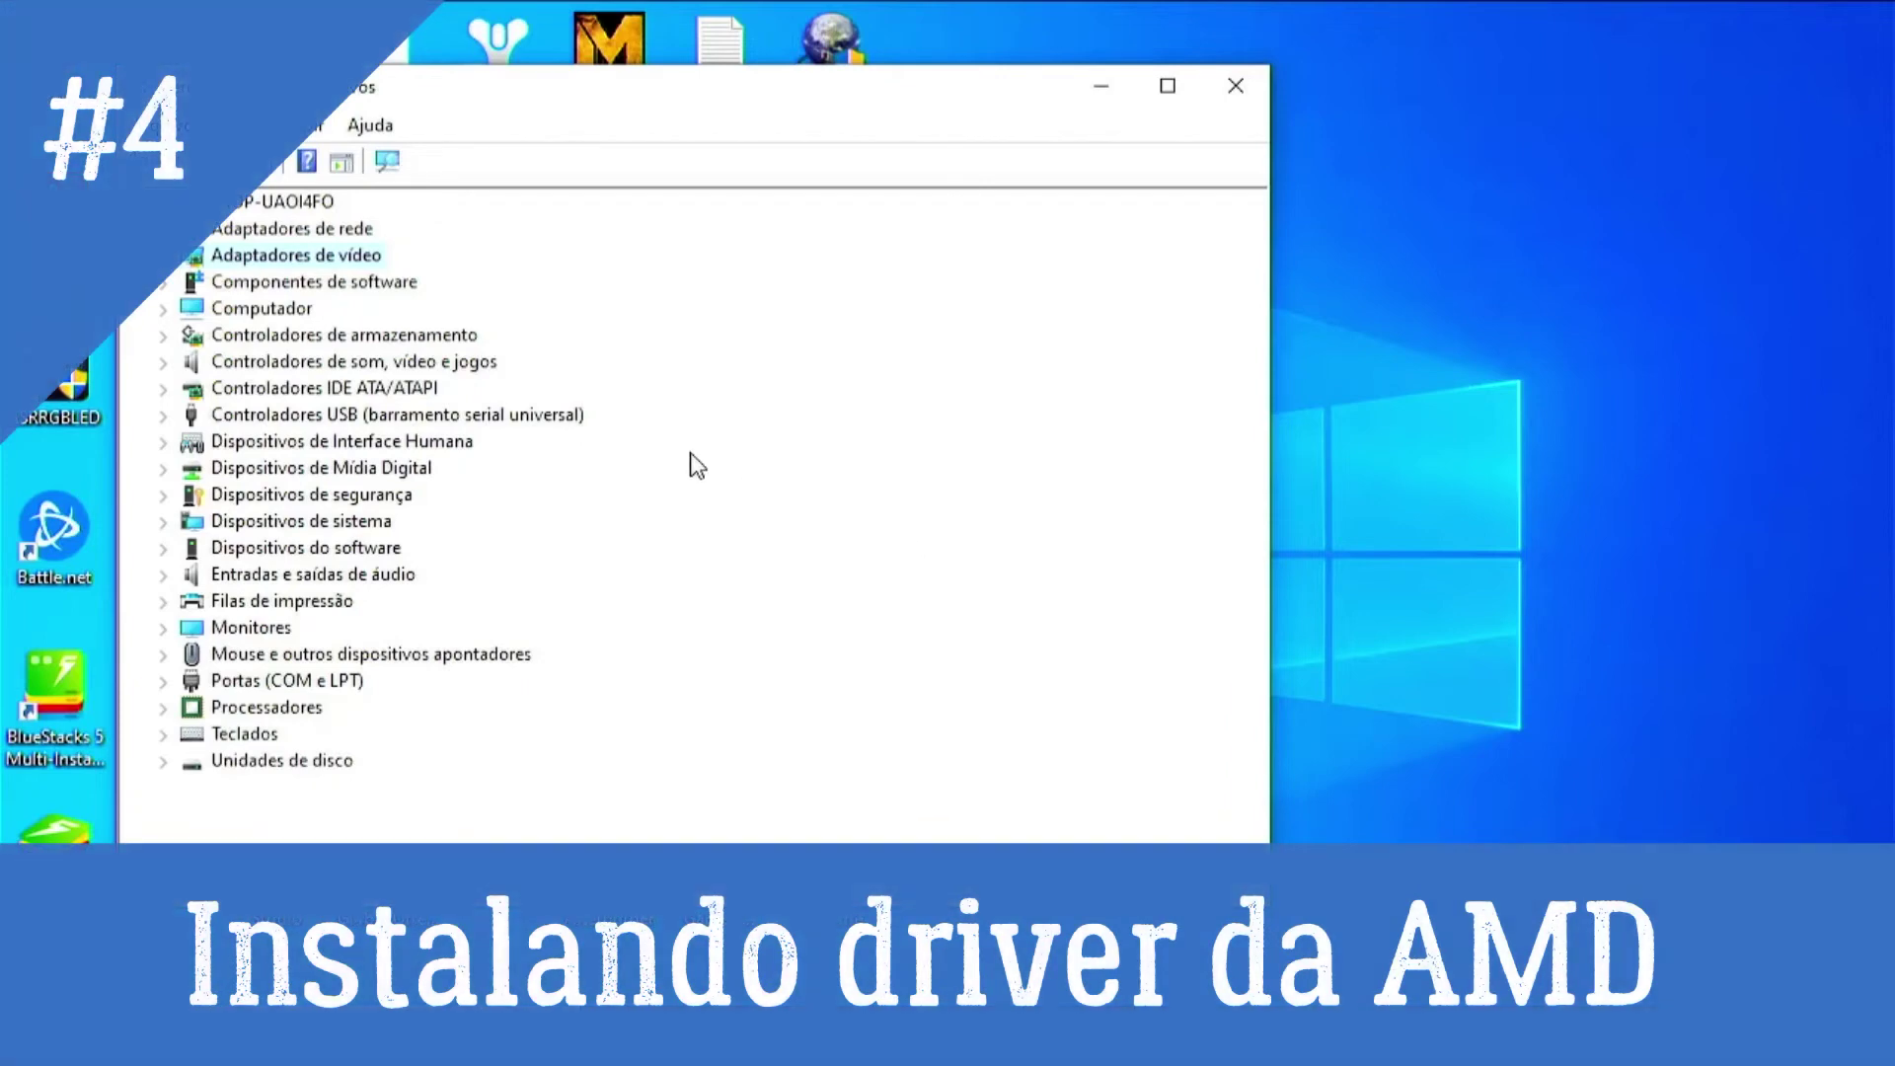
Check the device status in the properties of AMD Radeon(TM) Graphics under Adaptadores de vídeo, and close Gerenciador de Dispositivos.
click(162, 257)
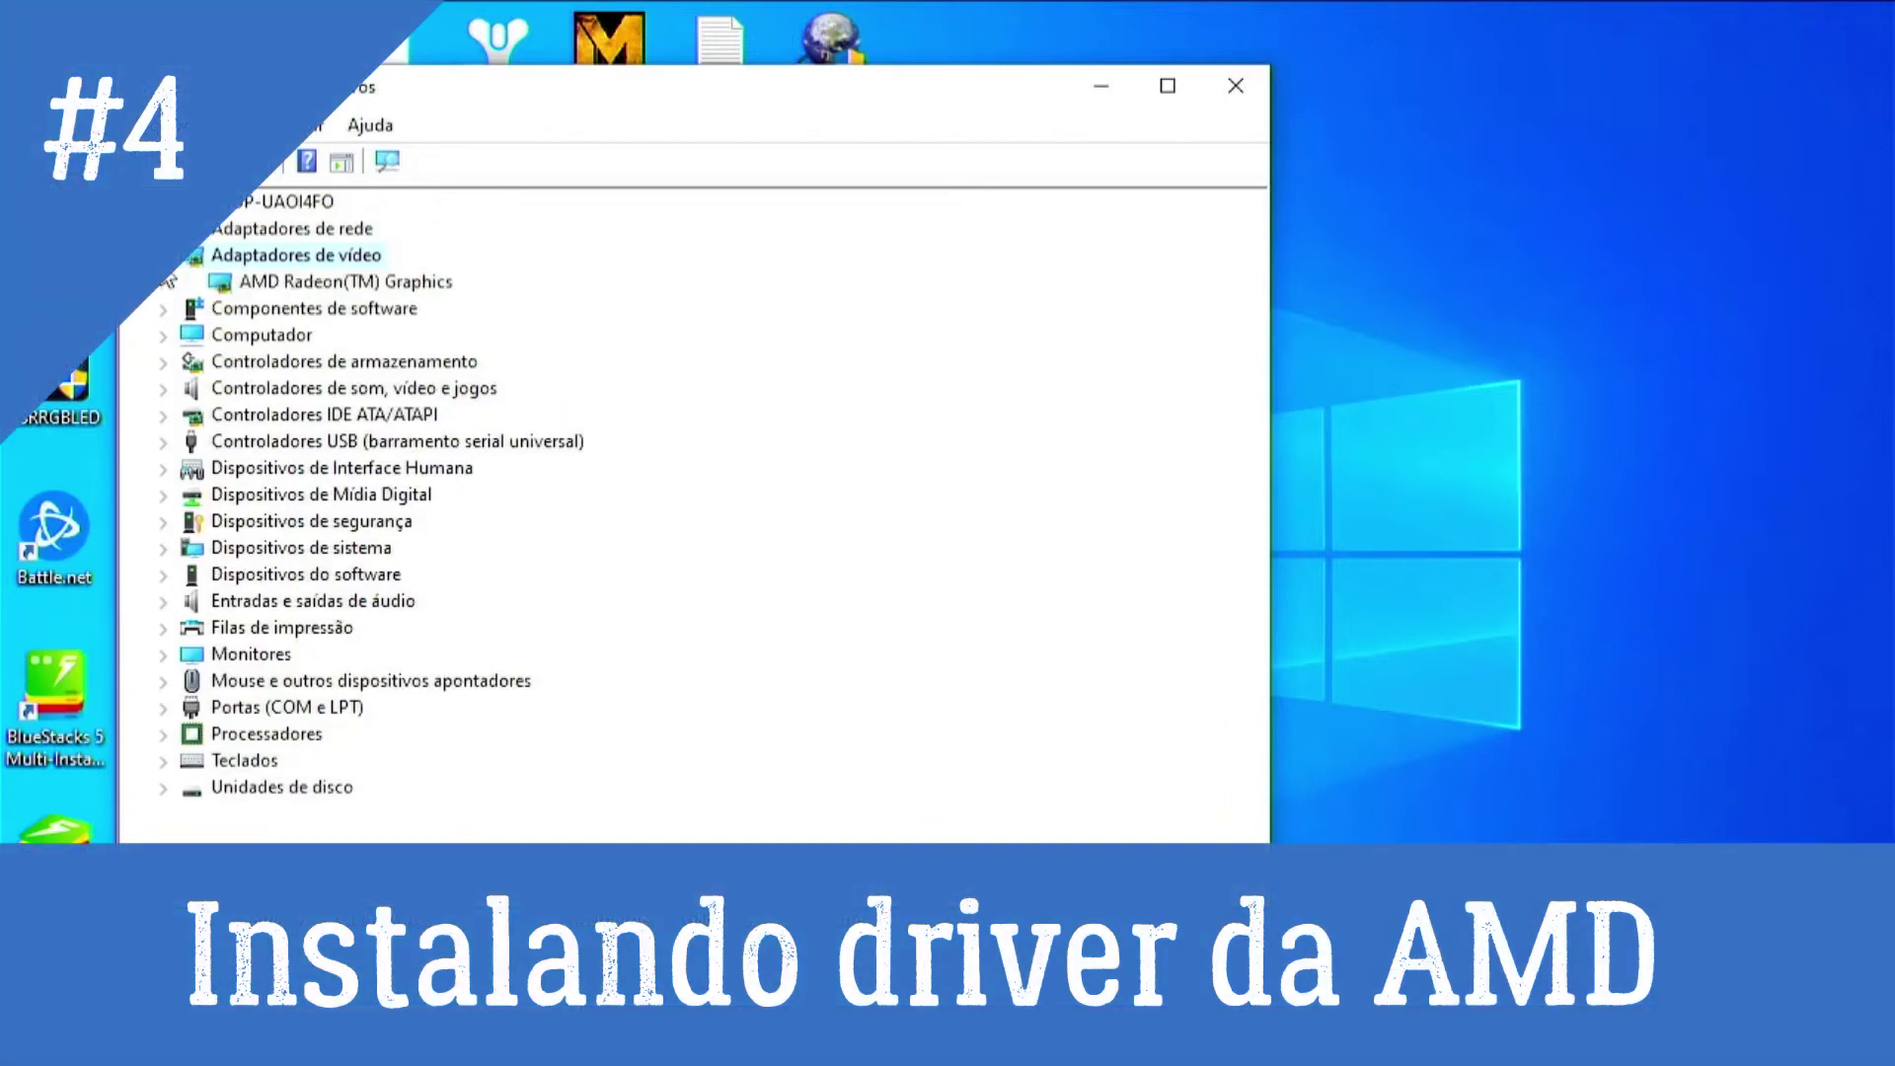
right_click(415, 282)
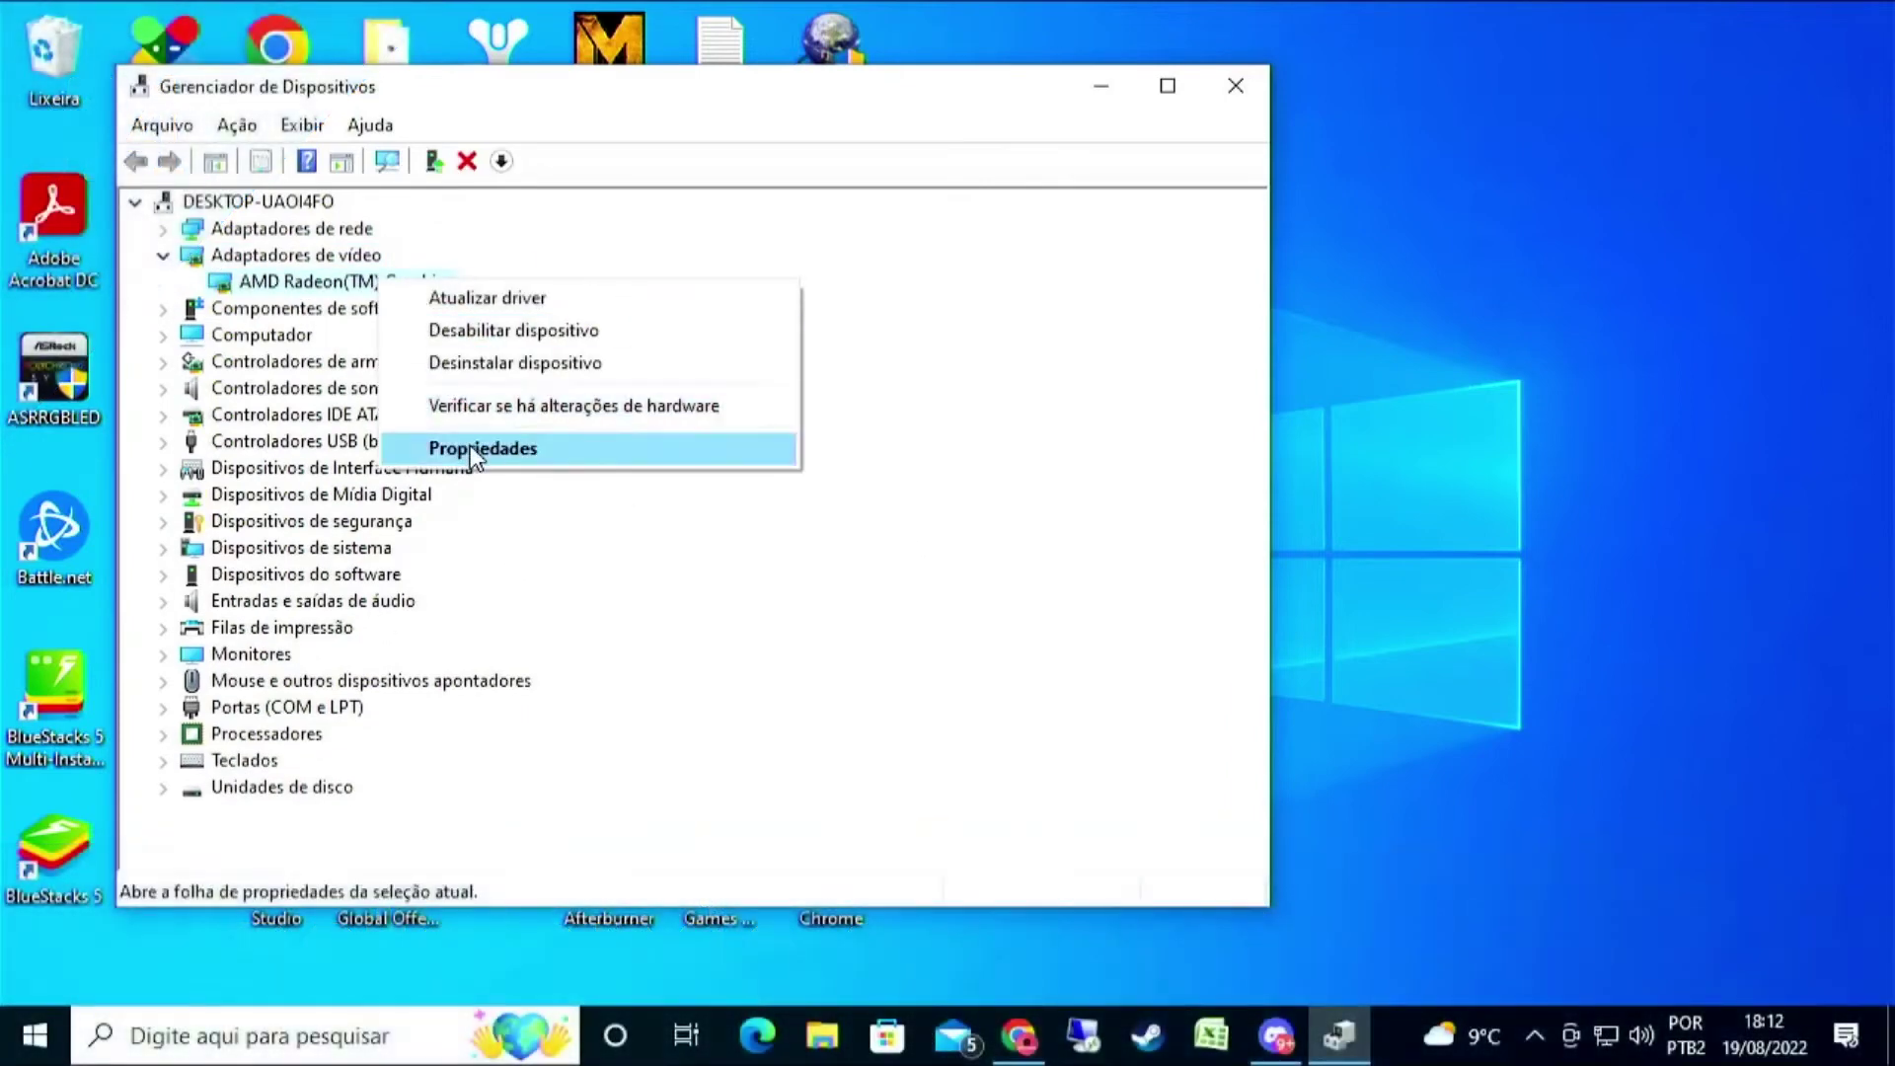
click(470, 446)
click(1538, 1037)
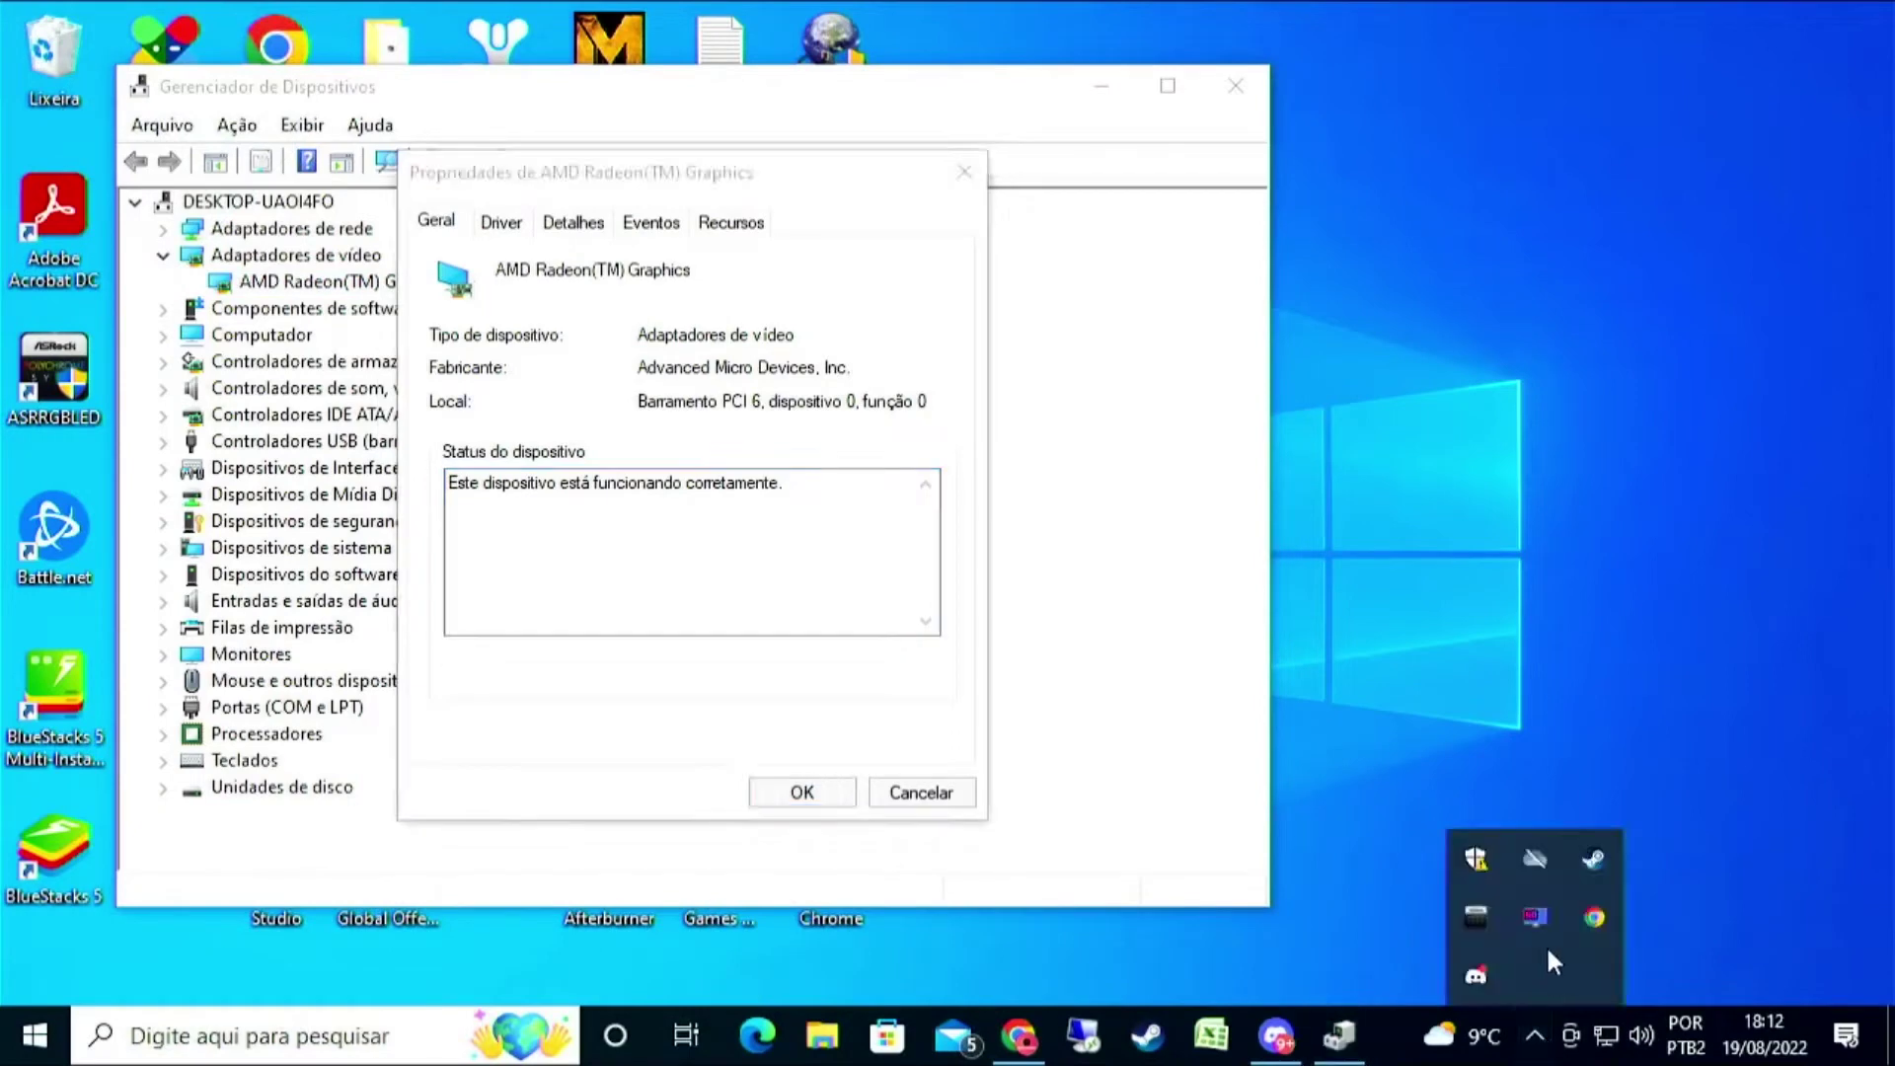
click(918, 793)
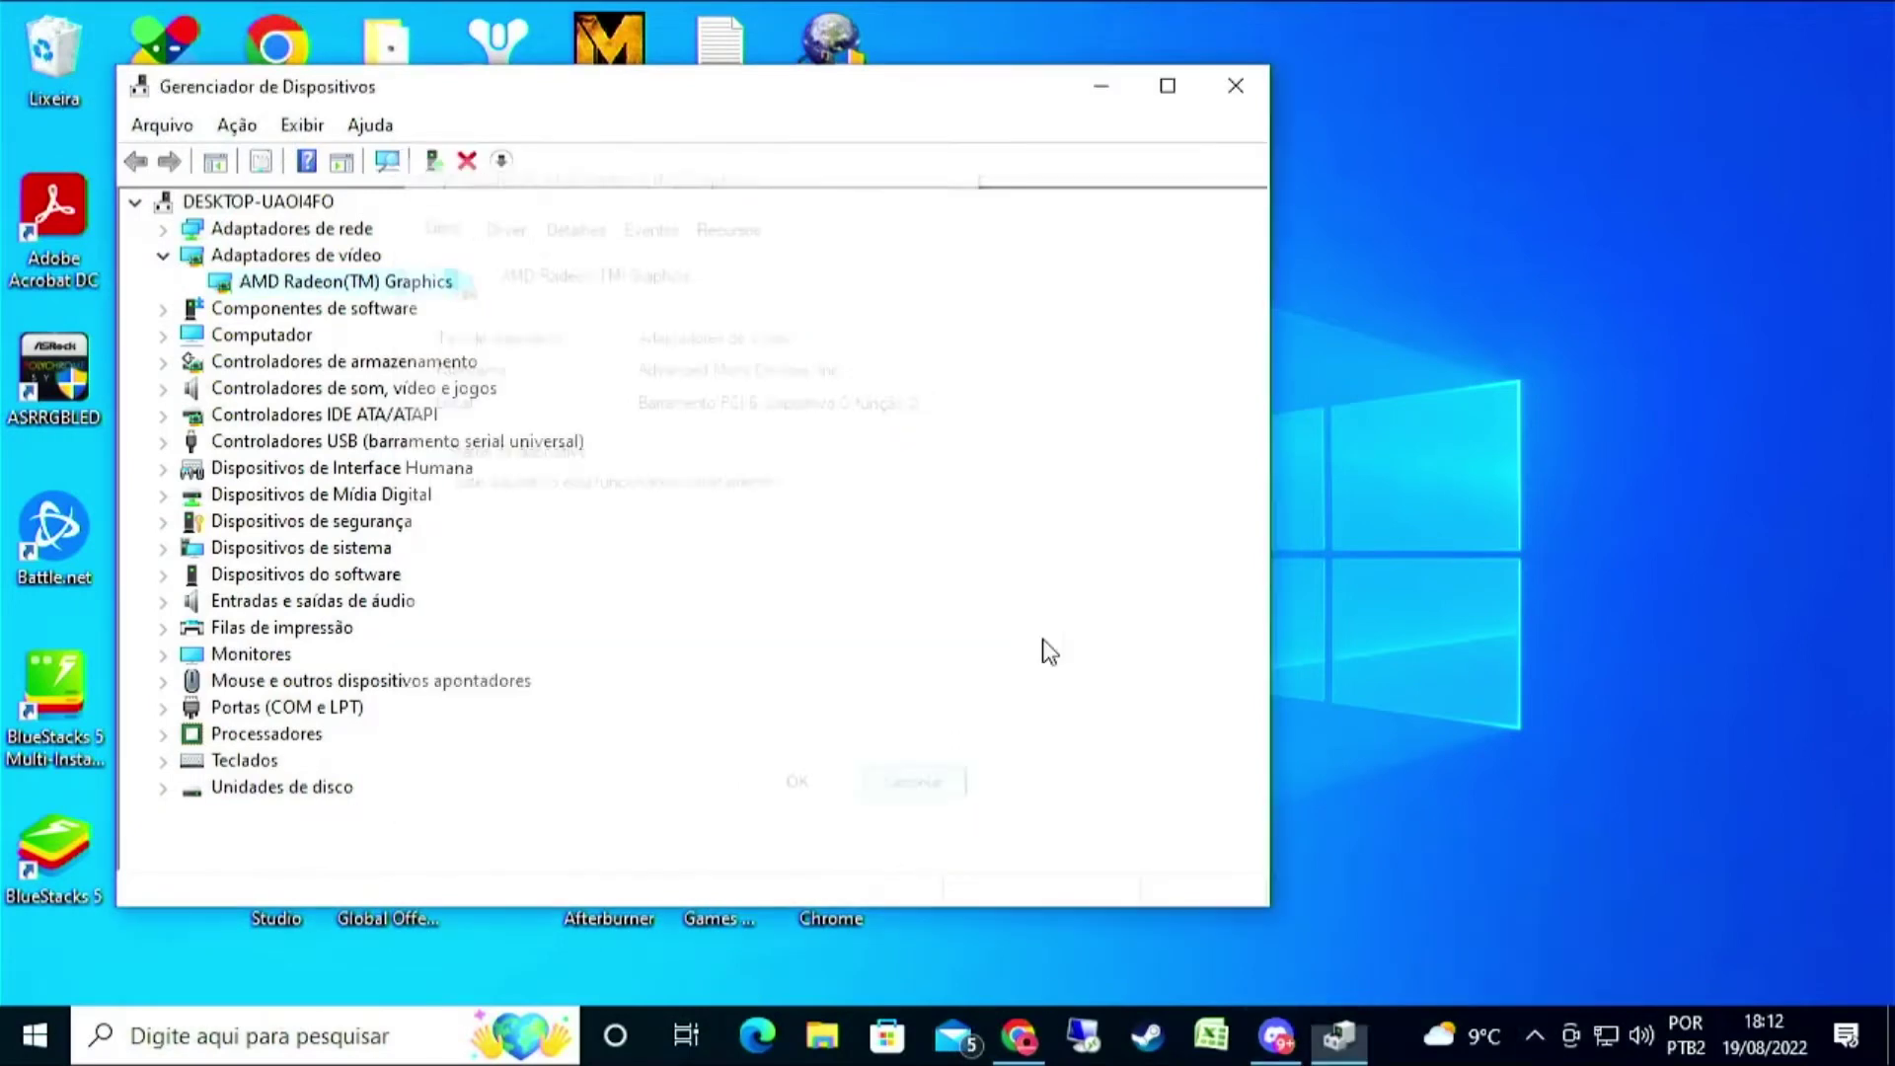
click(1235, 86)
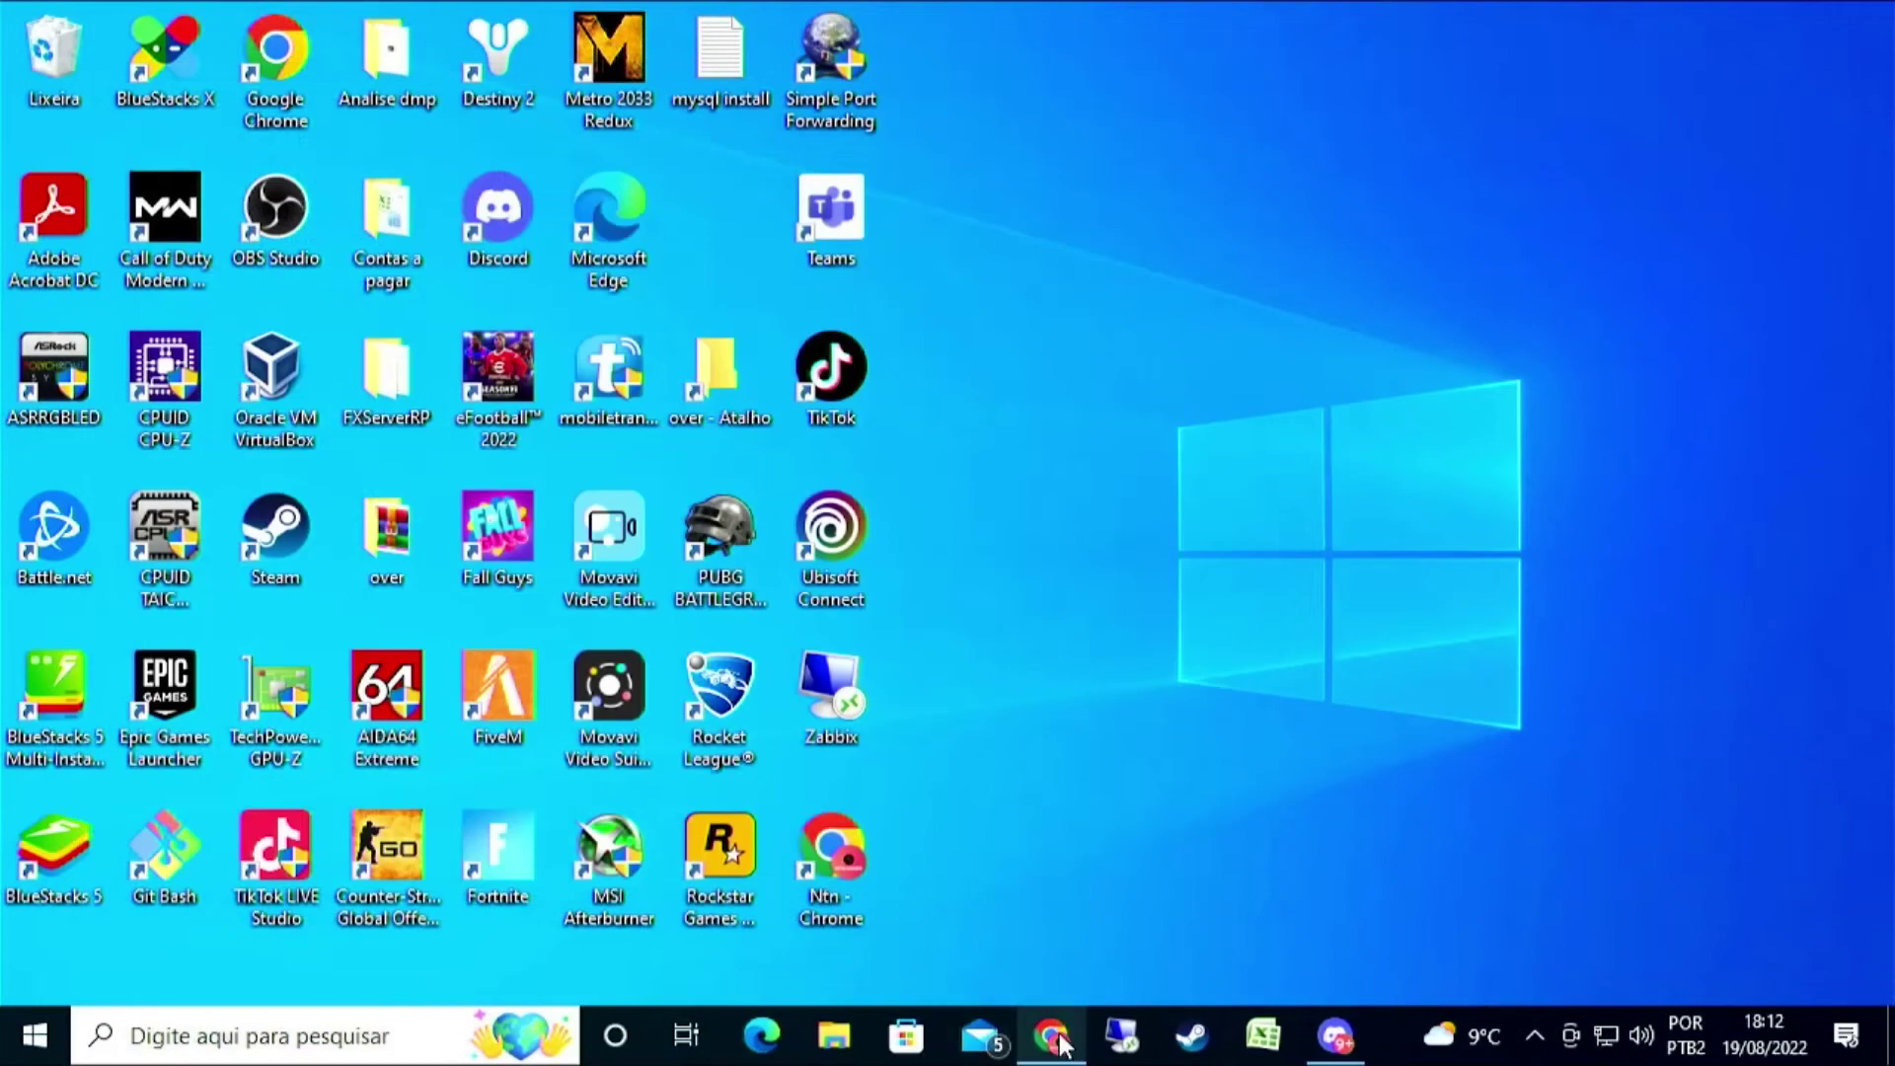
Find CPU-Z through the Windows search and launch it, allowing it to run with elevated rights.
click(400, 1032)
text(cp)
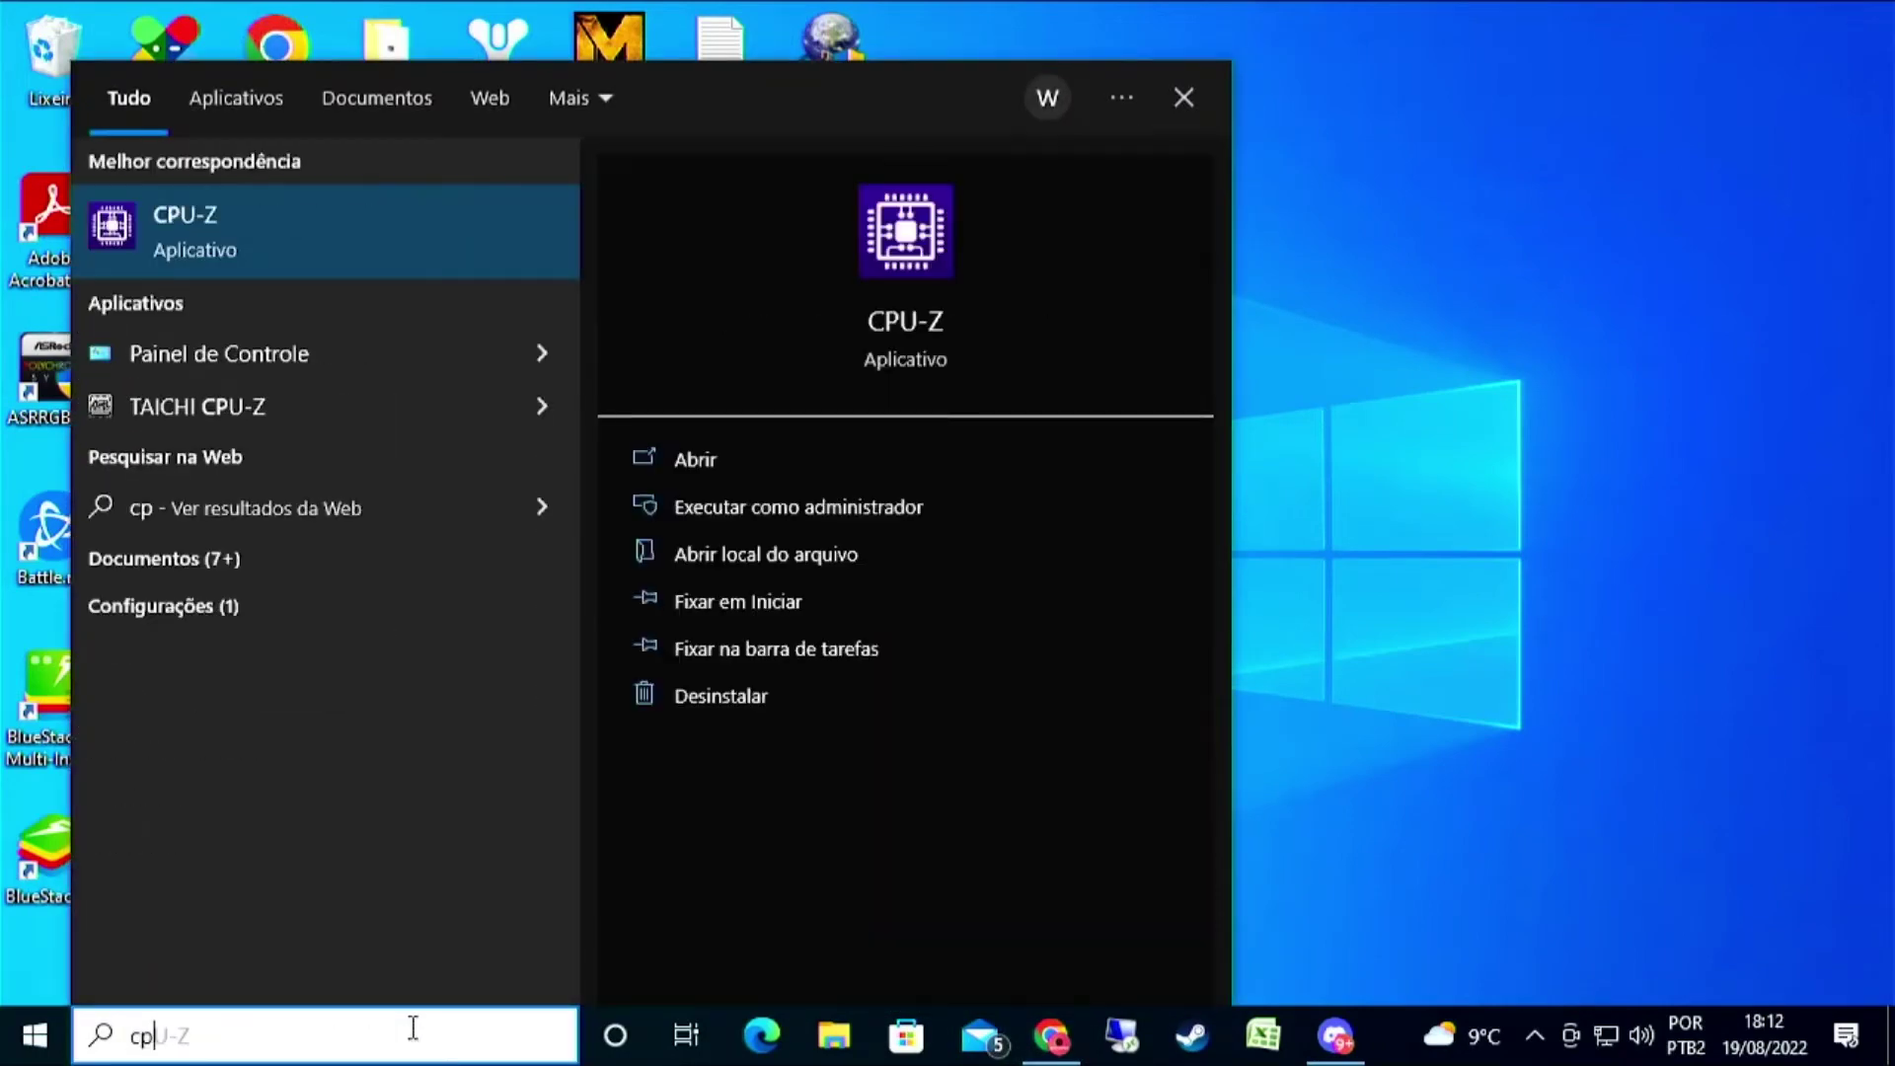
key(Return)
key(Left)
key(Return)
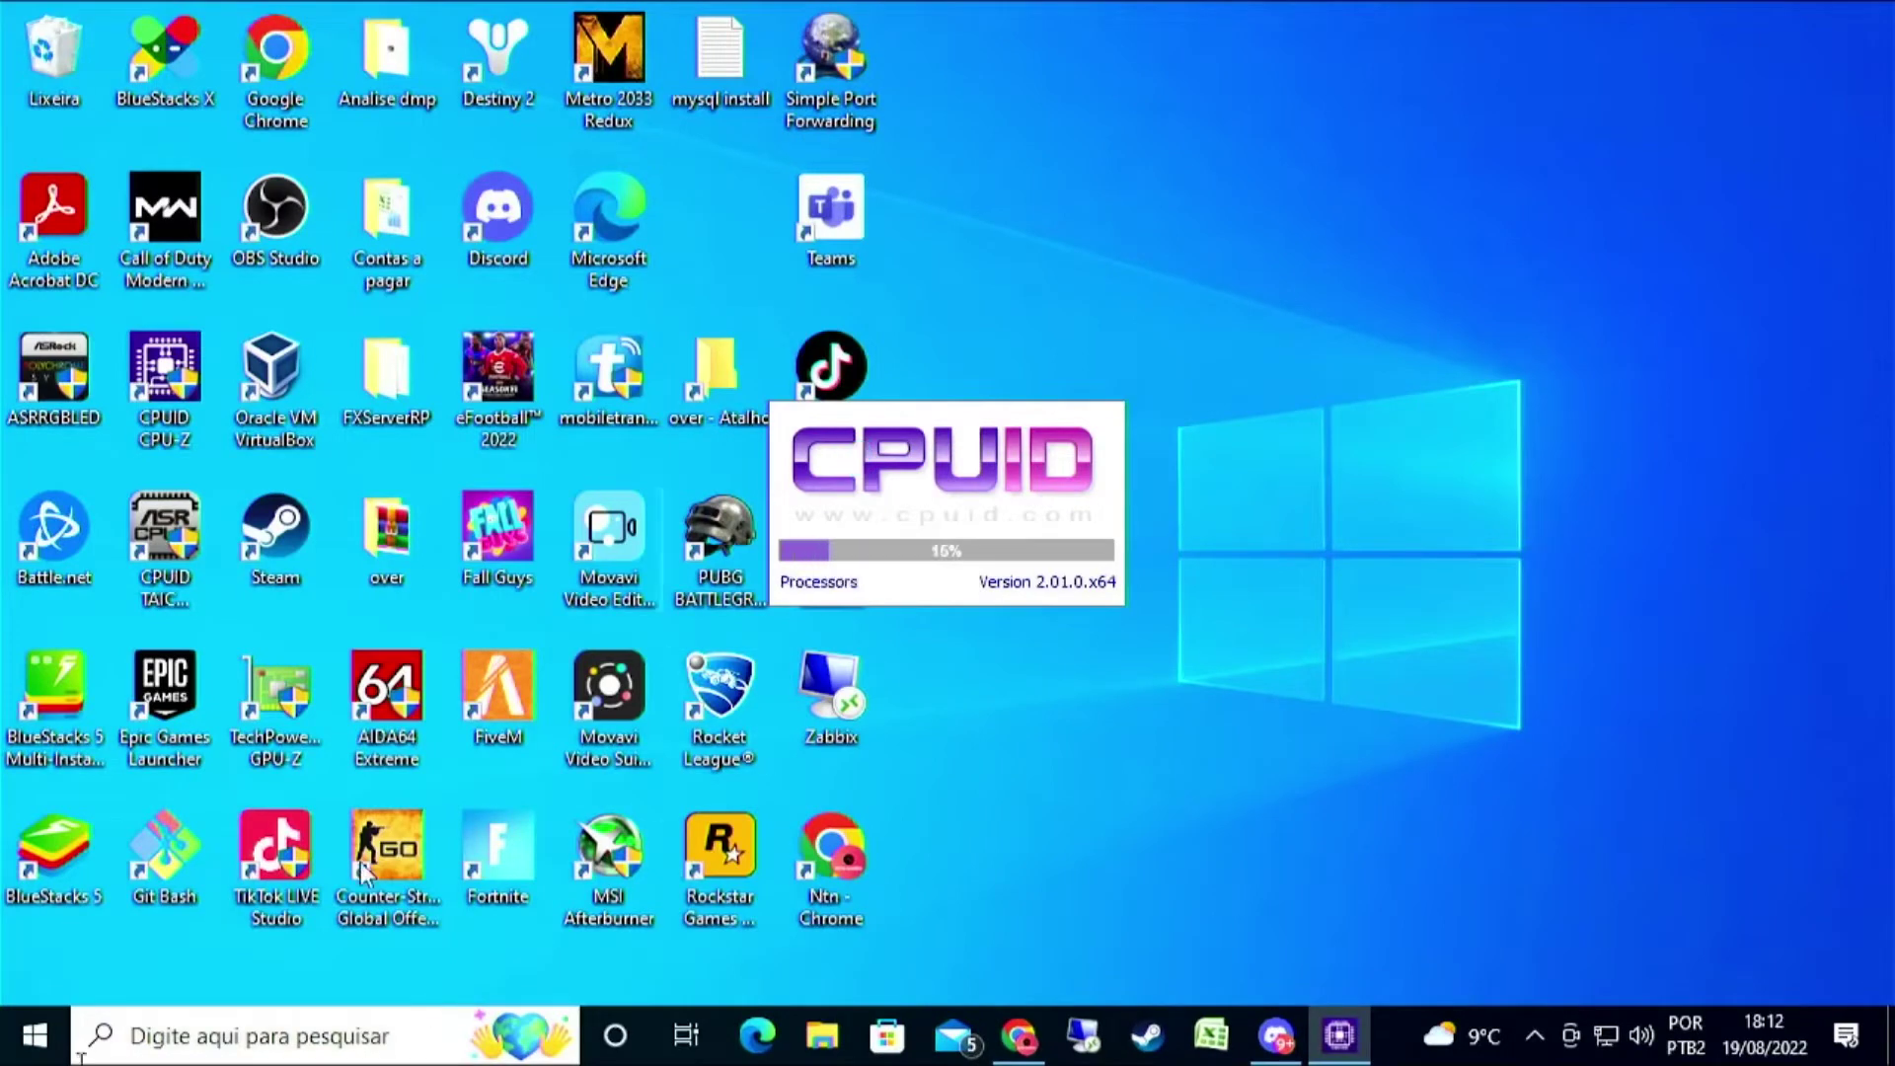
Launch TechPowerUp GPU-Z and move its window beside CPU-Z to examine the processor and graphics details together.
click(245, 1019)
text(gpu)
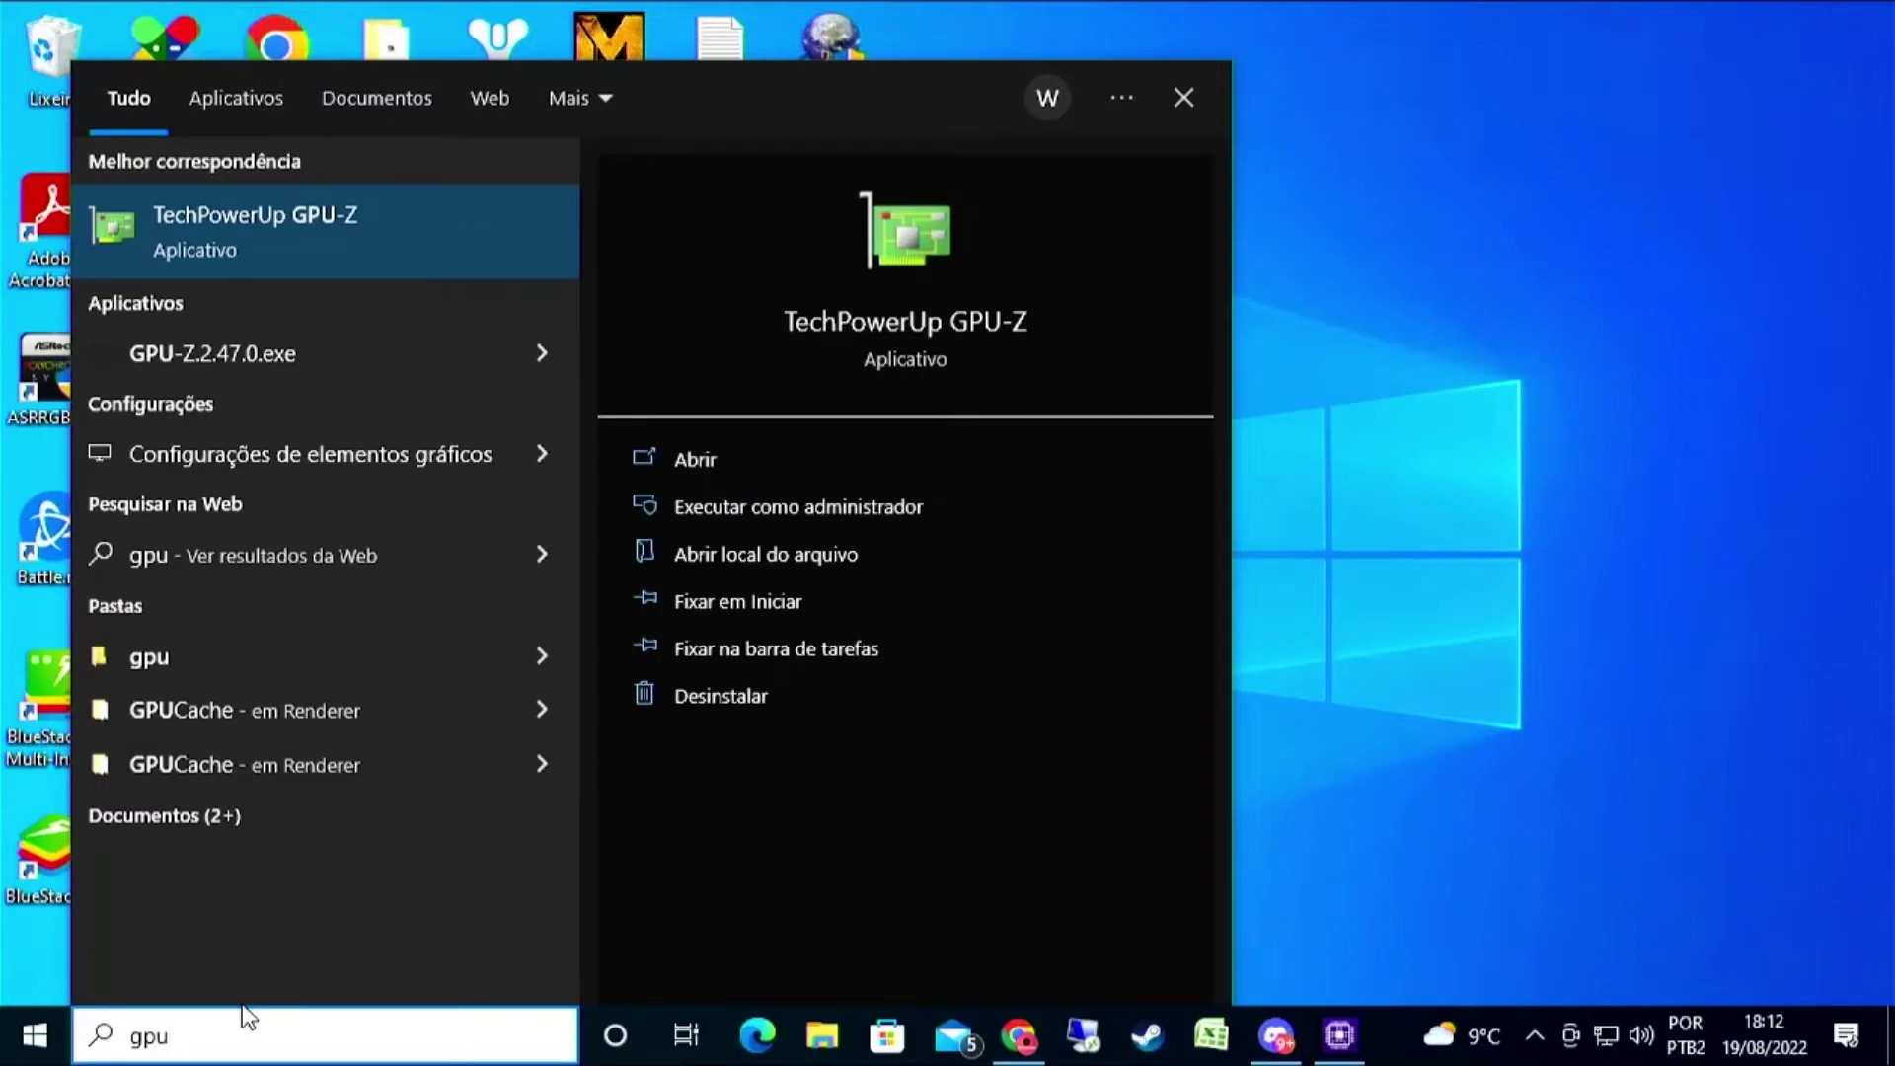
key(Return)
click(851, 728)
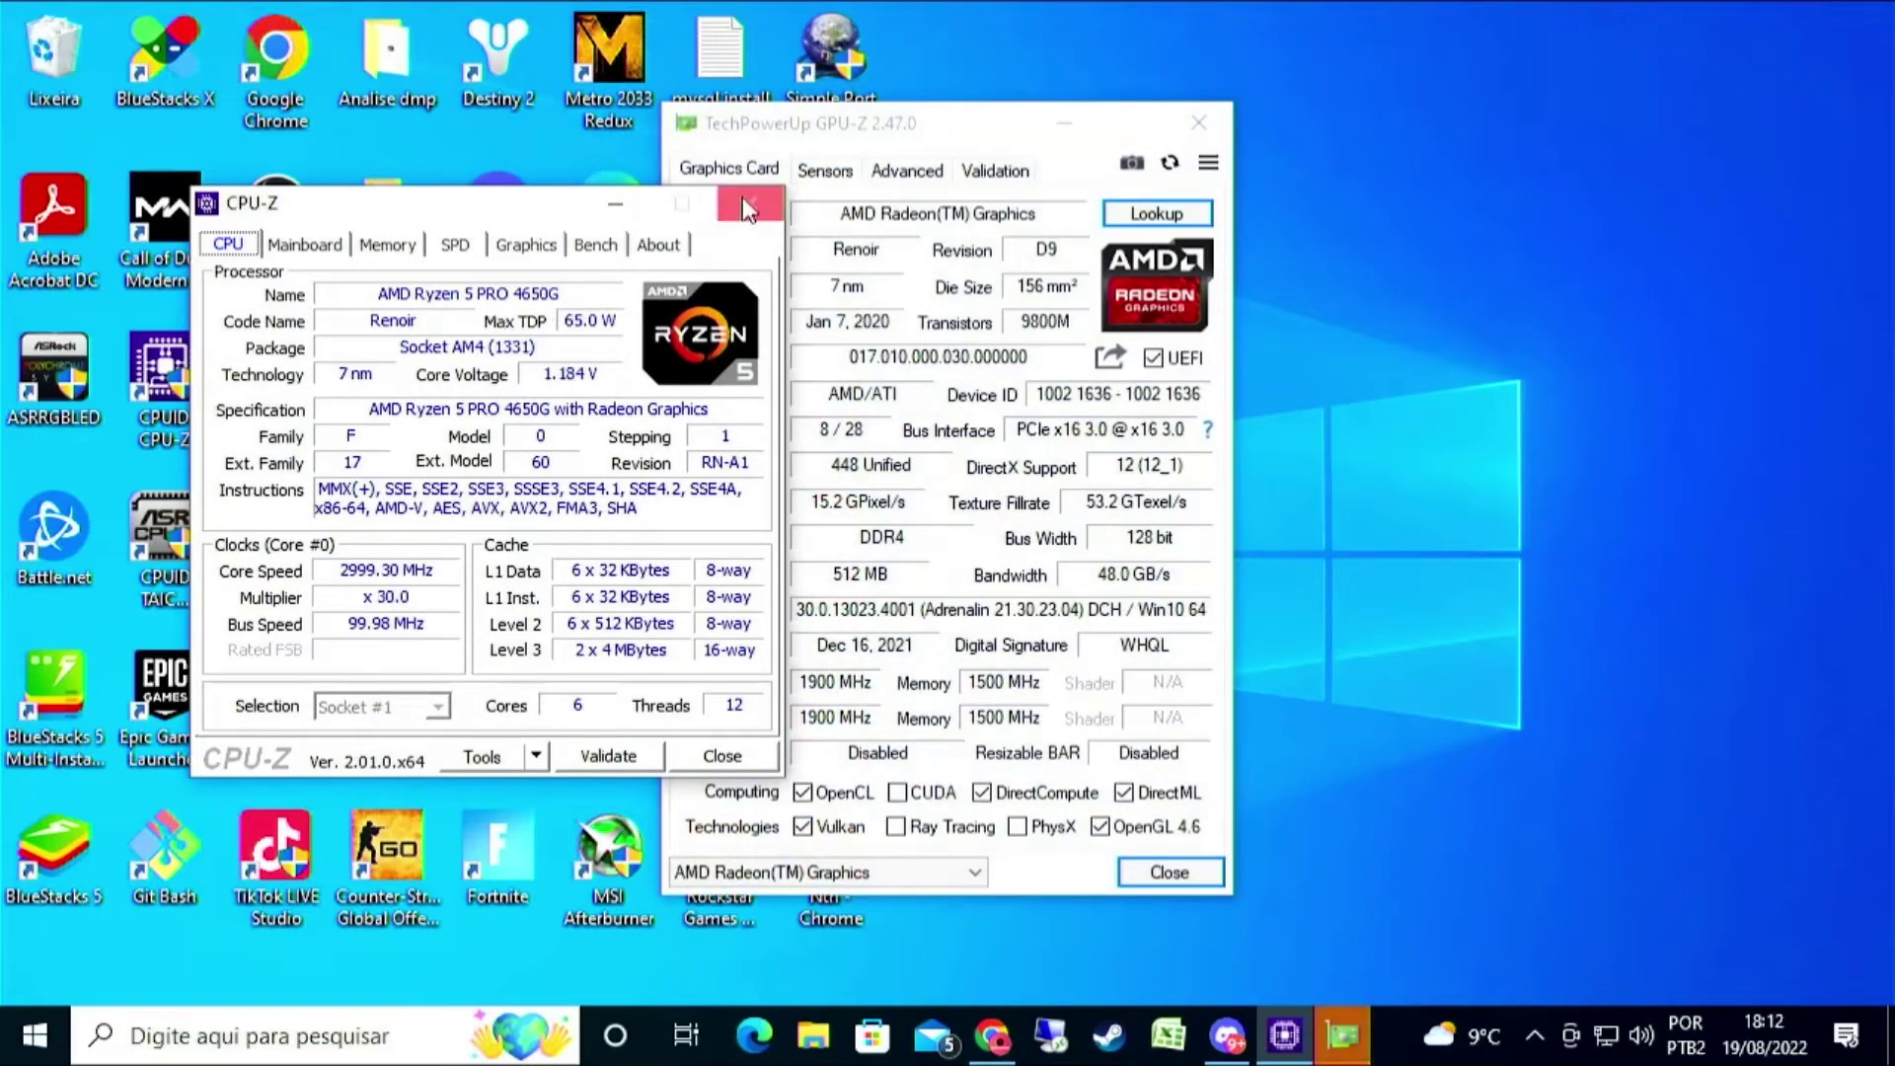
drag(900, 117, 1147, 125)
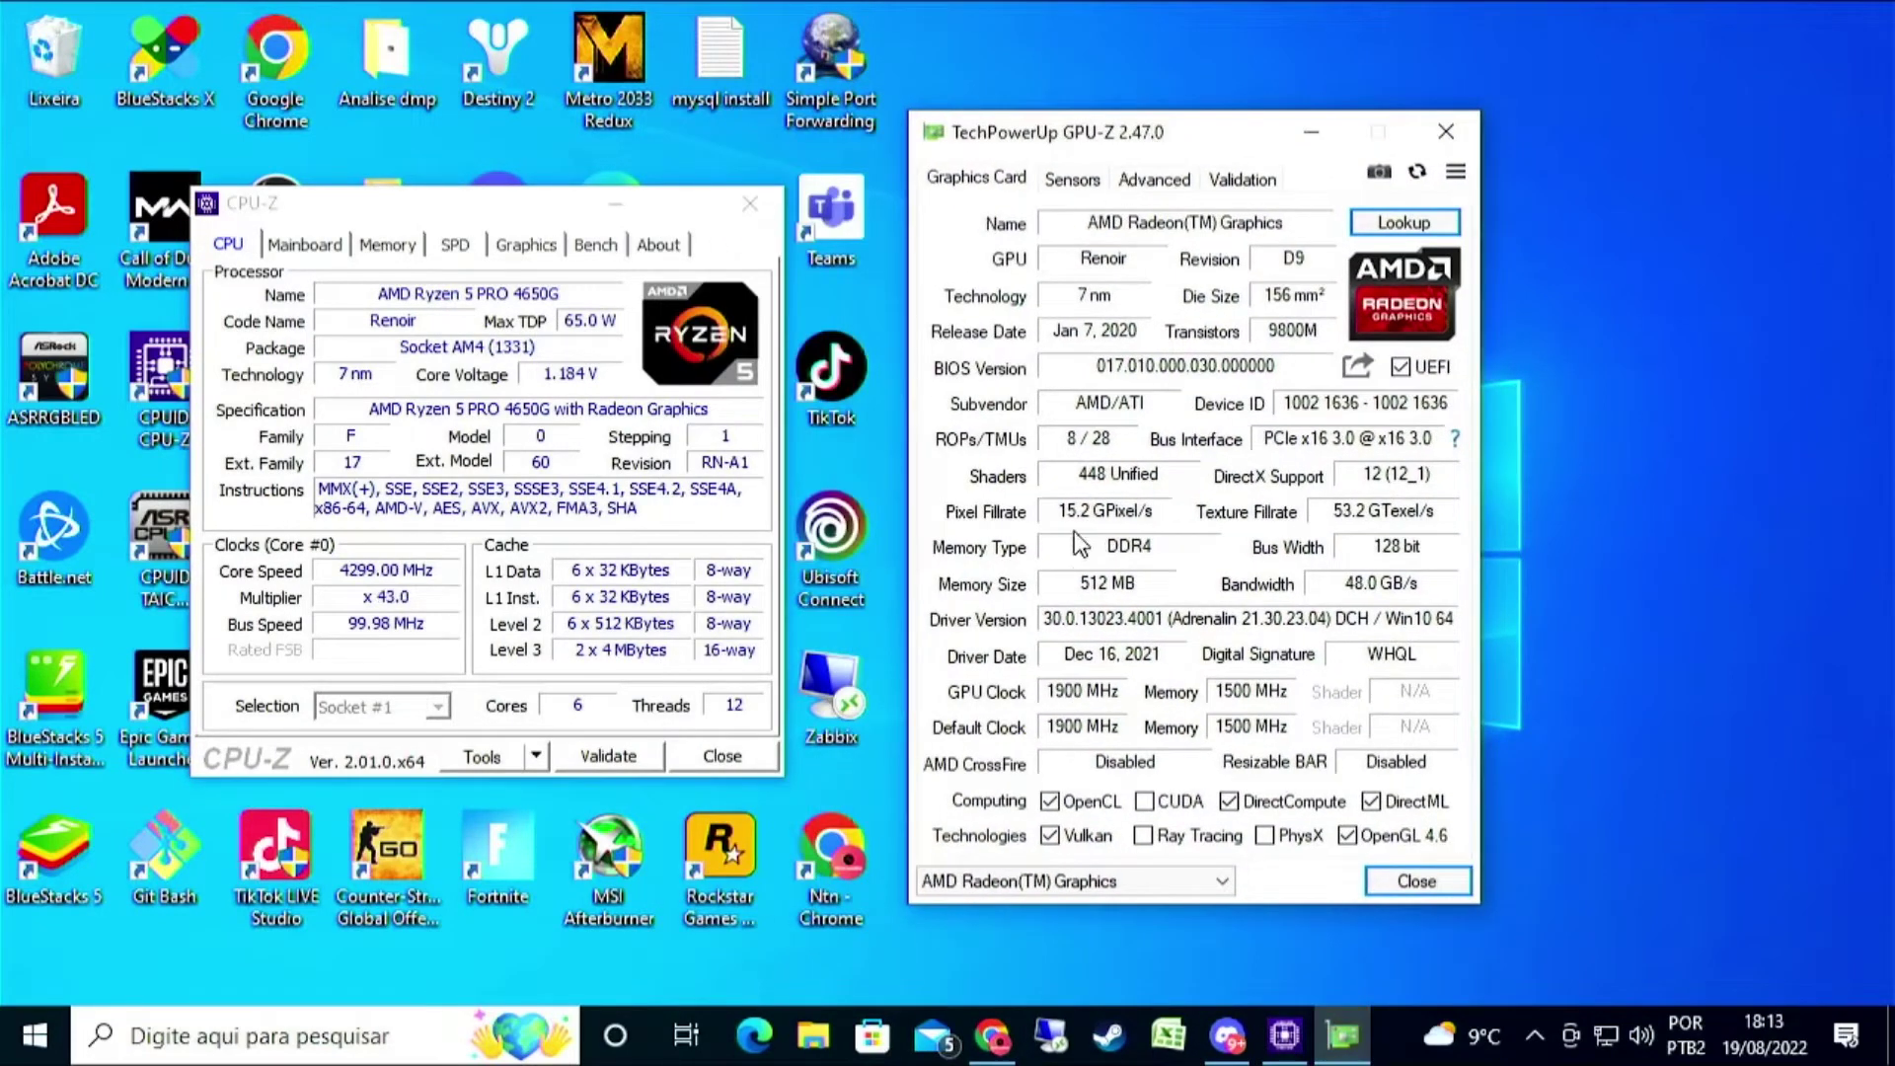
mouse_move(1374, 559)
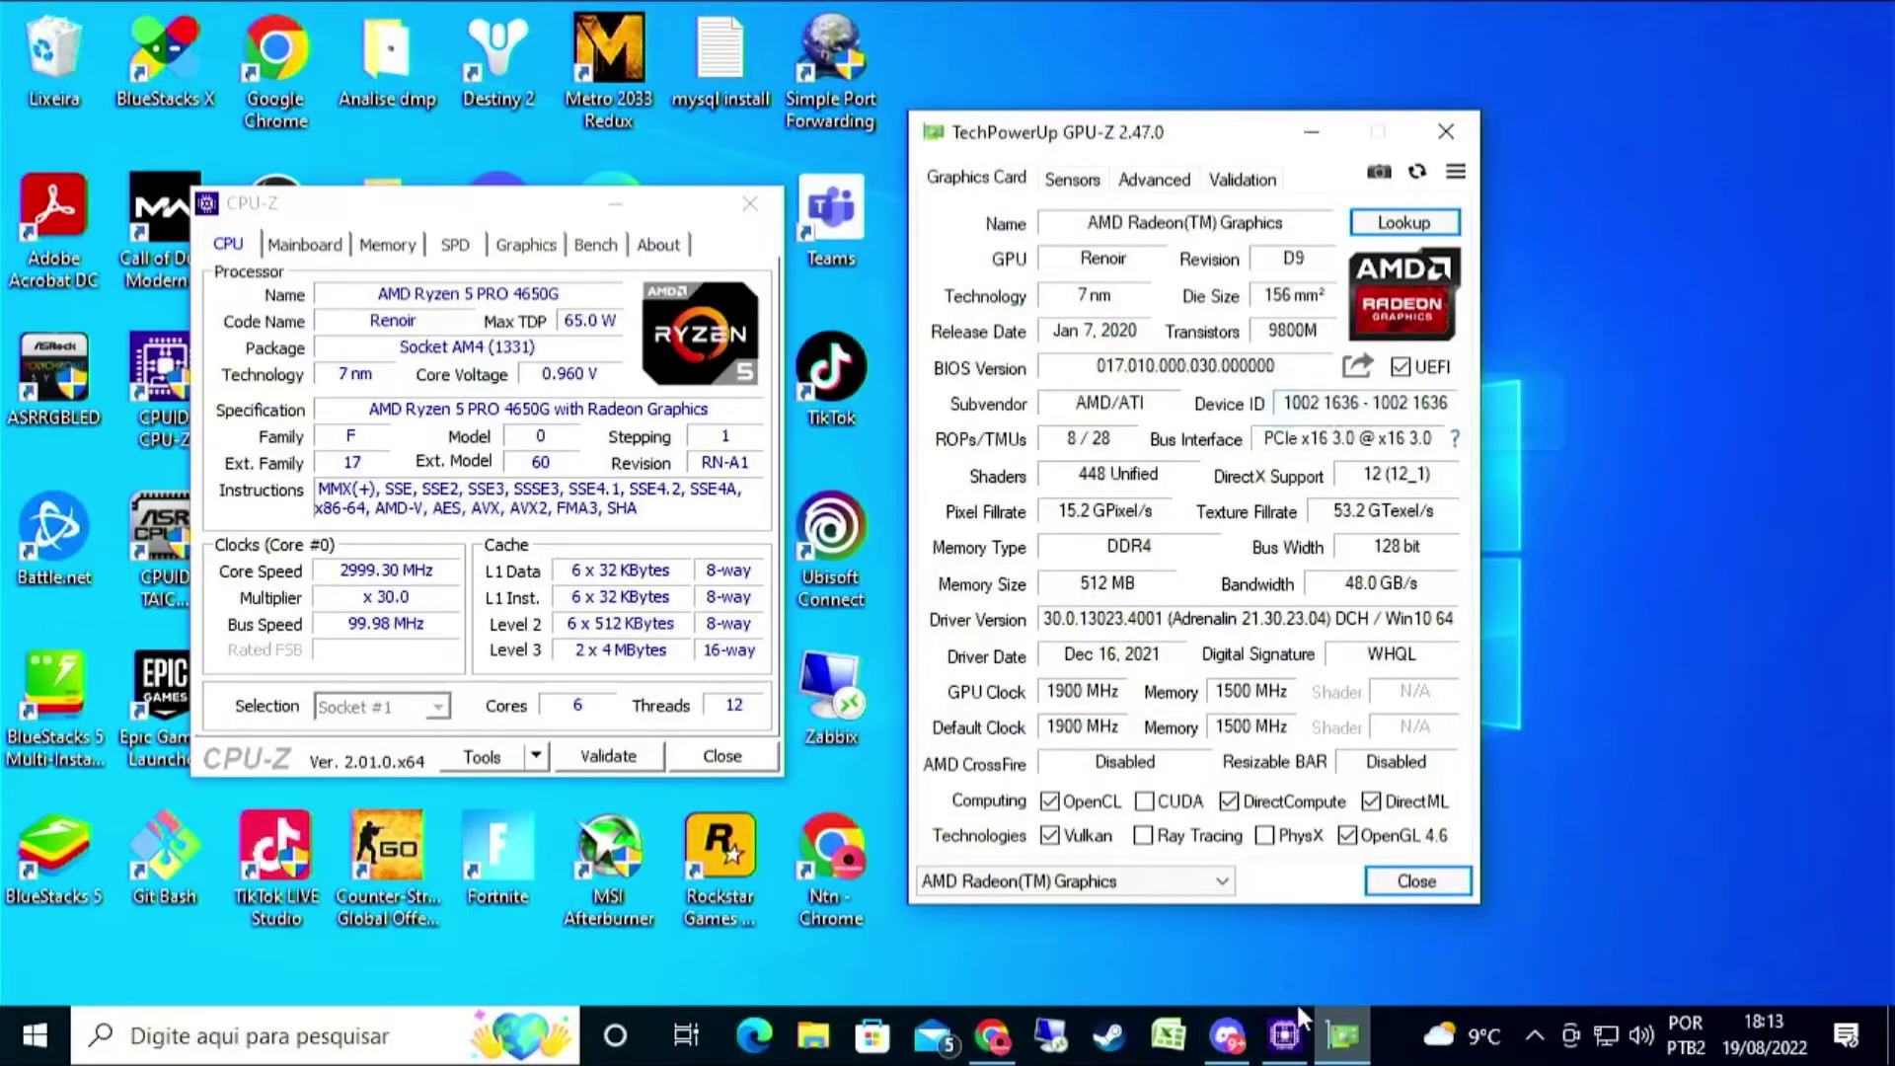
Switch to Google Chrome, search Google for AMD DRIVER, and open the "Drivers e suporte da AMD" result.
click(992, 1035)
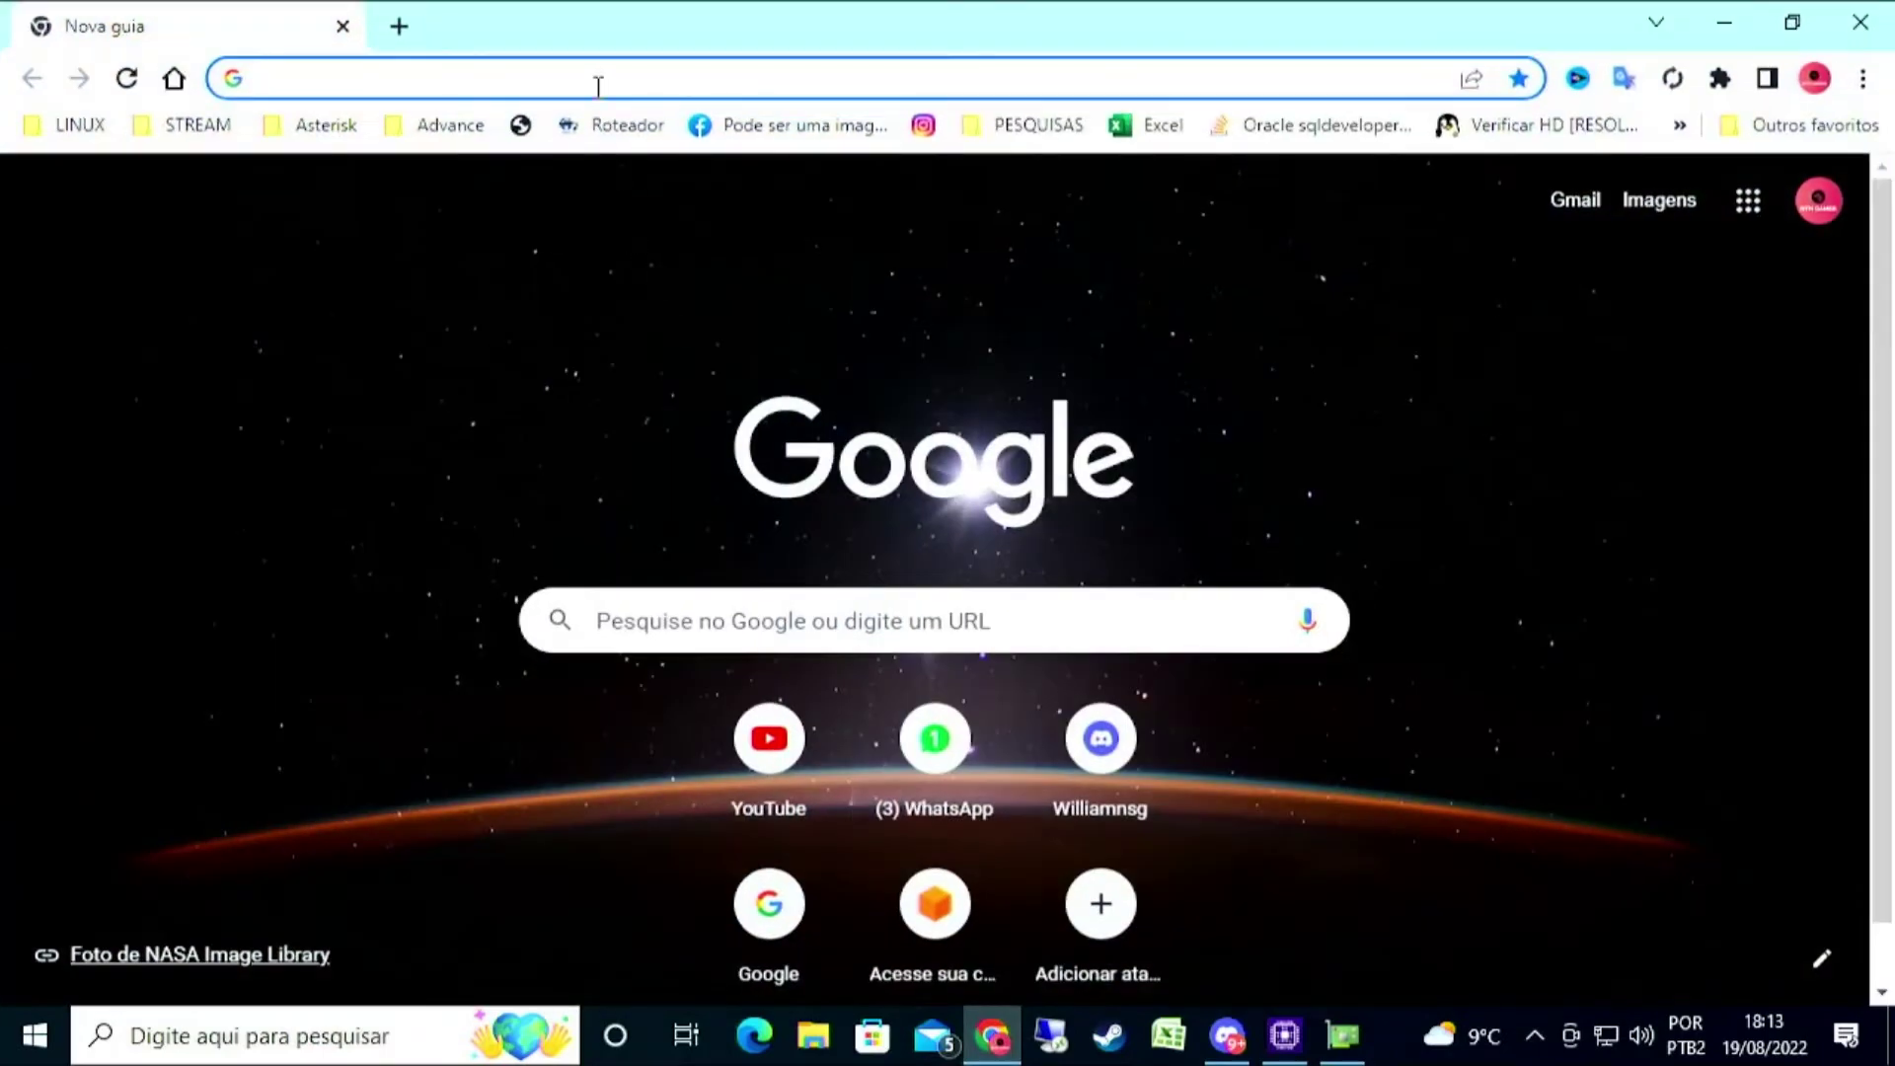
text(veh)
key(BackSpace)
key(BackSpace)
key(BackSpace)
text(amd)
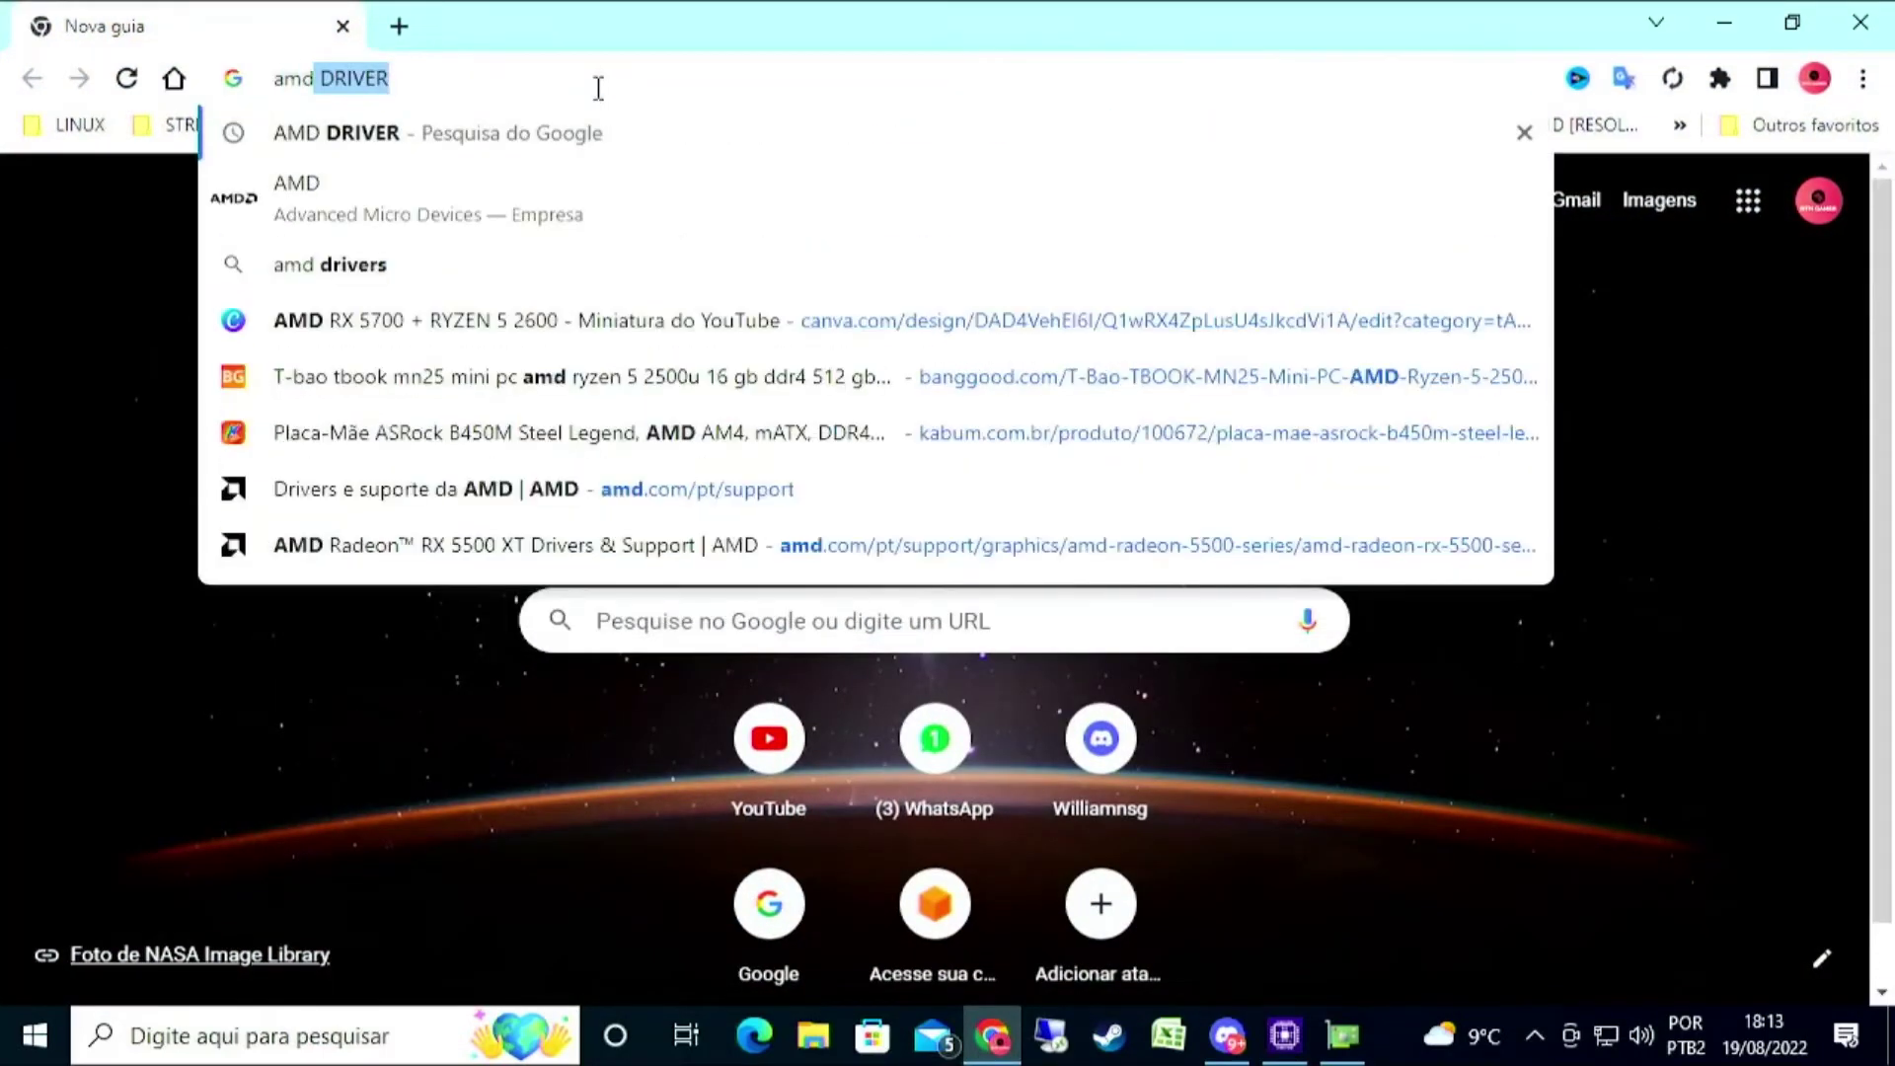
key(Return)
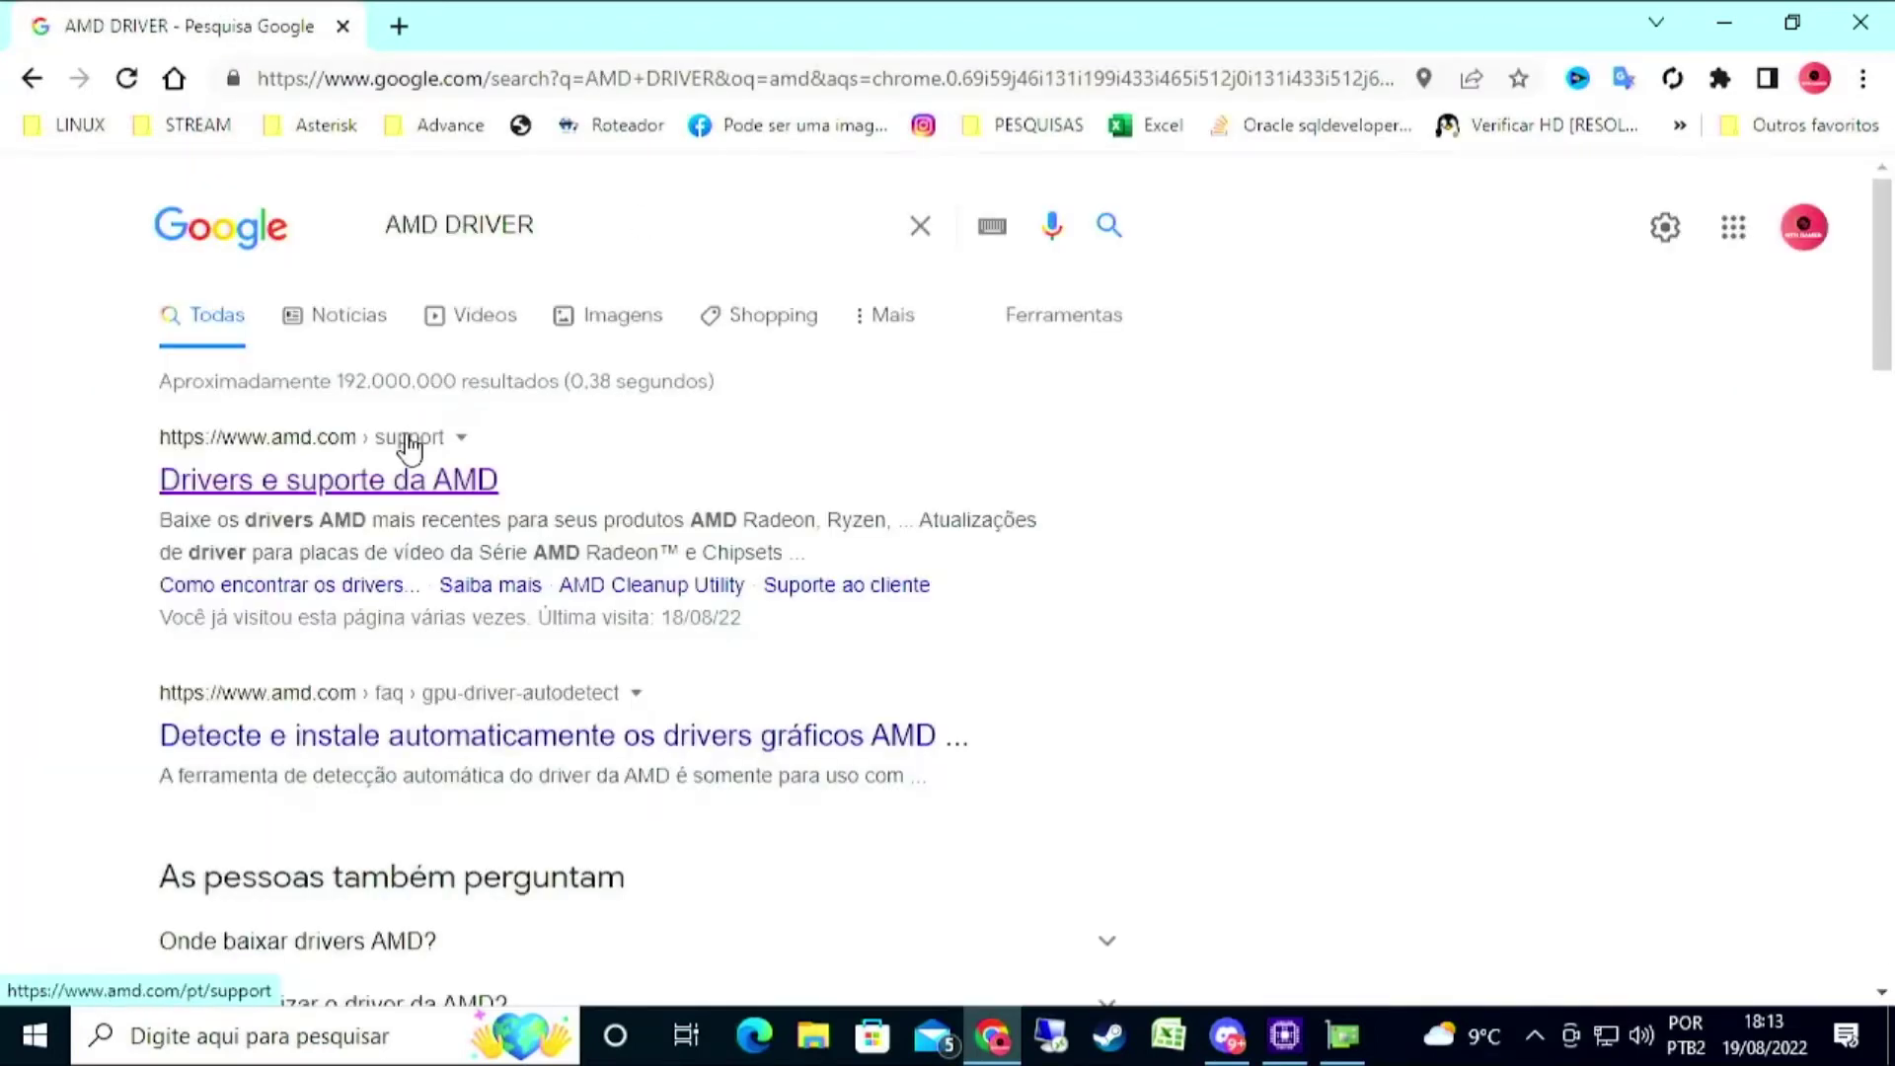
click(405, 469)
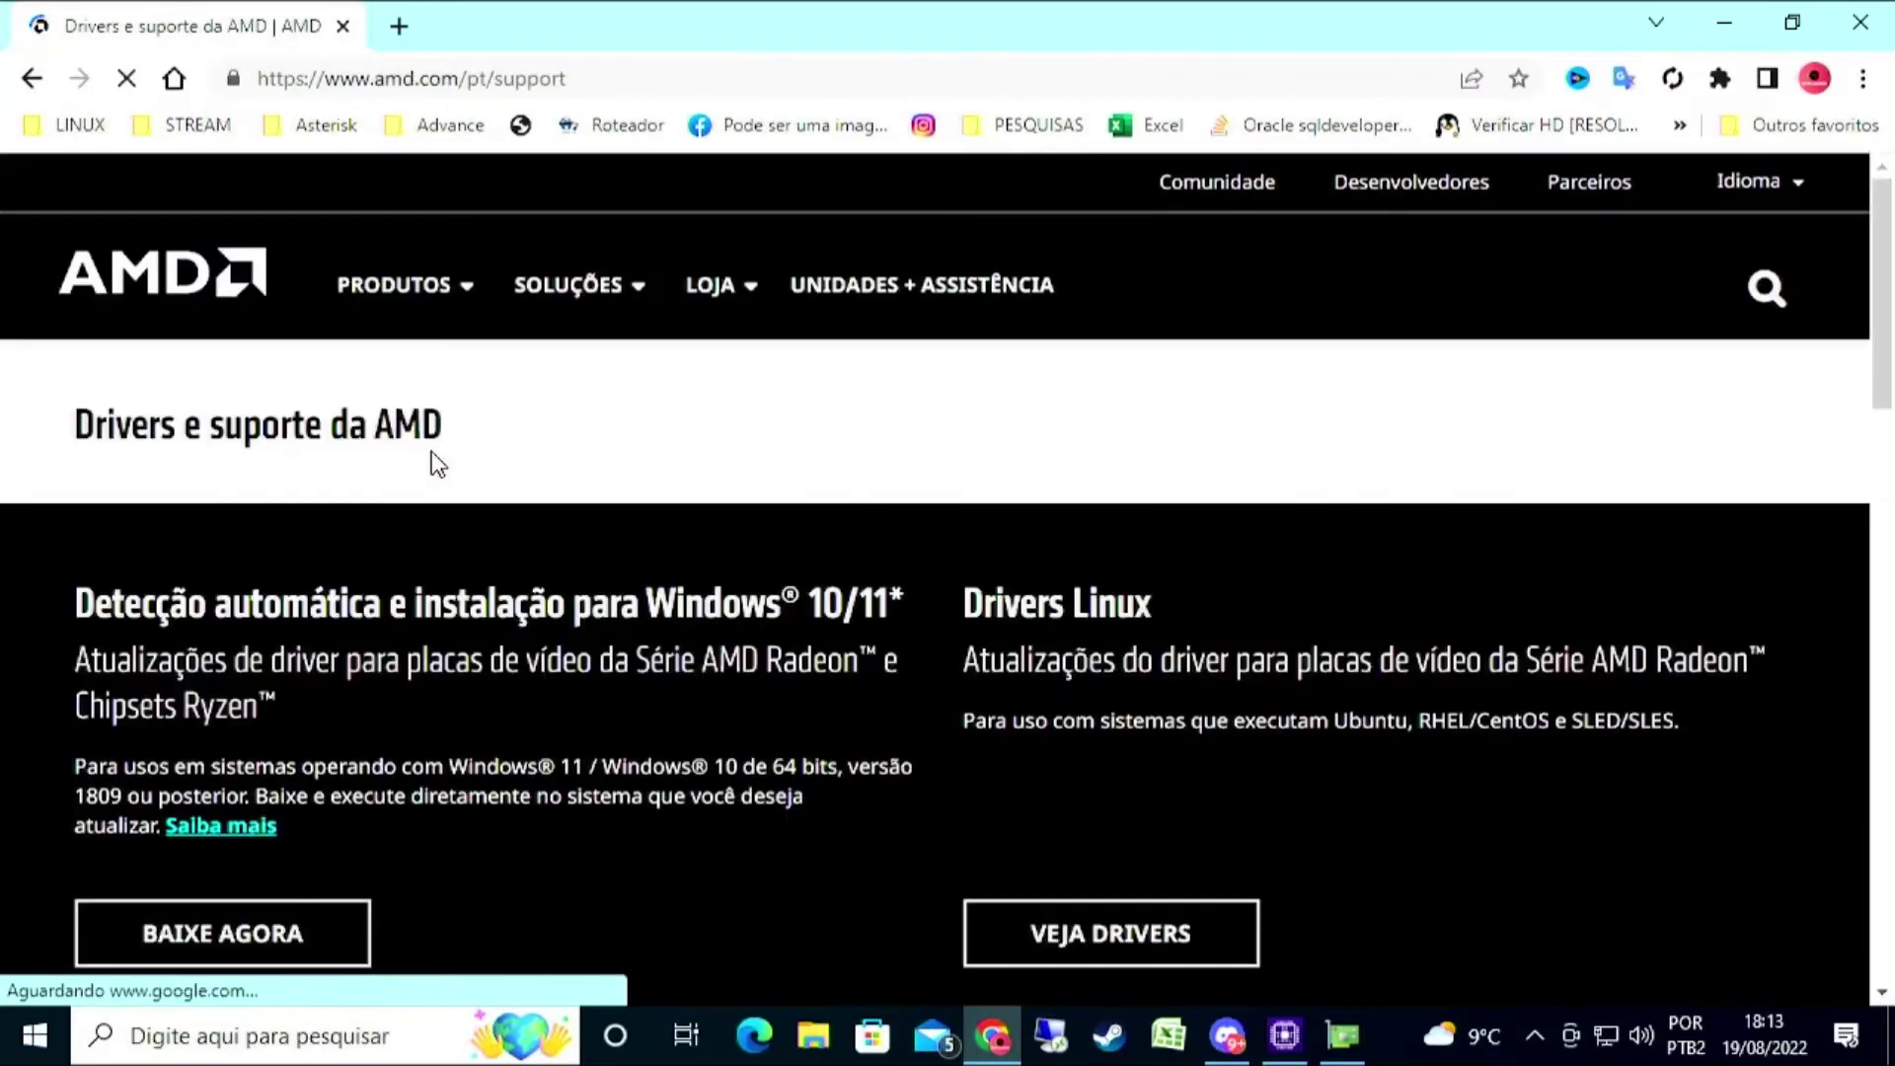
In the AMD product selection list, choose Processors with graphics and the AMD Ryzen PRO Processors family.
scroll(829, 537, down, 10)
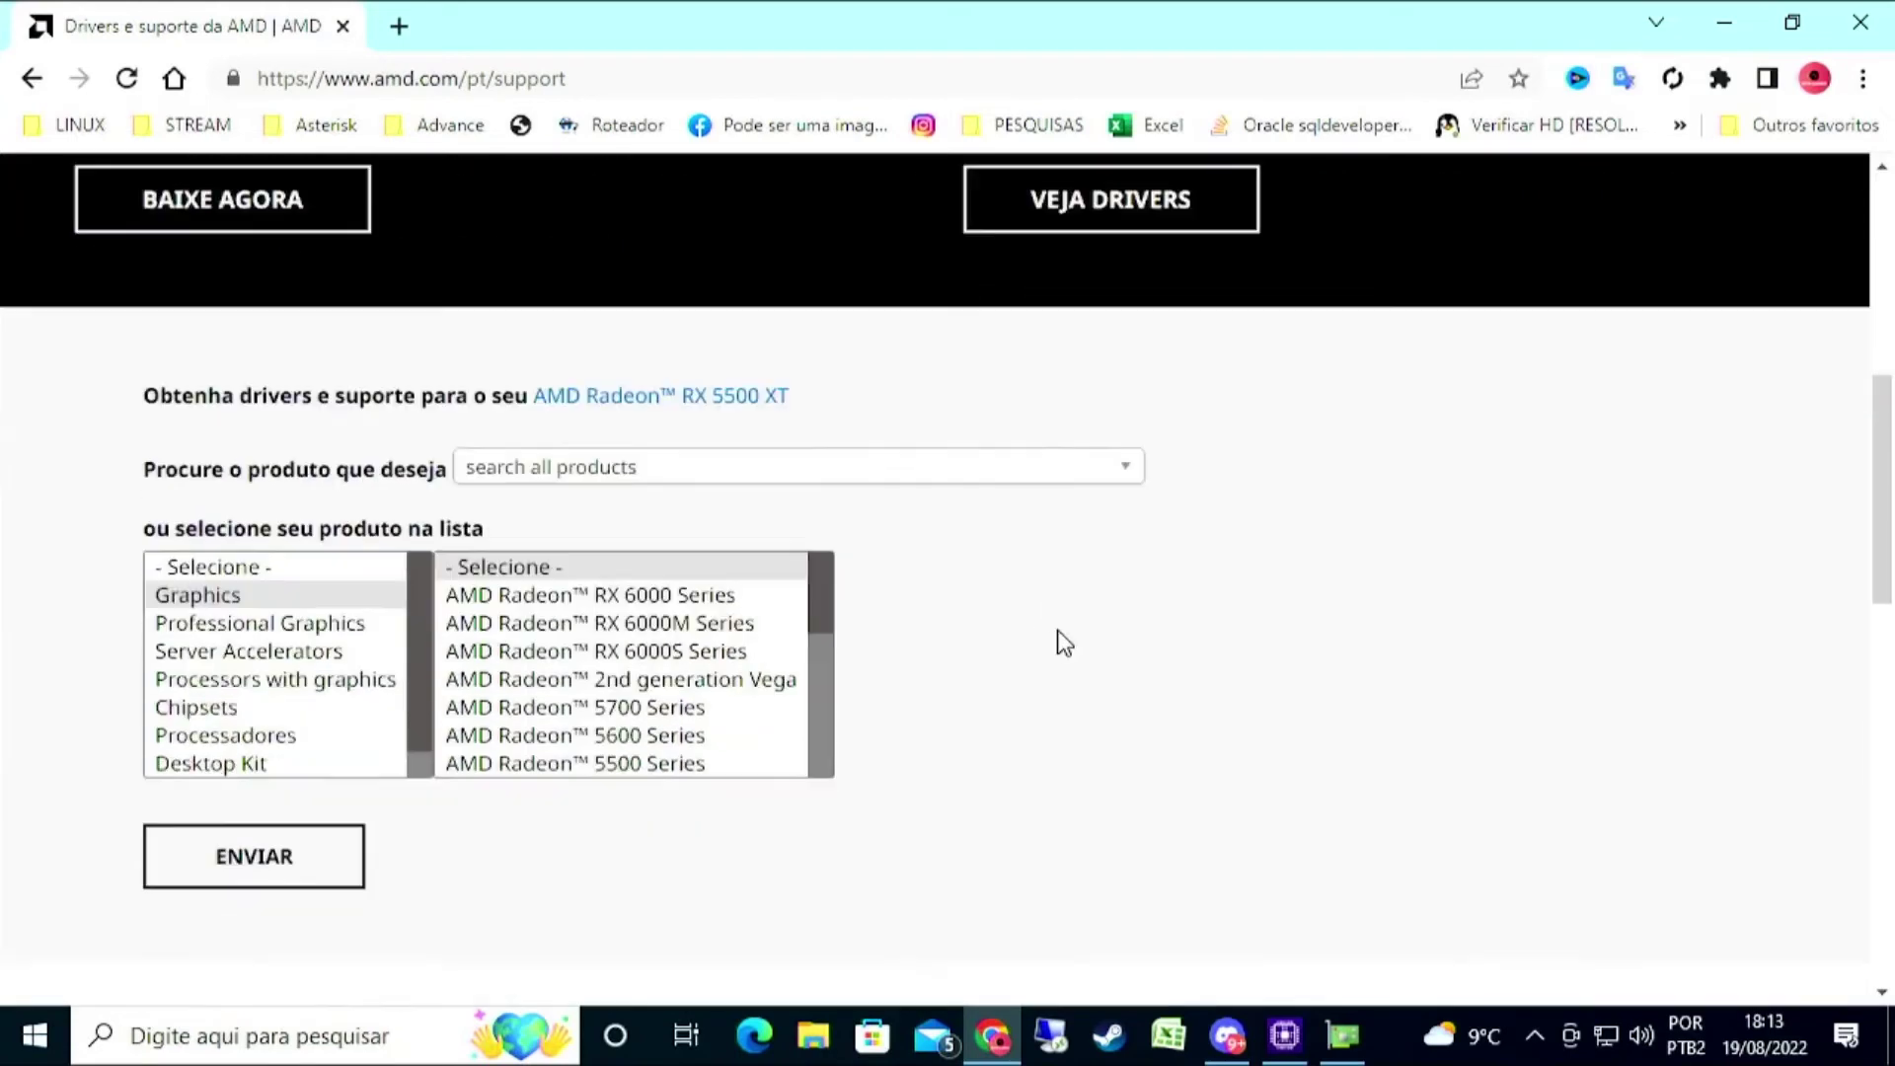
scroll(618, 545, up, 2)
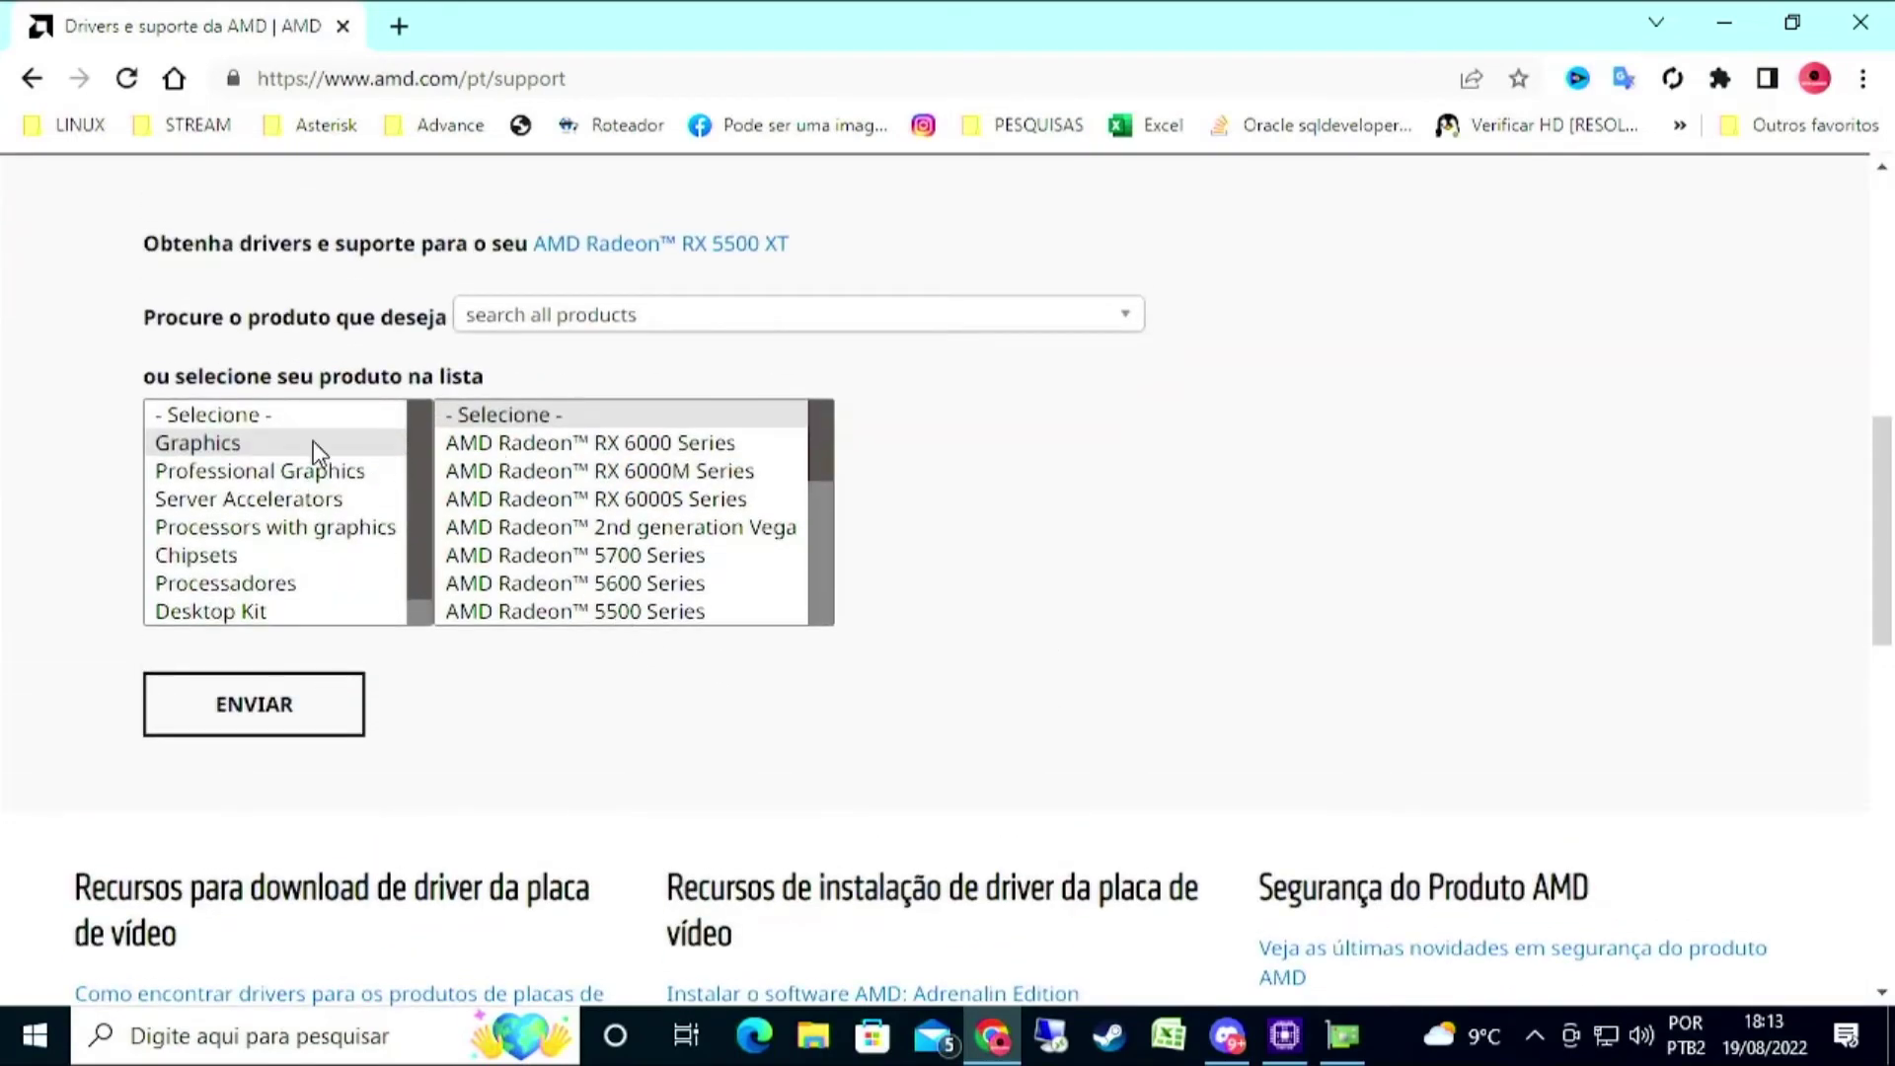
scroll(258, 489, up, 1)
scroll(263, 495, down, 2)
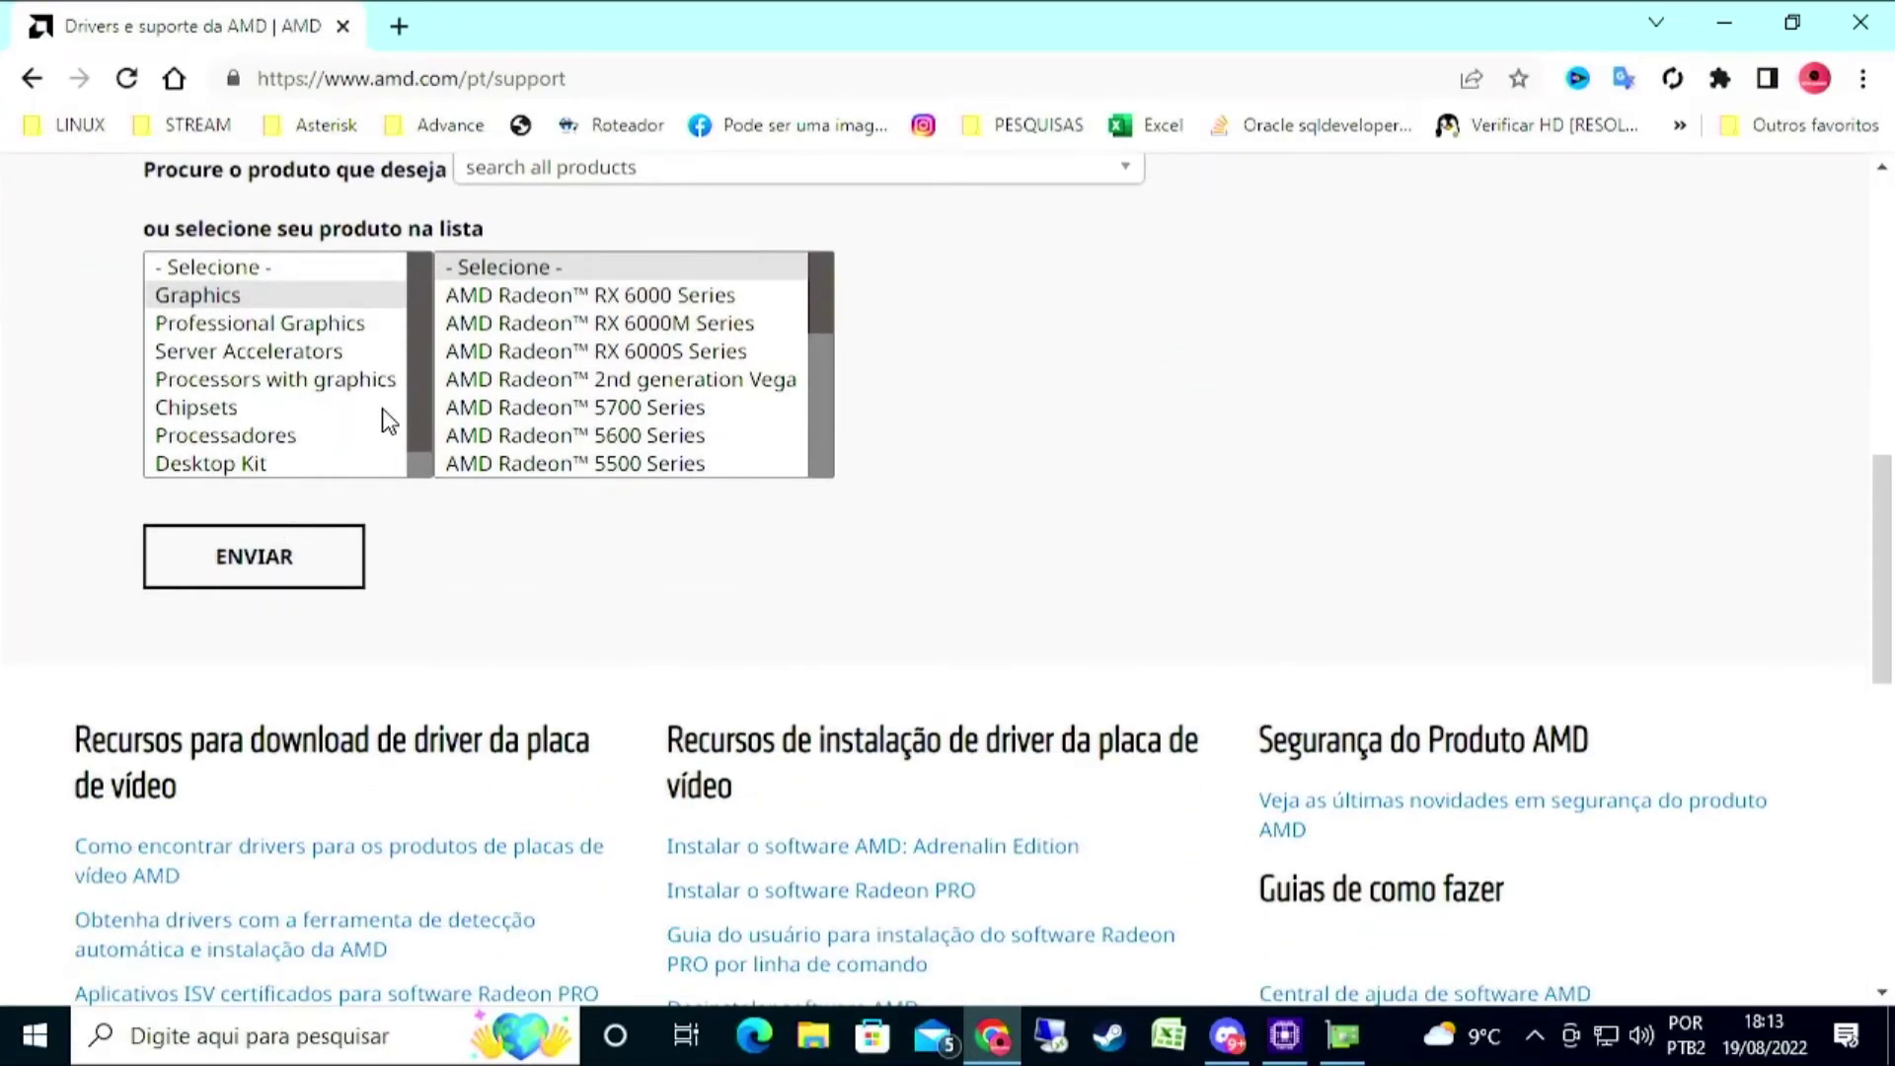
click(353, 380)
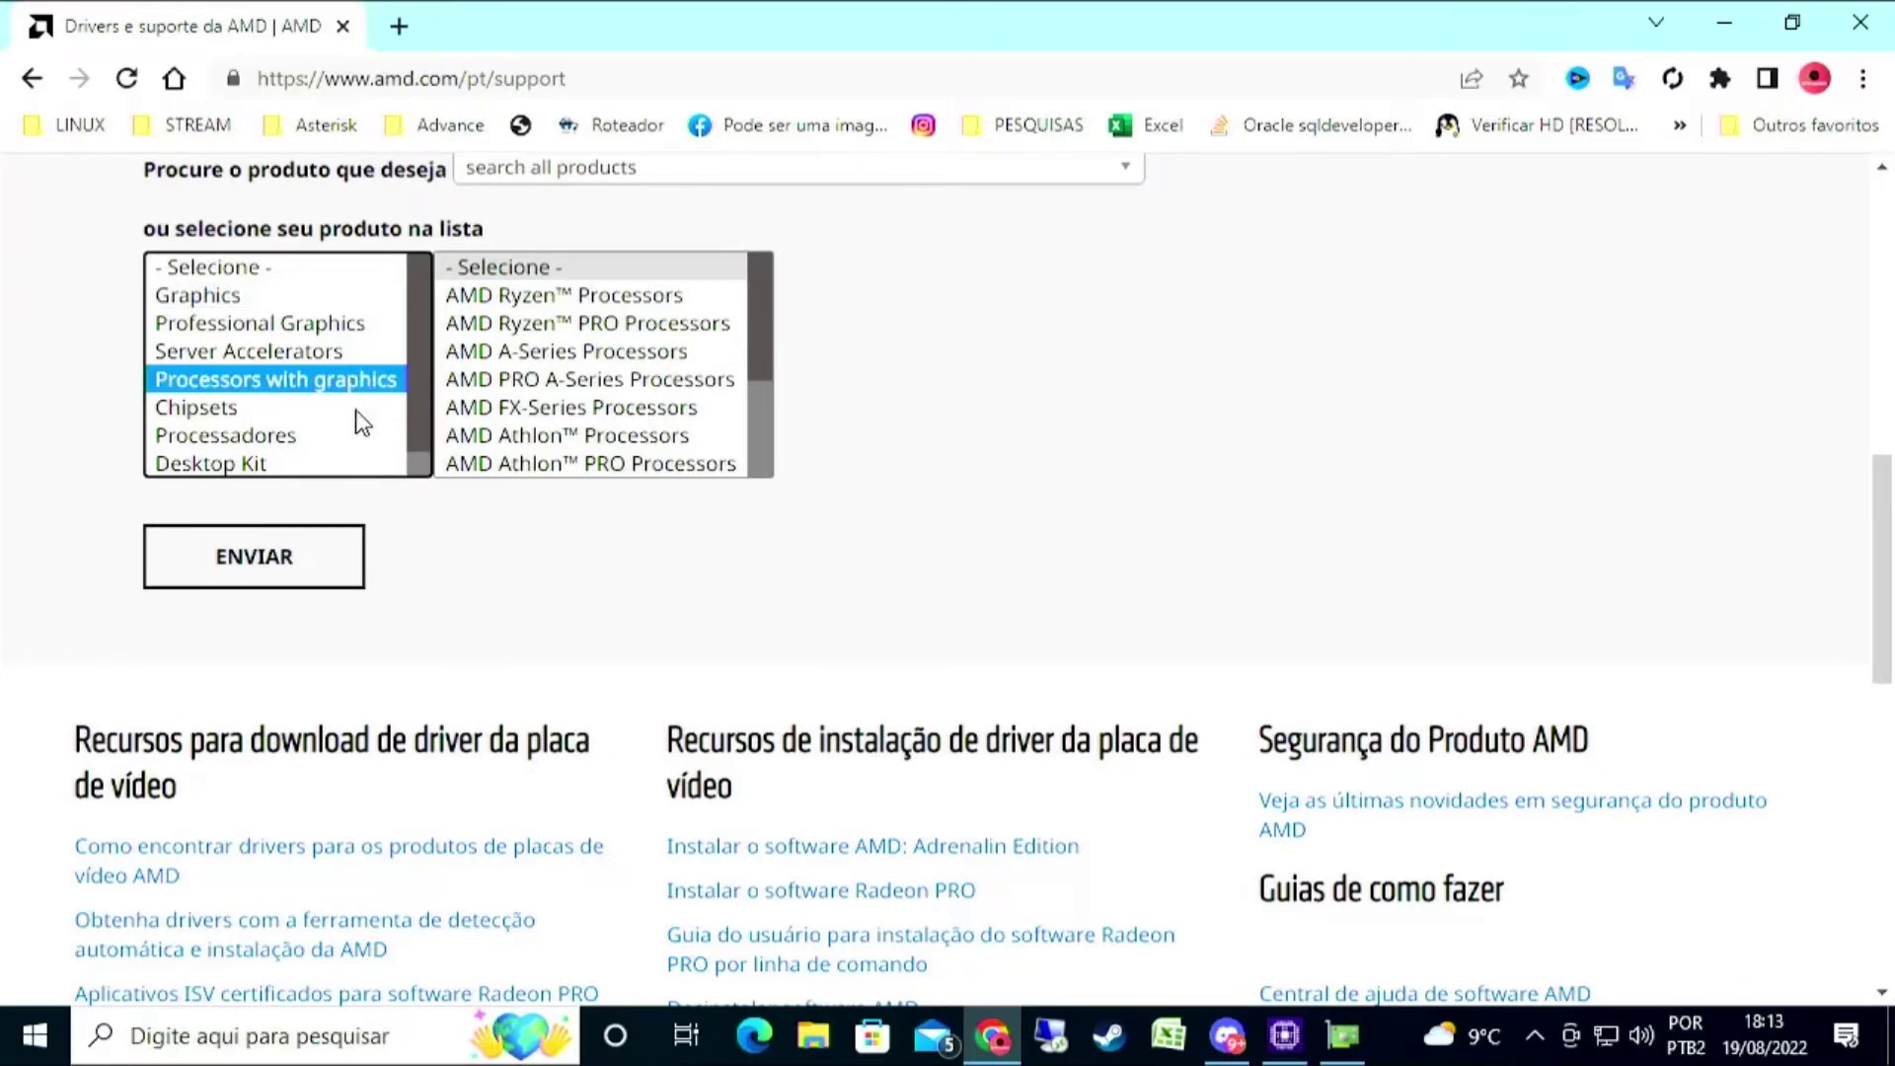
scroll(421, 395, down, 1)
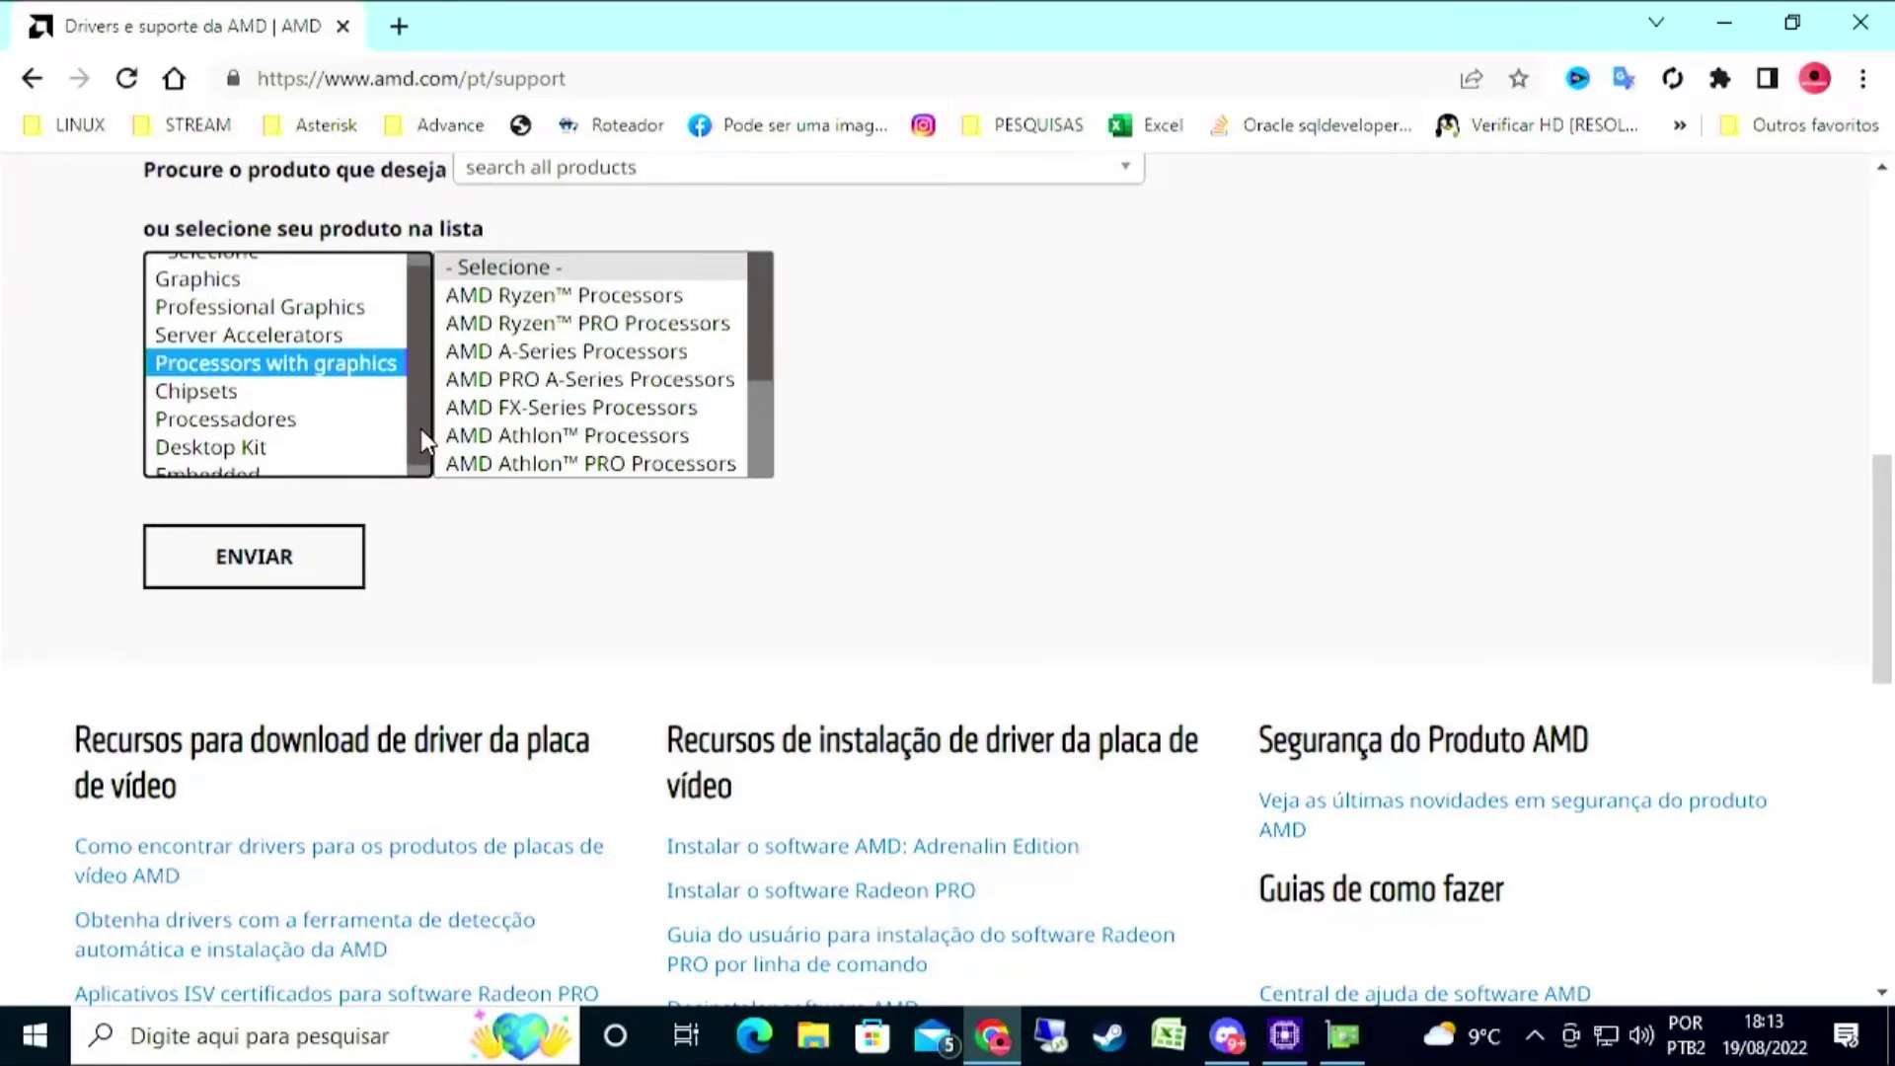
click(756, 342)
scroll(665, 347, down, 1)
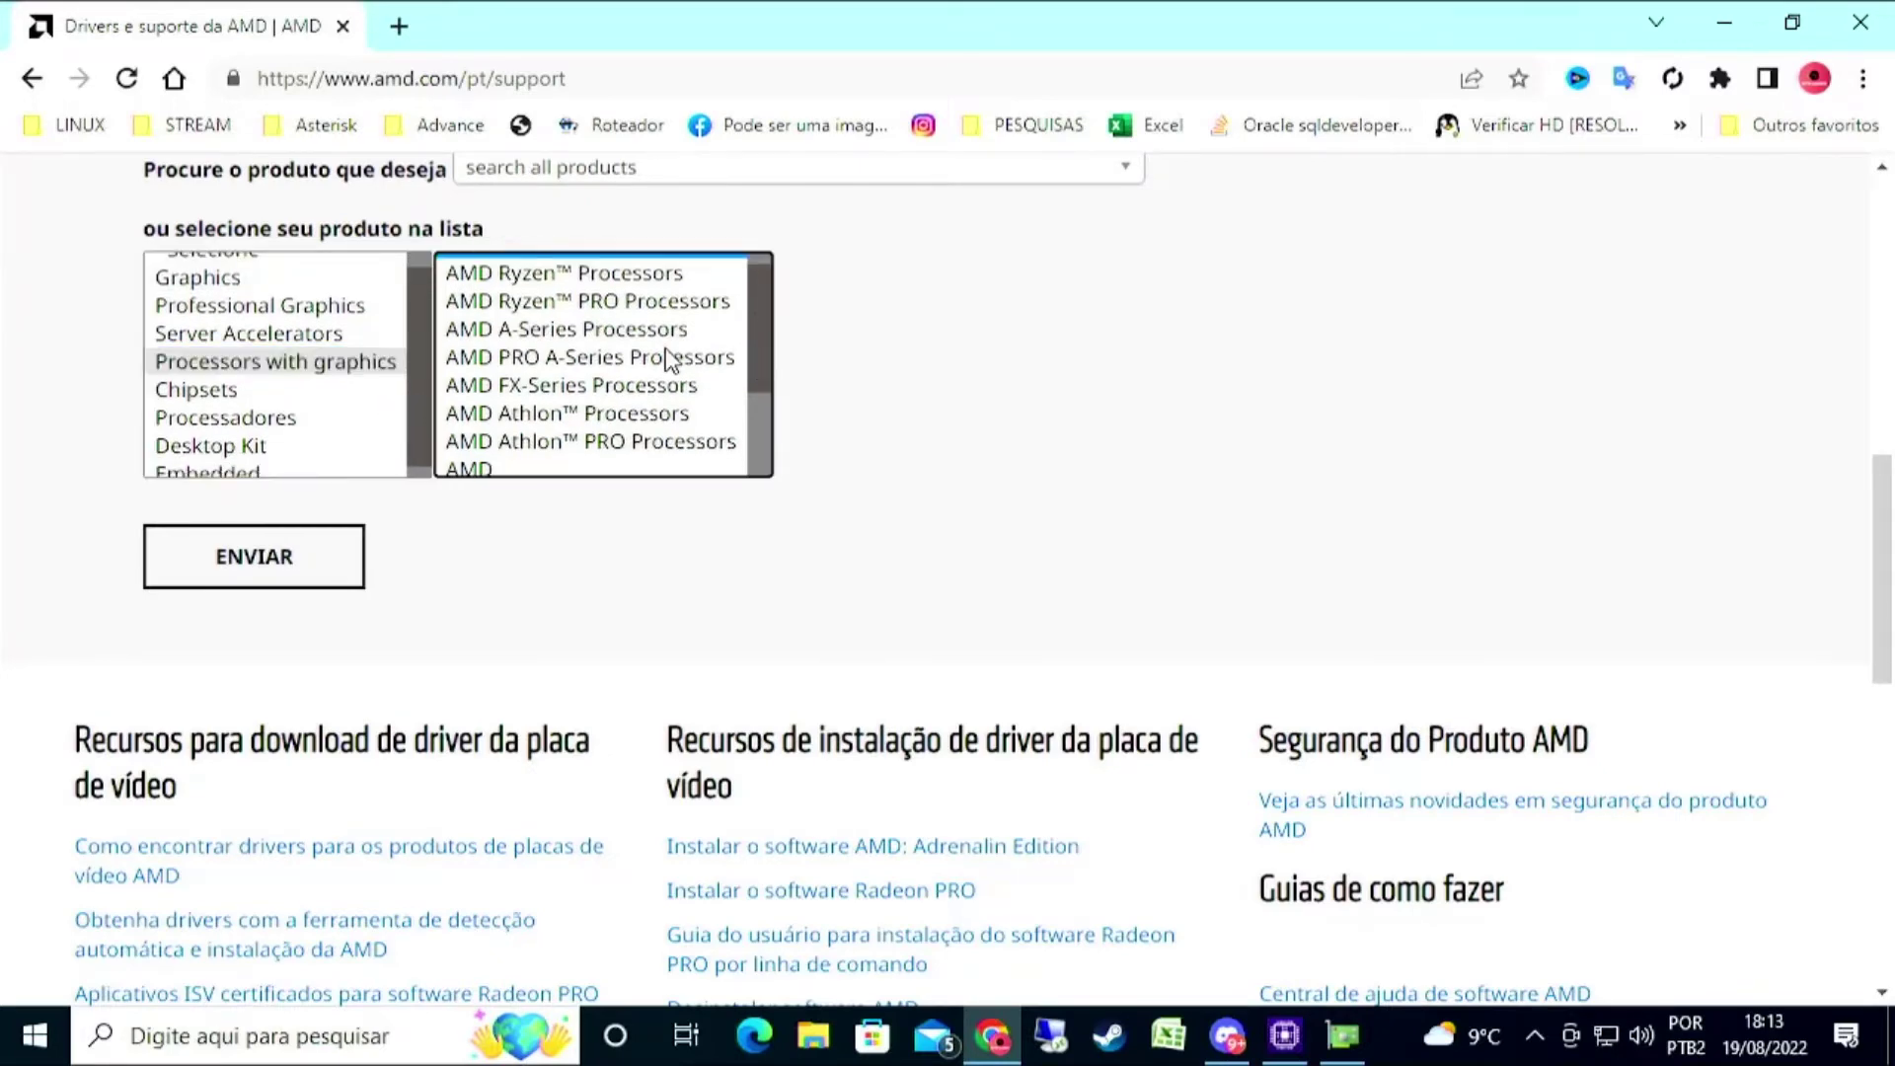
click(606, 301)
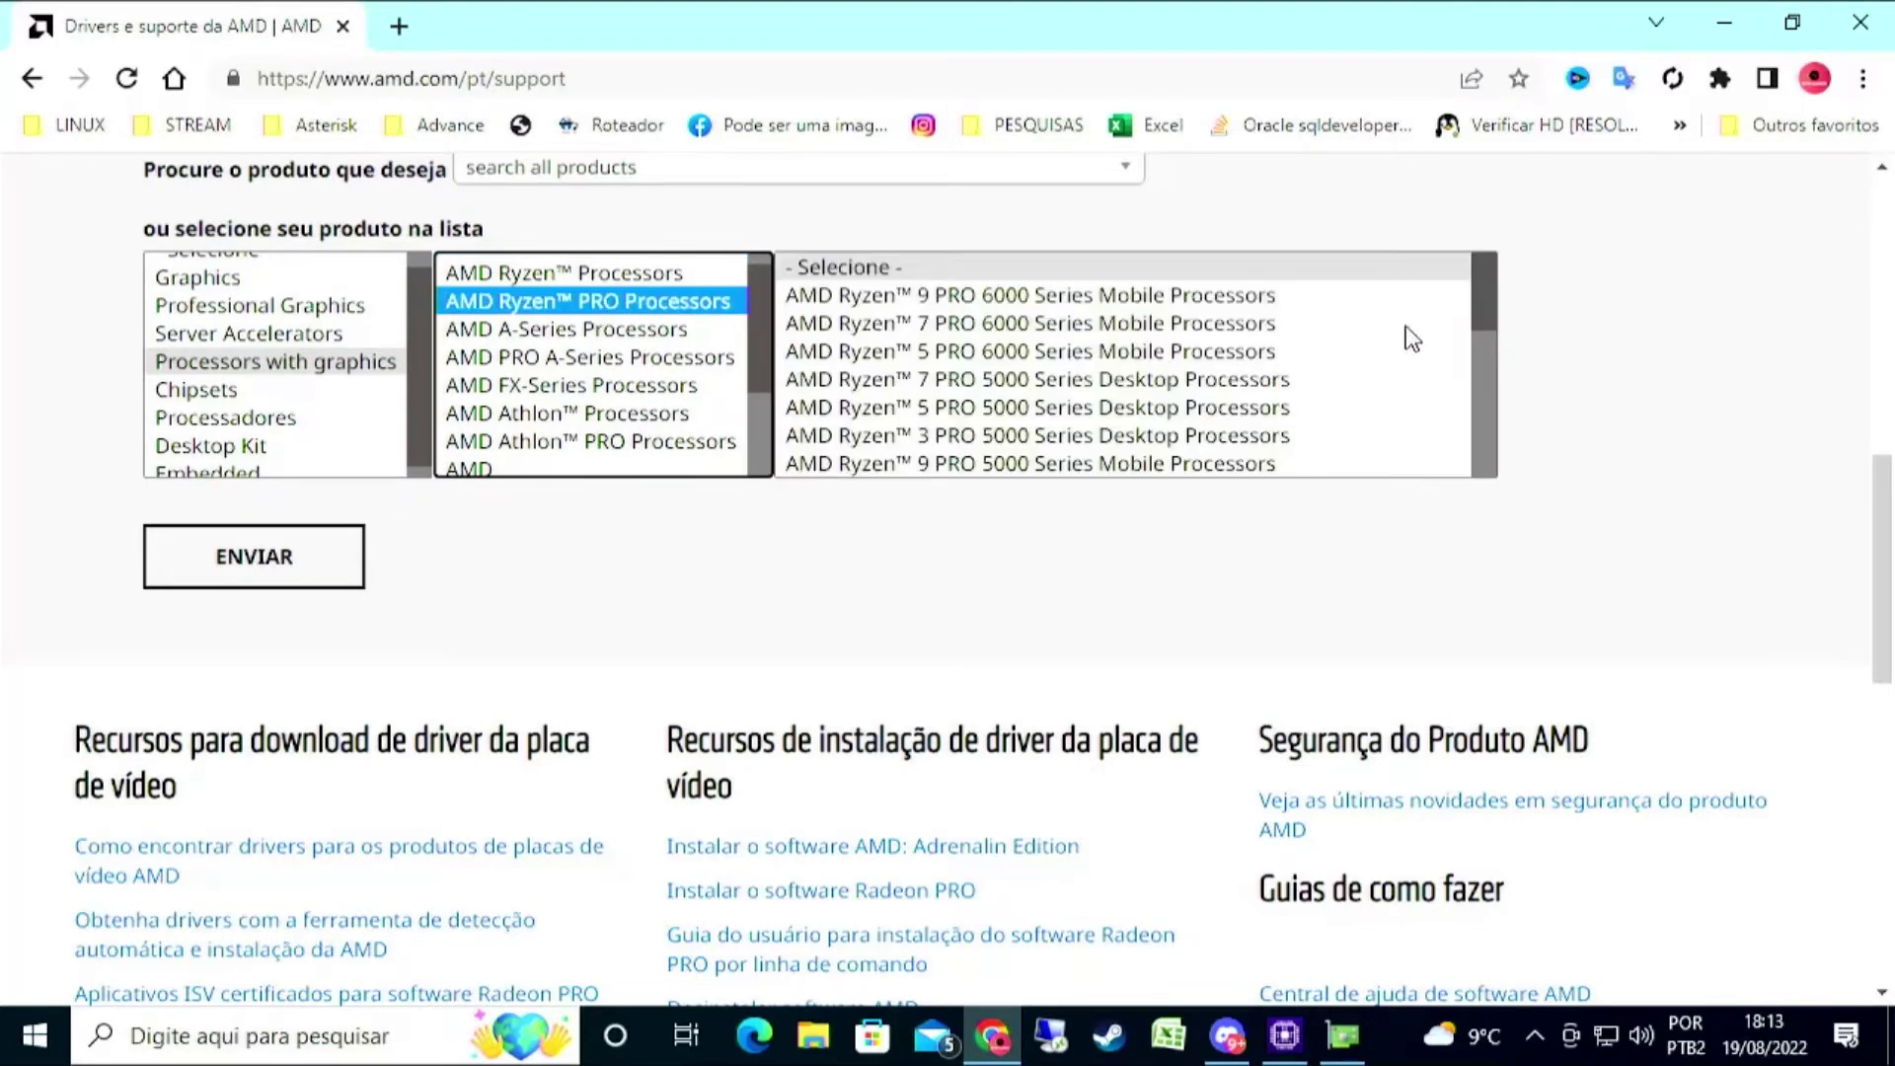
Choose AMD Ryzen 5 PRO 4000 Series Desktop Processors and the AMD Ryzen 5 PRO 4650G model, and submit the product selection.
drag(1482, 302, 1467, 388)
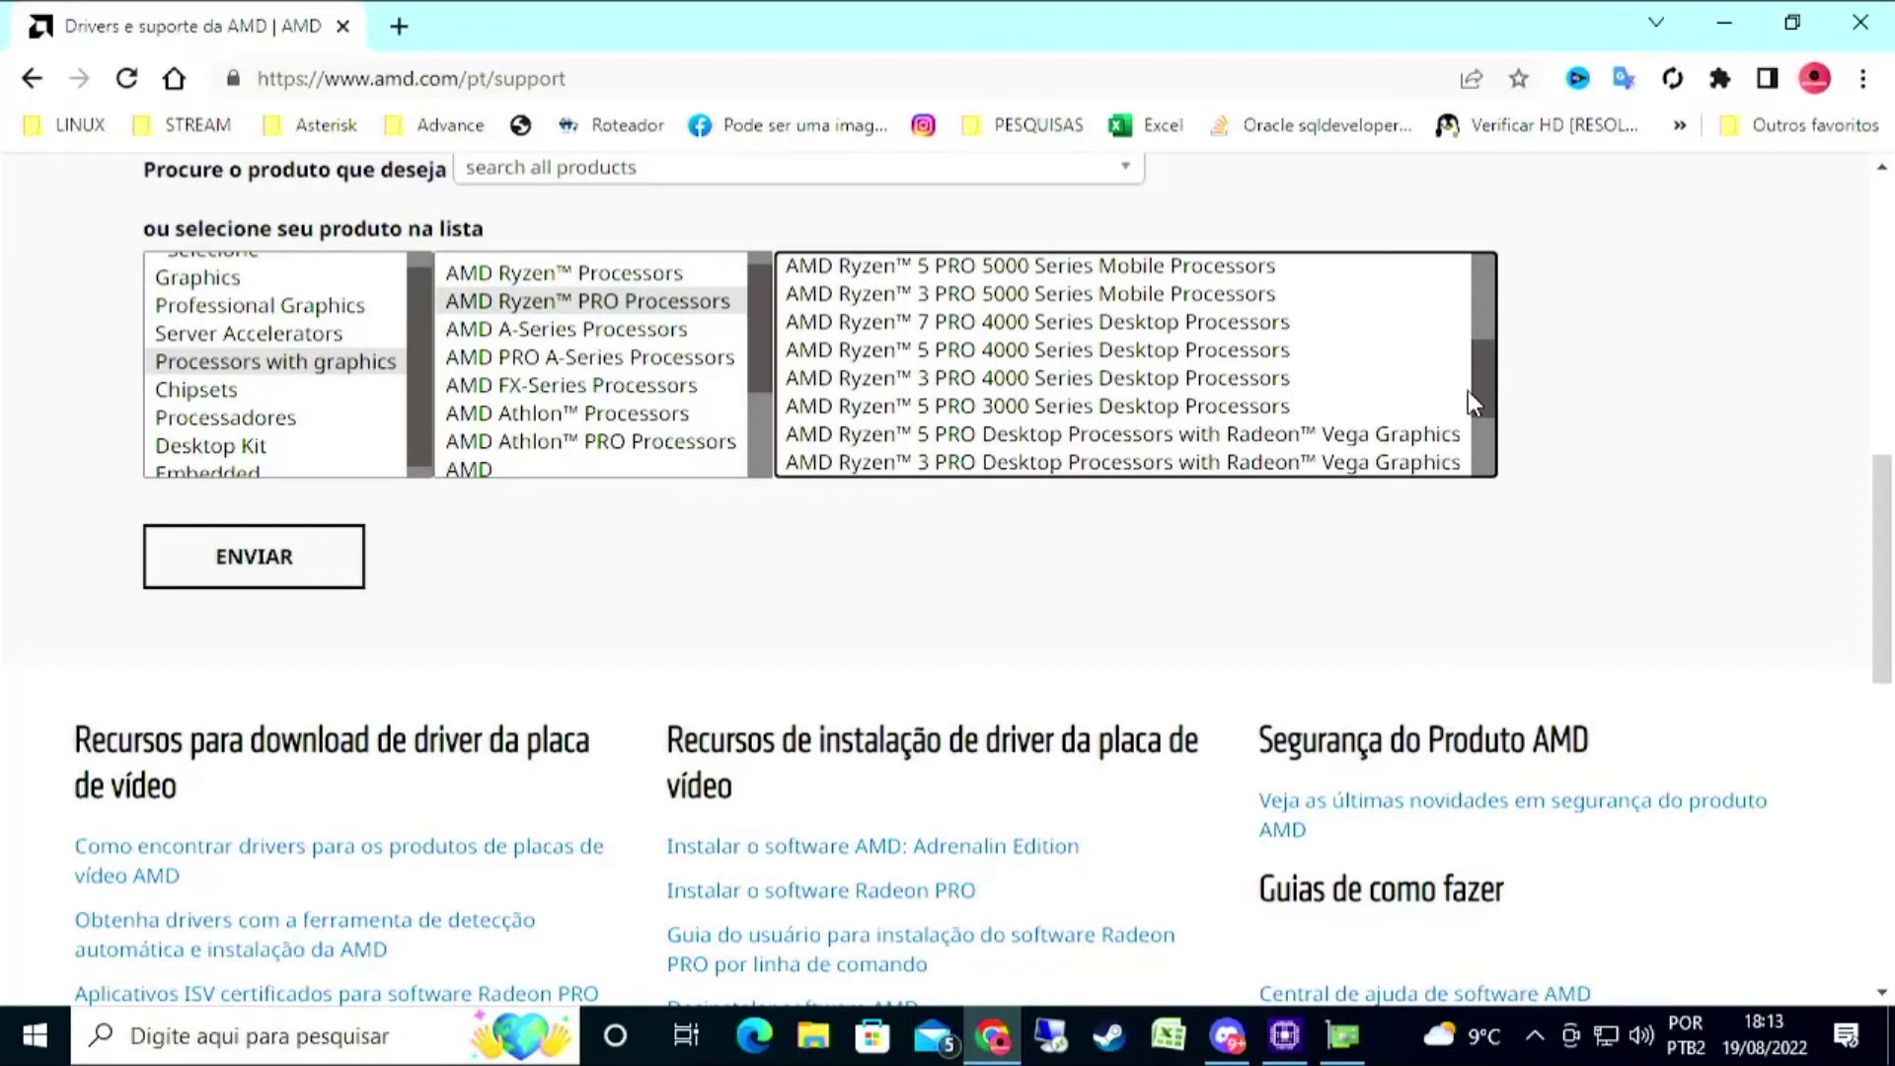
click(990, 353)
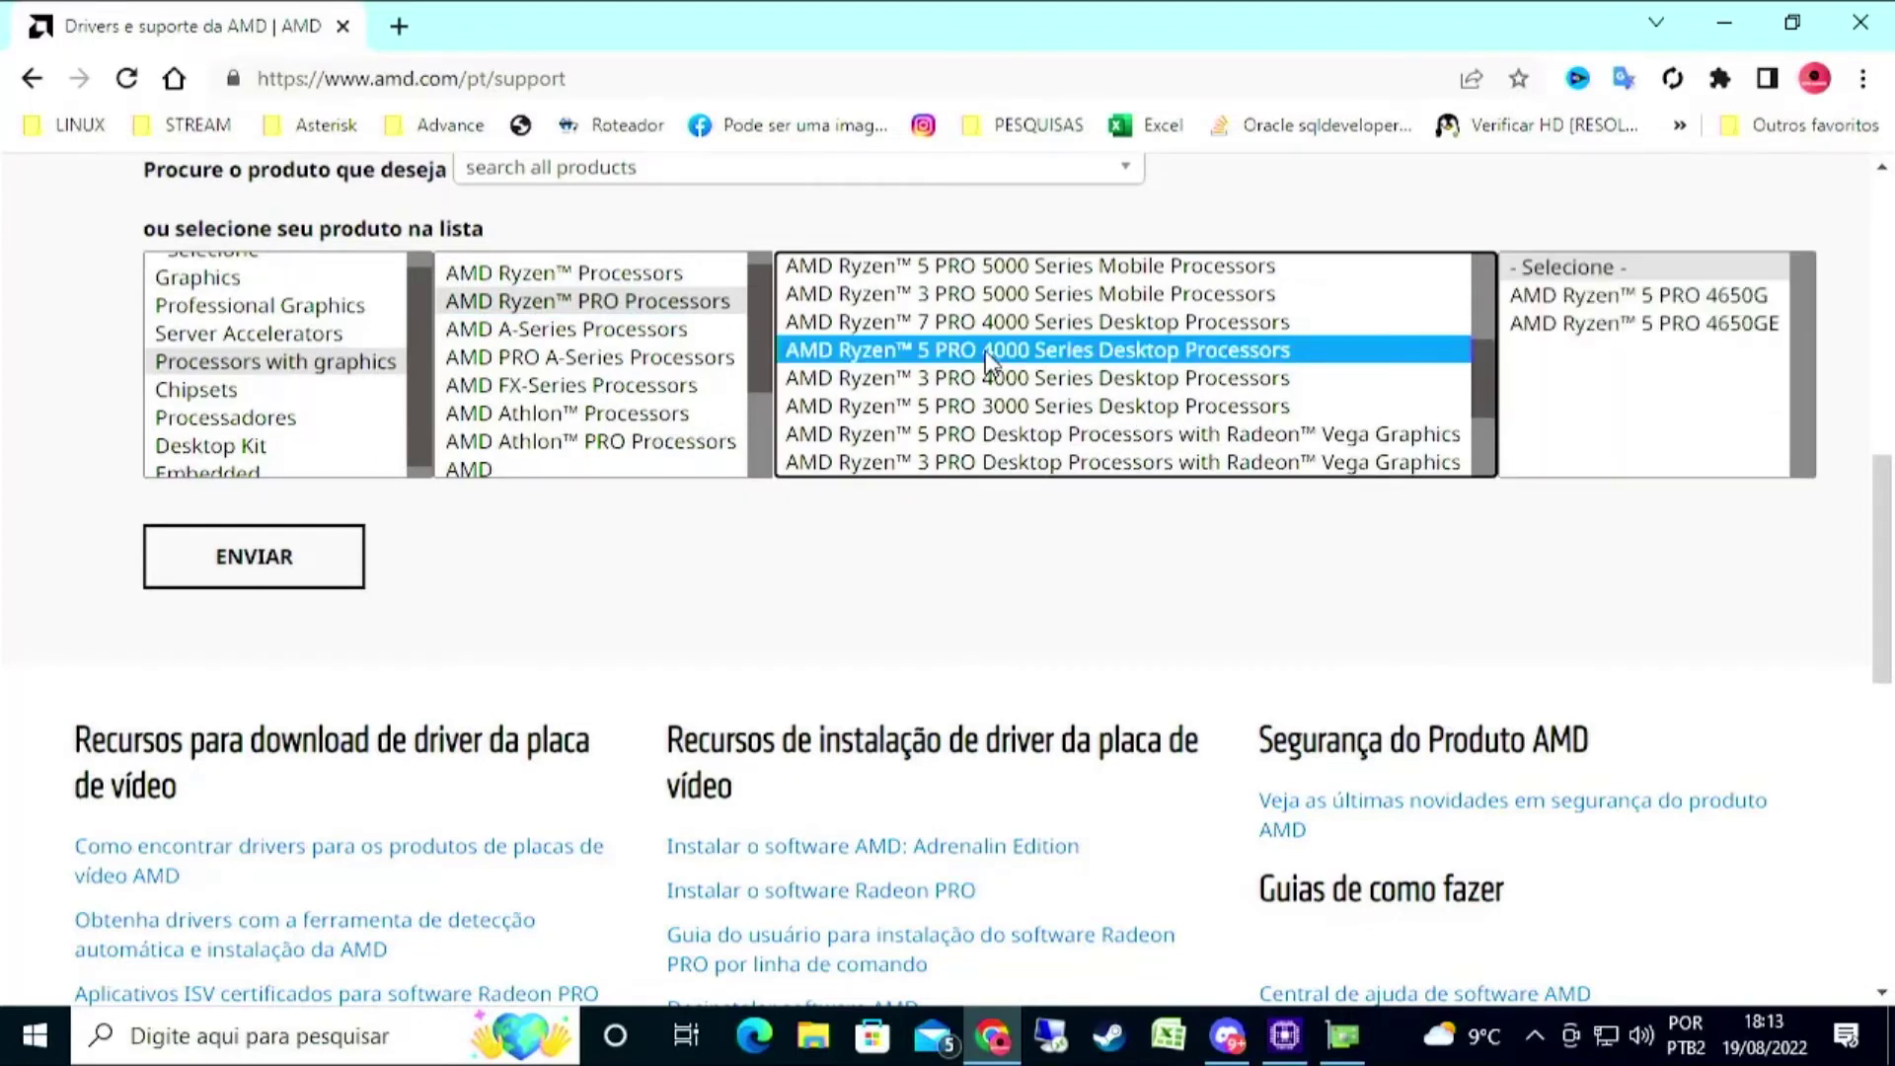
click(1658, 294)
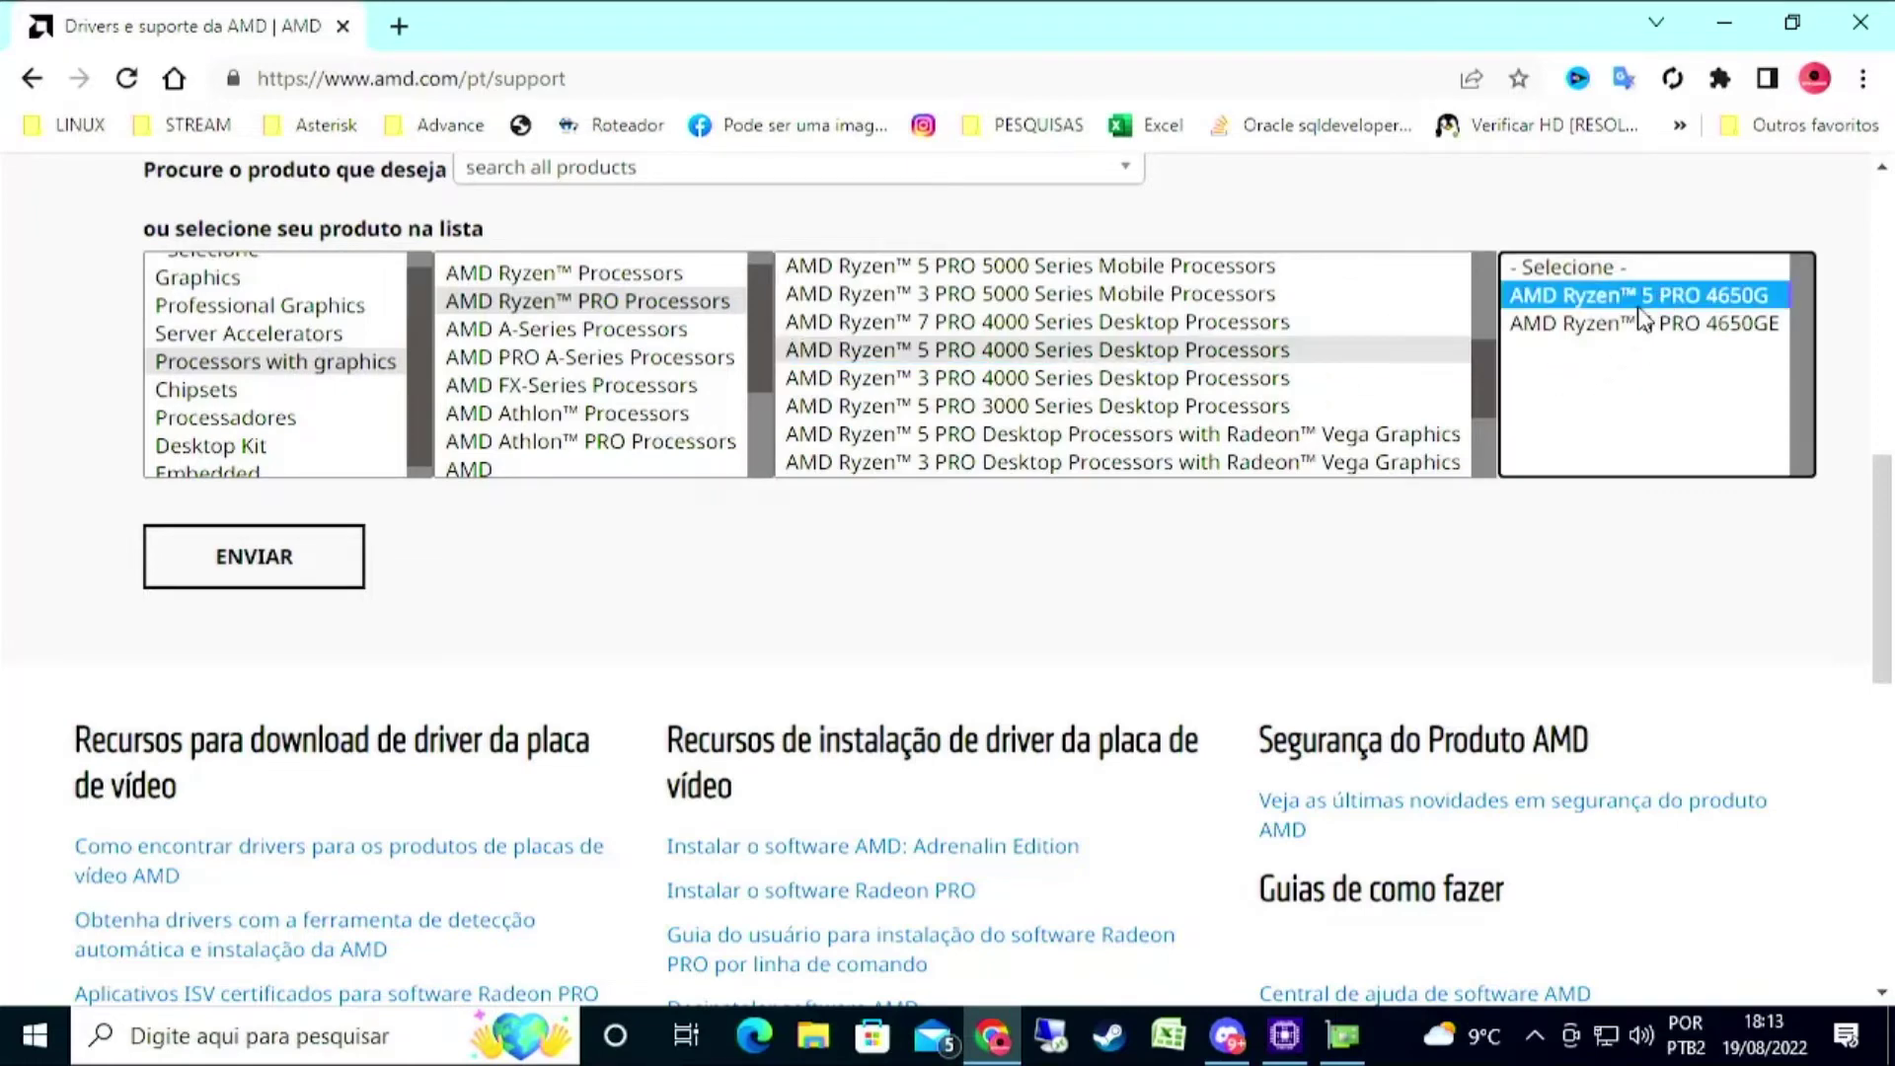
click(296, 558)
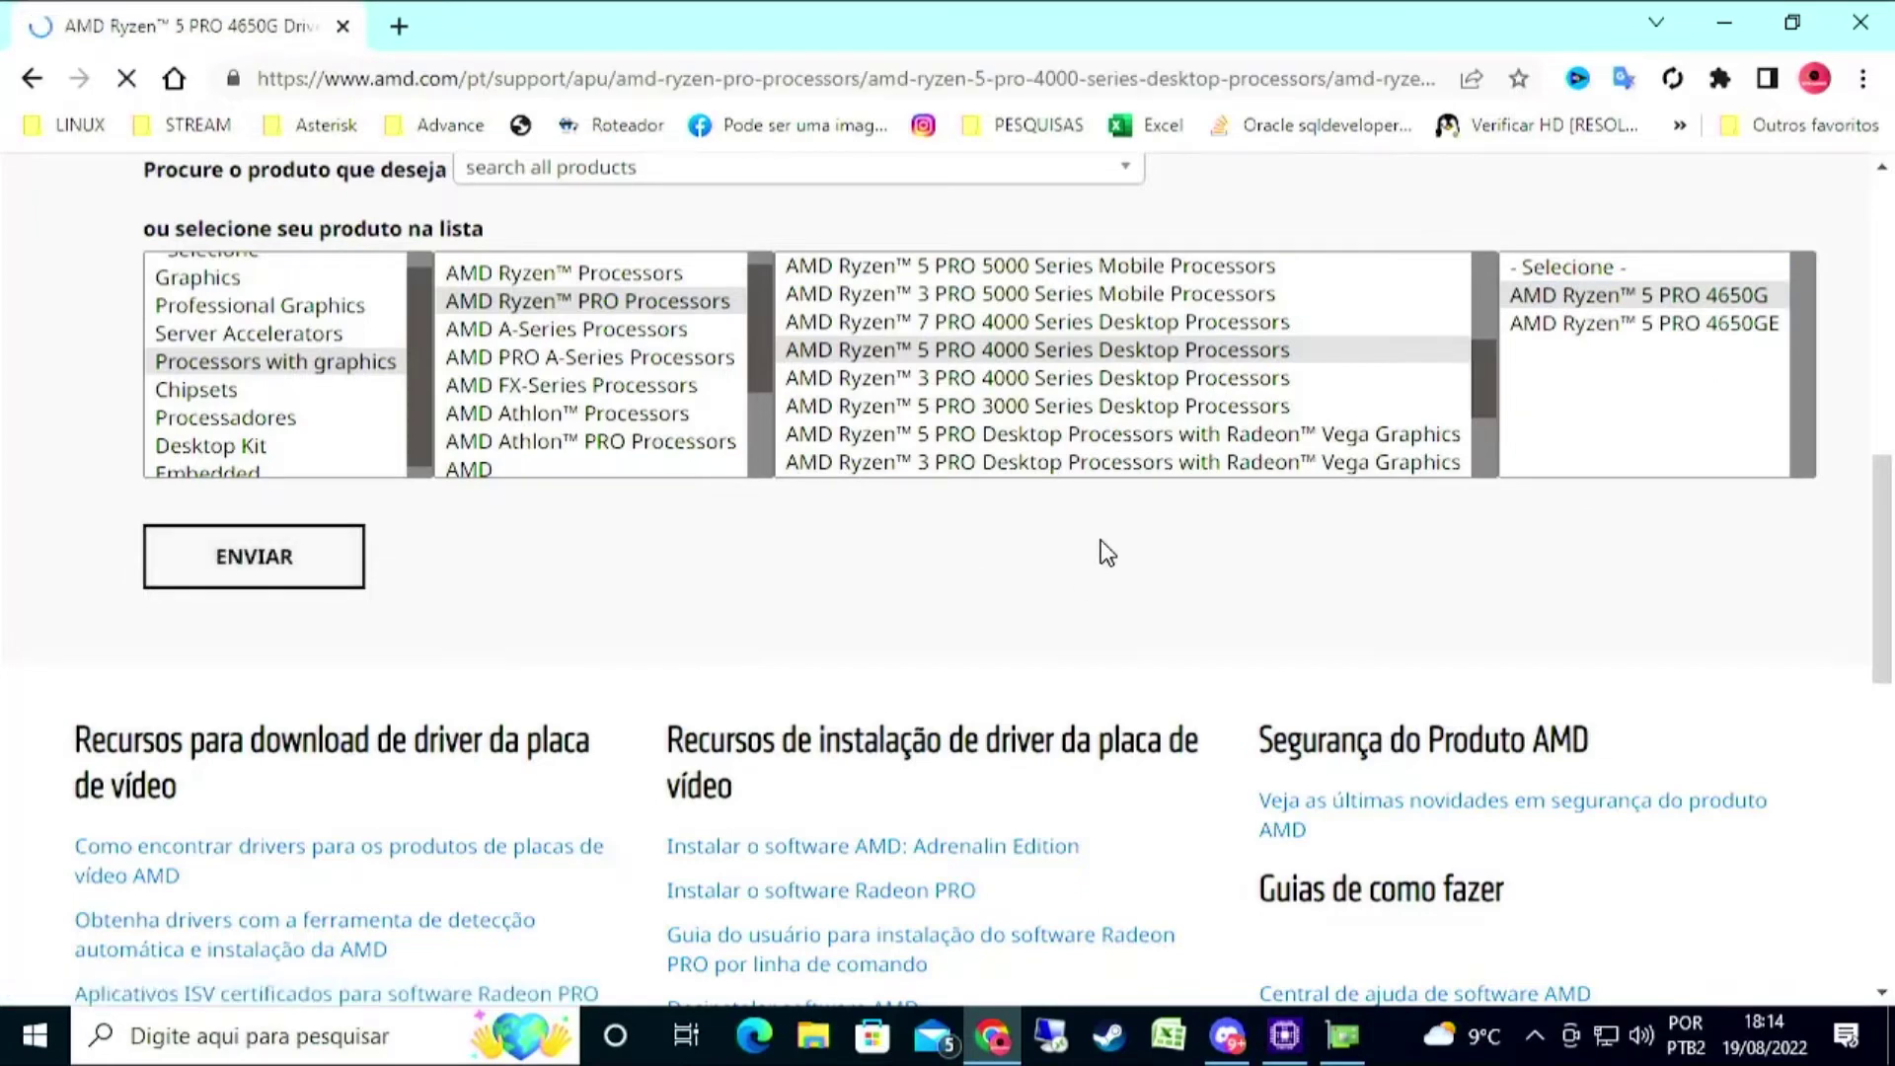
Expand the Windows 10 - 64-Bit edition, review the listed drivers, and start the download of Adrenalin 22.5.1 Recommended (WHQL).
scroll(386, 537, down, 2)
scroll(386, 537, down, 2)
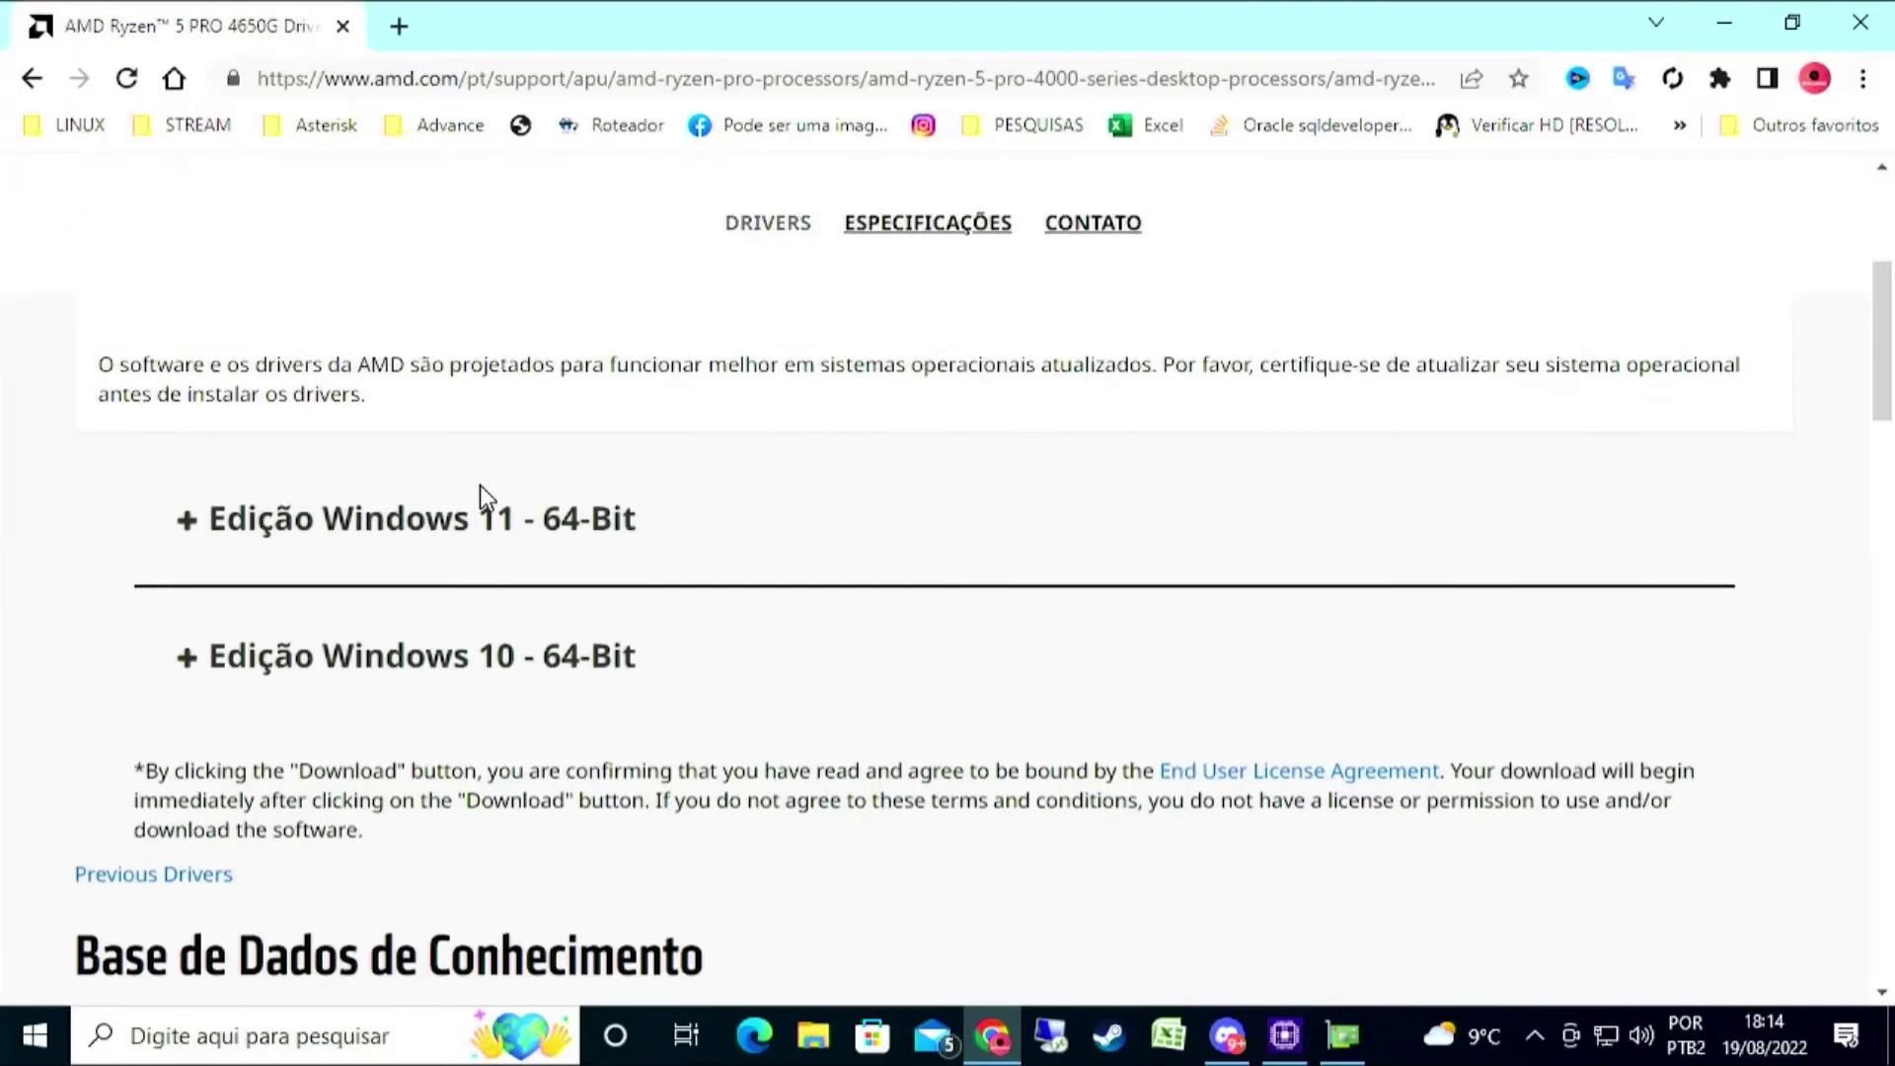
click(524, 667)
scroll(774, 717, down, 3)
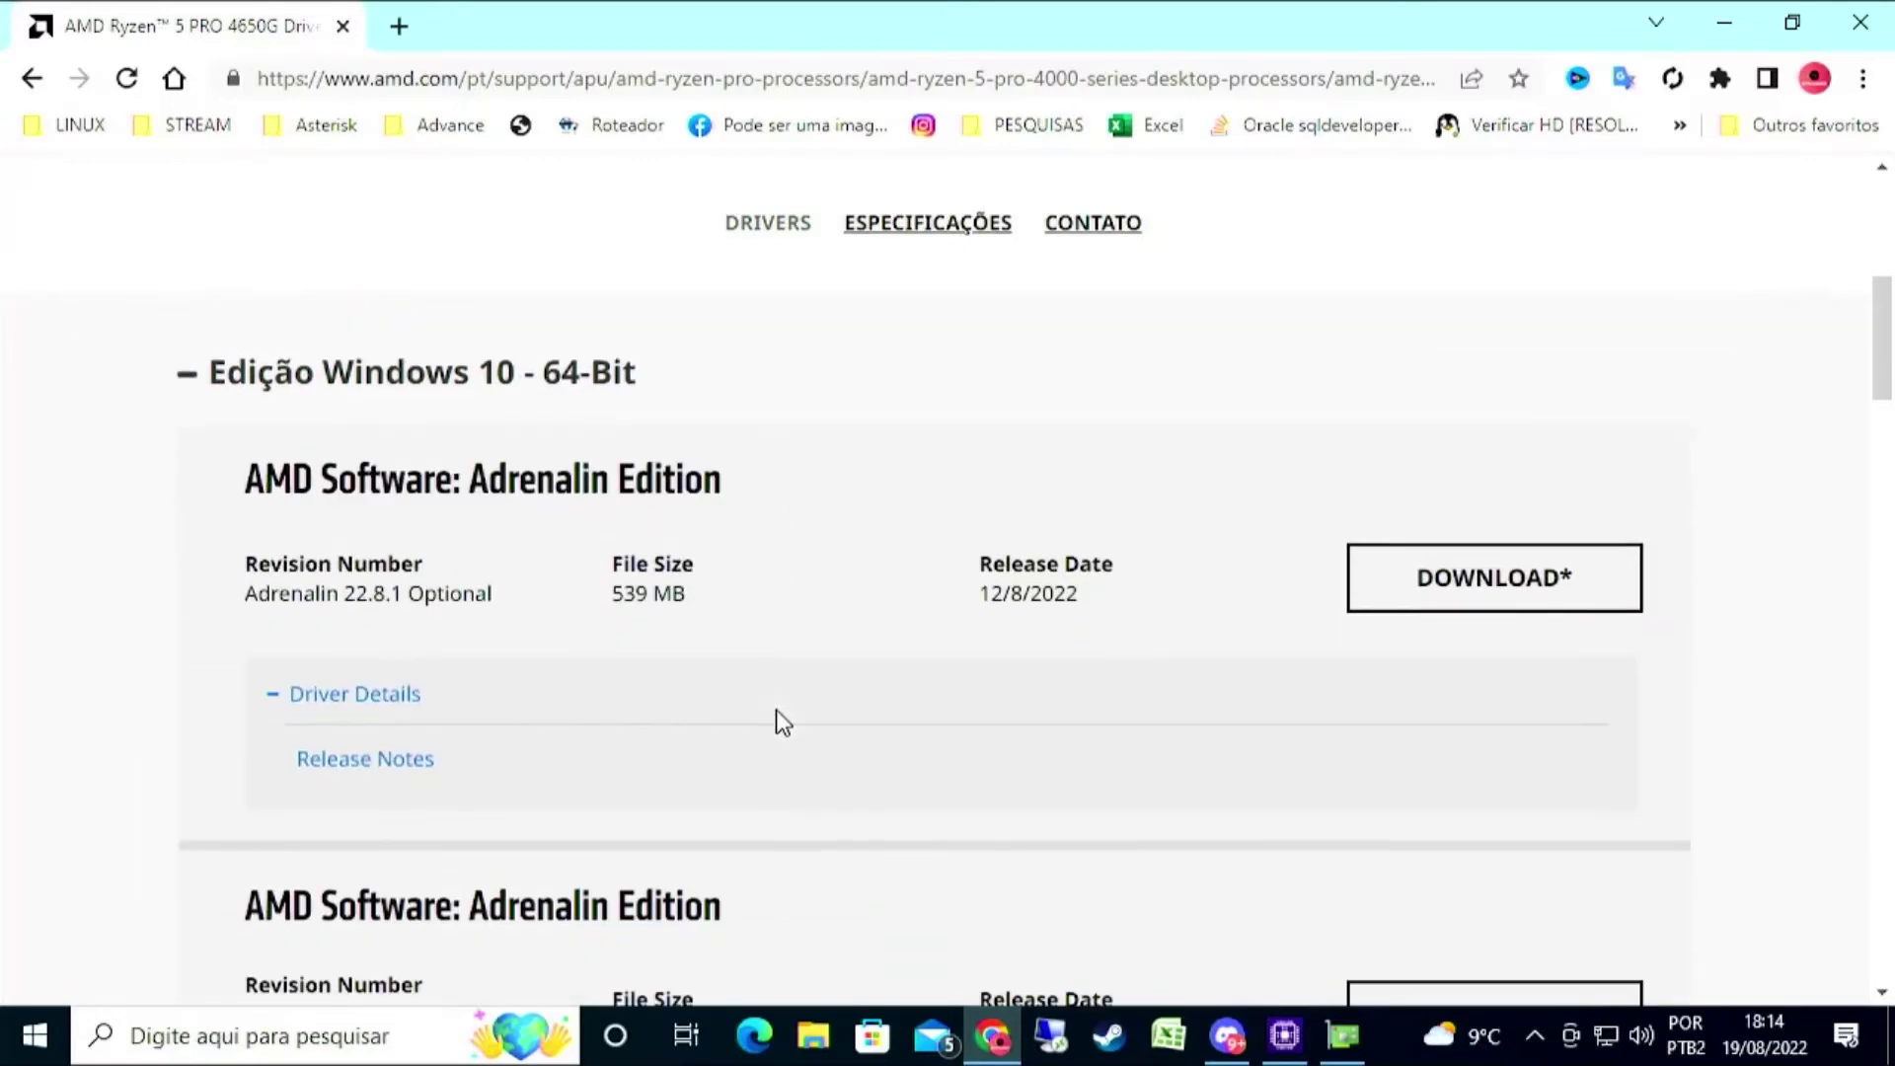
scroll(760, 498, down, 3)
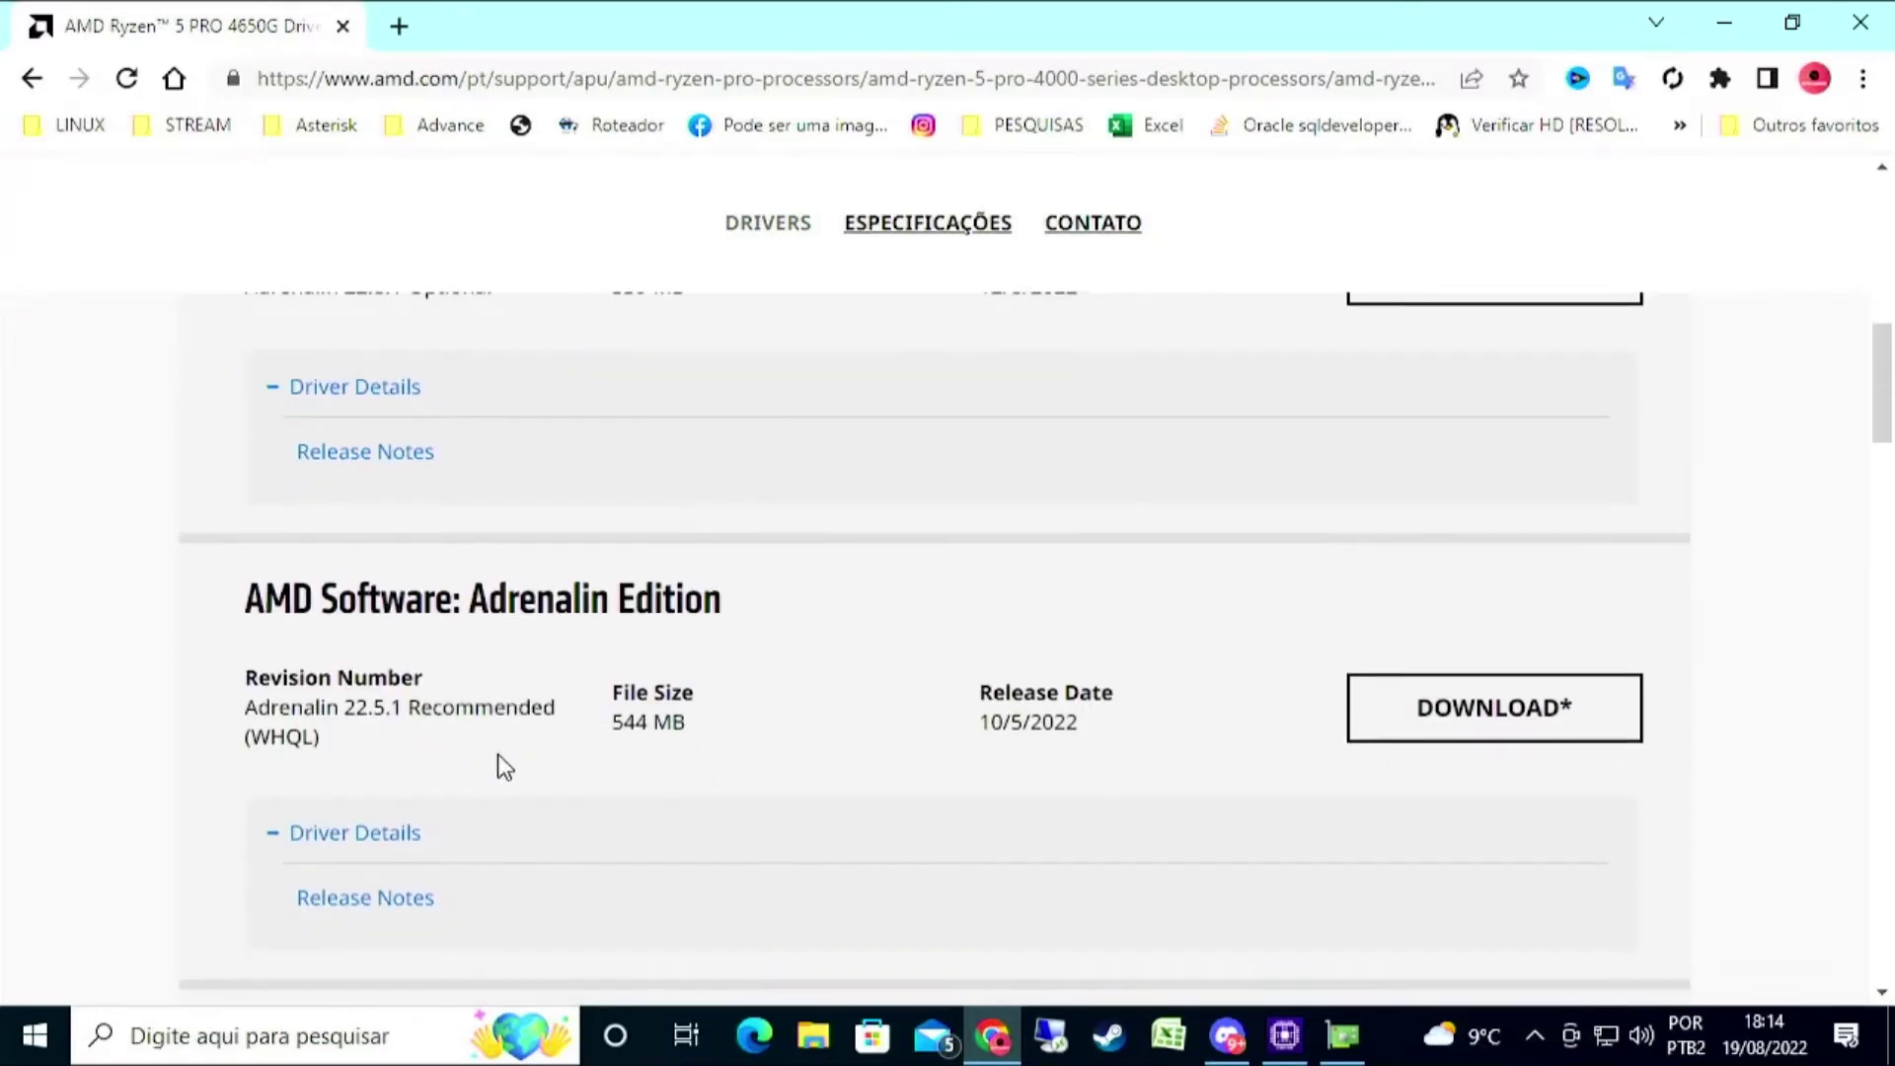
scroll(478, 753, down, 13)
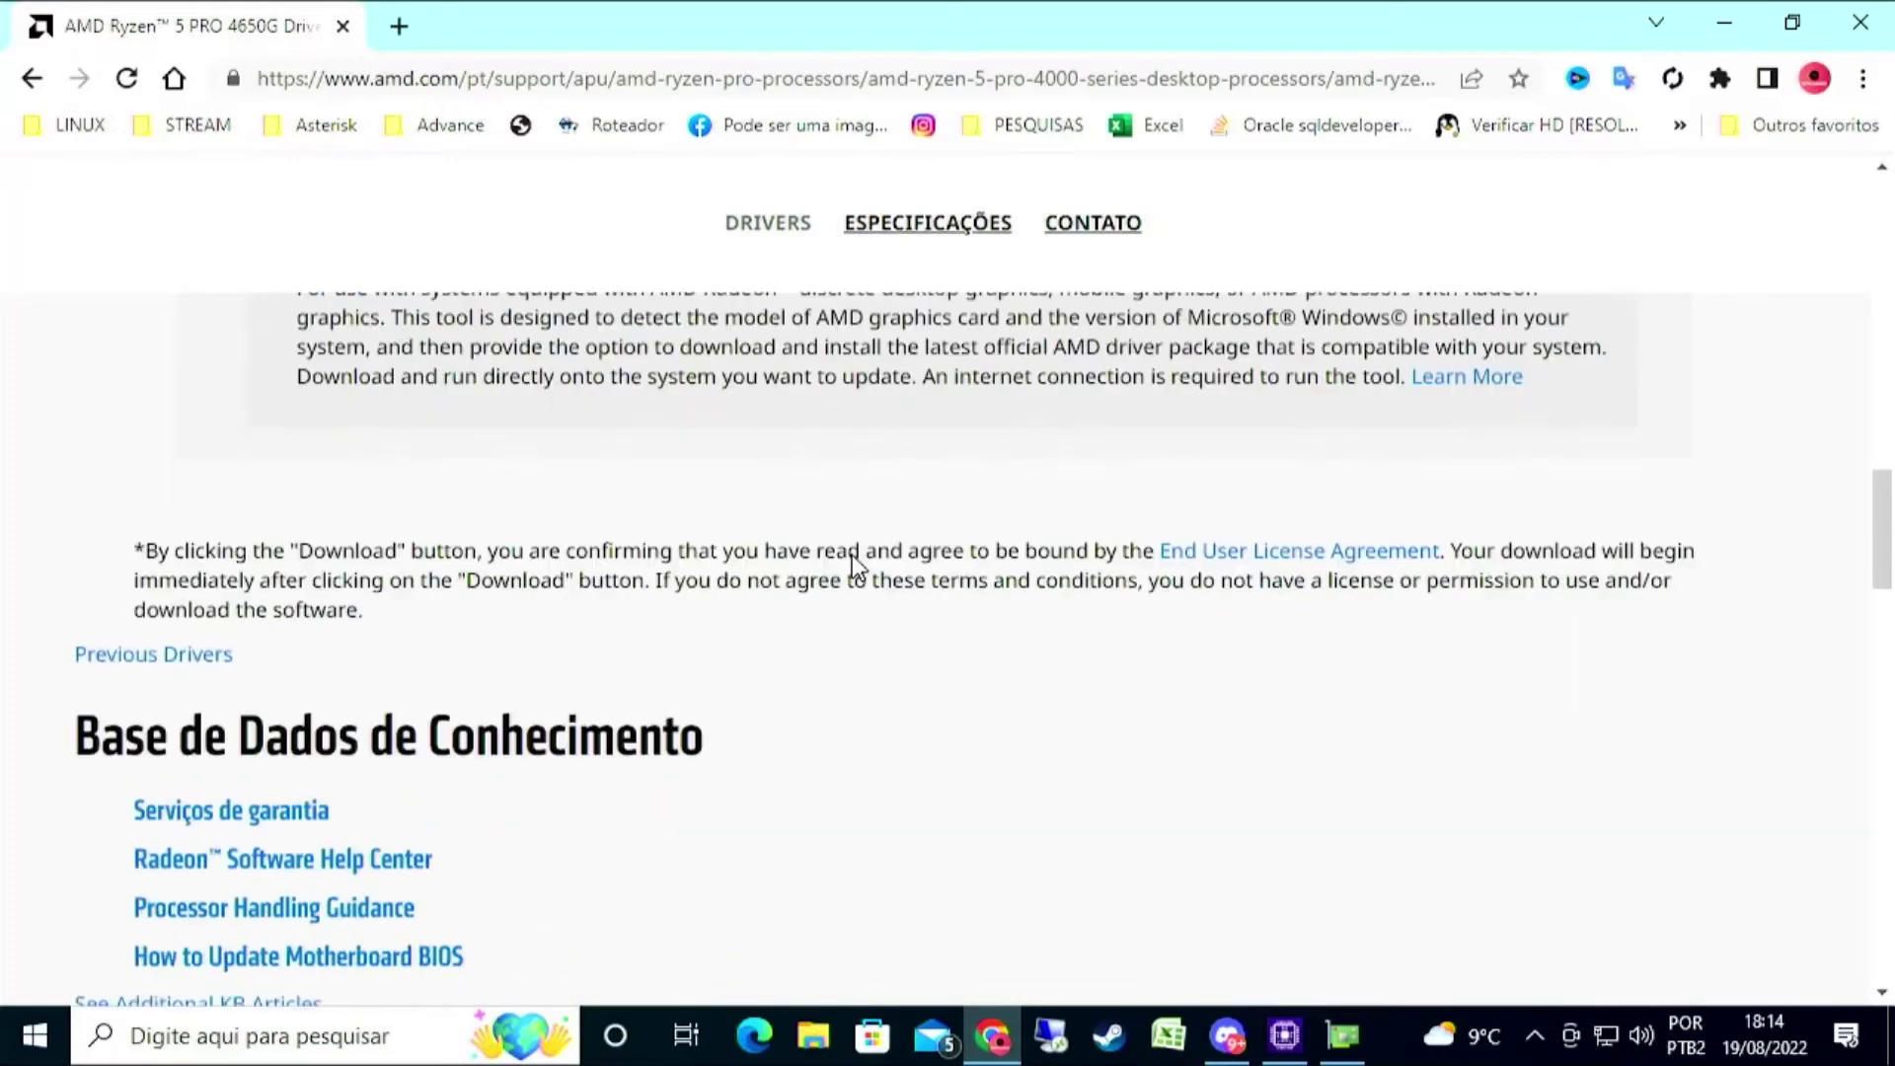
scroll(842, 588, up, 12)
scroll(668, 655, down, 3)
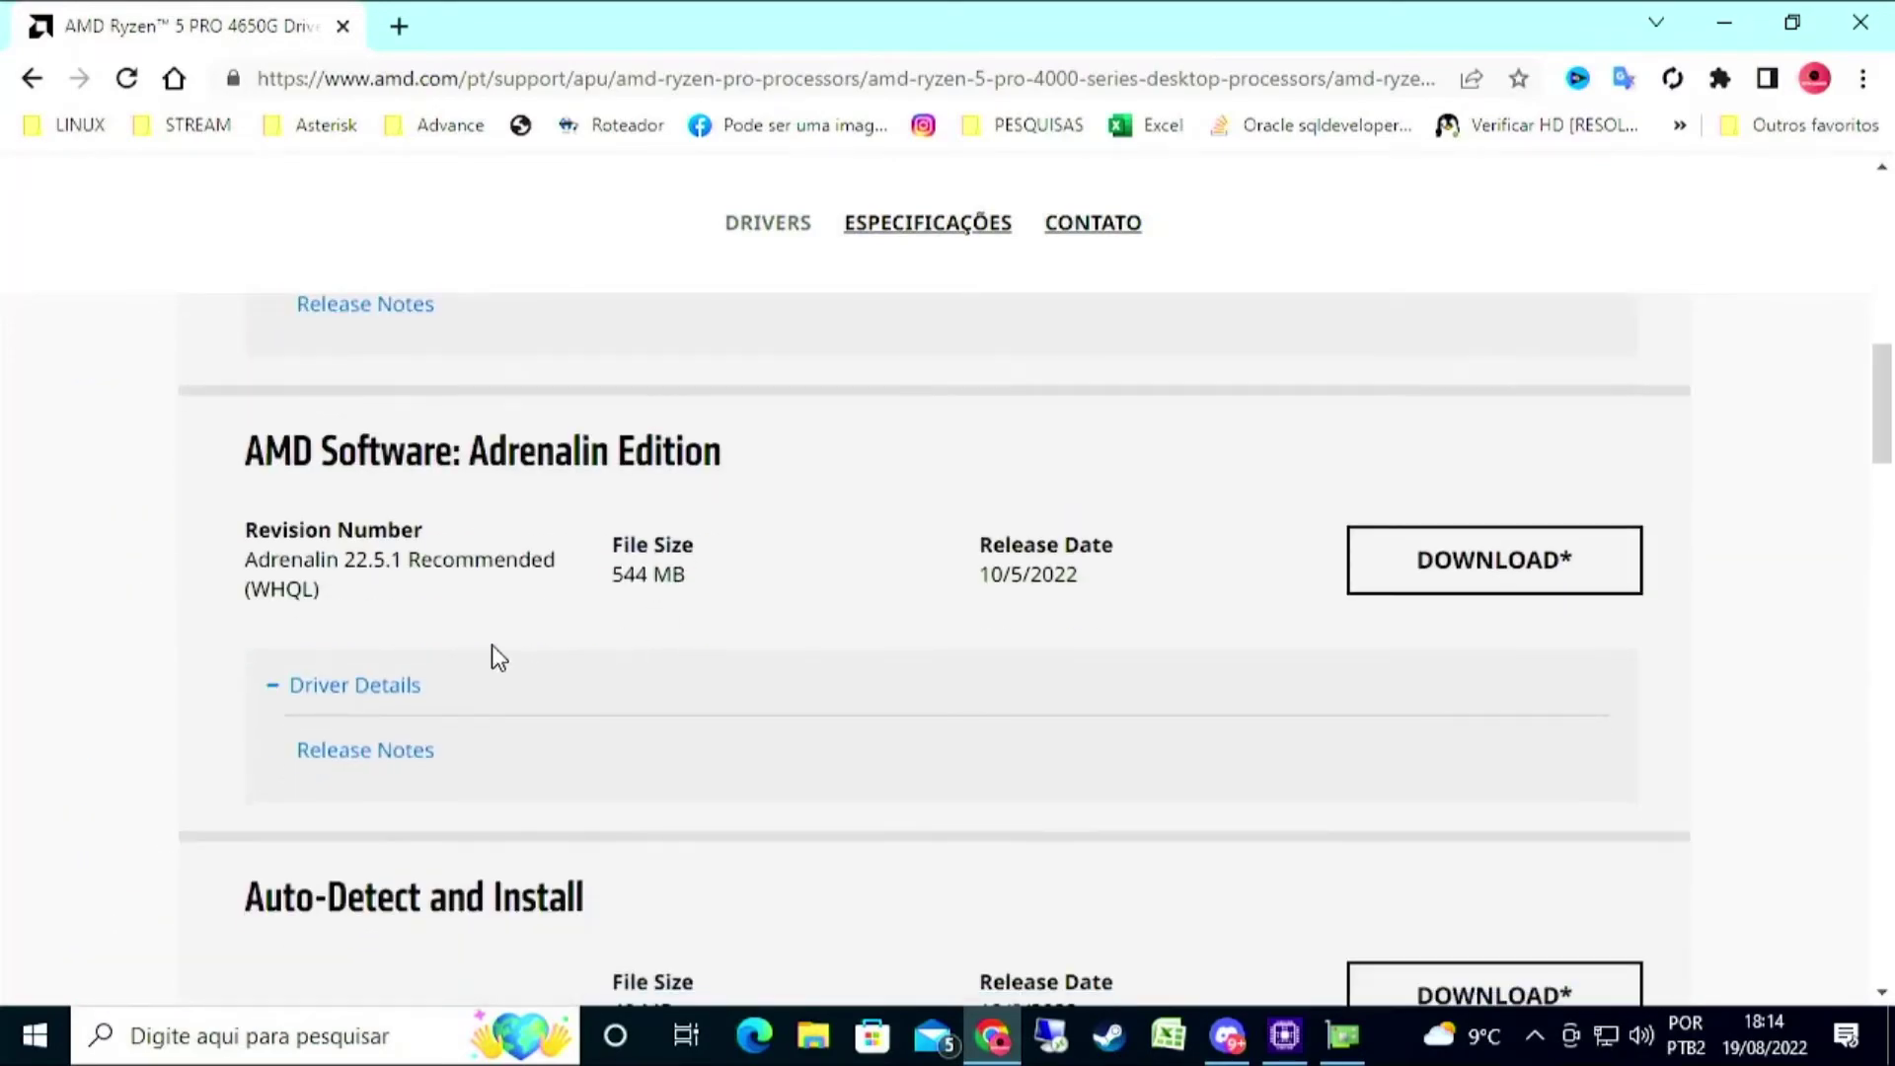
scroll(399, 642, down, 2)
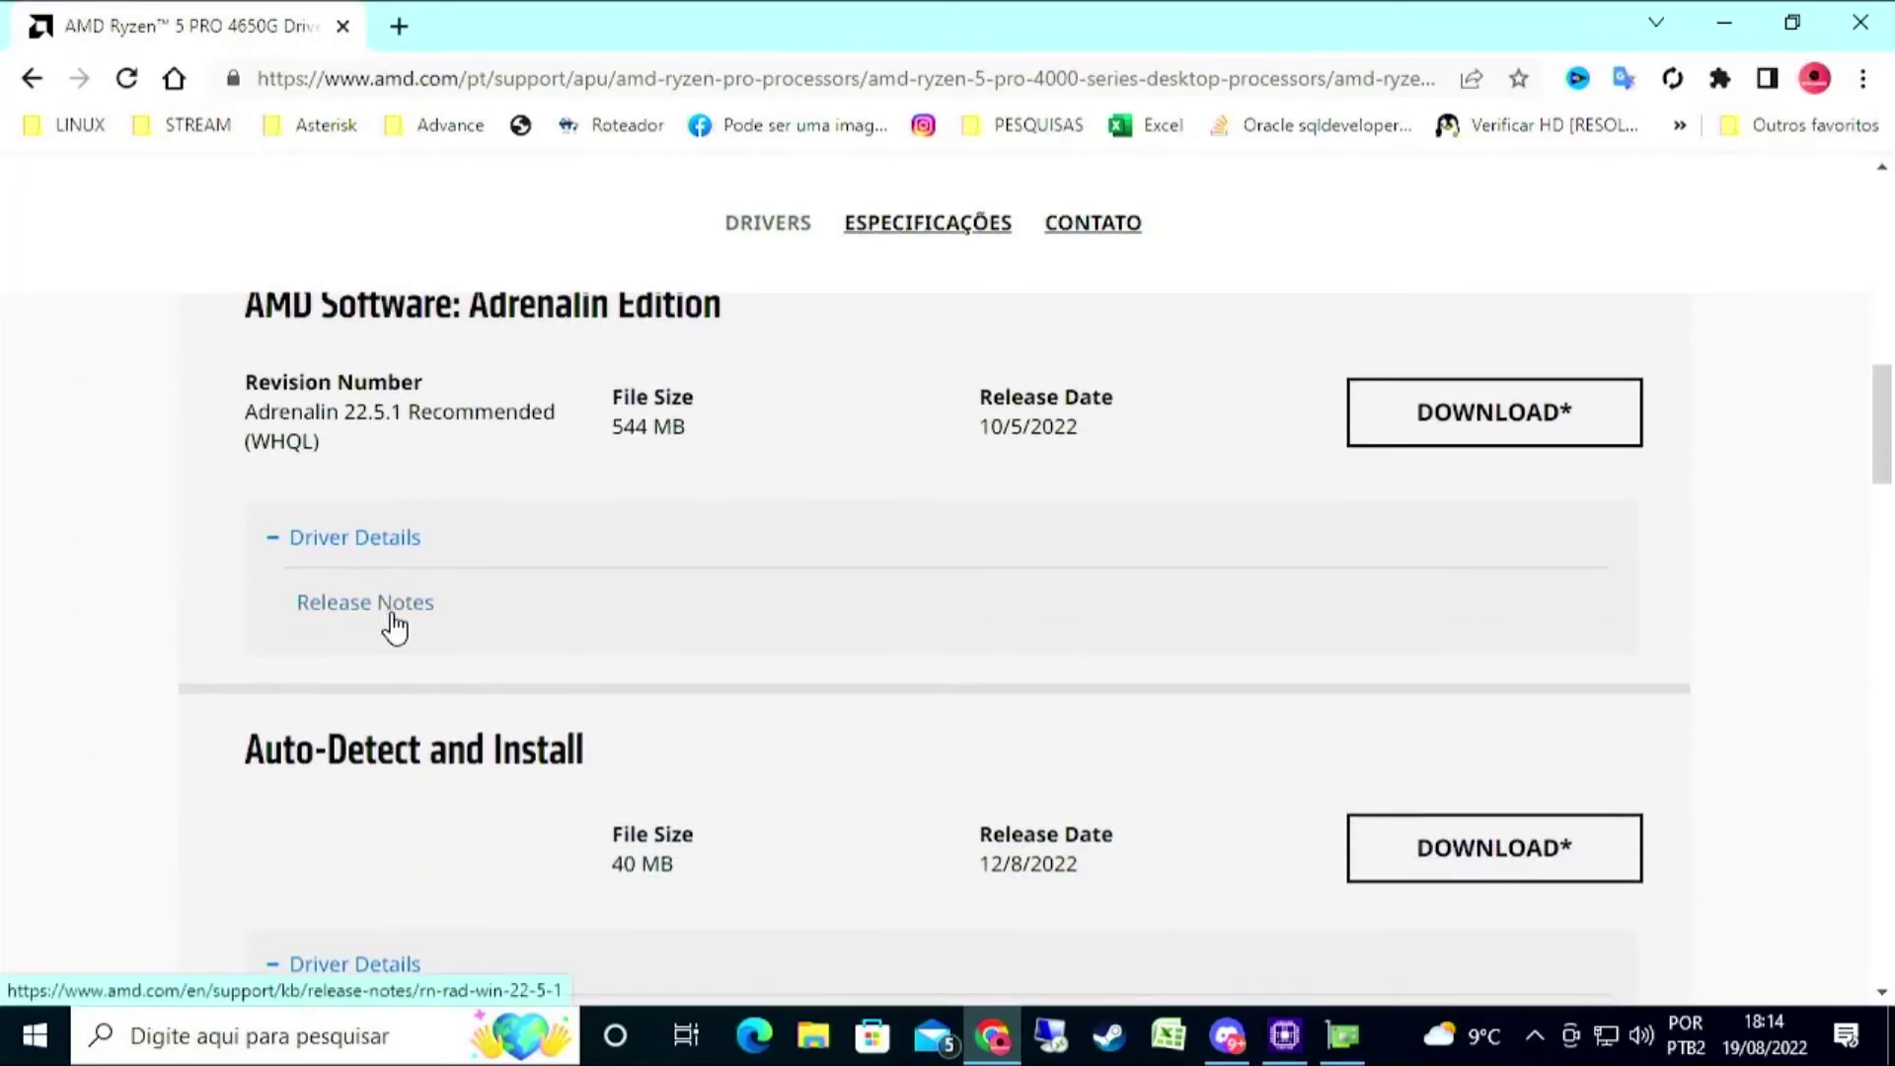
scroll(909, 689, down, 3)
scroll(1151, 690, up, 6)
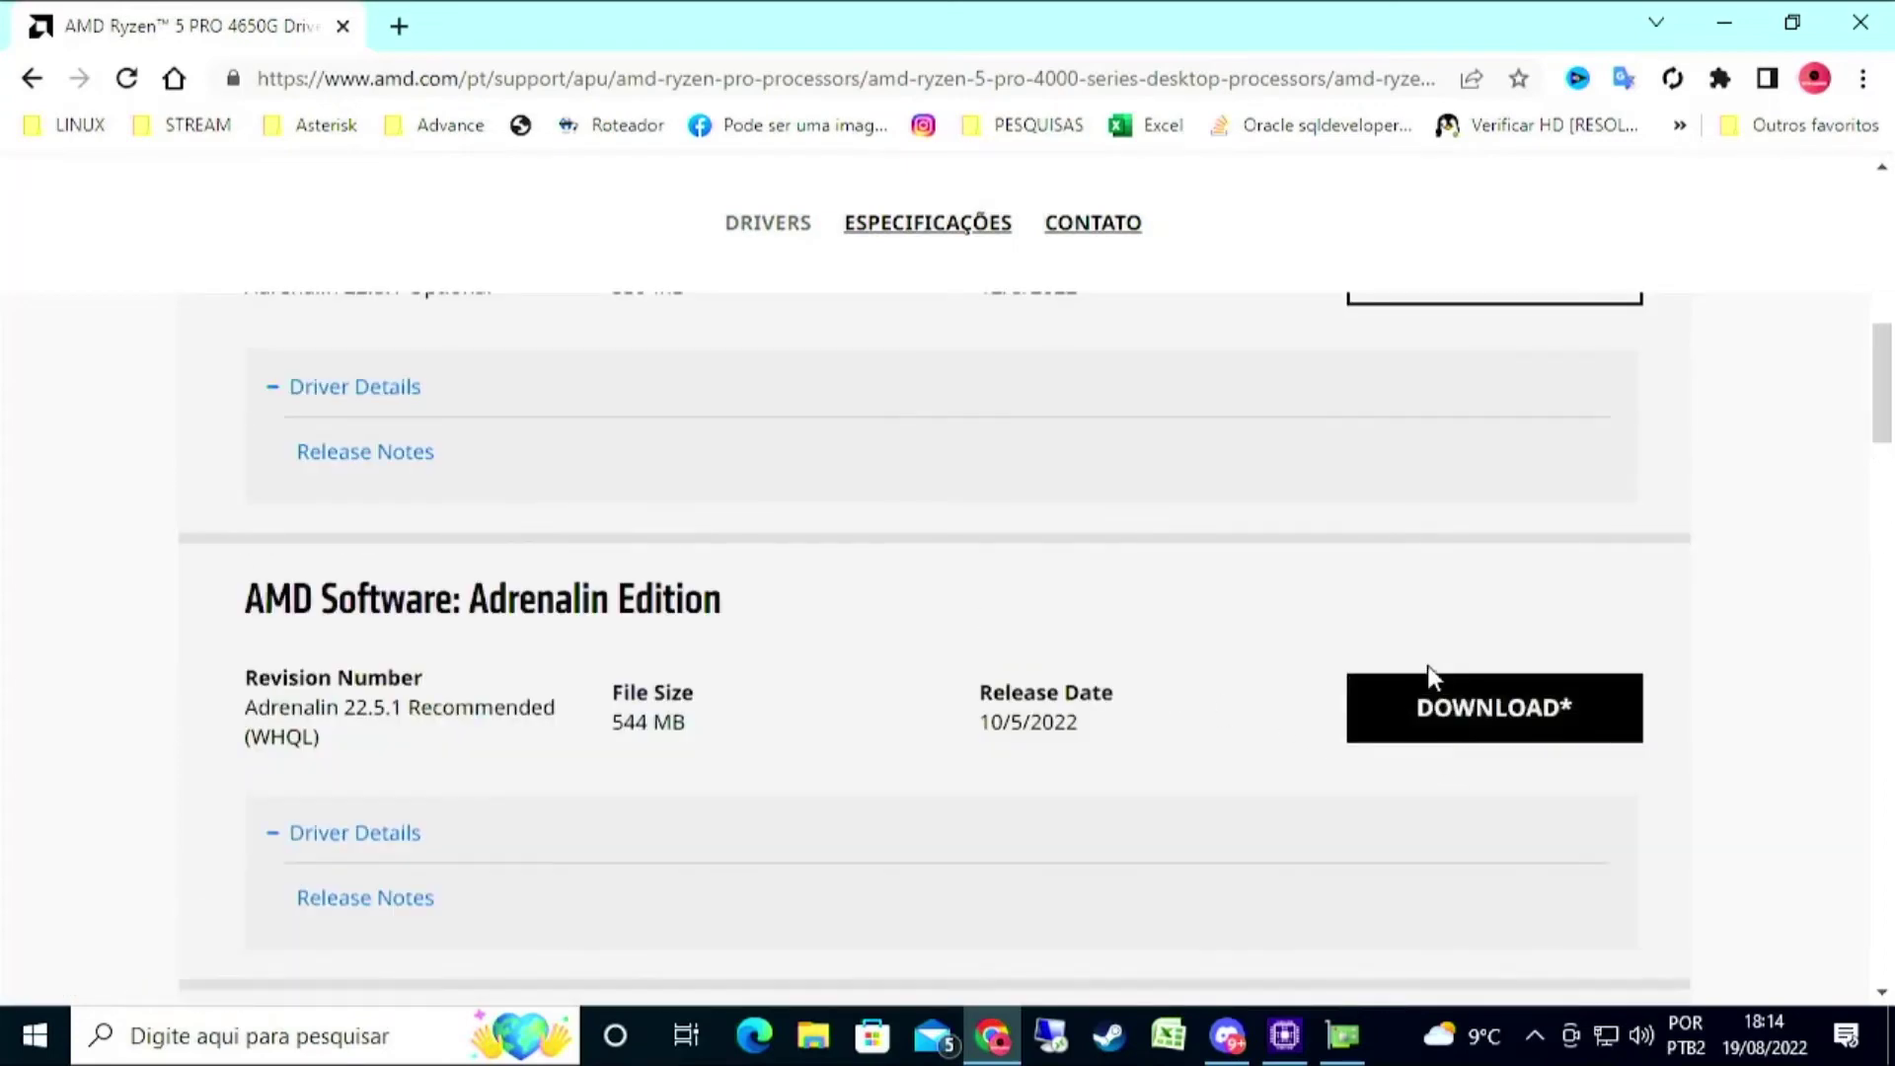
click(1475, 708)
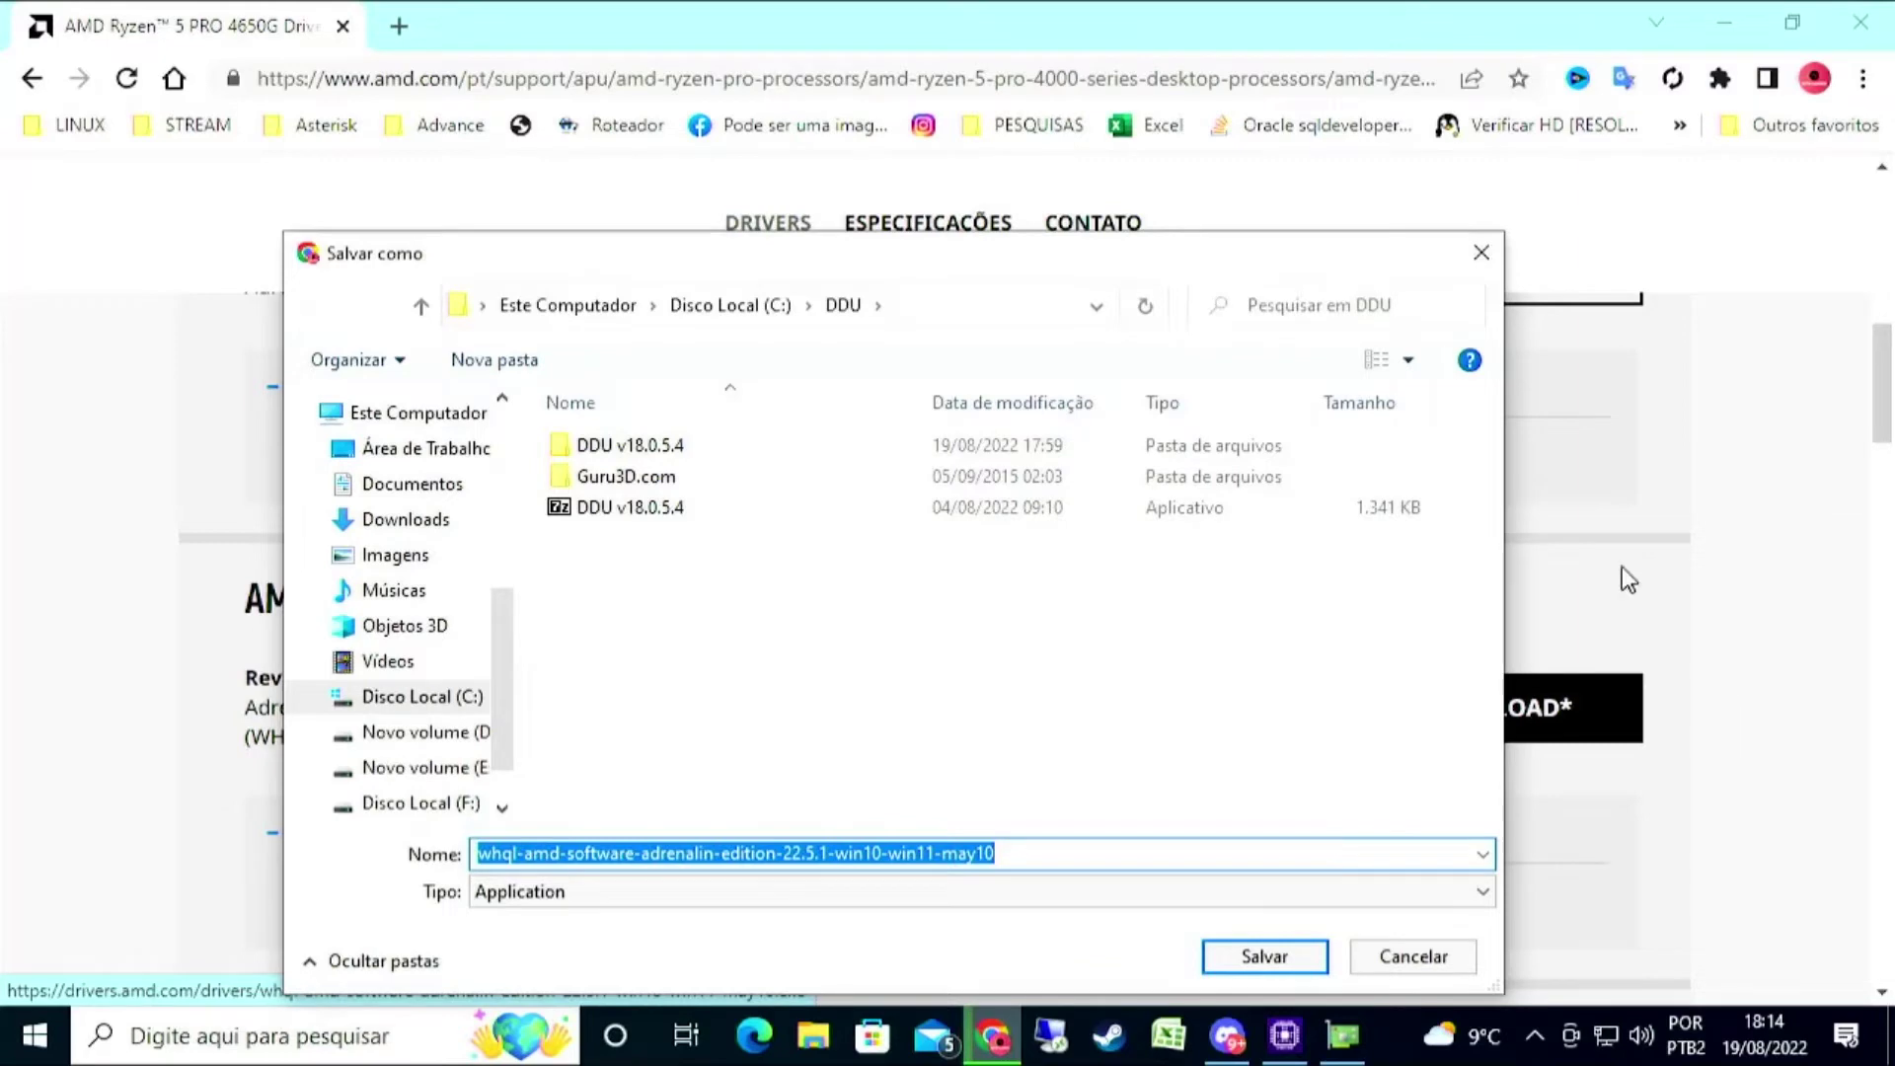
Create a folder named Driver AMD inside C:\DDU and save the driver installer in it.
click(494, 359)
text(Driver AMD)
key(Return)
key(Return)
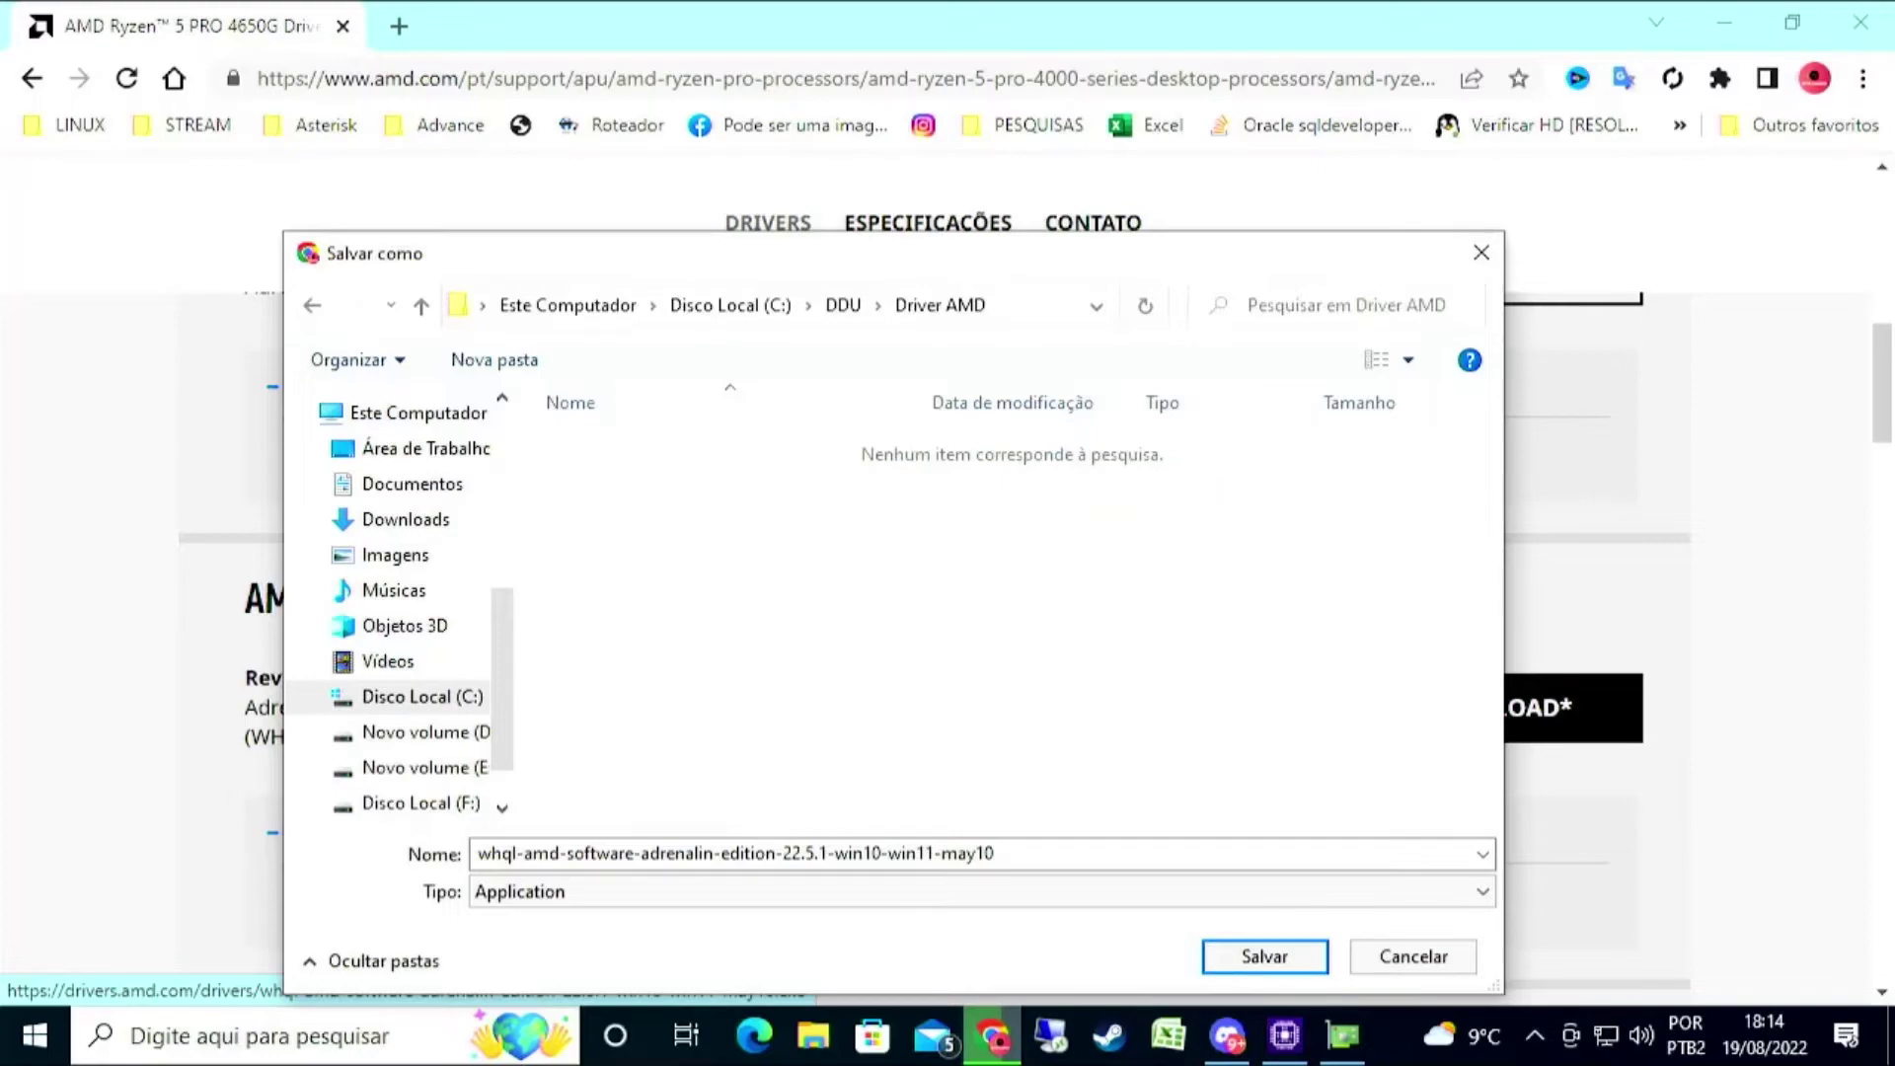
click(1294, 942)
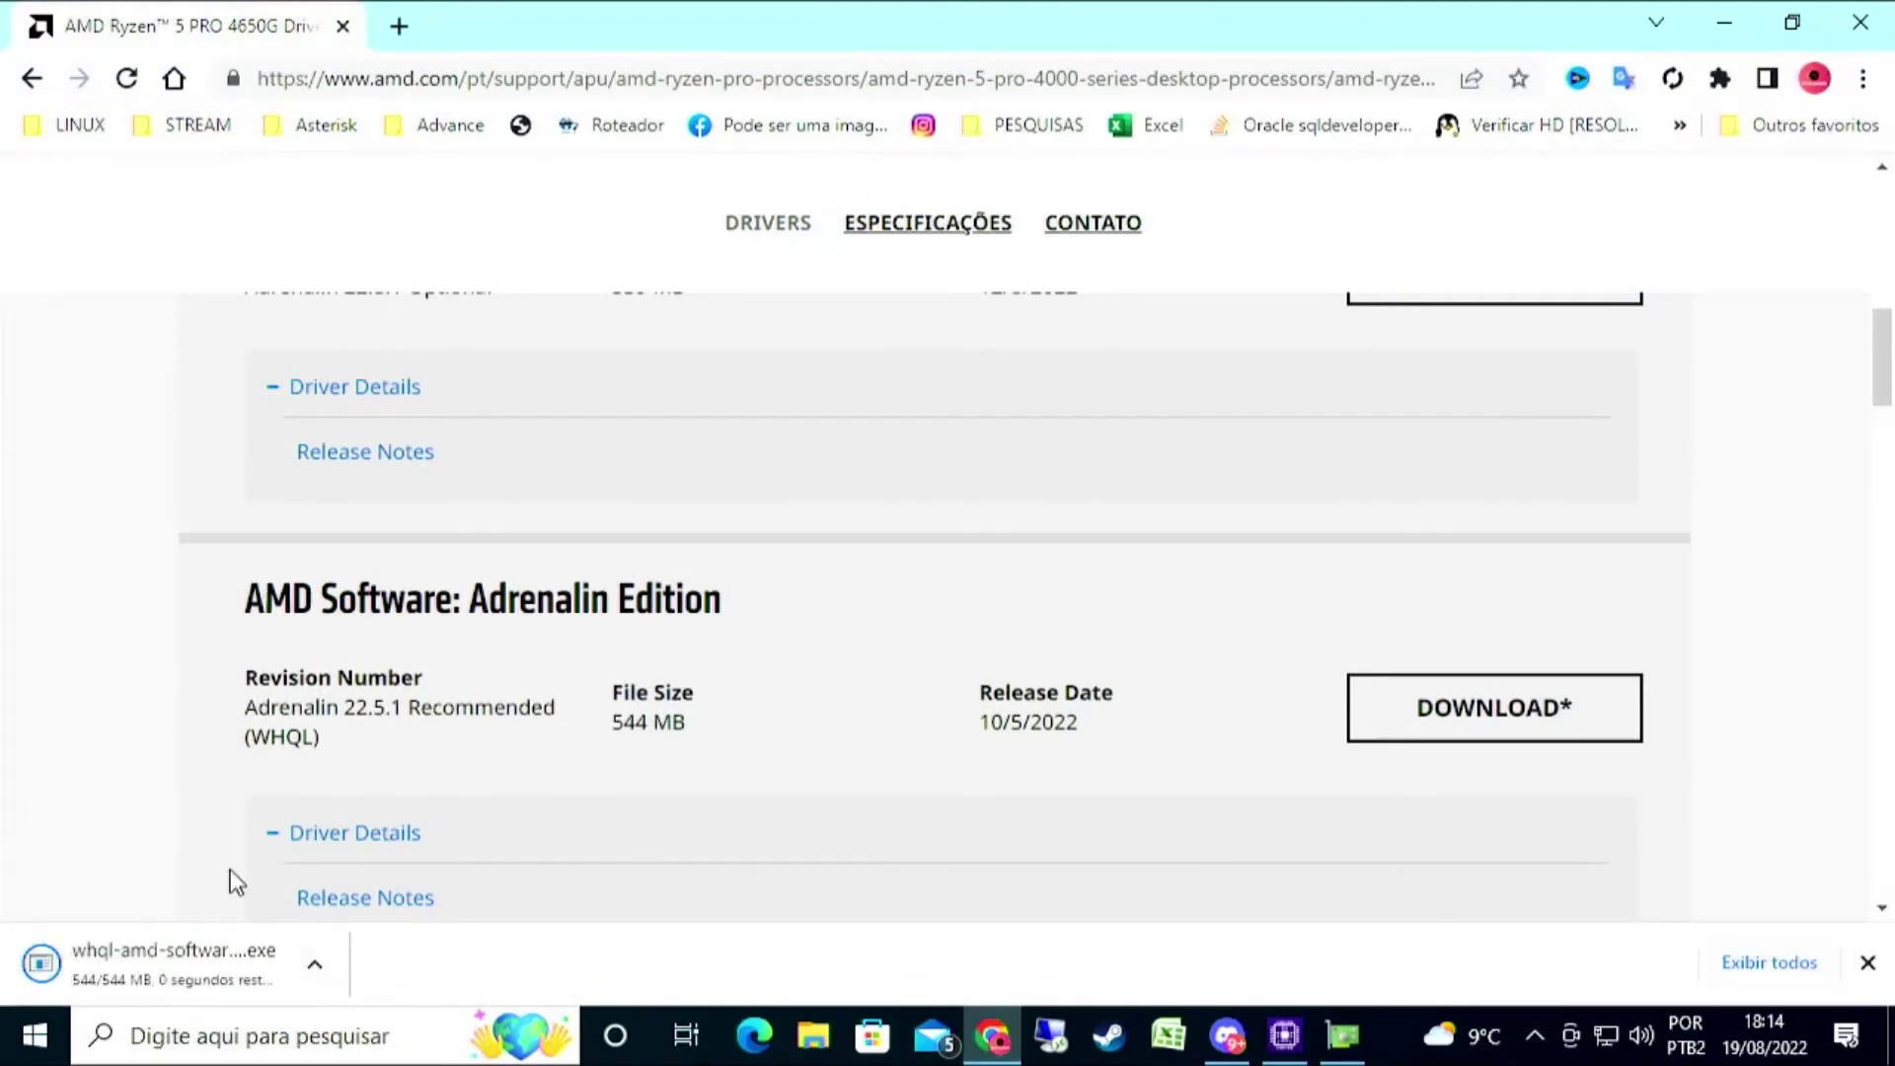
Run the downloaded AMD installer with elevated rights and install it using the default destination folder under C:\AMD.
click(190, 958)
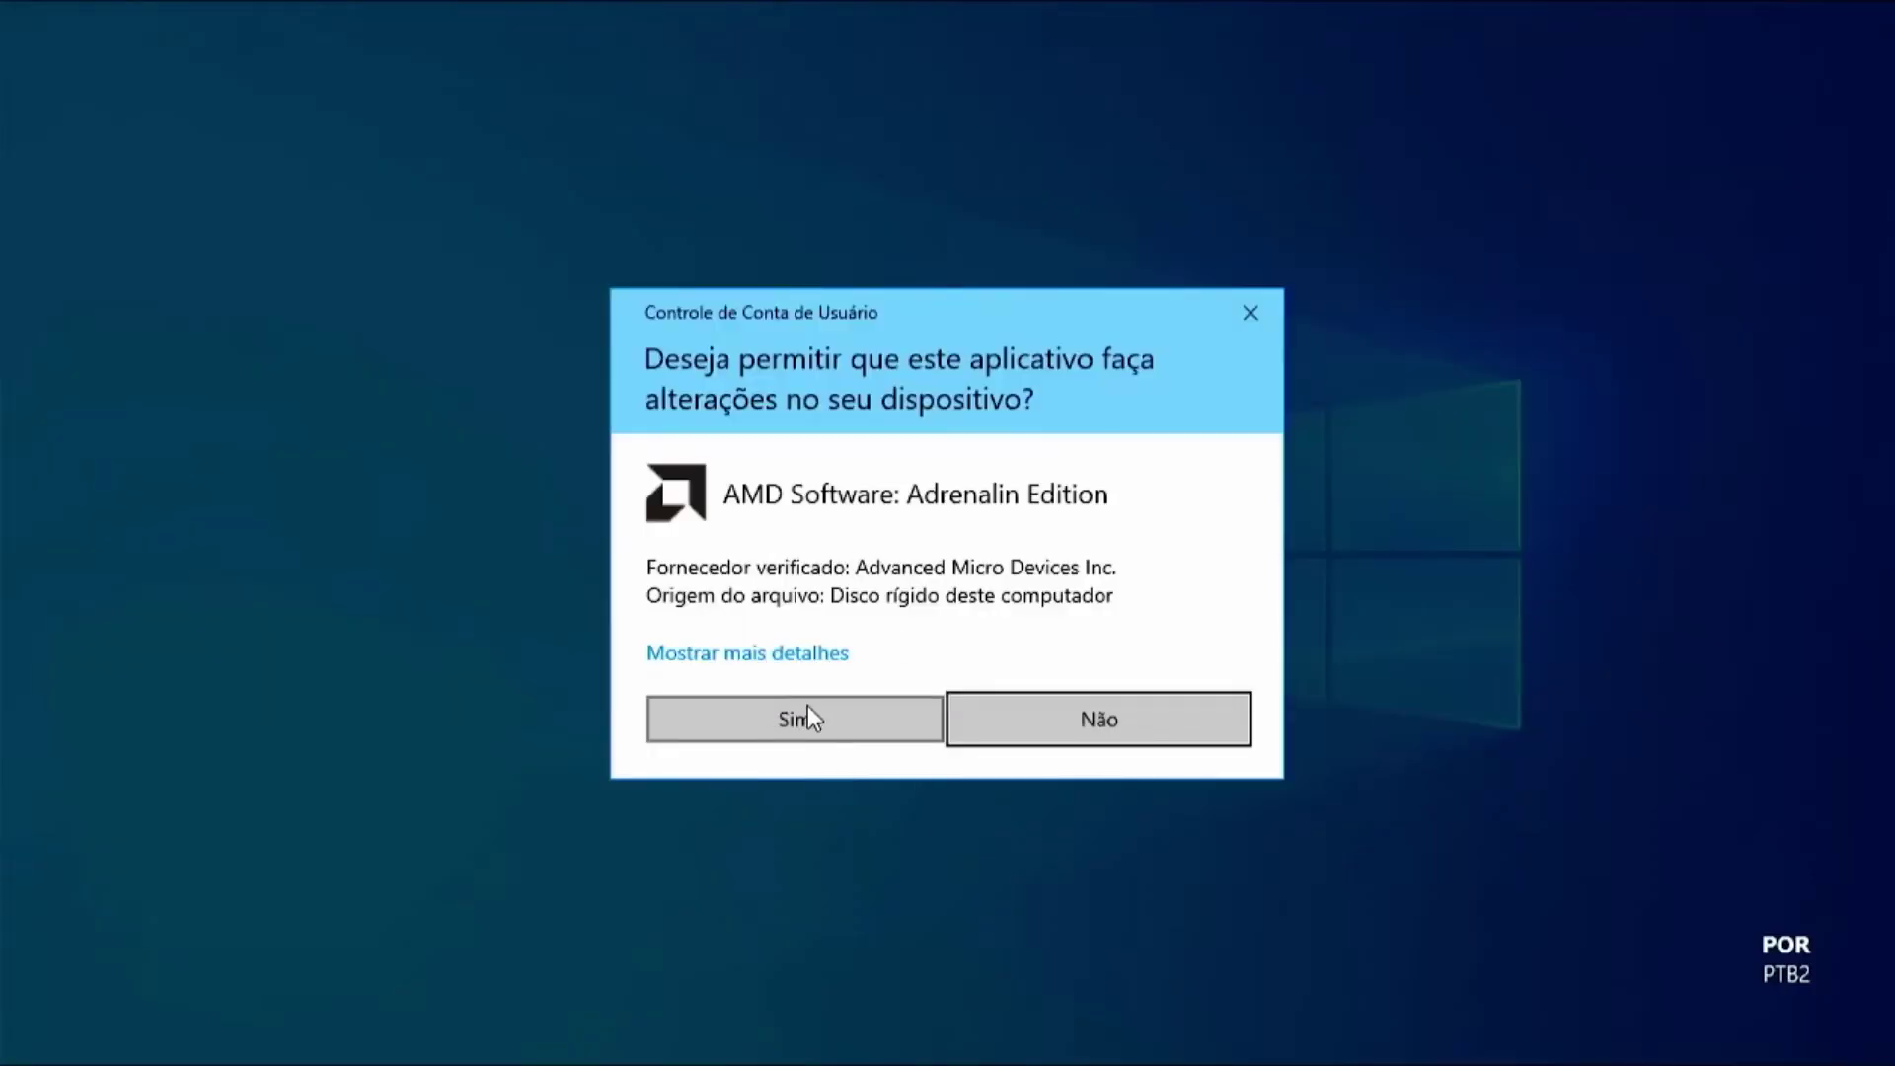
click(876, 735)
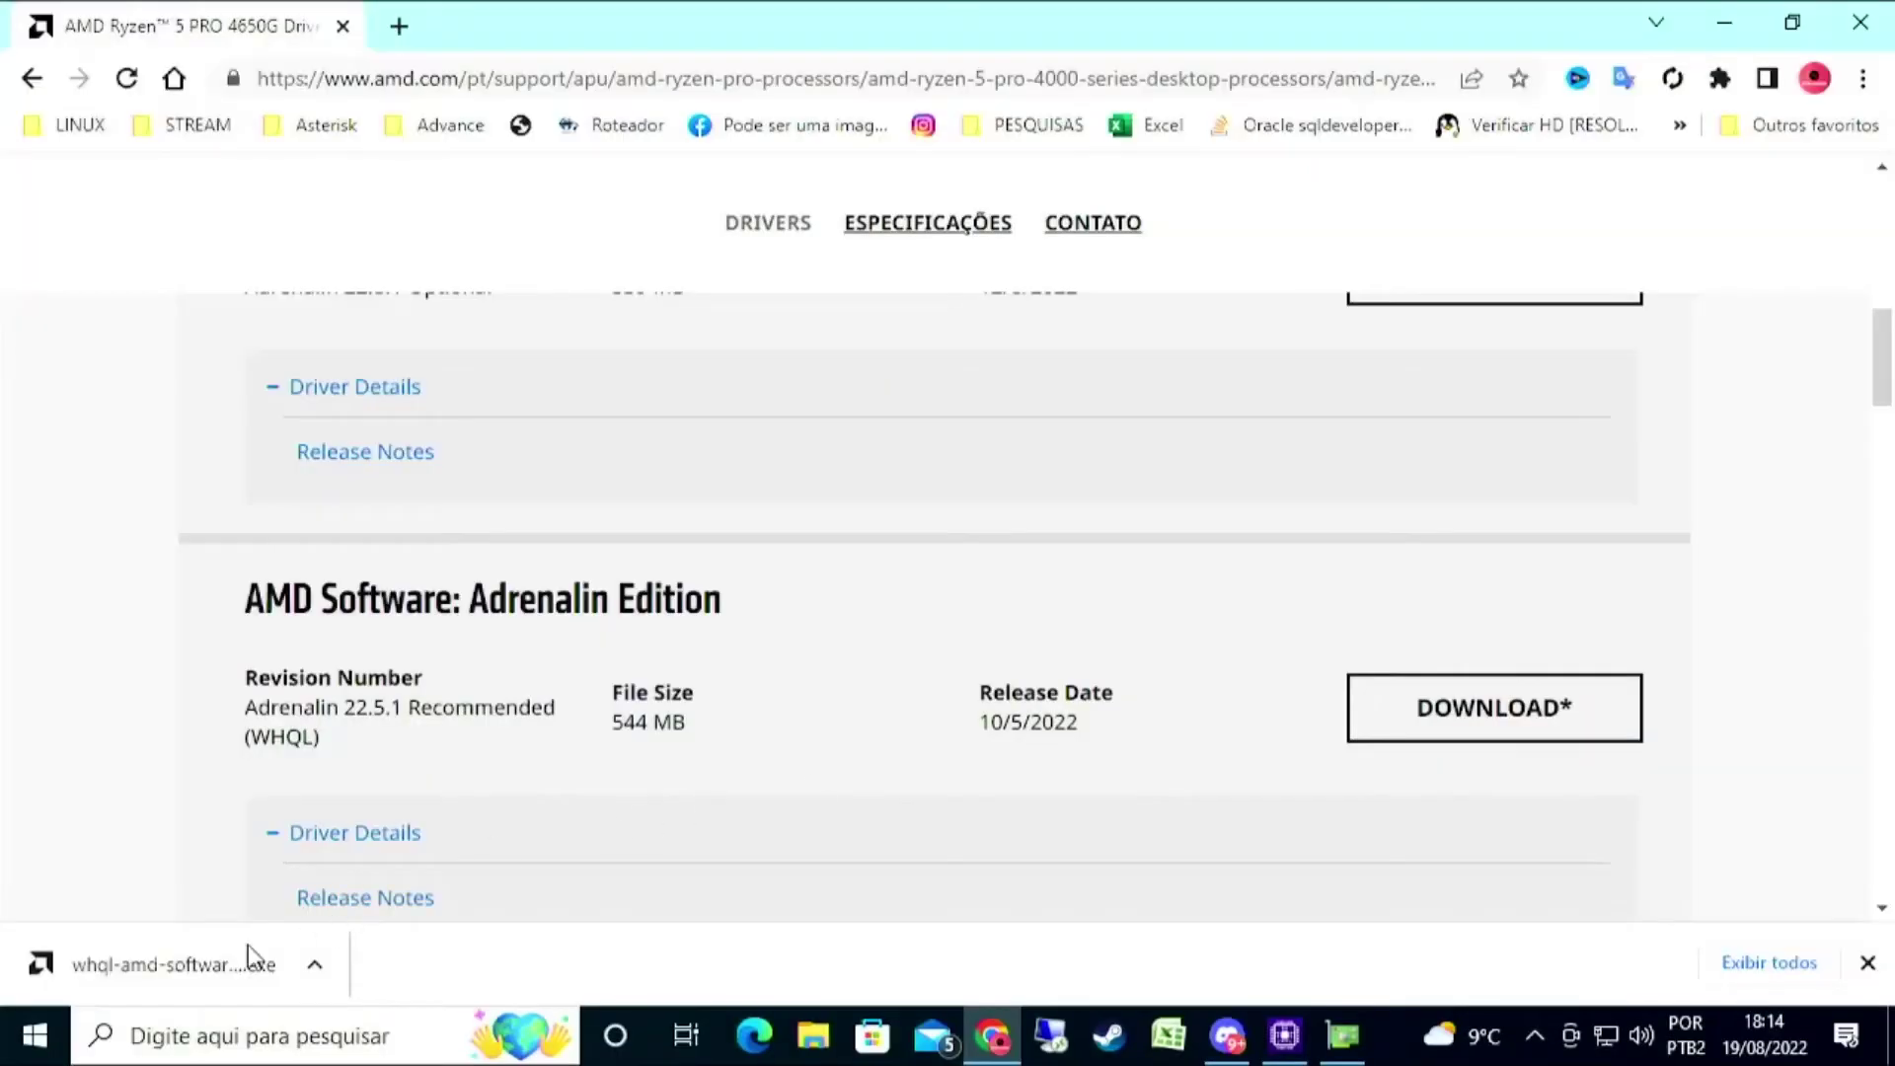
click(216, 975)
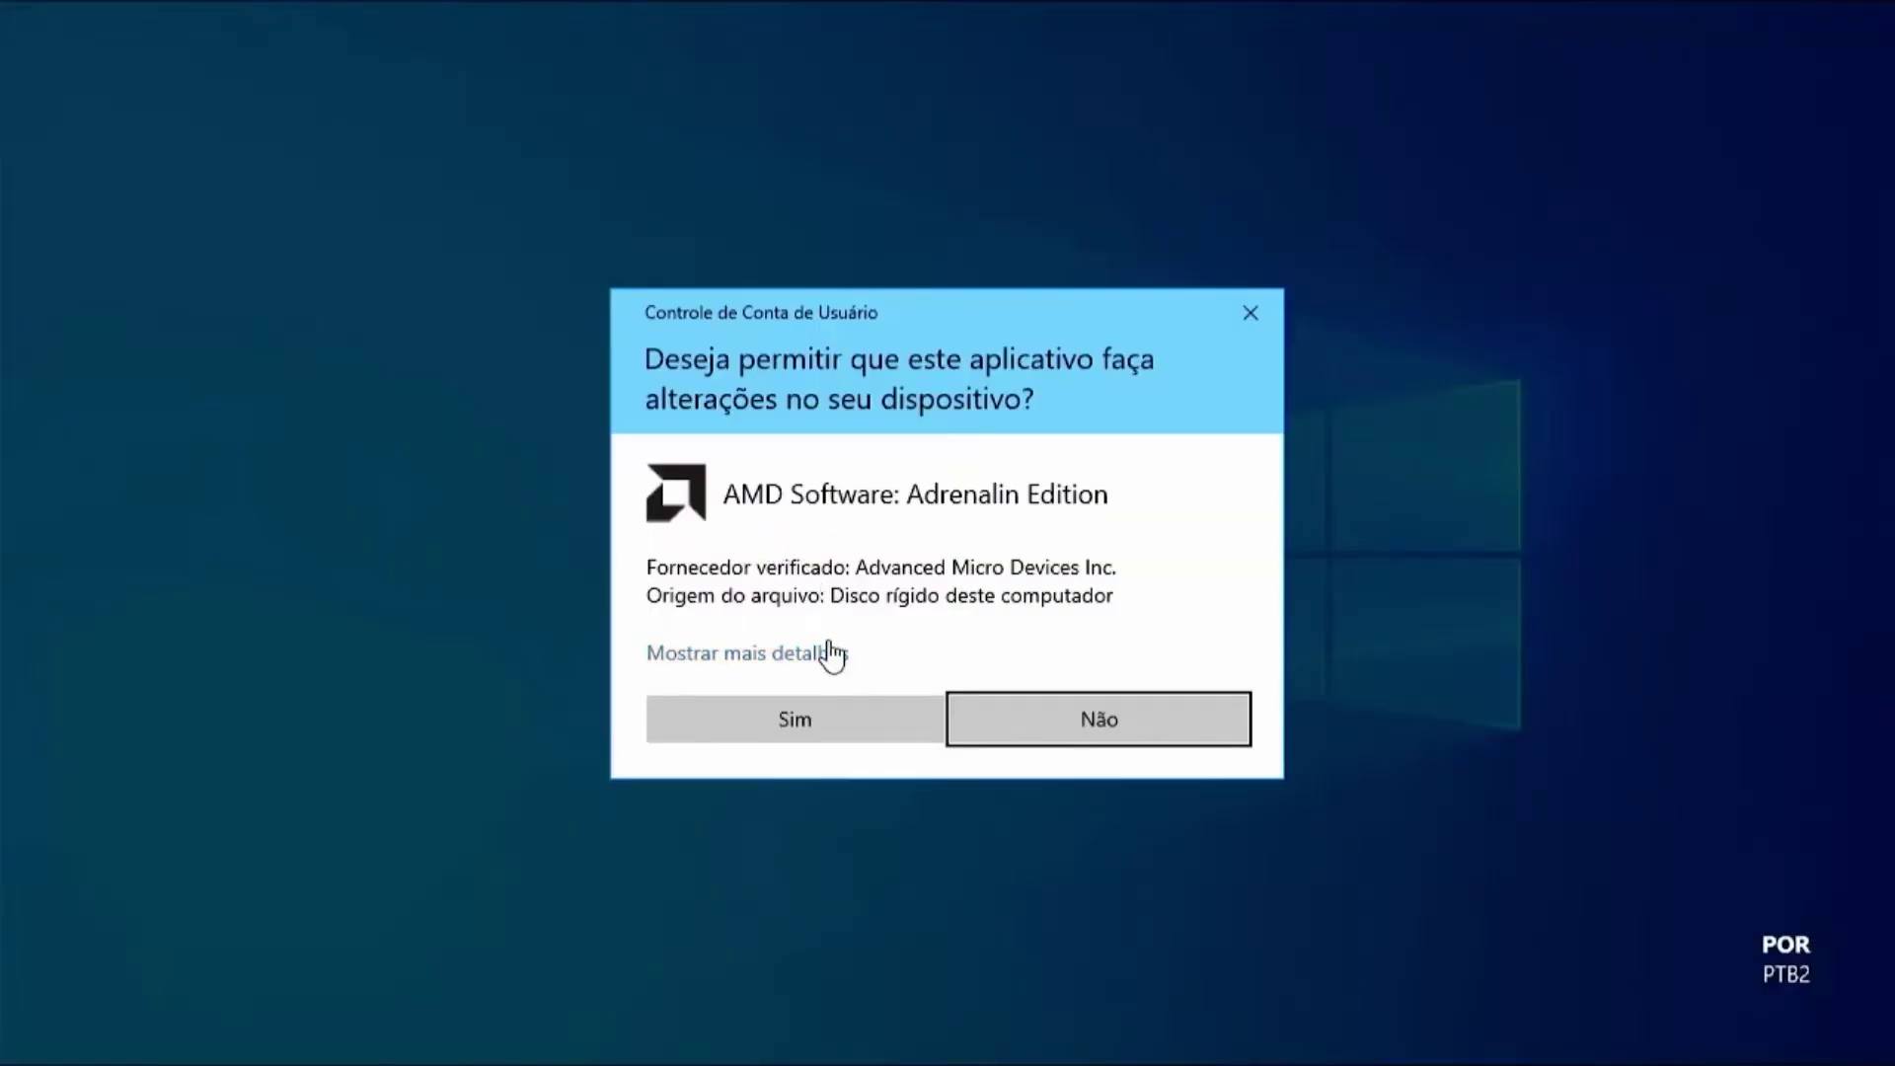
click(817, 723)
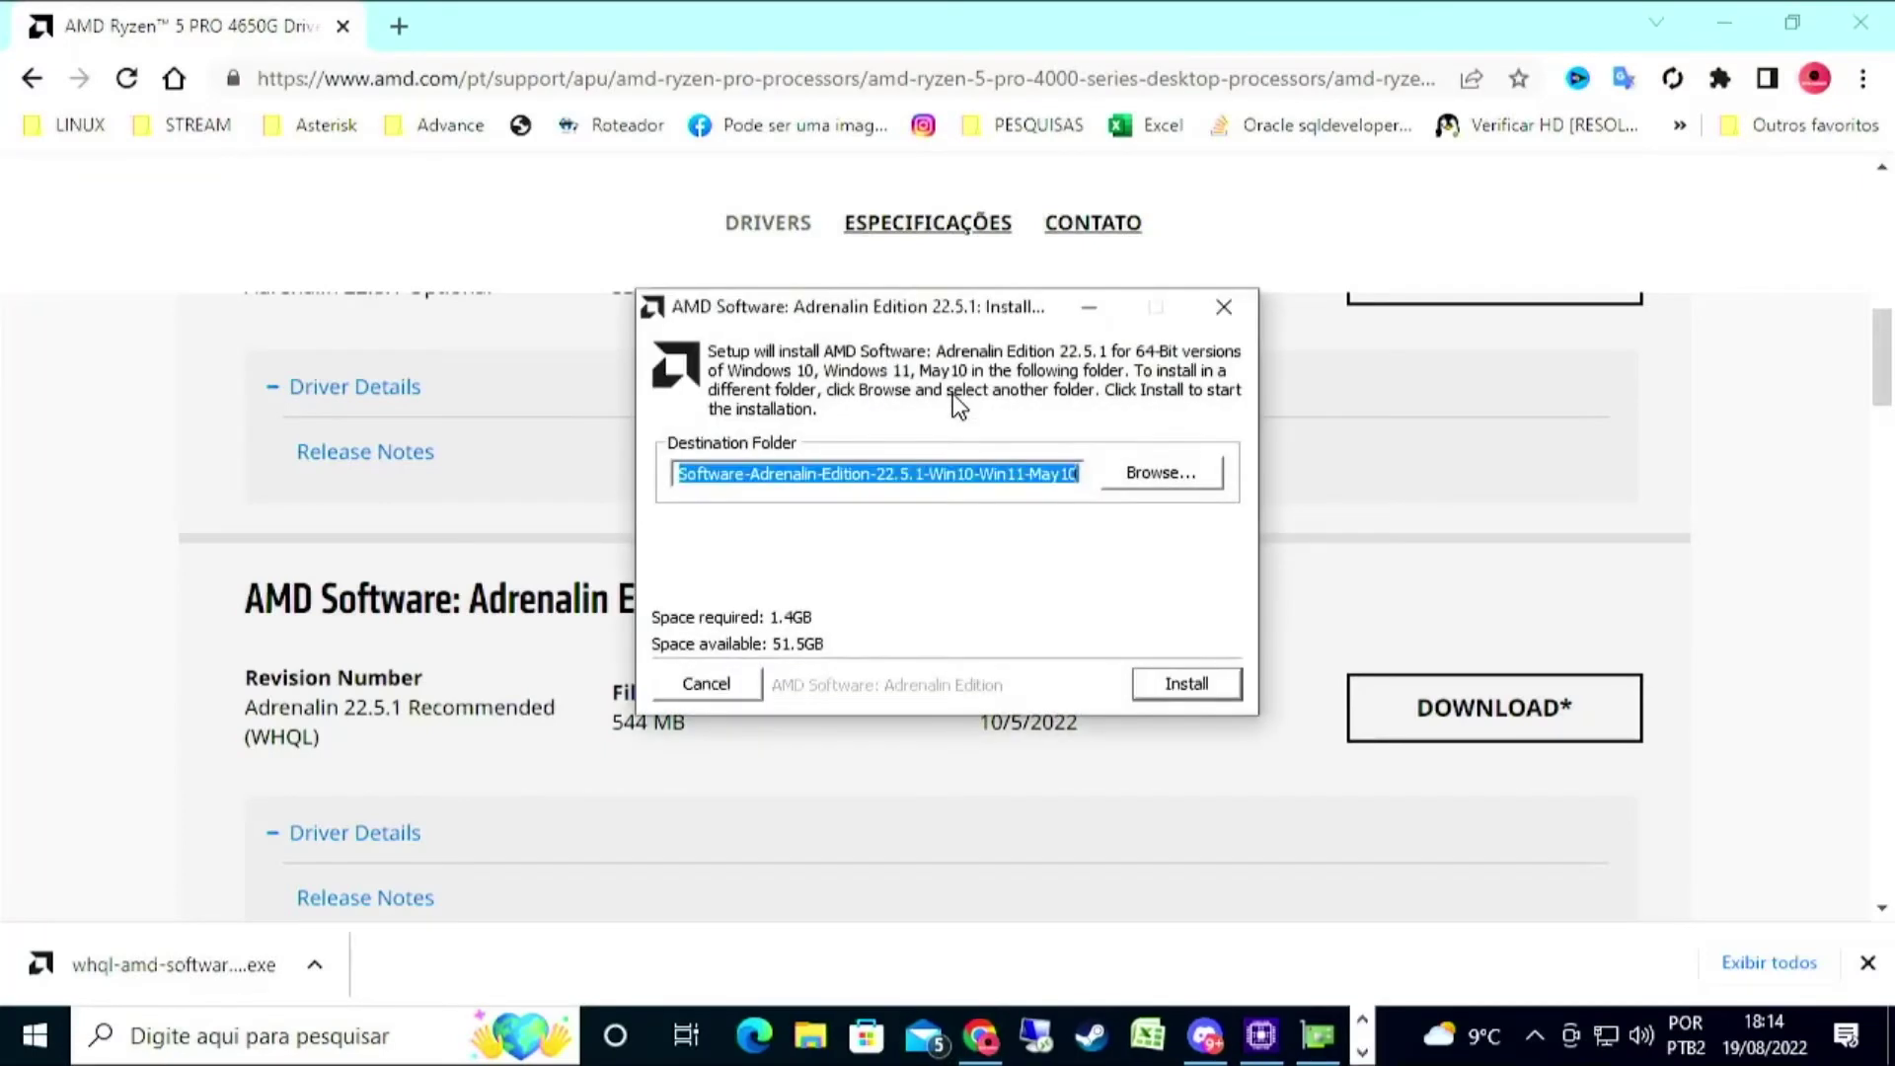
drag(1015, 475, 666, 461)
click(699, 475)
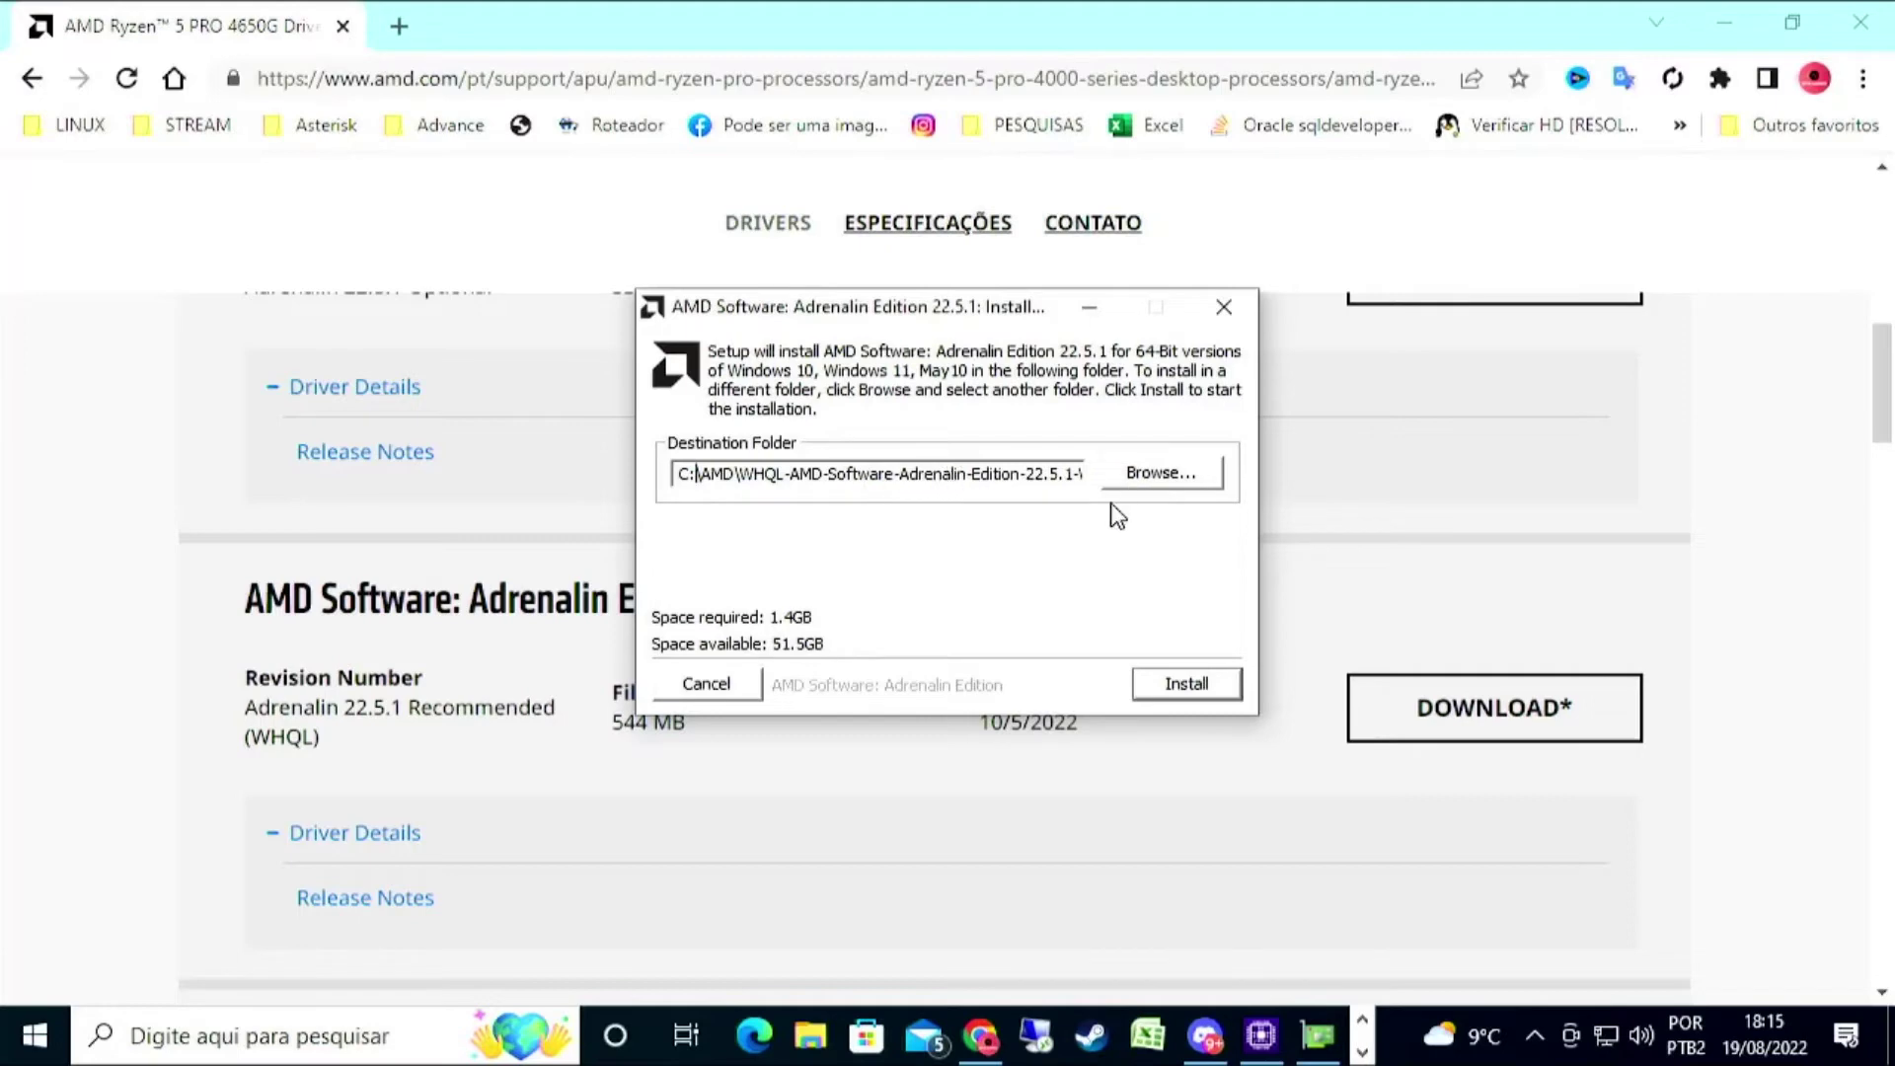
click(1157, 681)
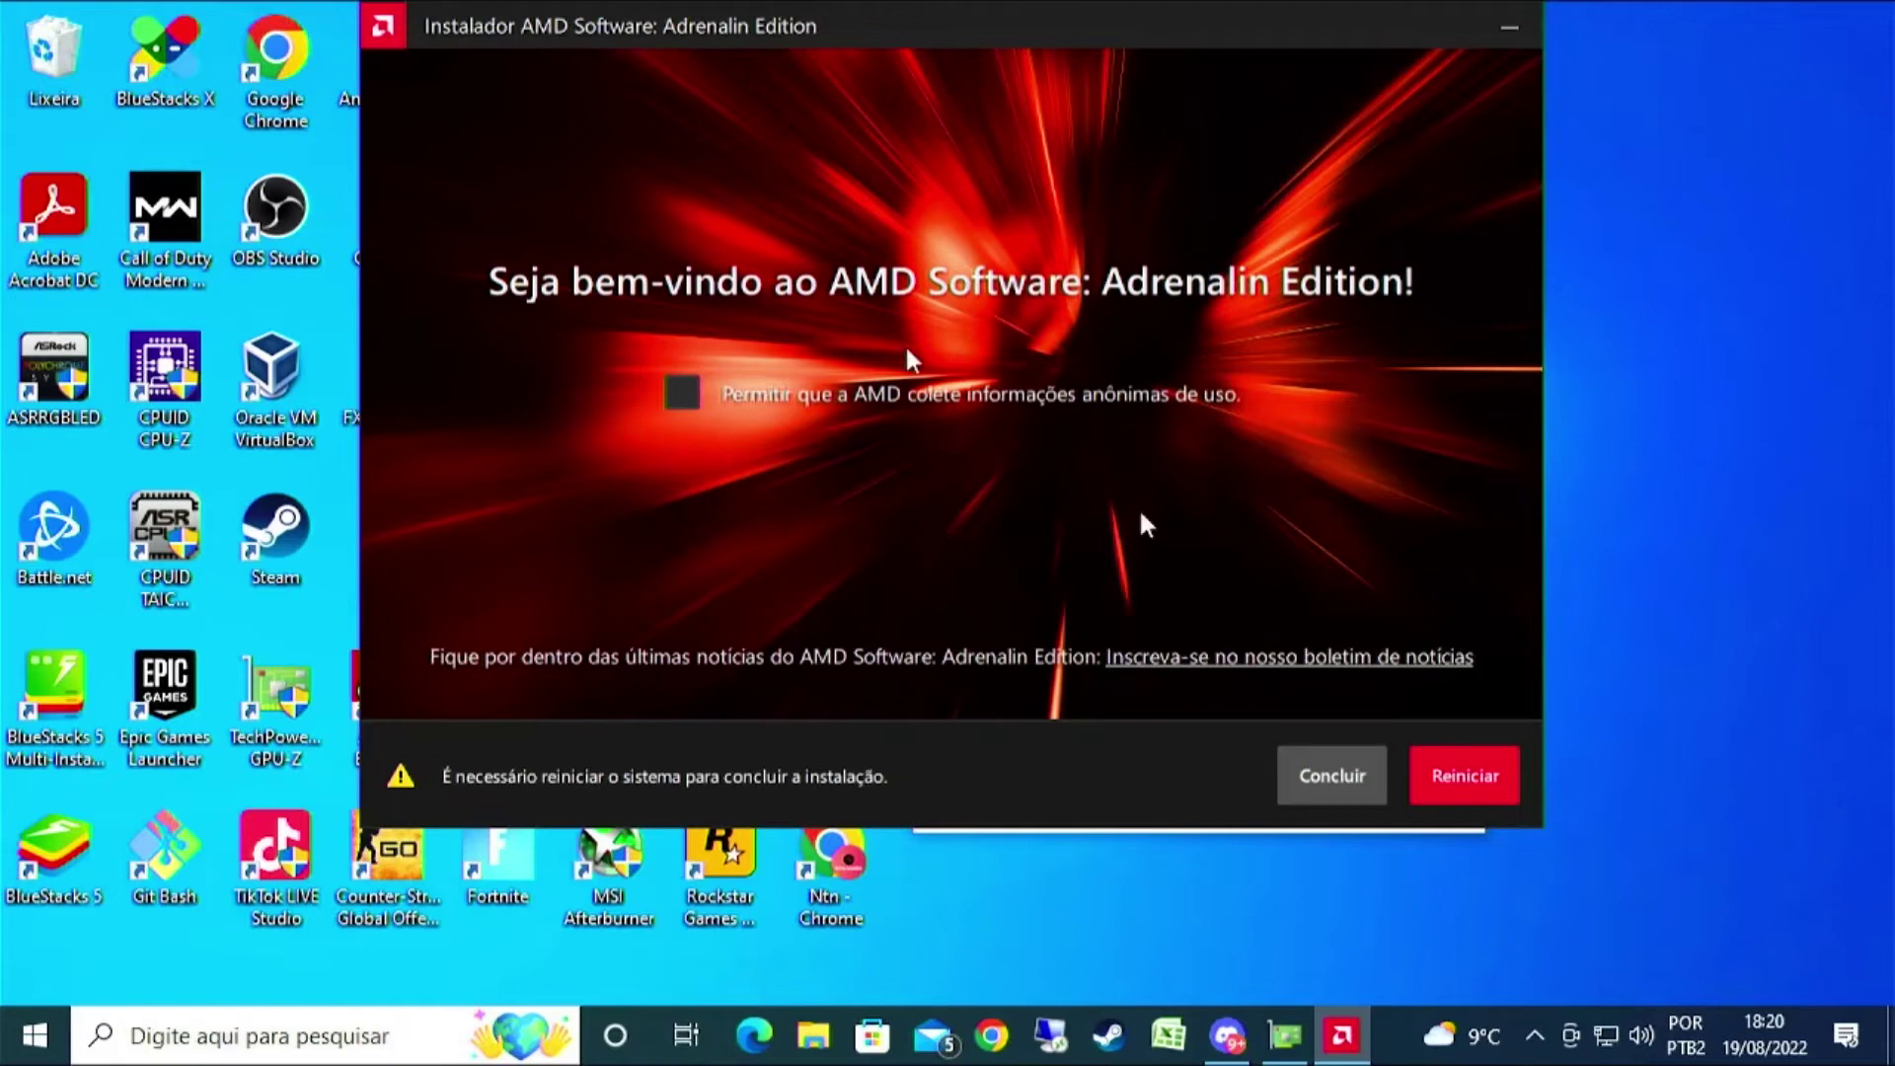
Restart the system from the AMD Software: Adrenalin Edition installer to complete the installation.
click(1463, 775)
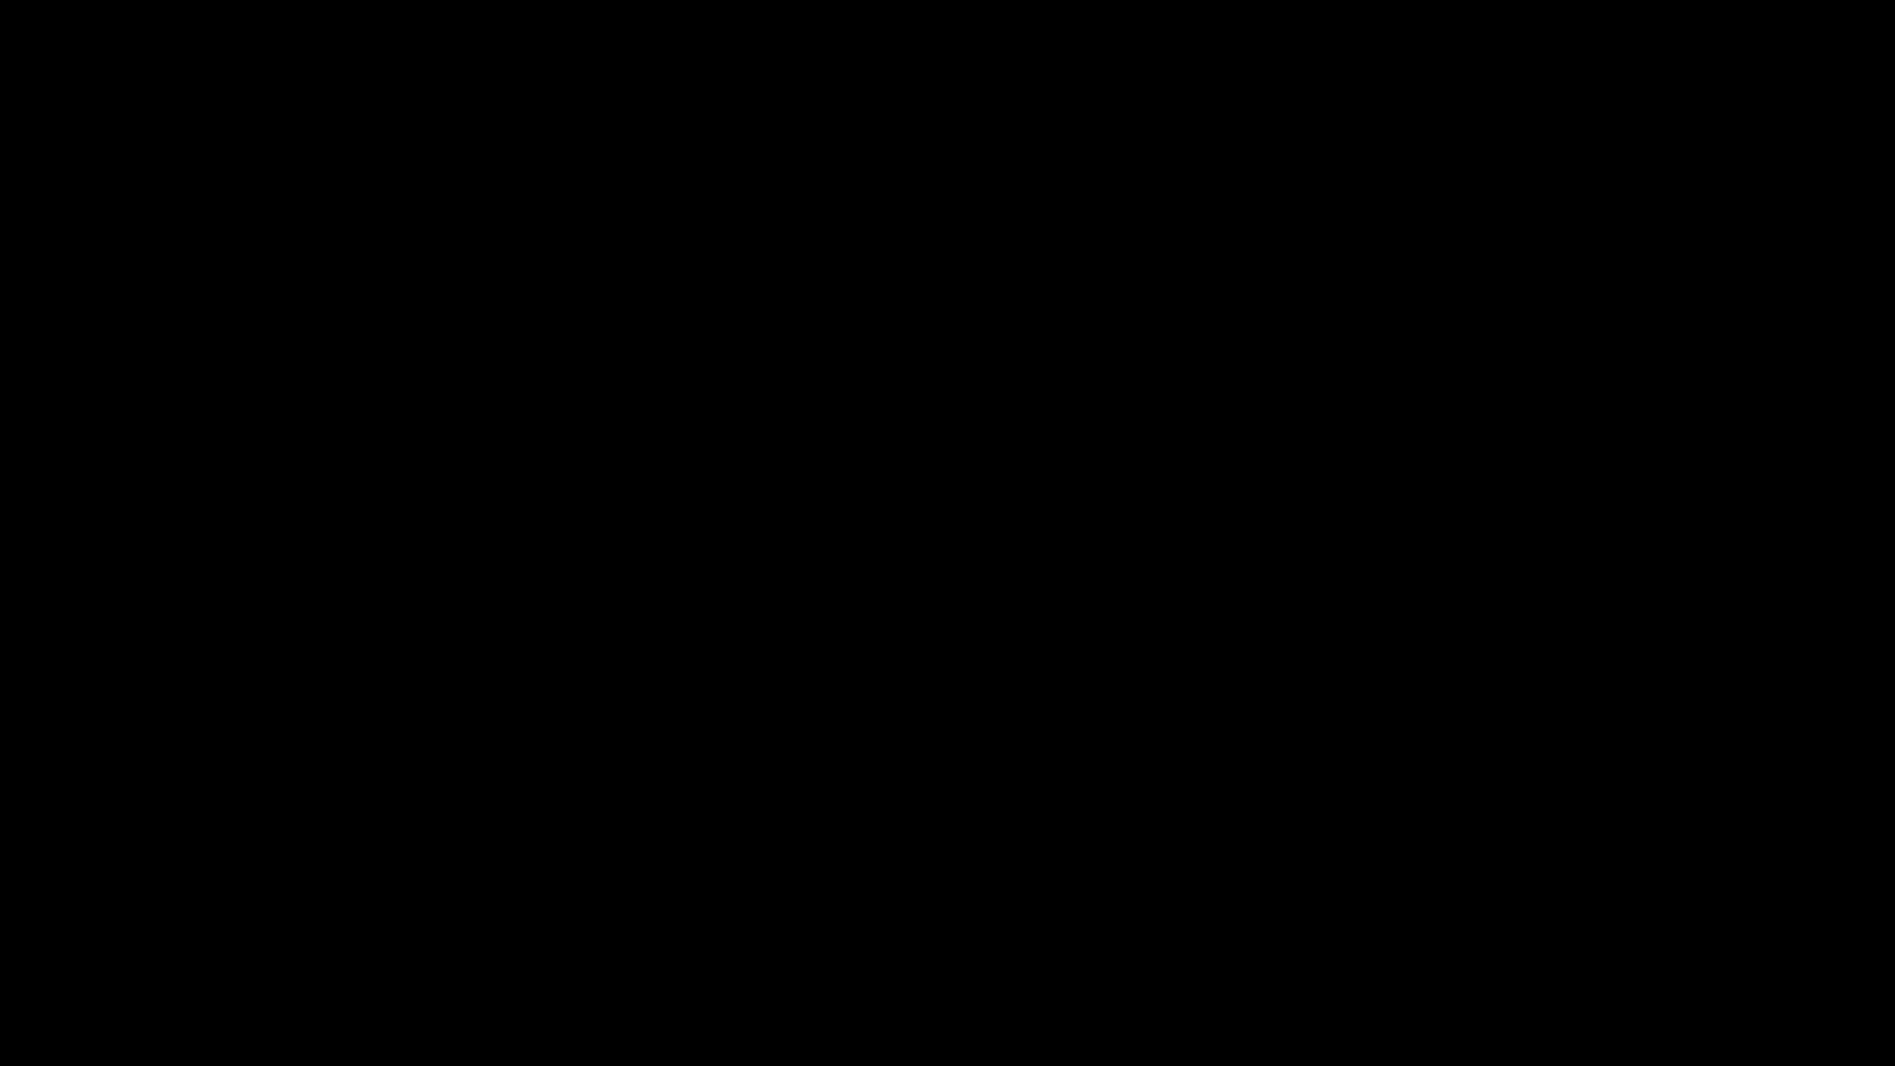
key(Return)
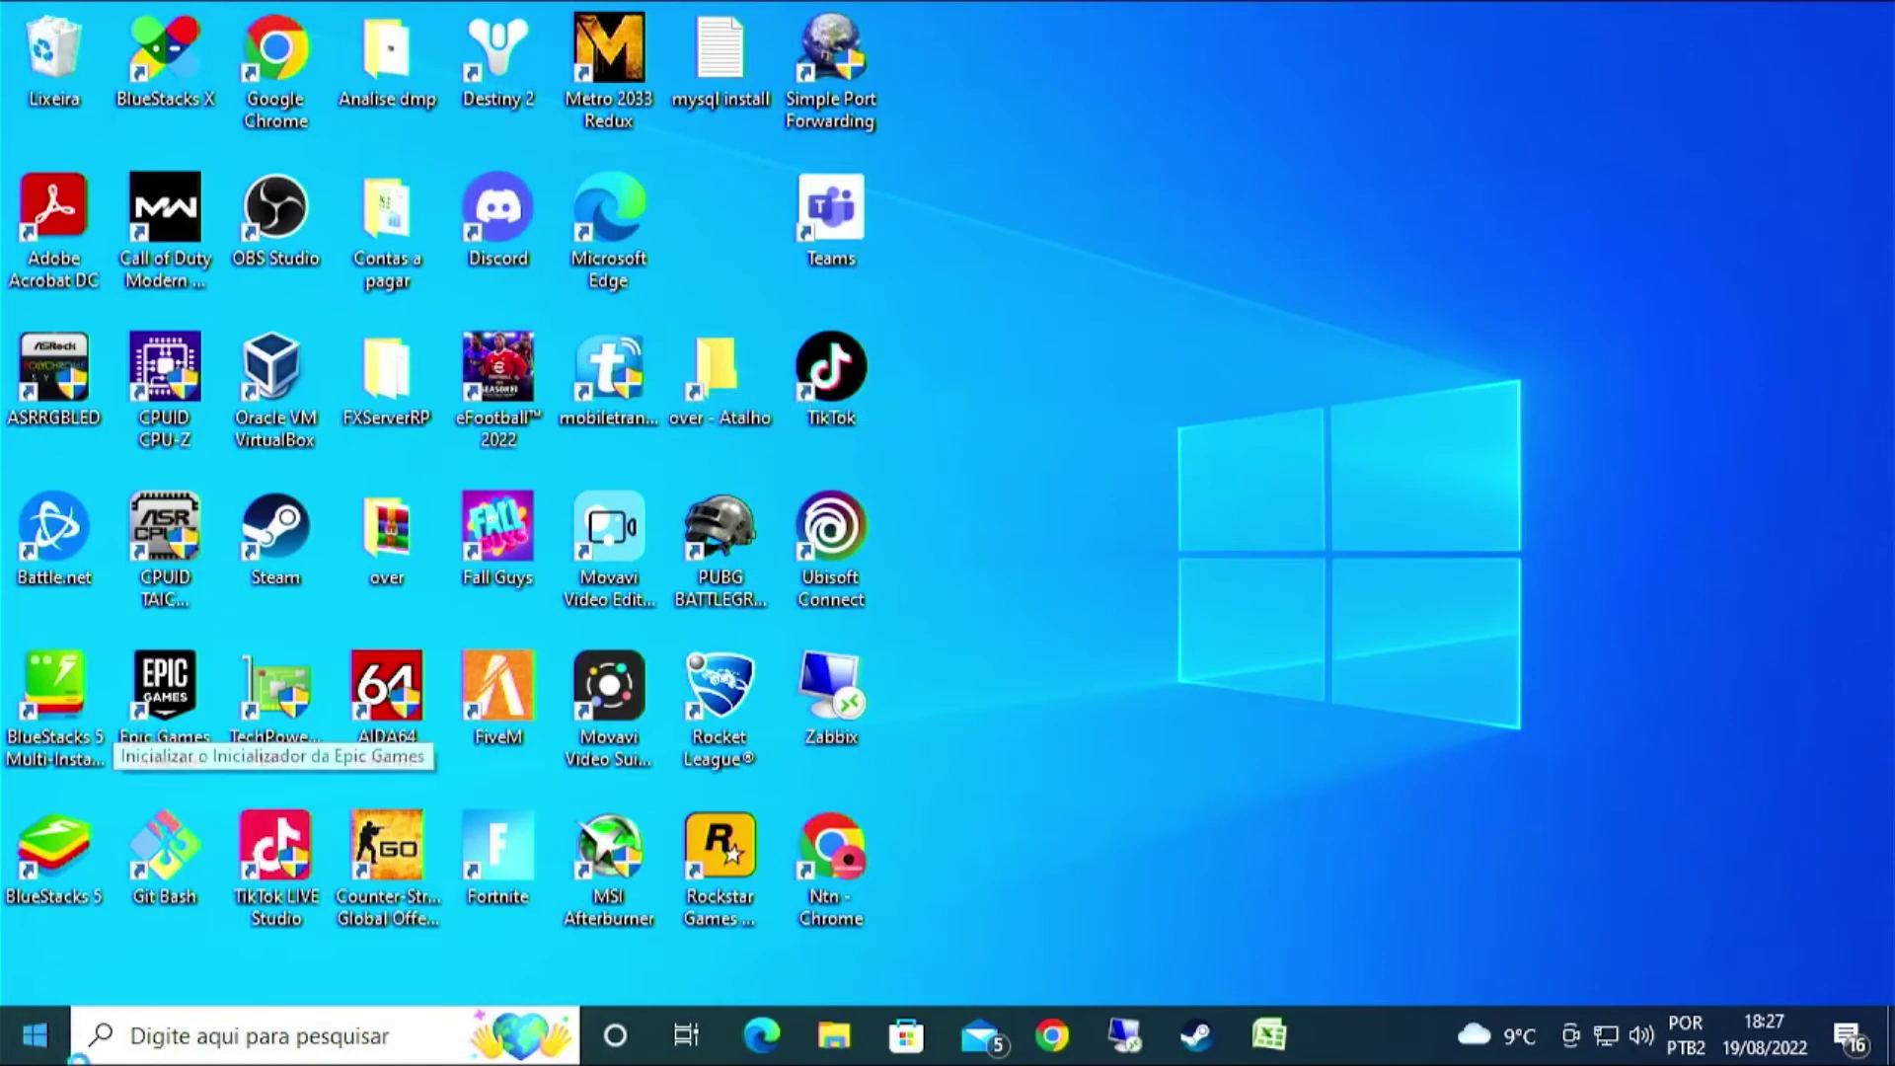
Open Gerenciador de Dispositivos through a system search for "gere" and check the hidden notification-area icons.
click(34, 1035)
click(1217, 553)
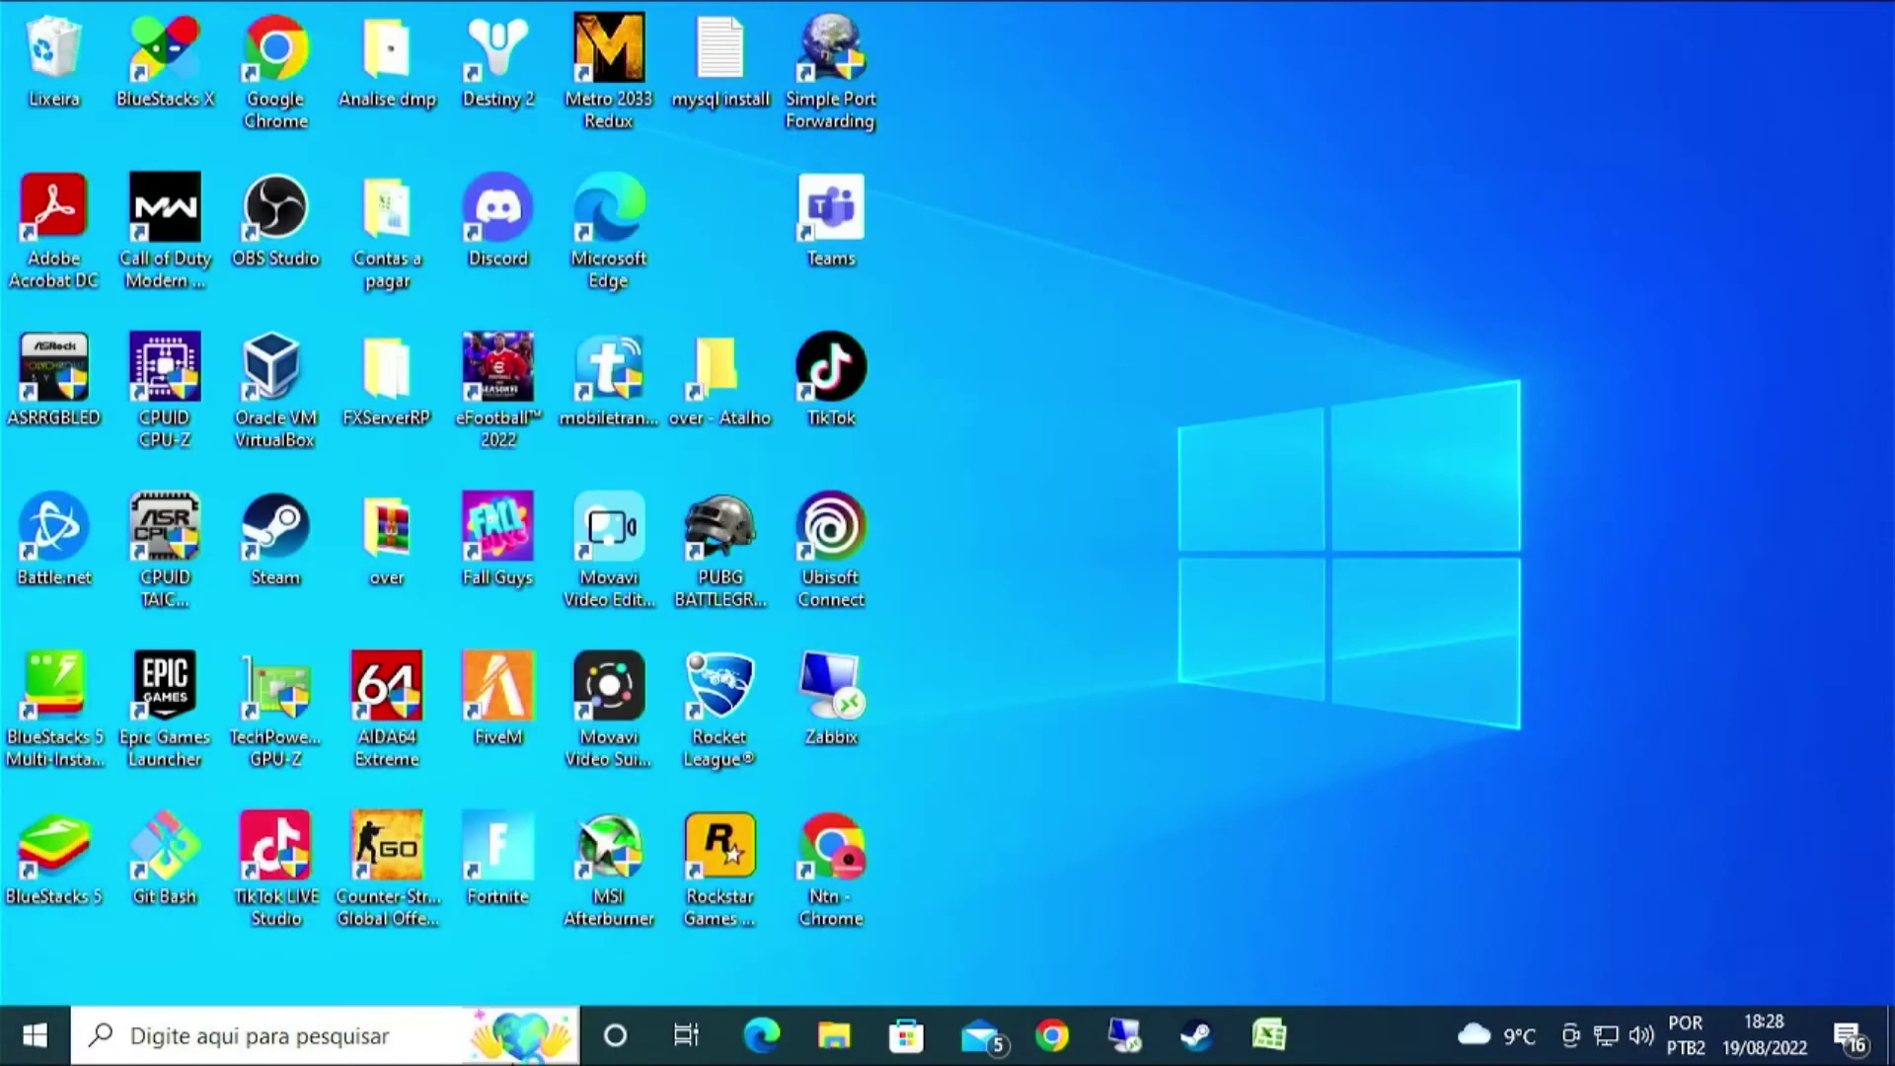
click(408, 1049)
text(gere)
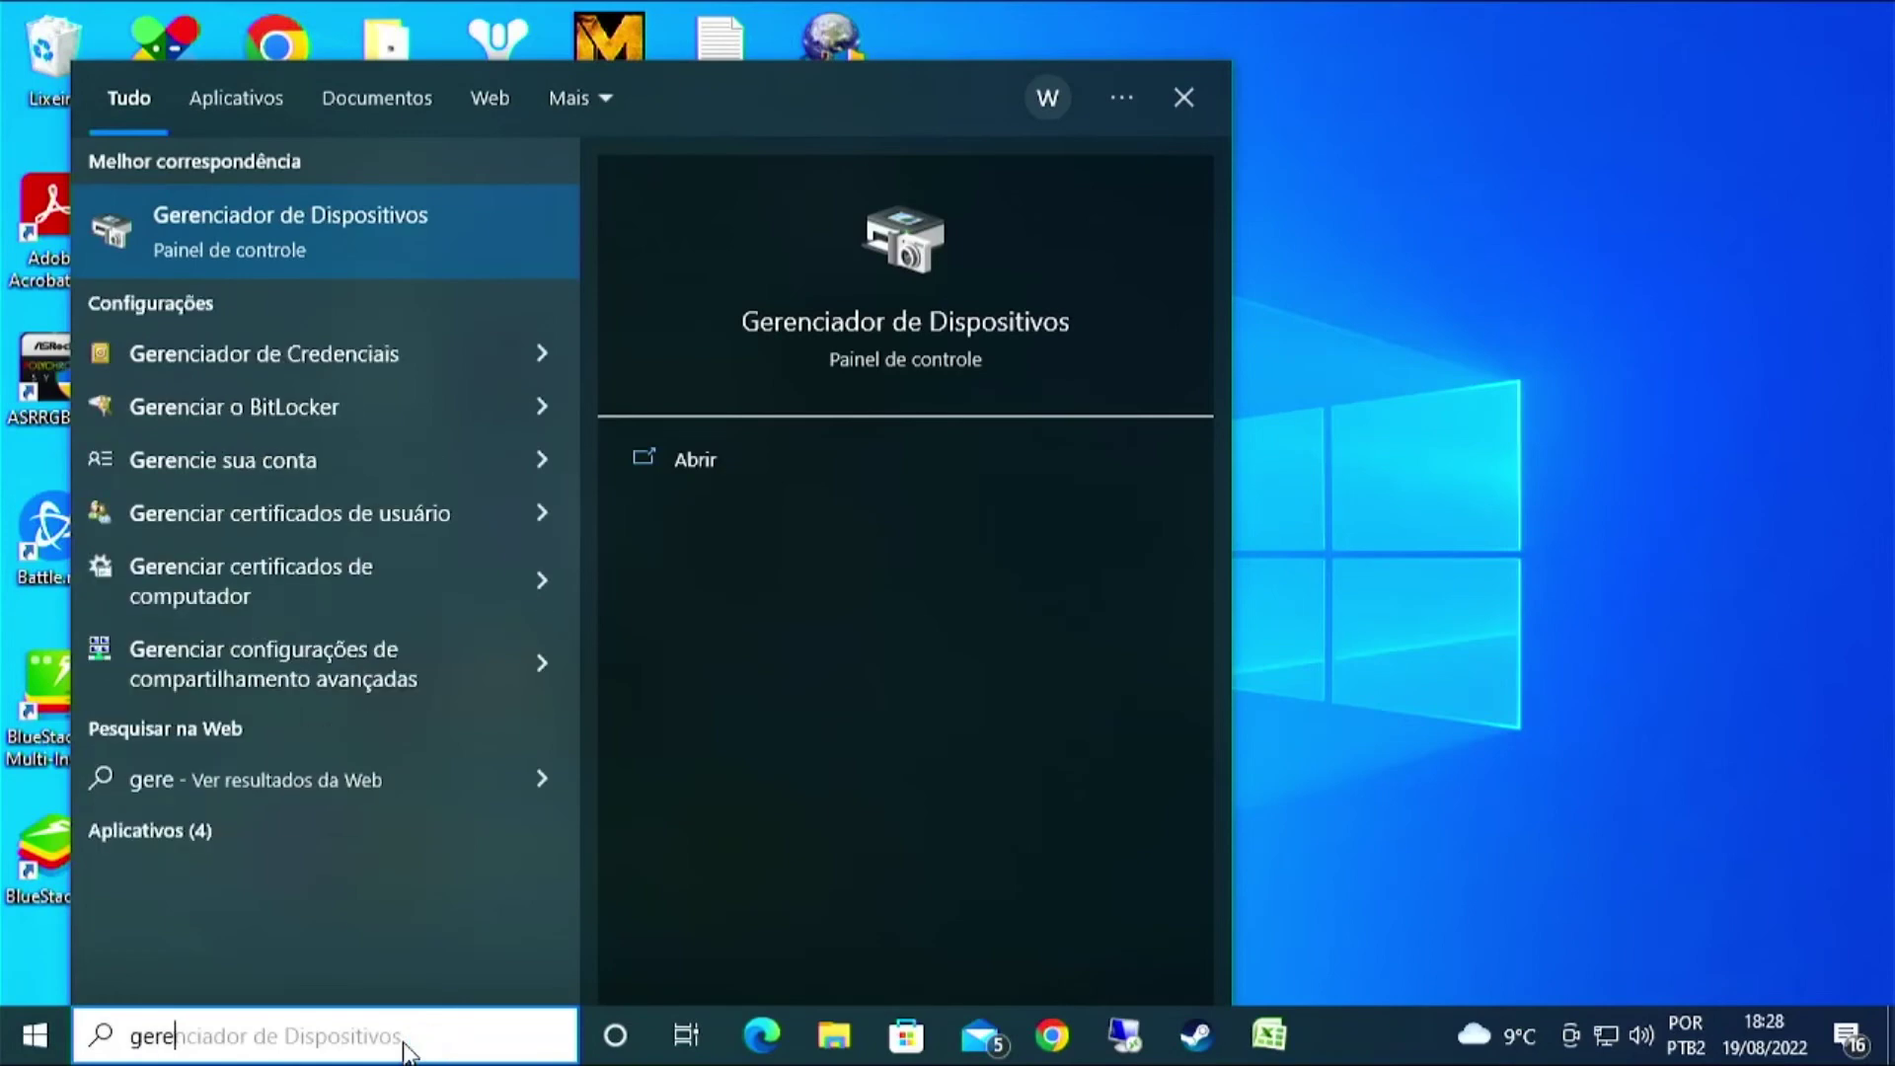
key(Return)
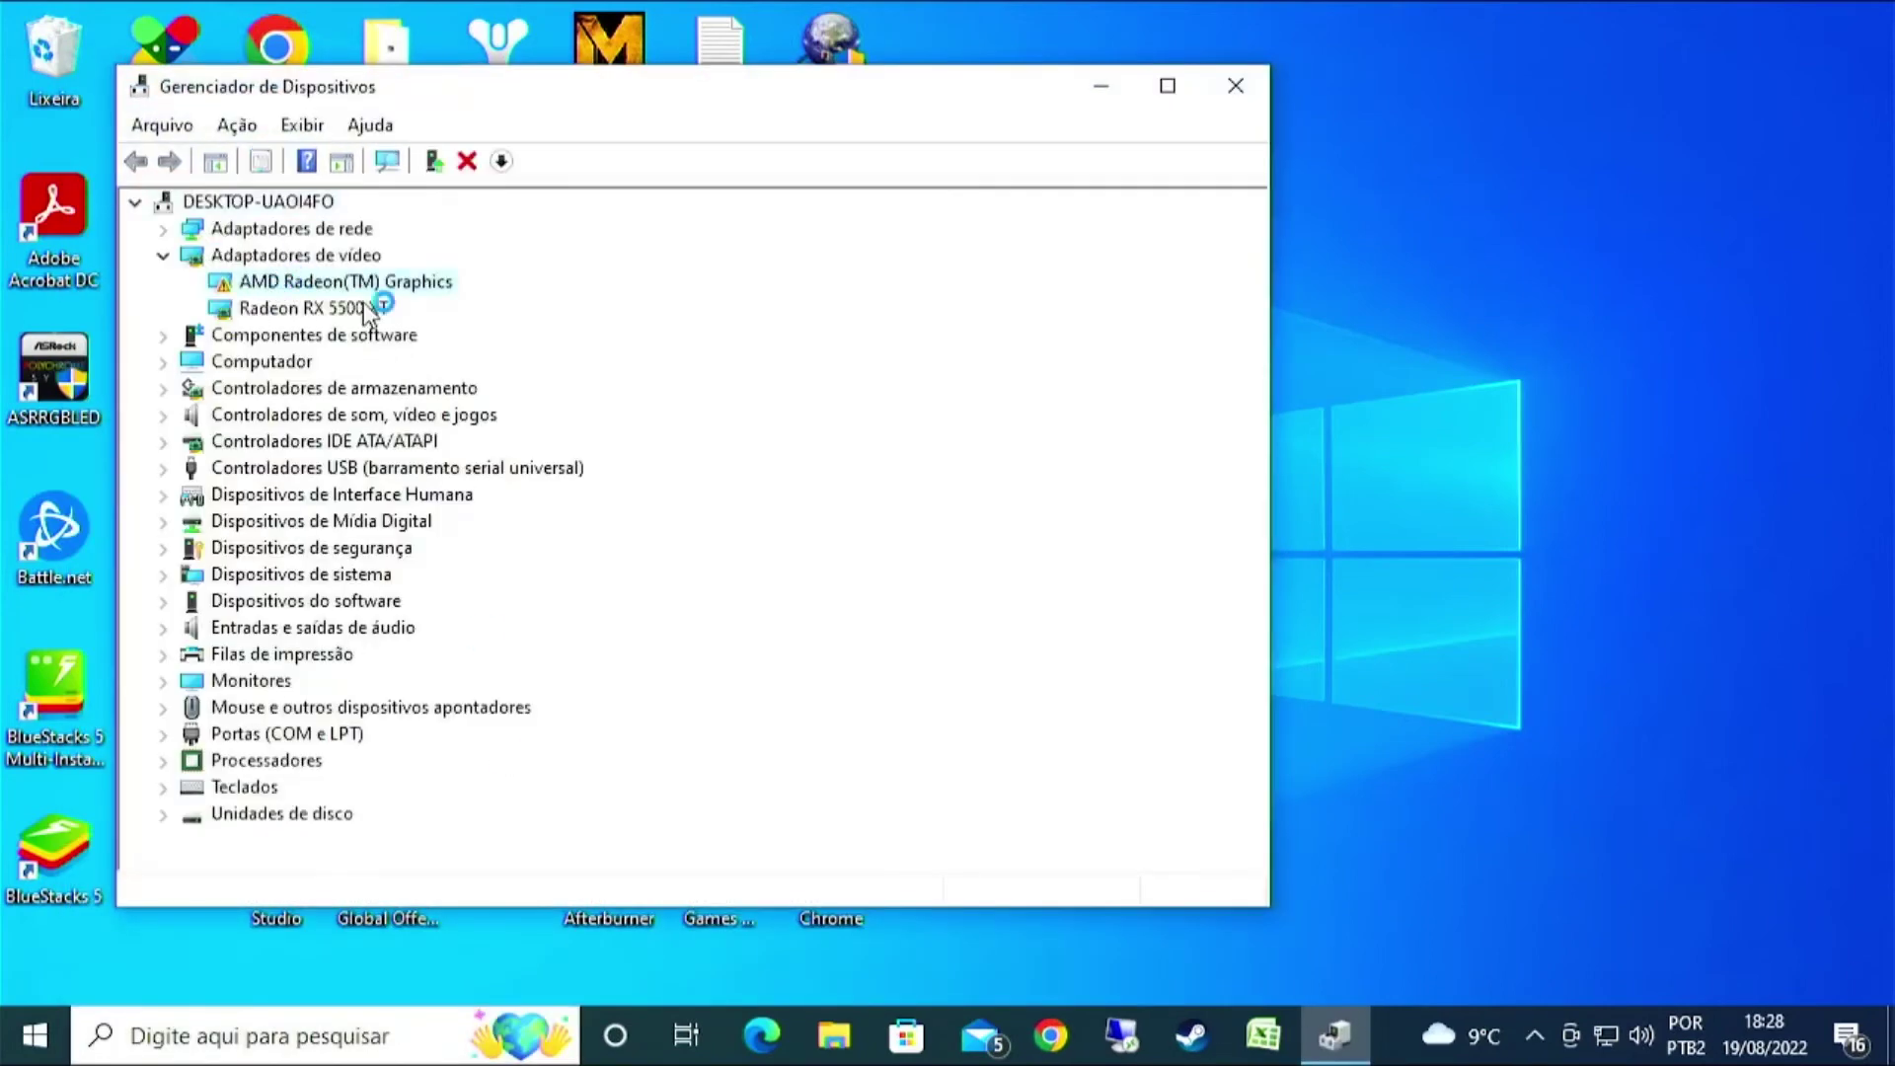
click(1550, 1033)
click(1537, 1034)
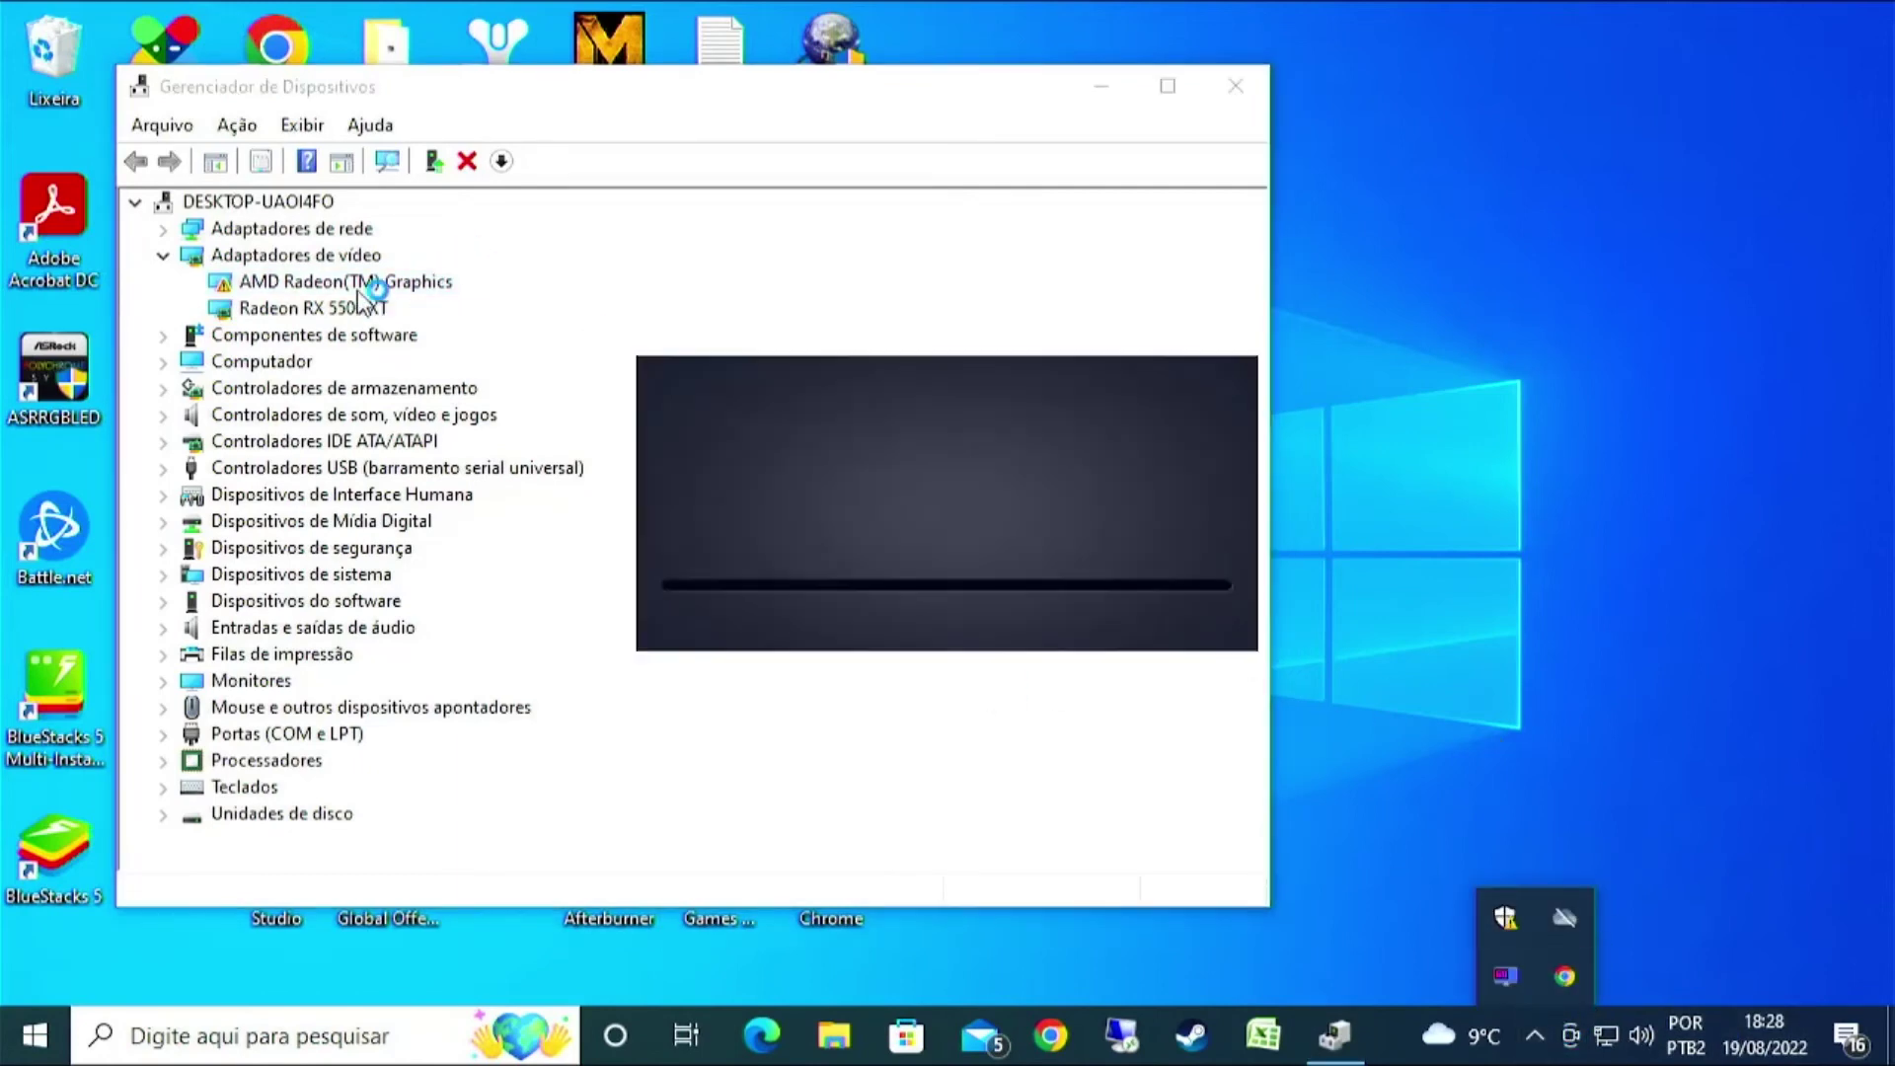
Disable the AMD Radeon(TM) Graphics device under Adaptadores de vídeo and confirm the change.
click(320, 284)
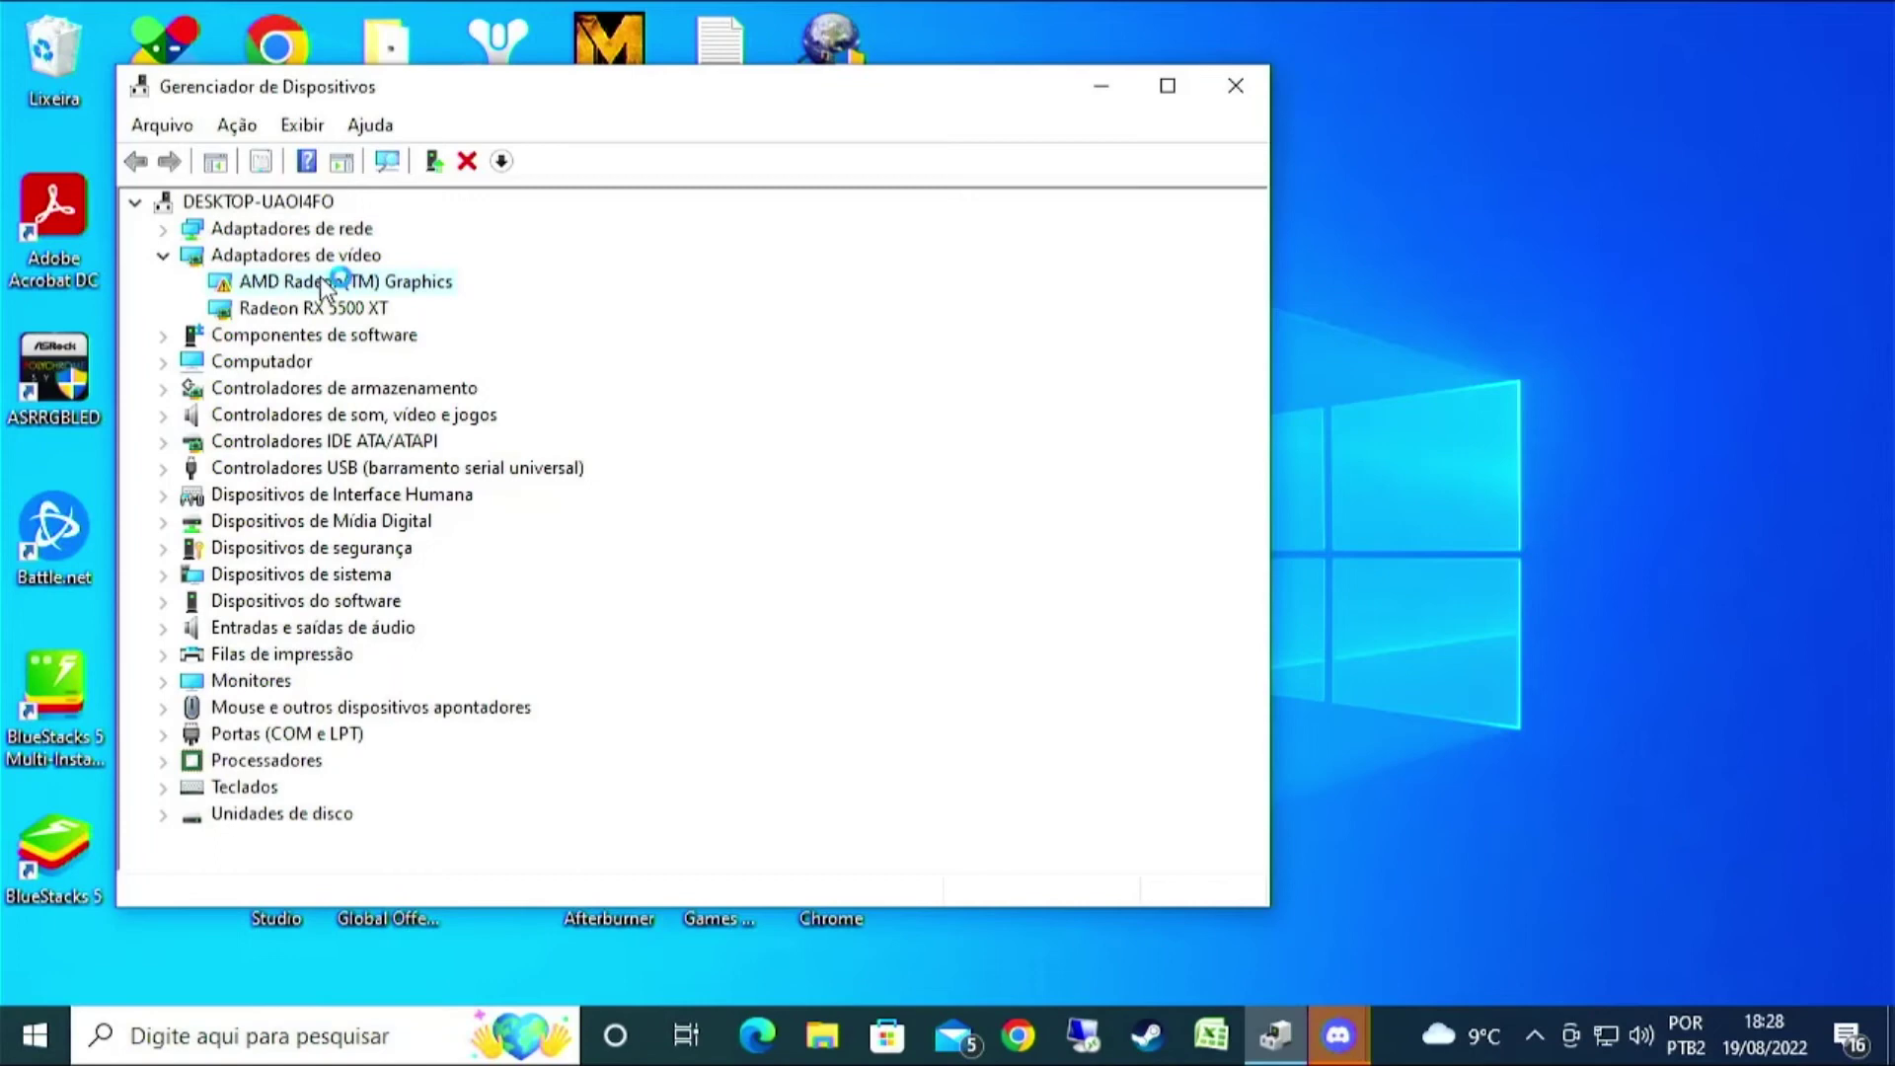
right_click(332, 284)
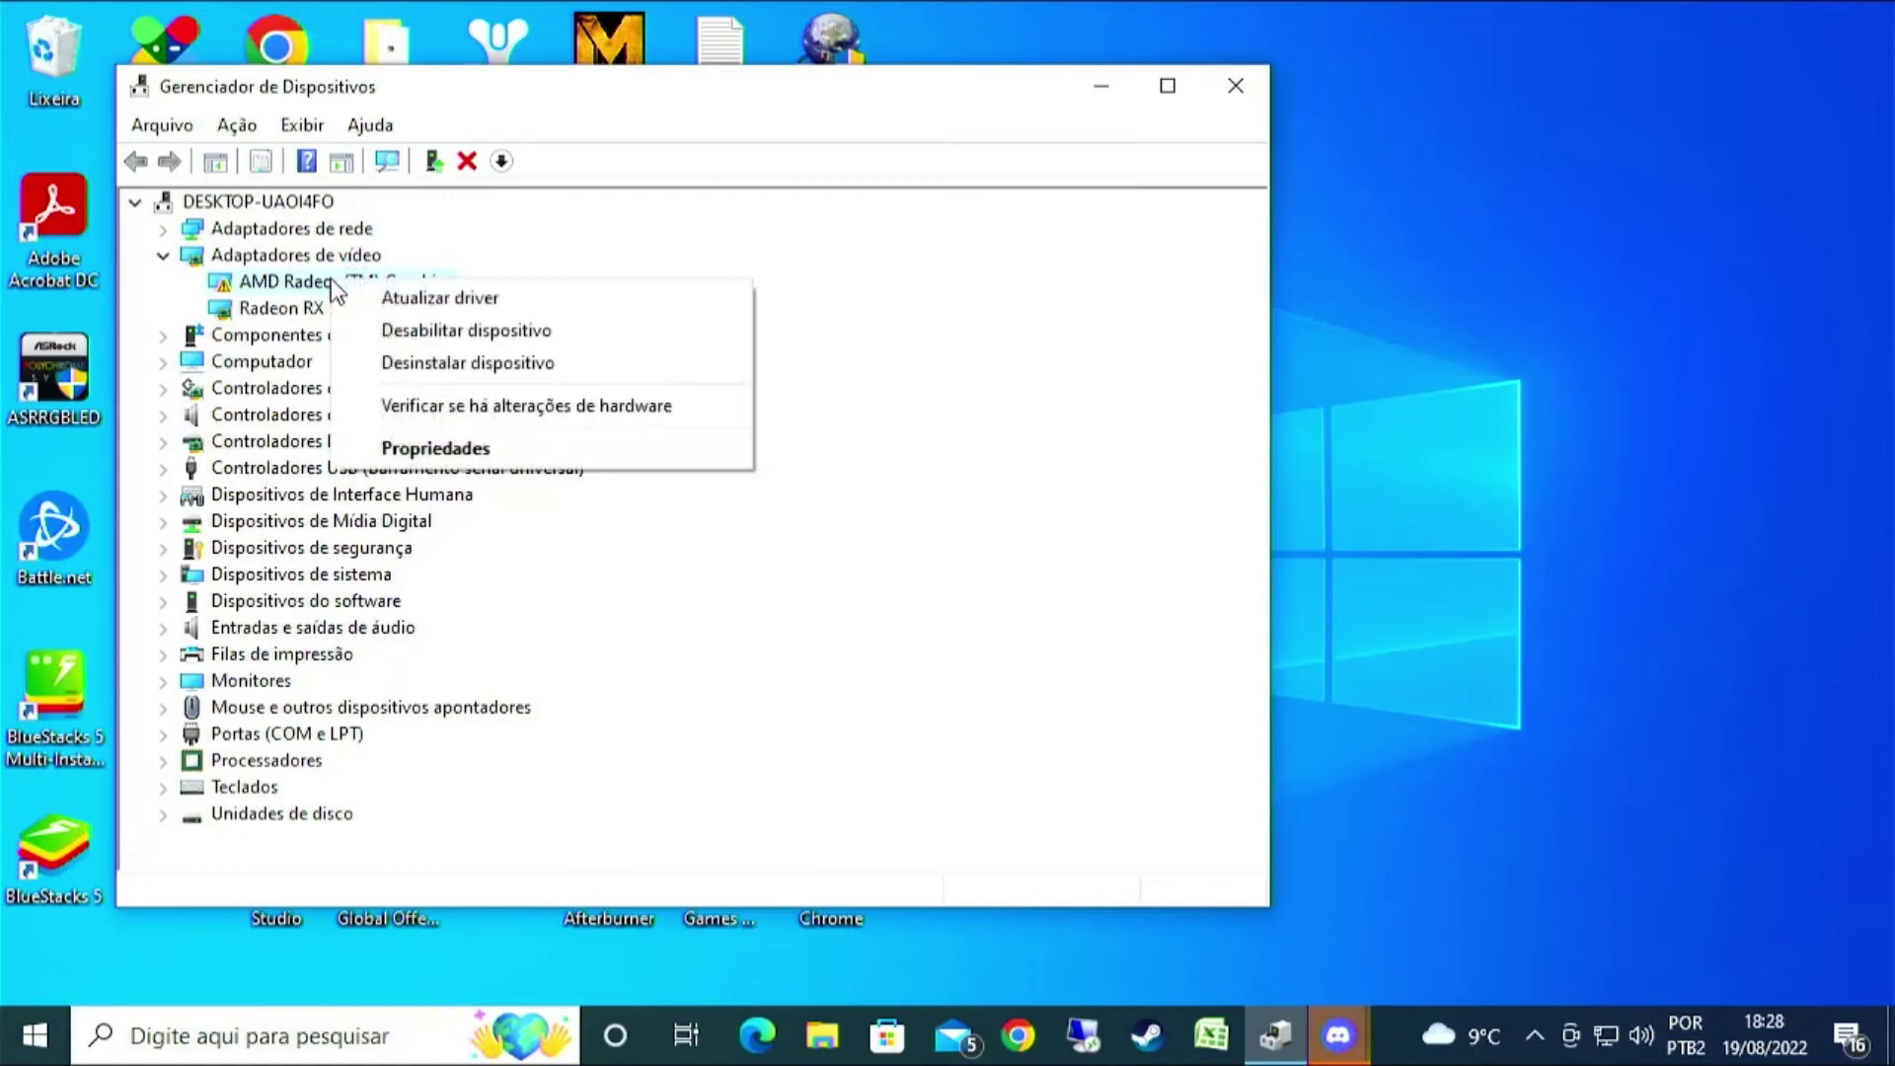
click(464, 336)
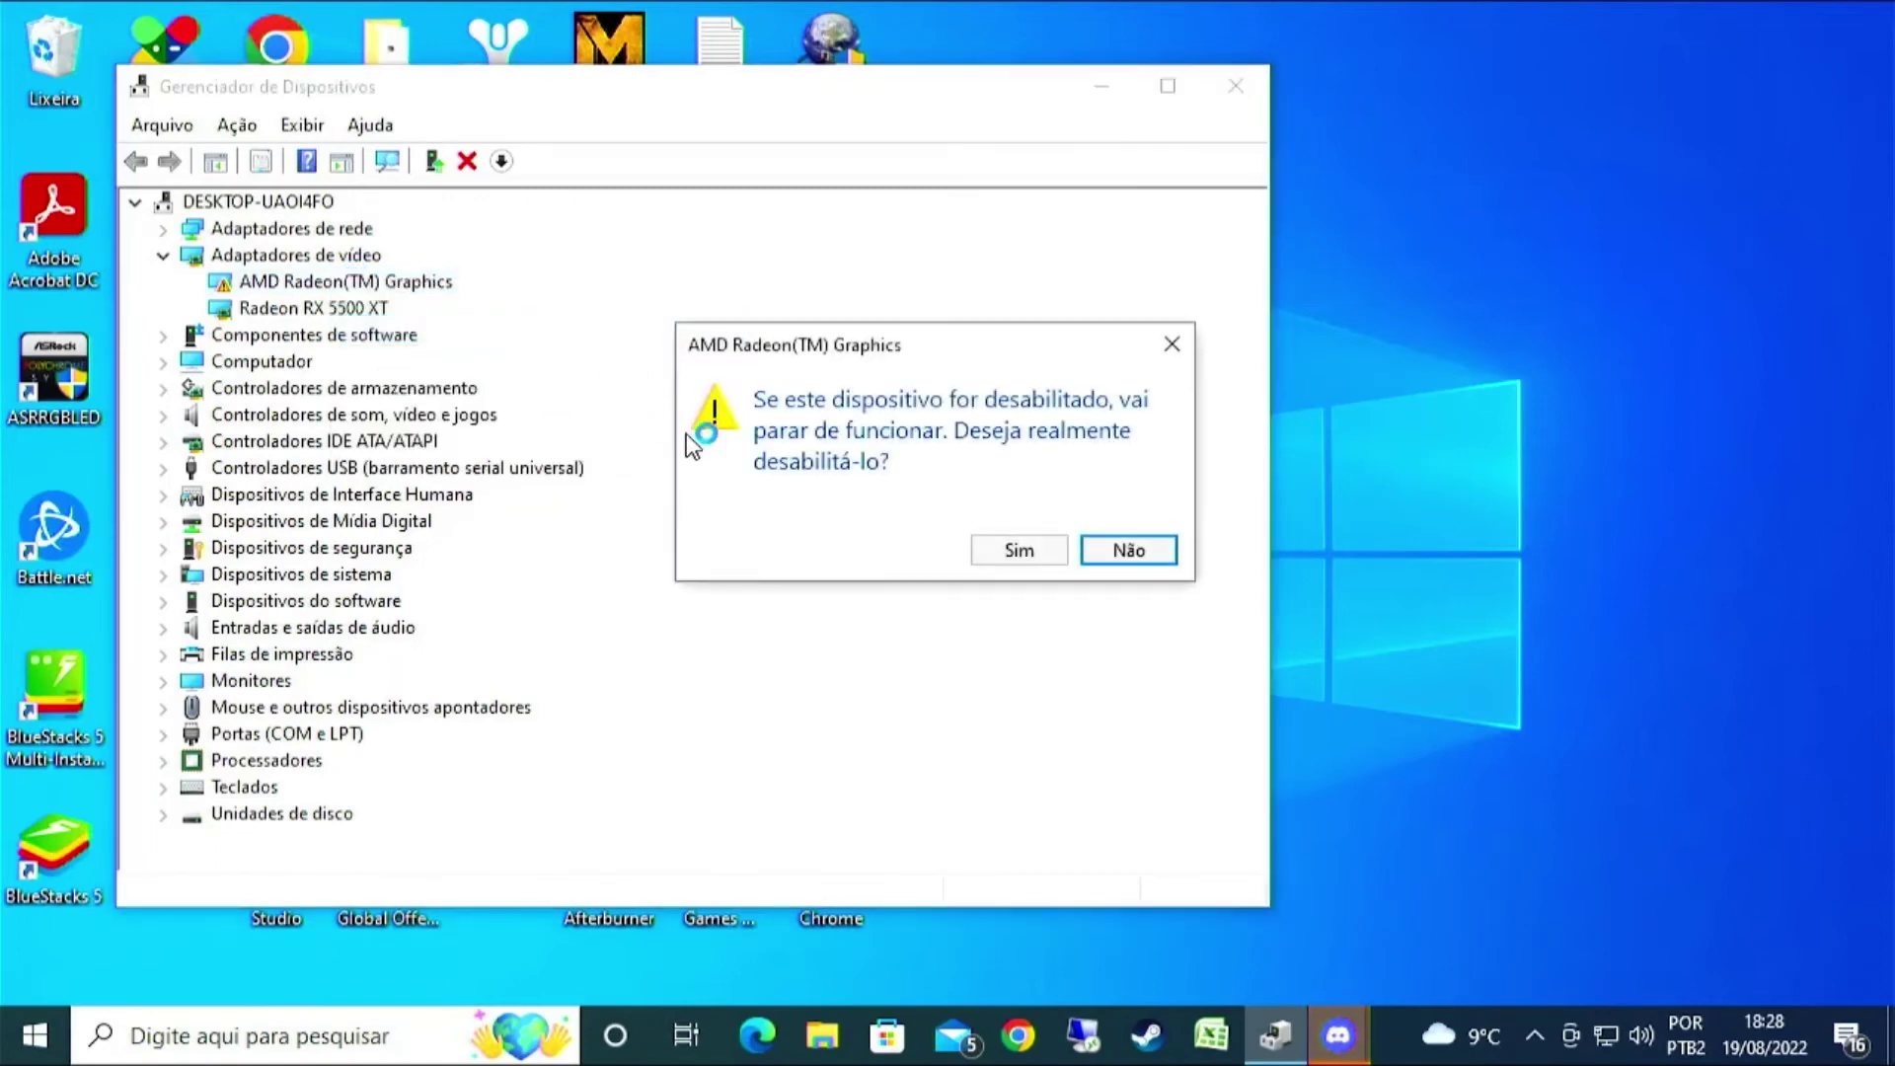
click(1022, 553)
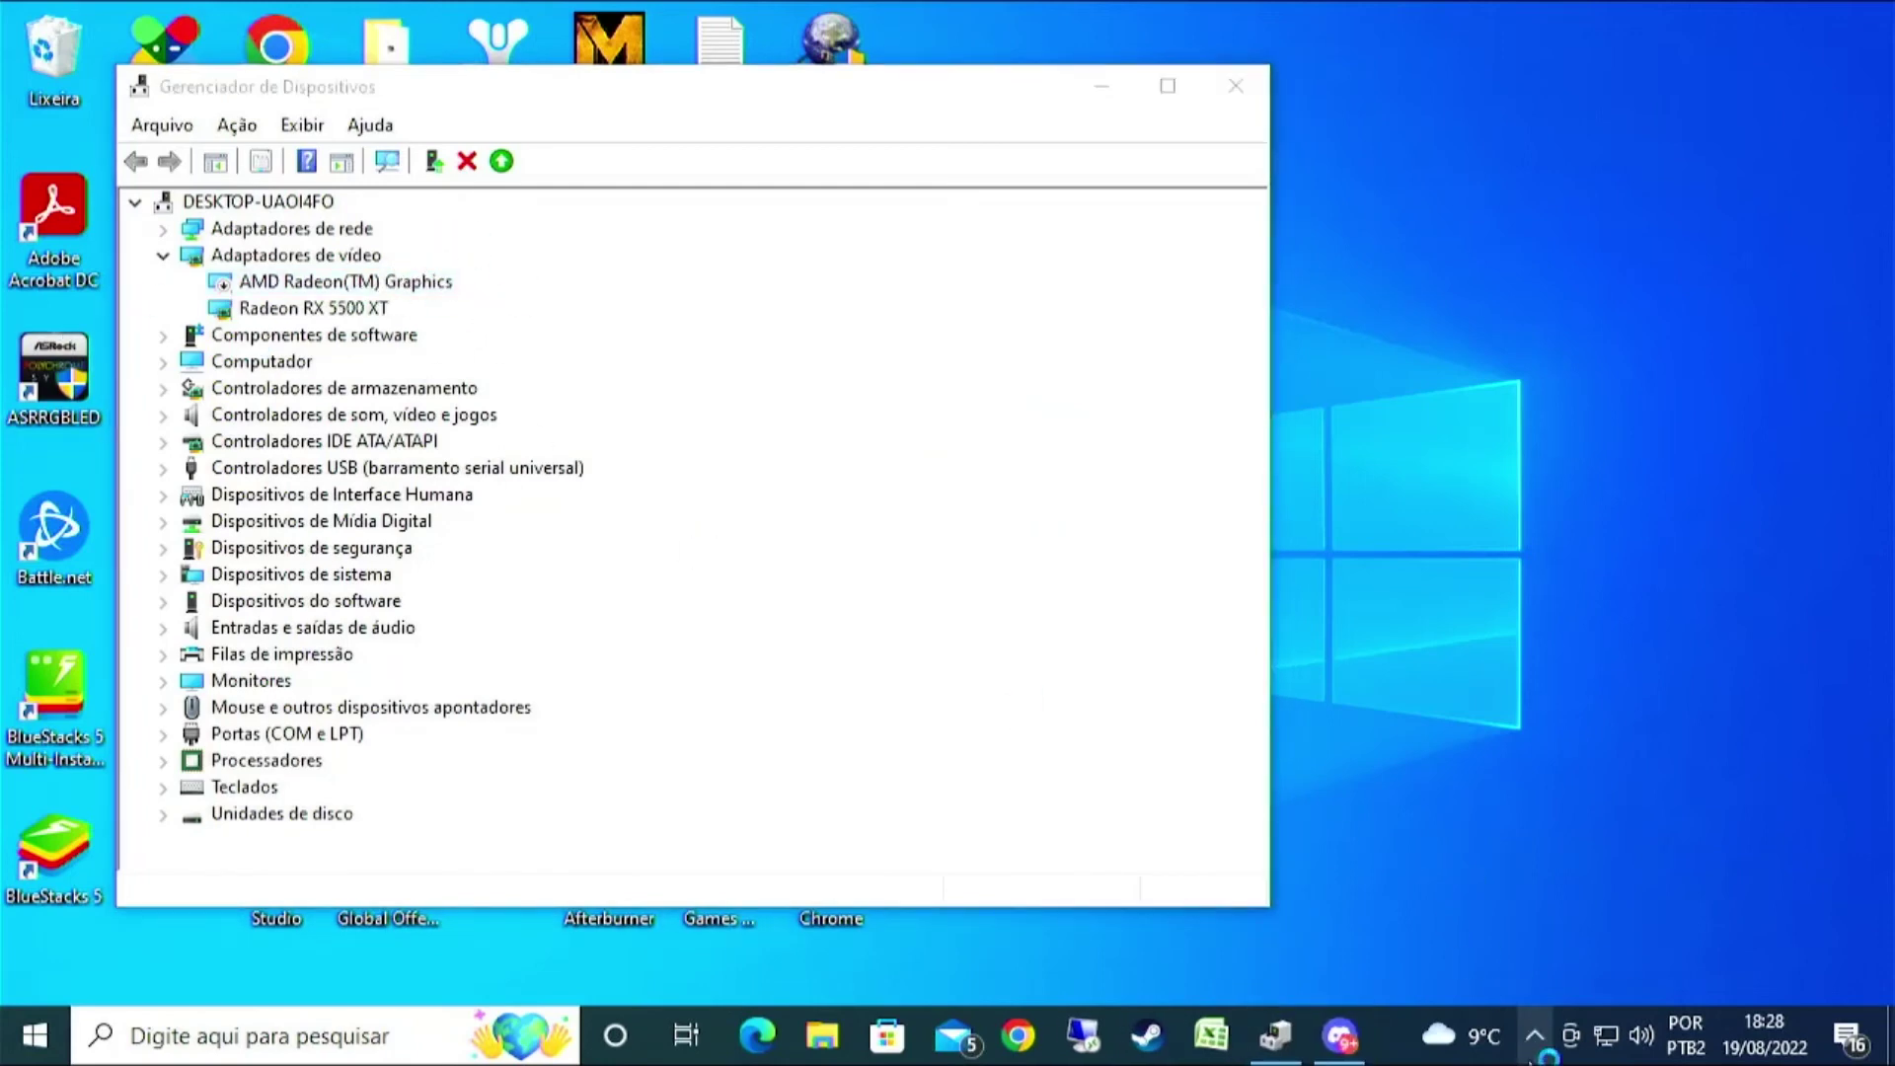
click(317, 294)
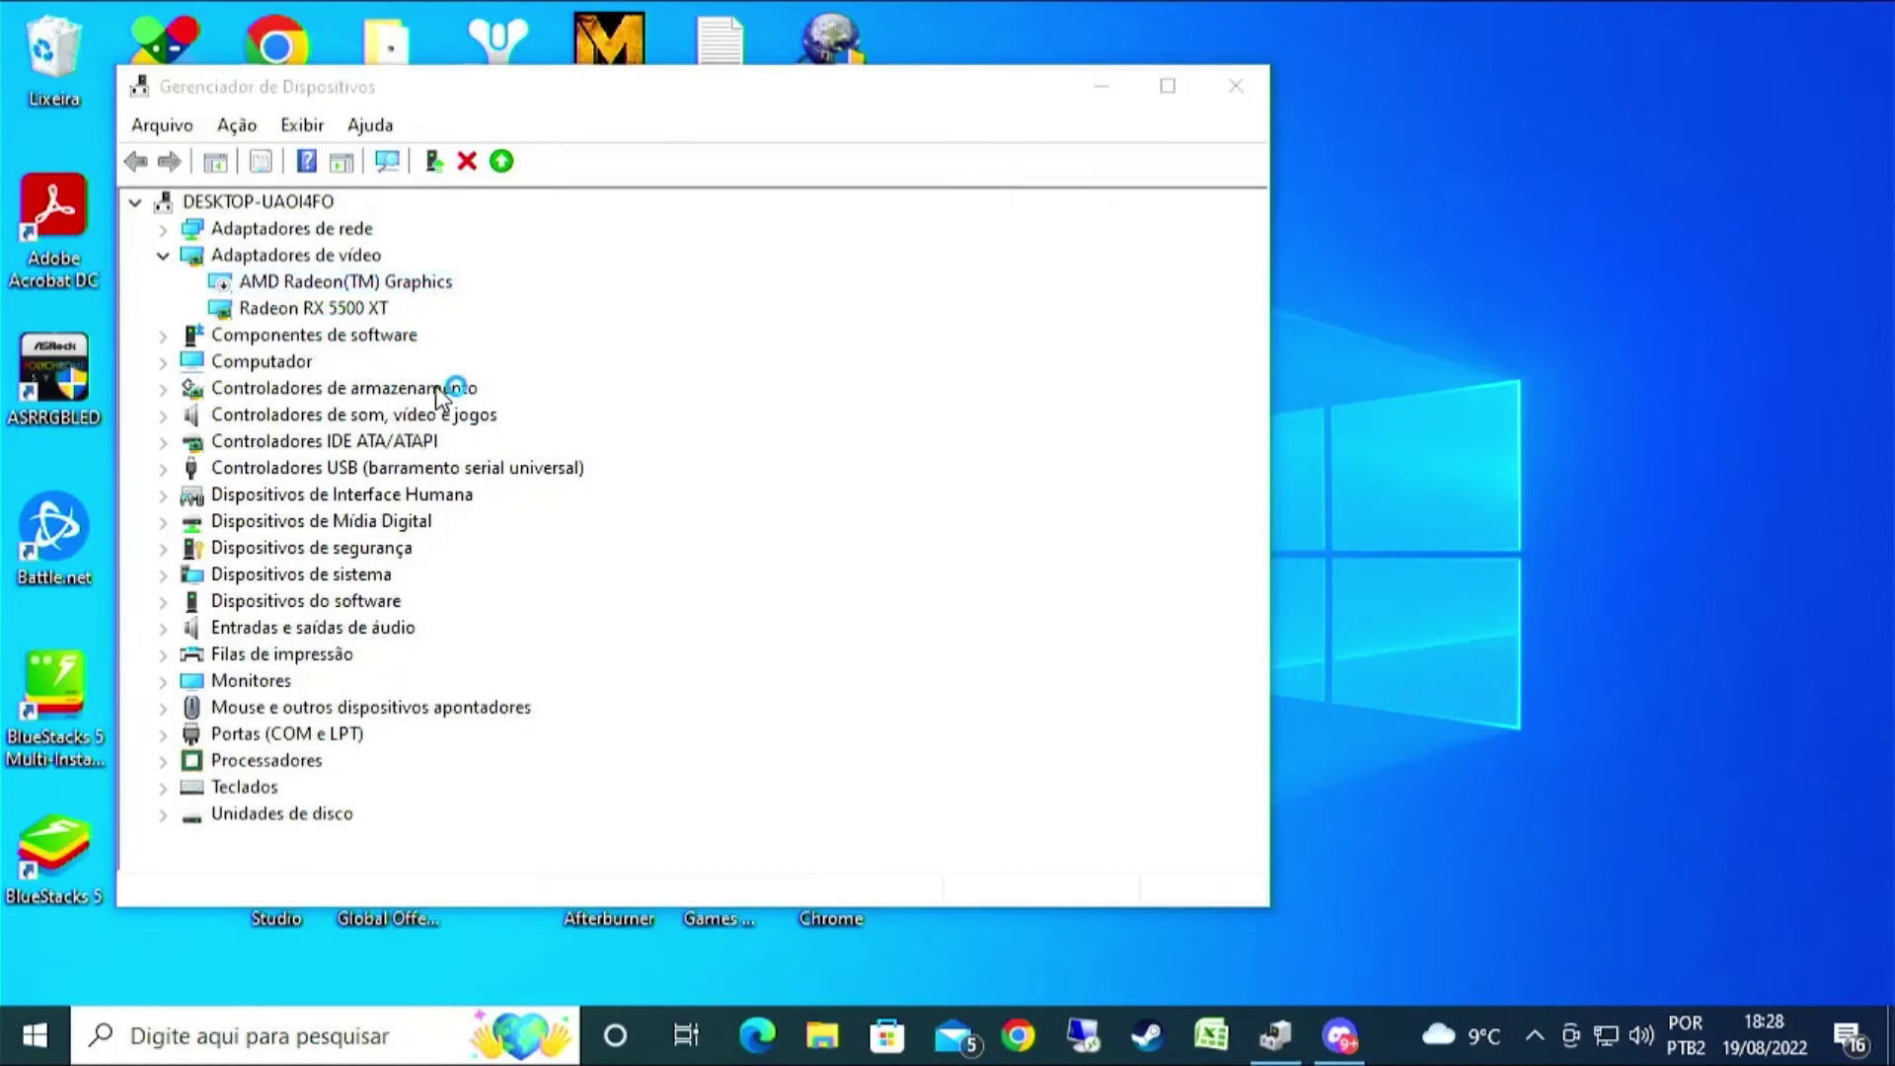
Close Gerenciador de Dispositivos, then launch Counter-Strike: Global Offensive from the desktop to test the graphics driver.
click(1234, 87)
click(1534, 1037)
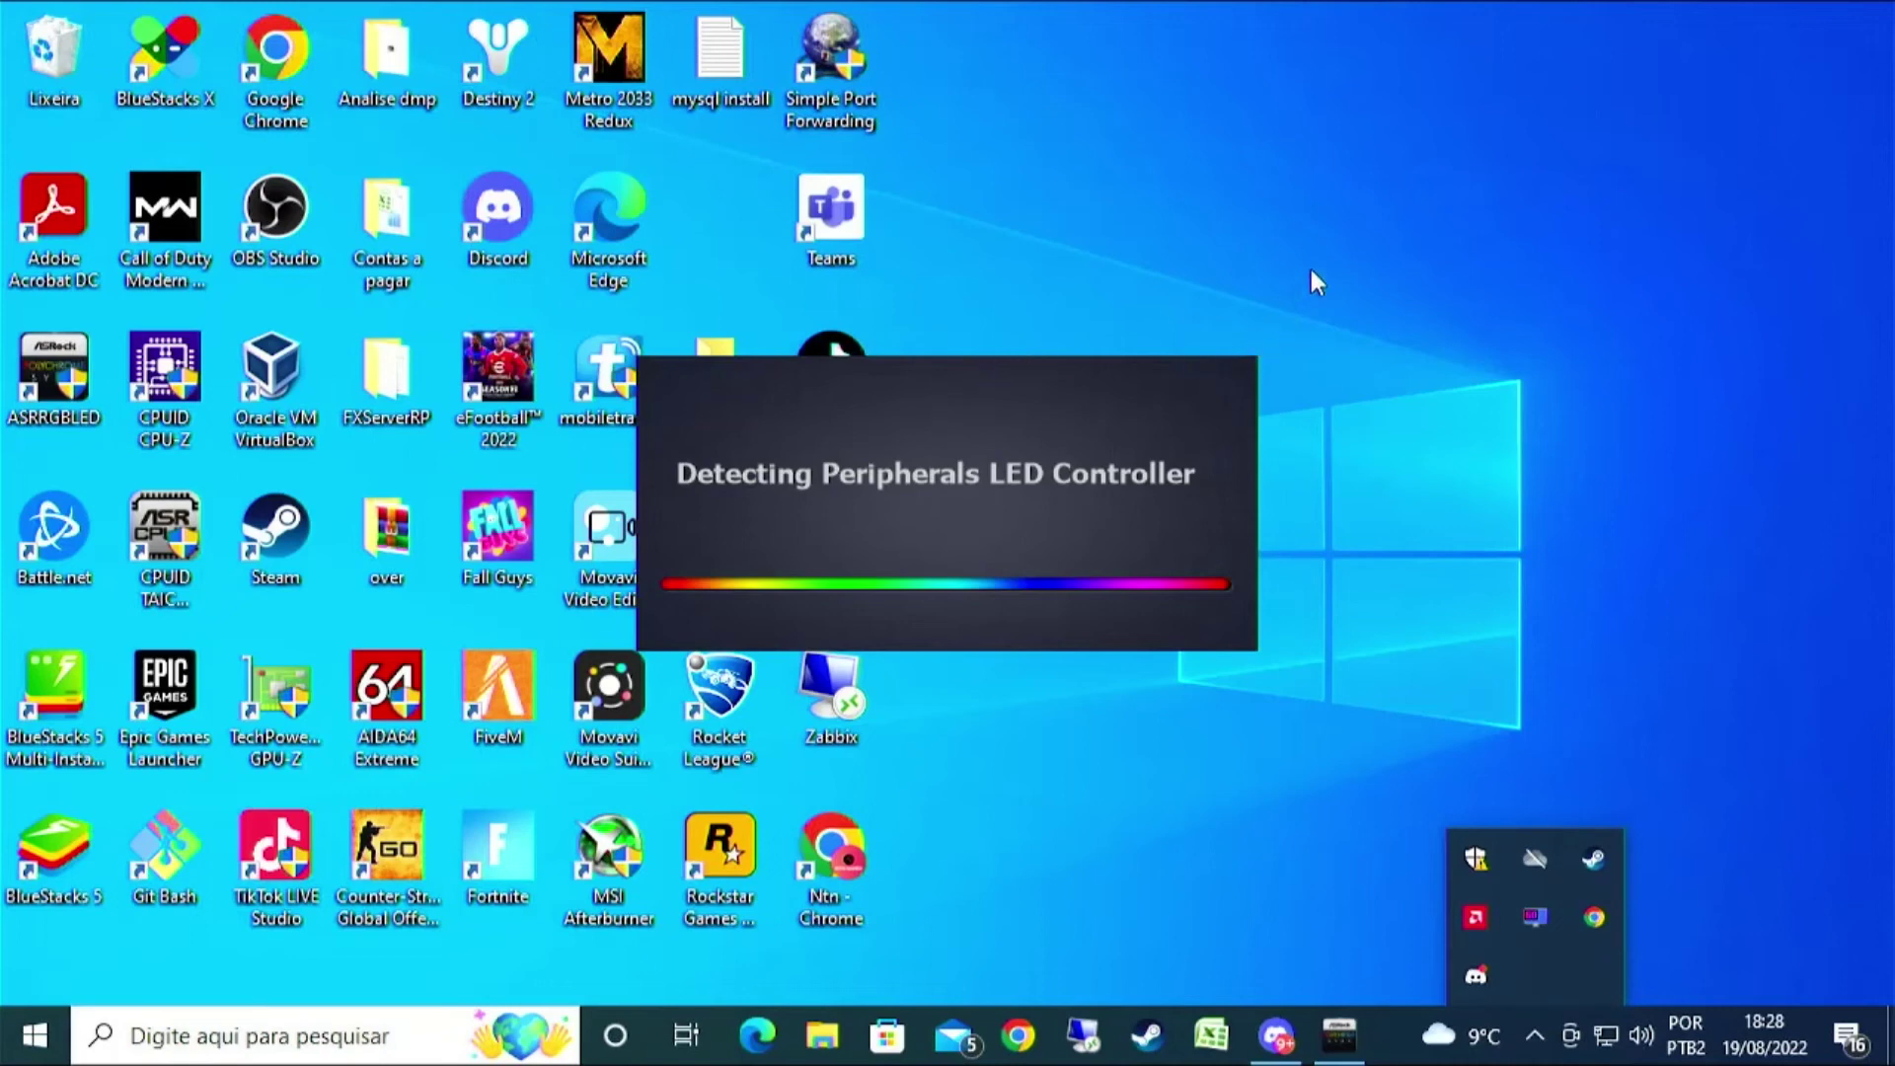
click(397, 844)
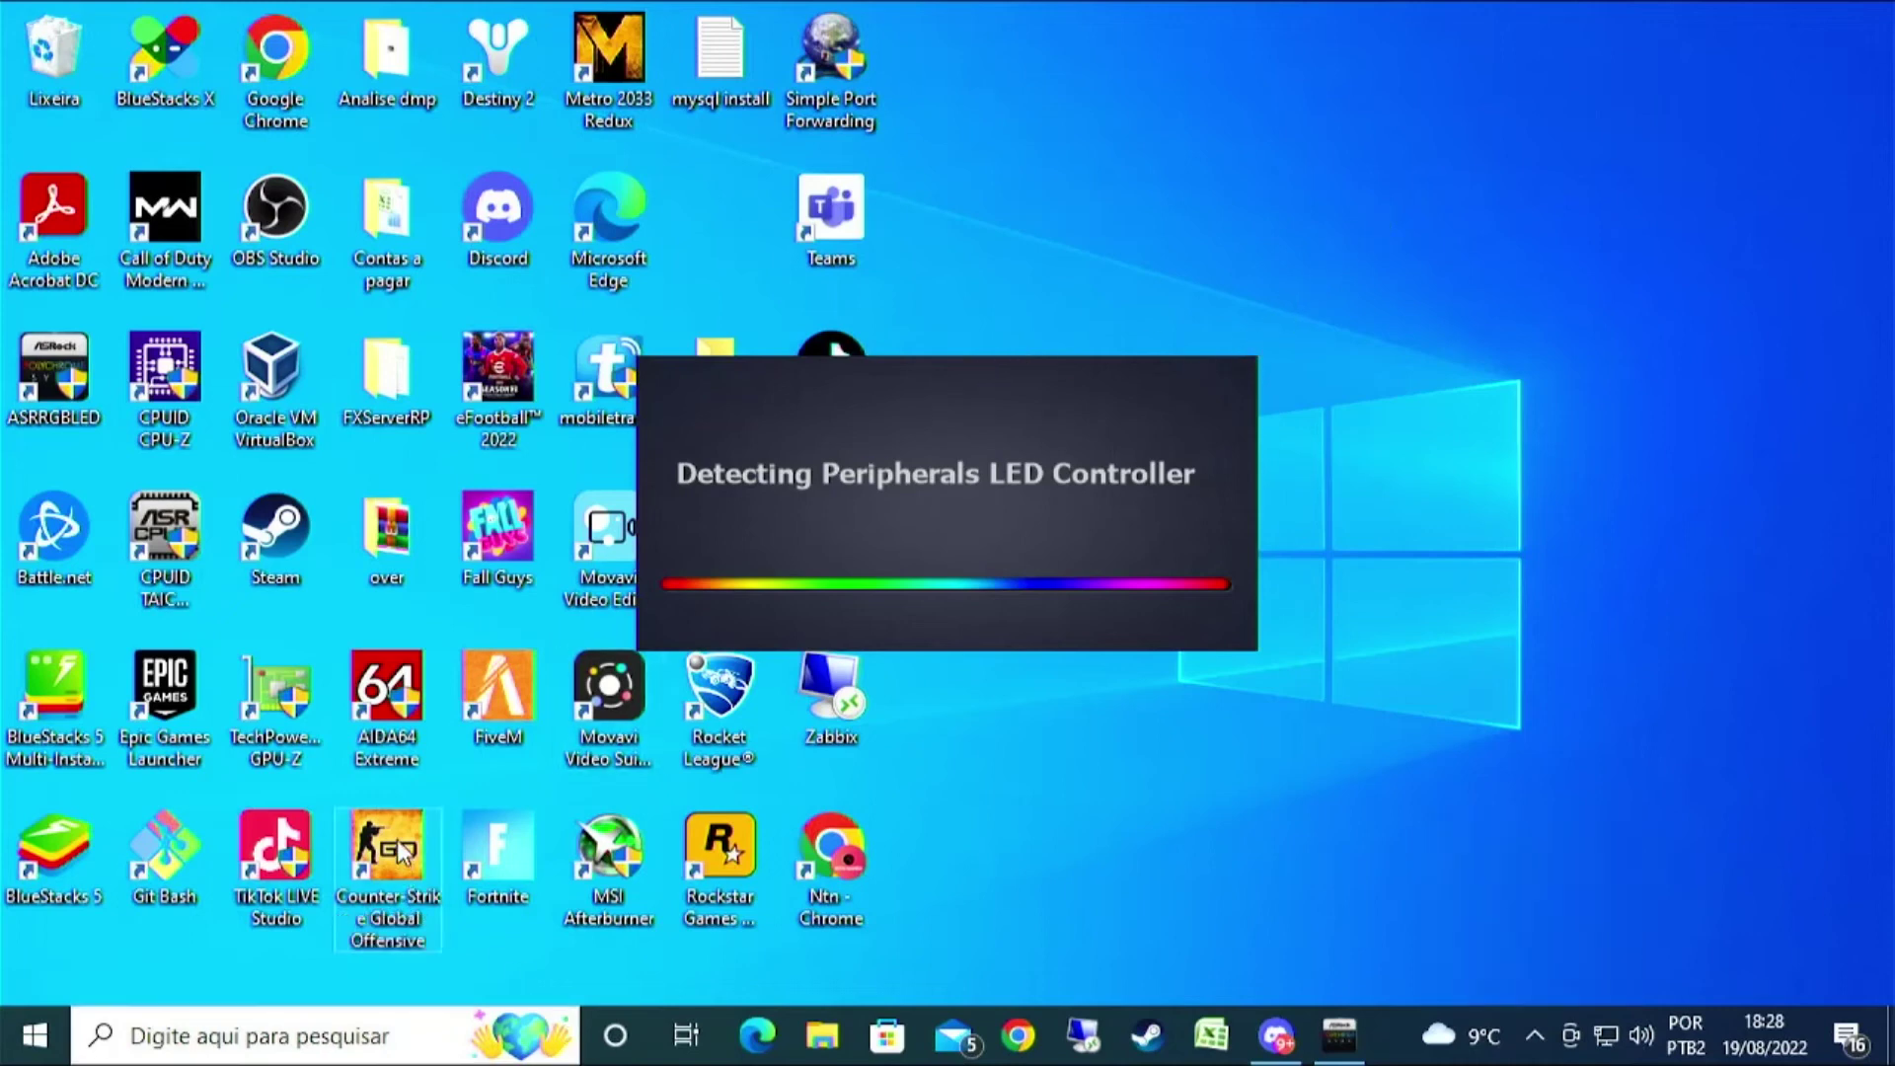
double_click(397, 839)
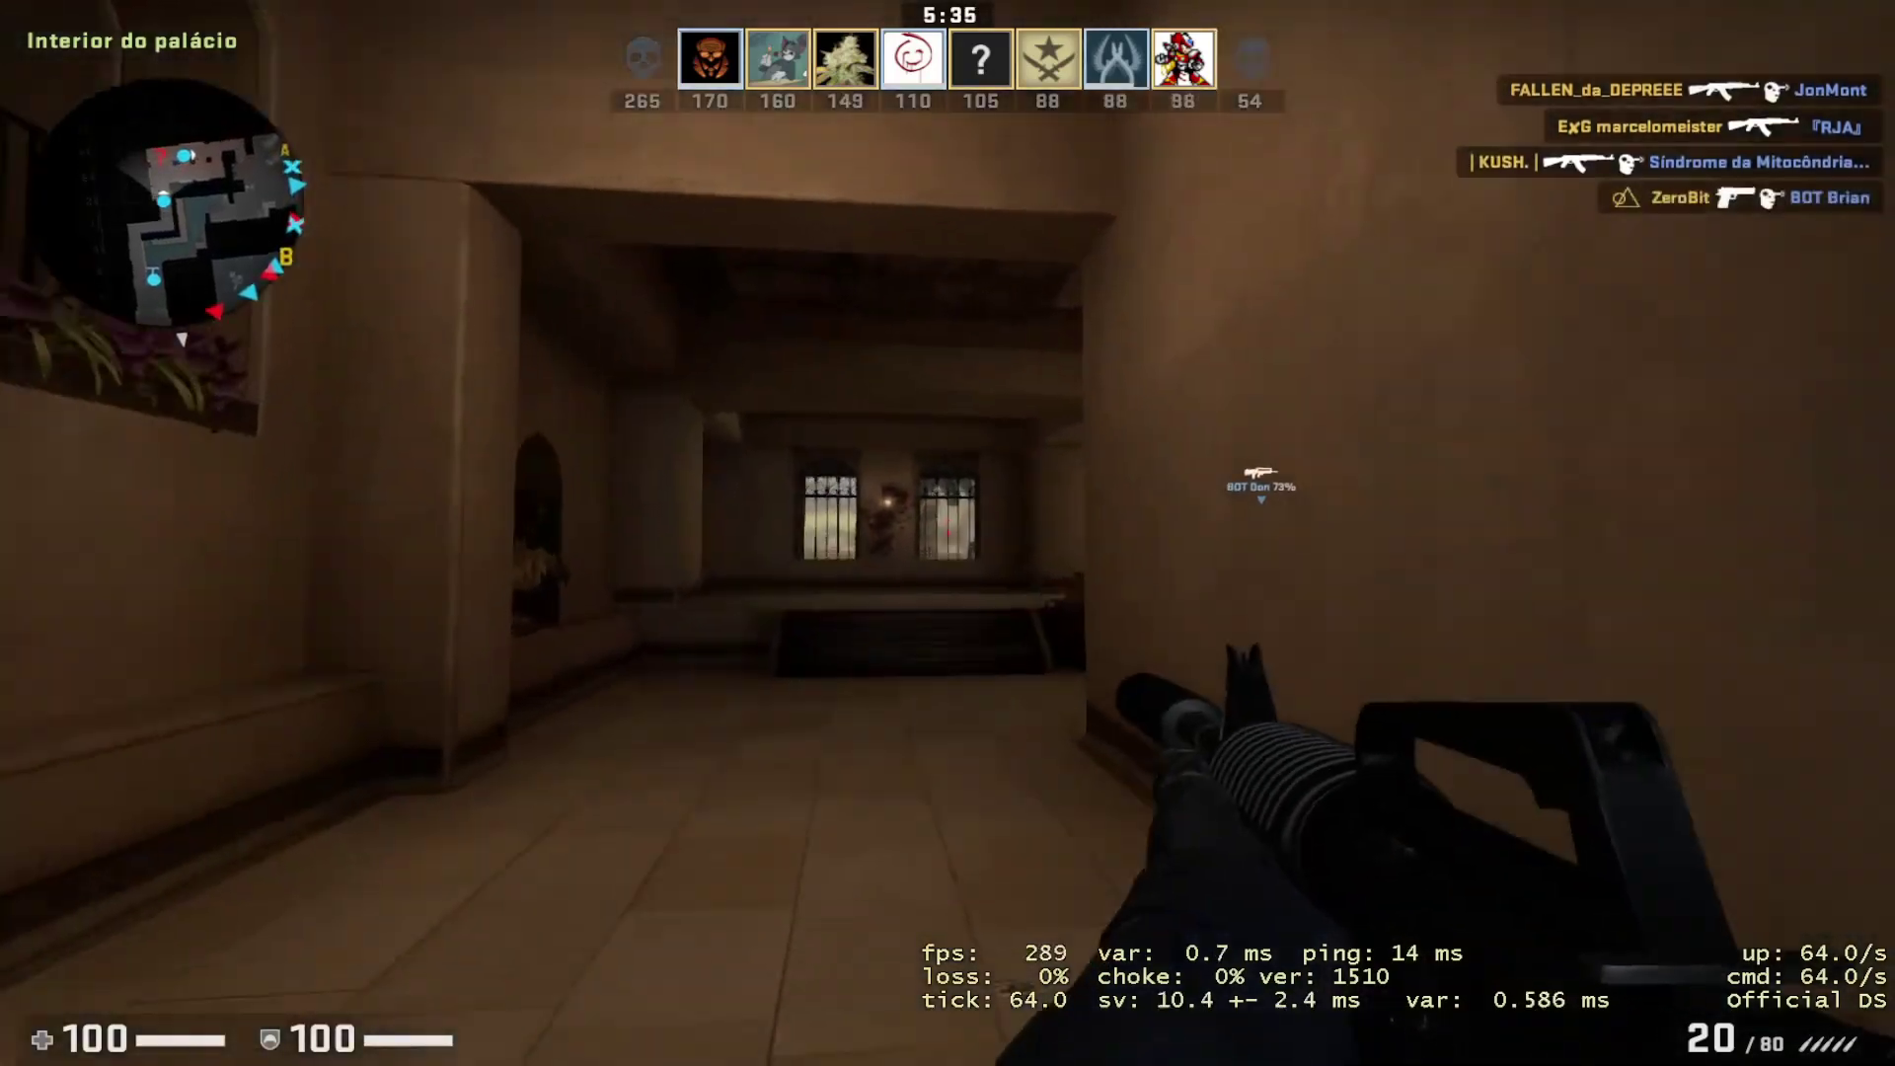
key(w)
key(Tab)
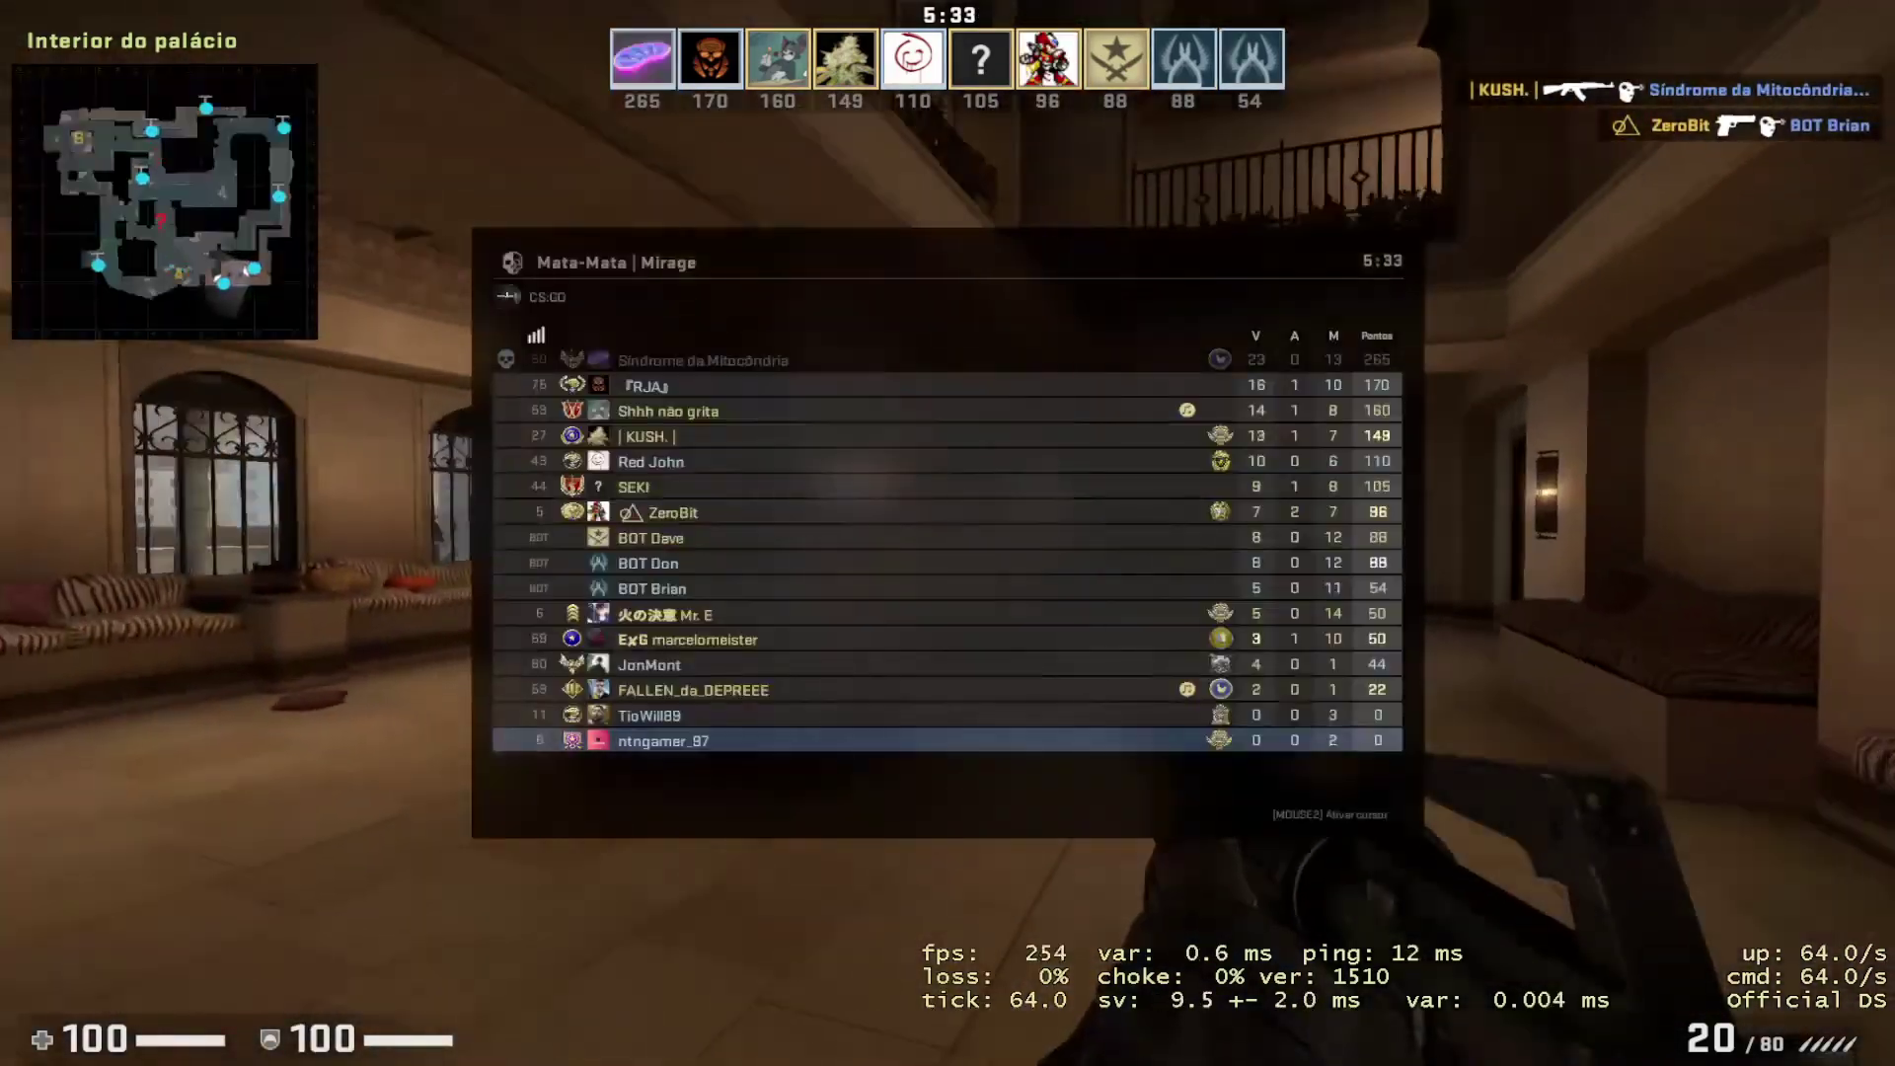
key(w)
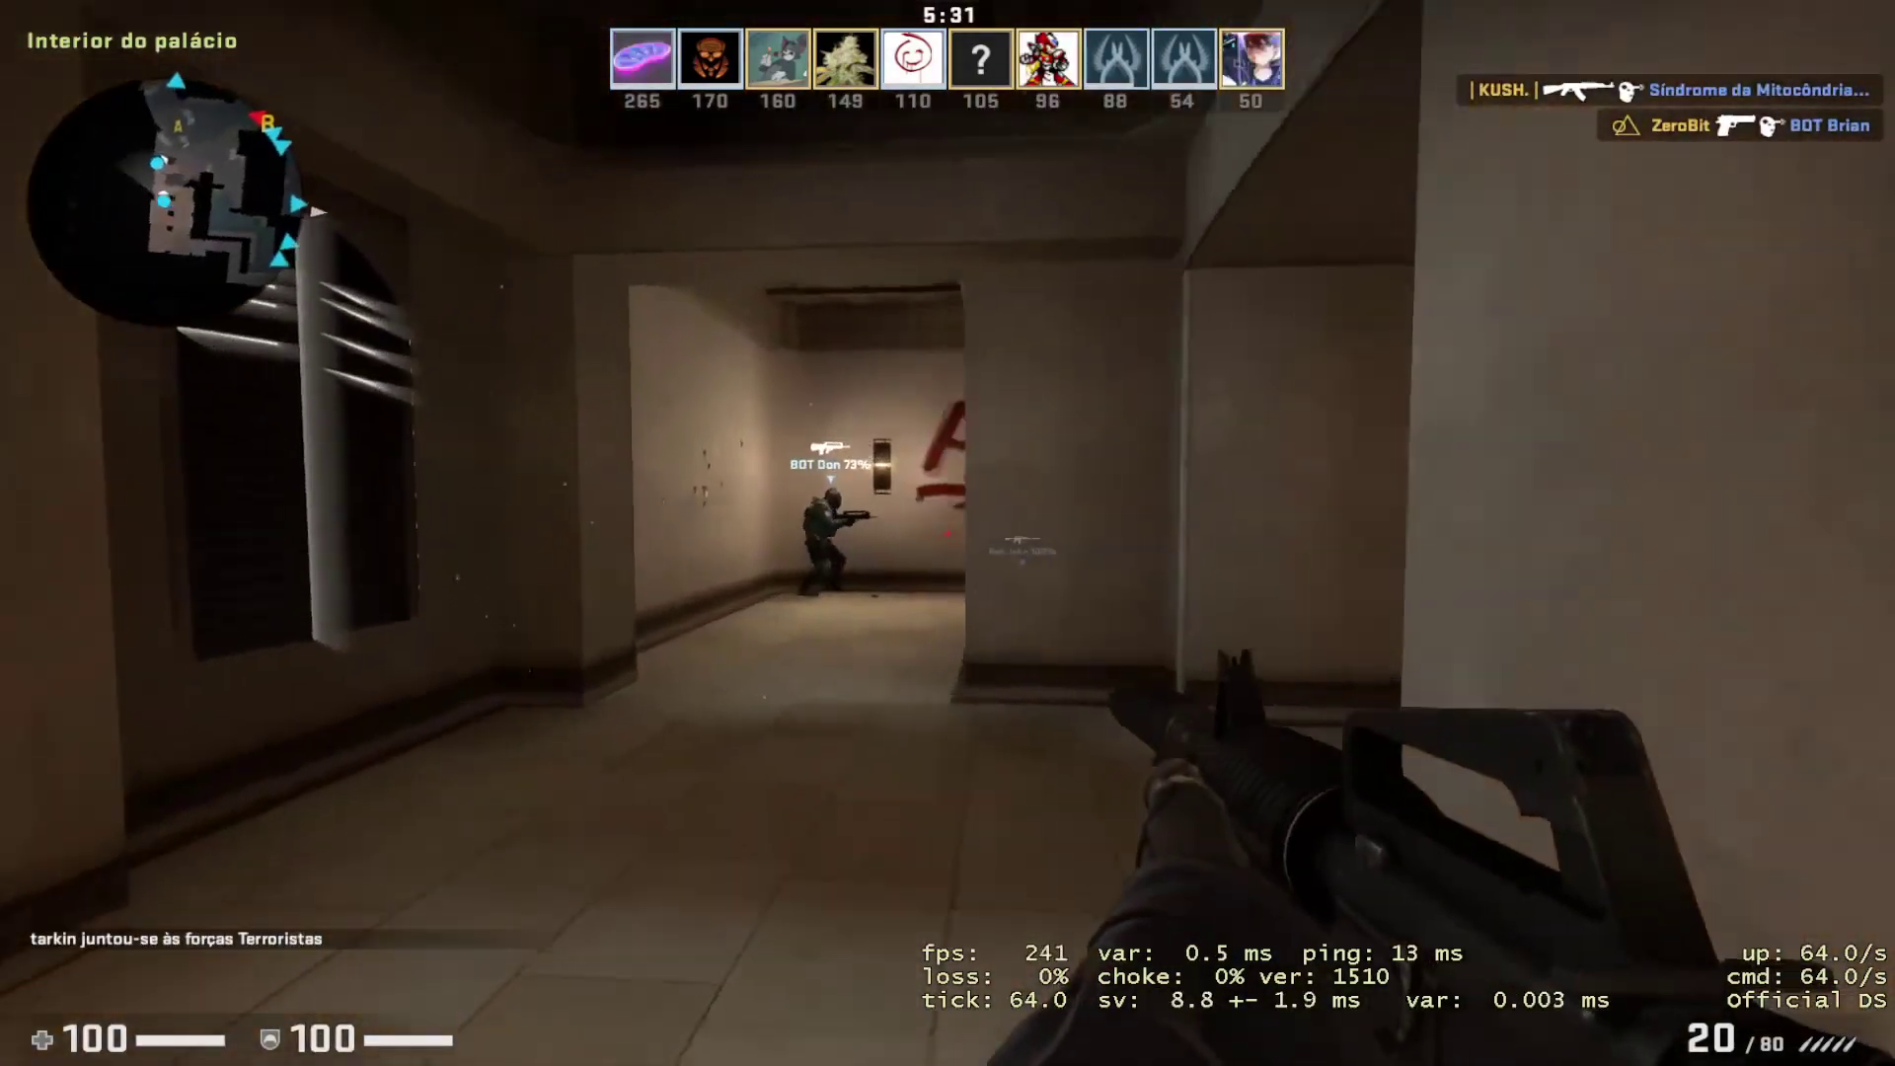
key(w)
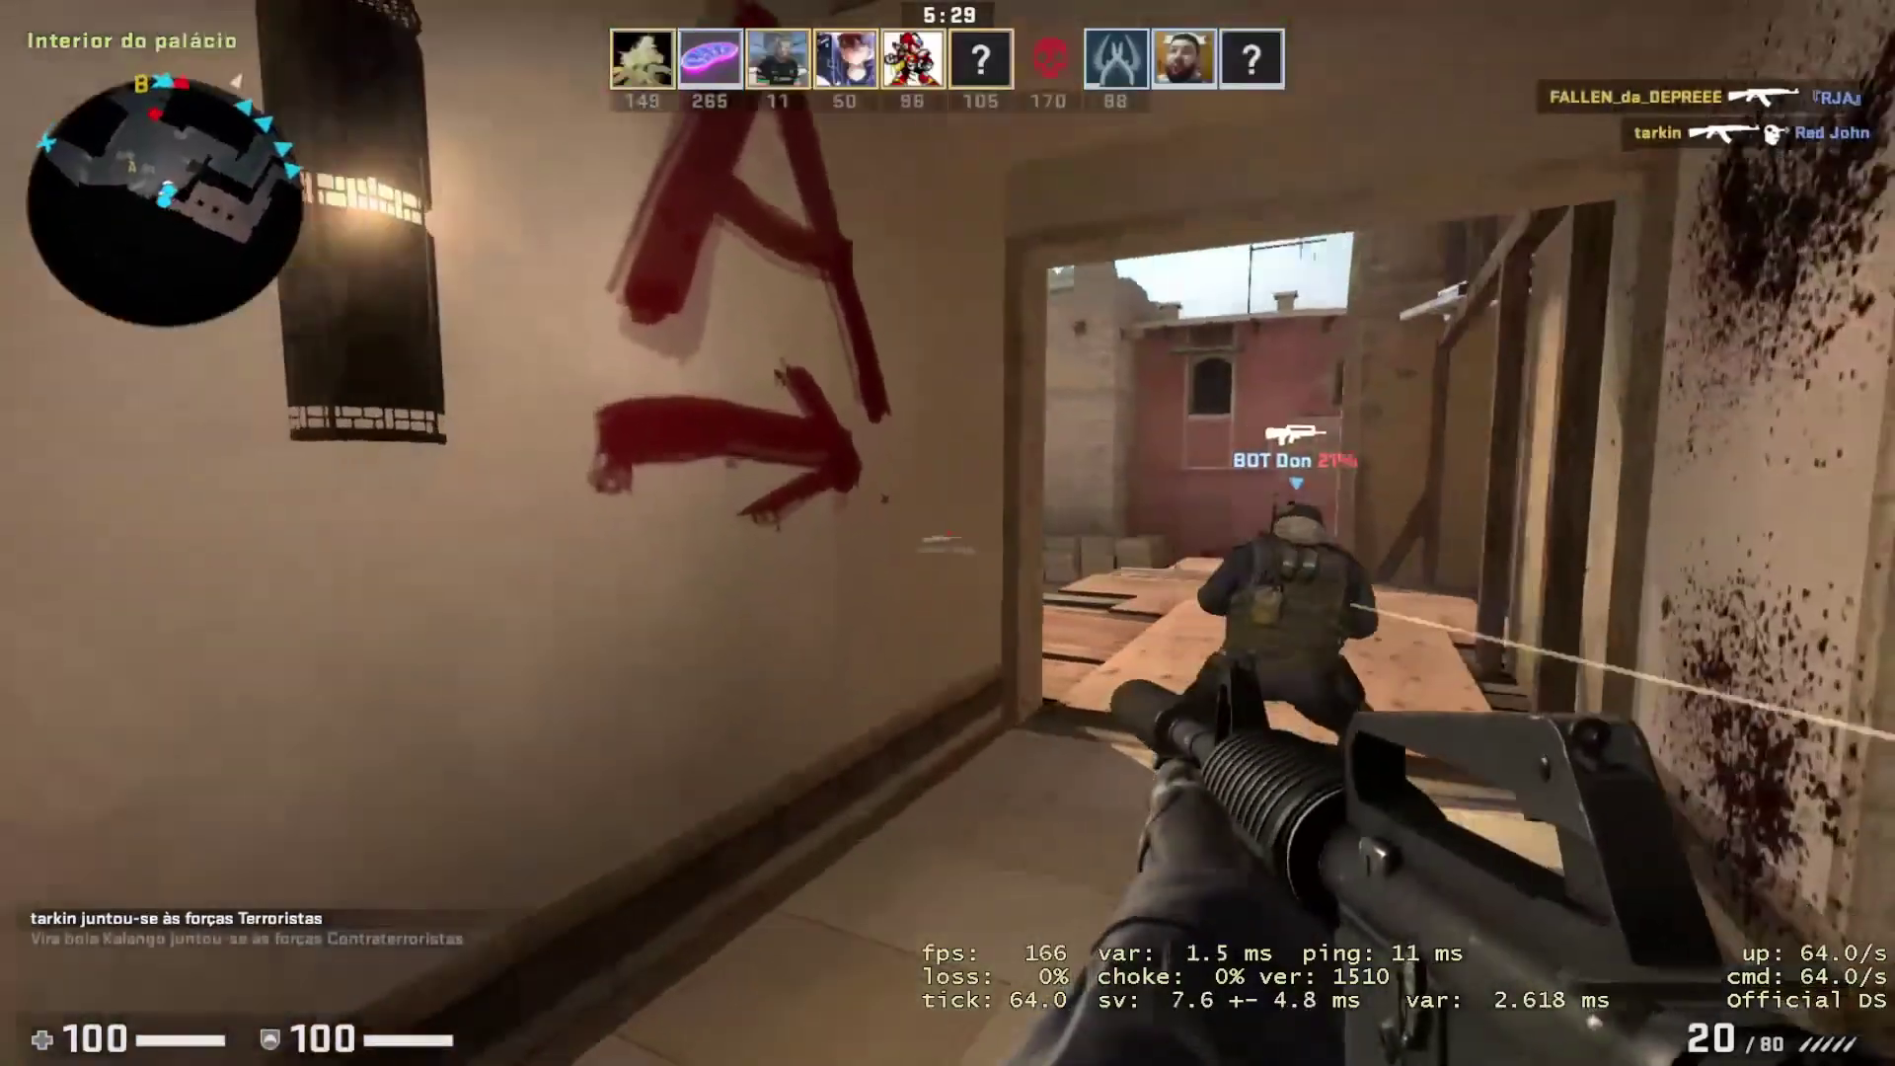
key(w)
click(948, 533)
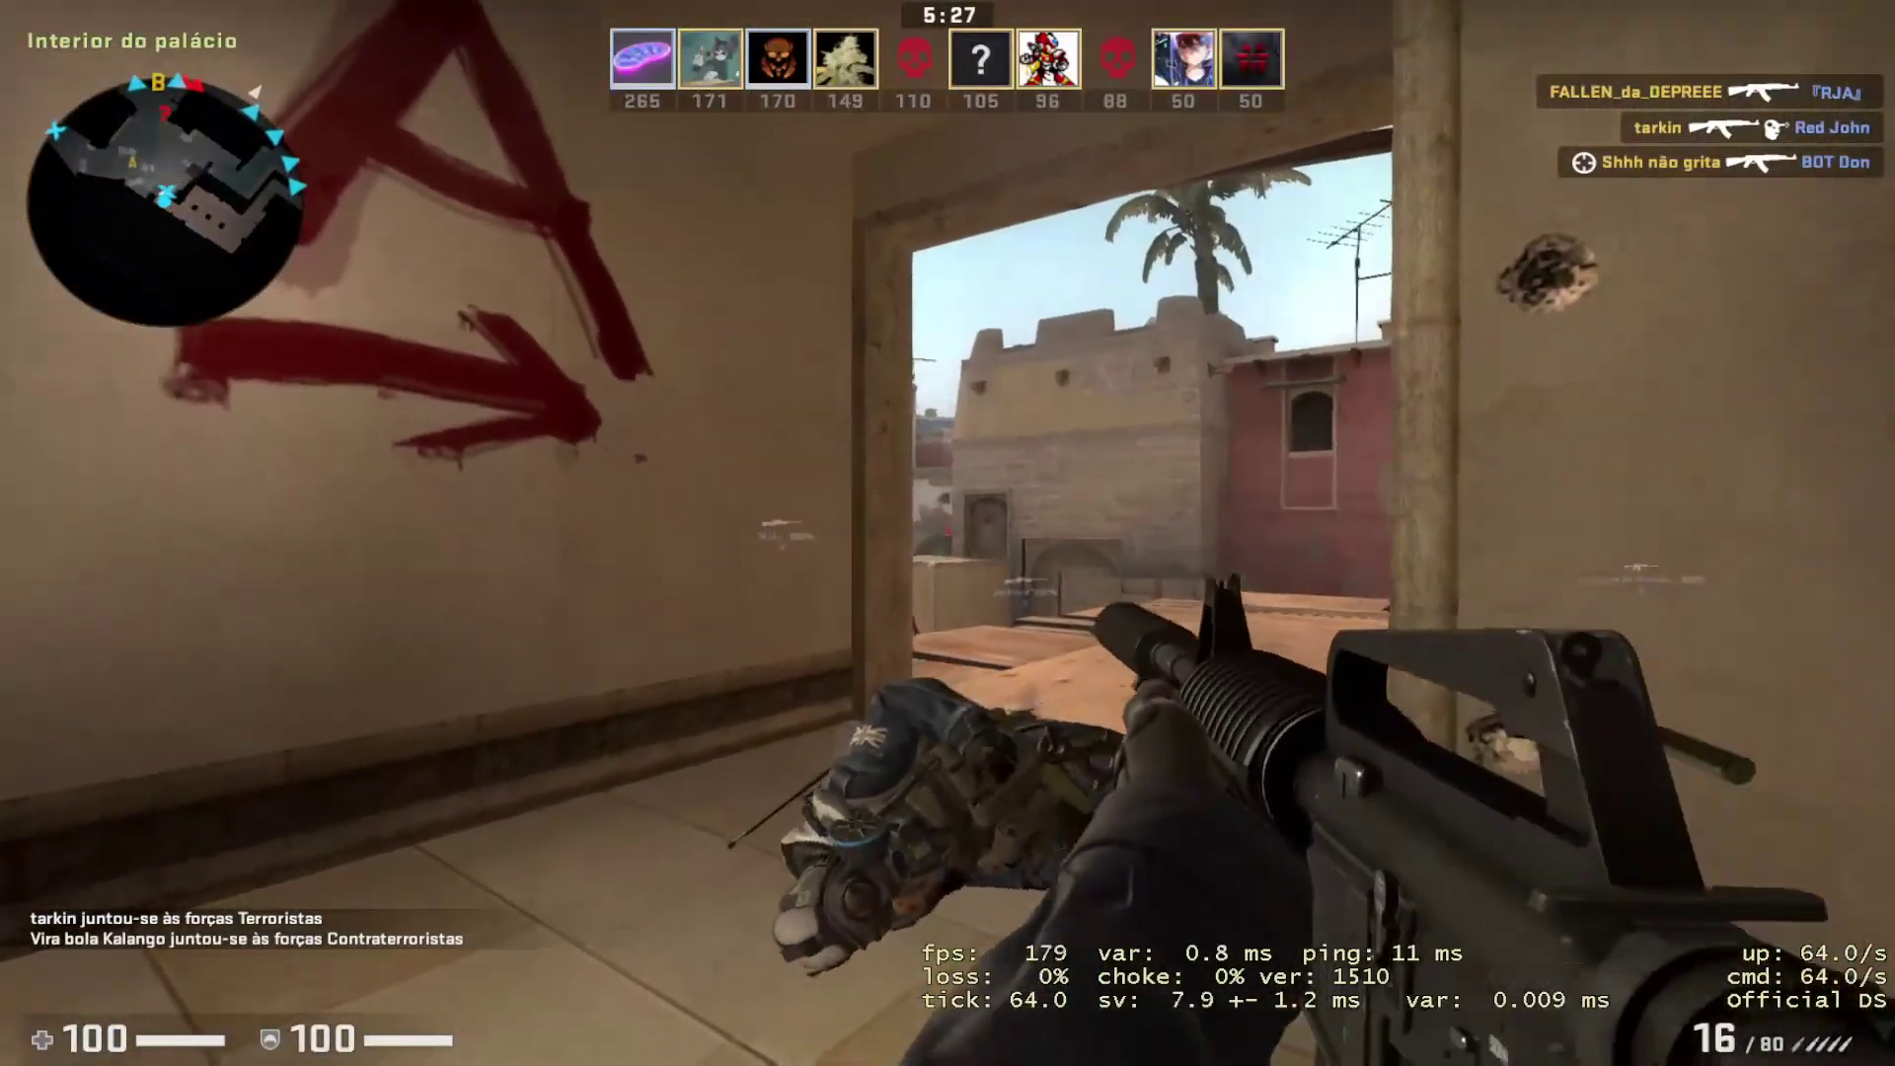
click(948, 533)
click(947, 533)
click(947, 533)
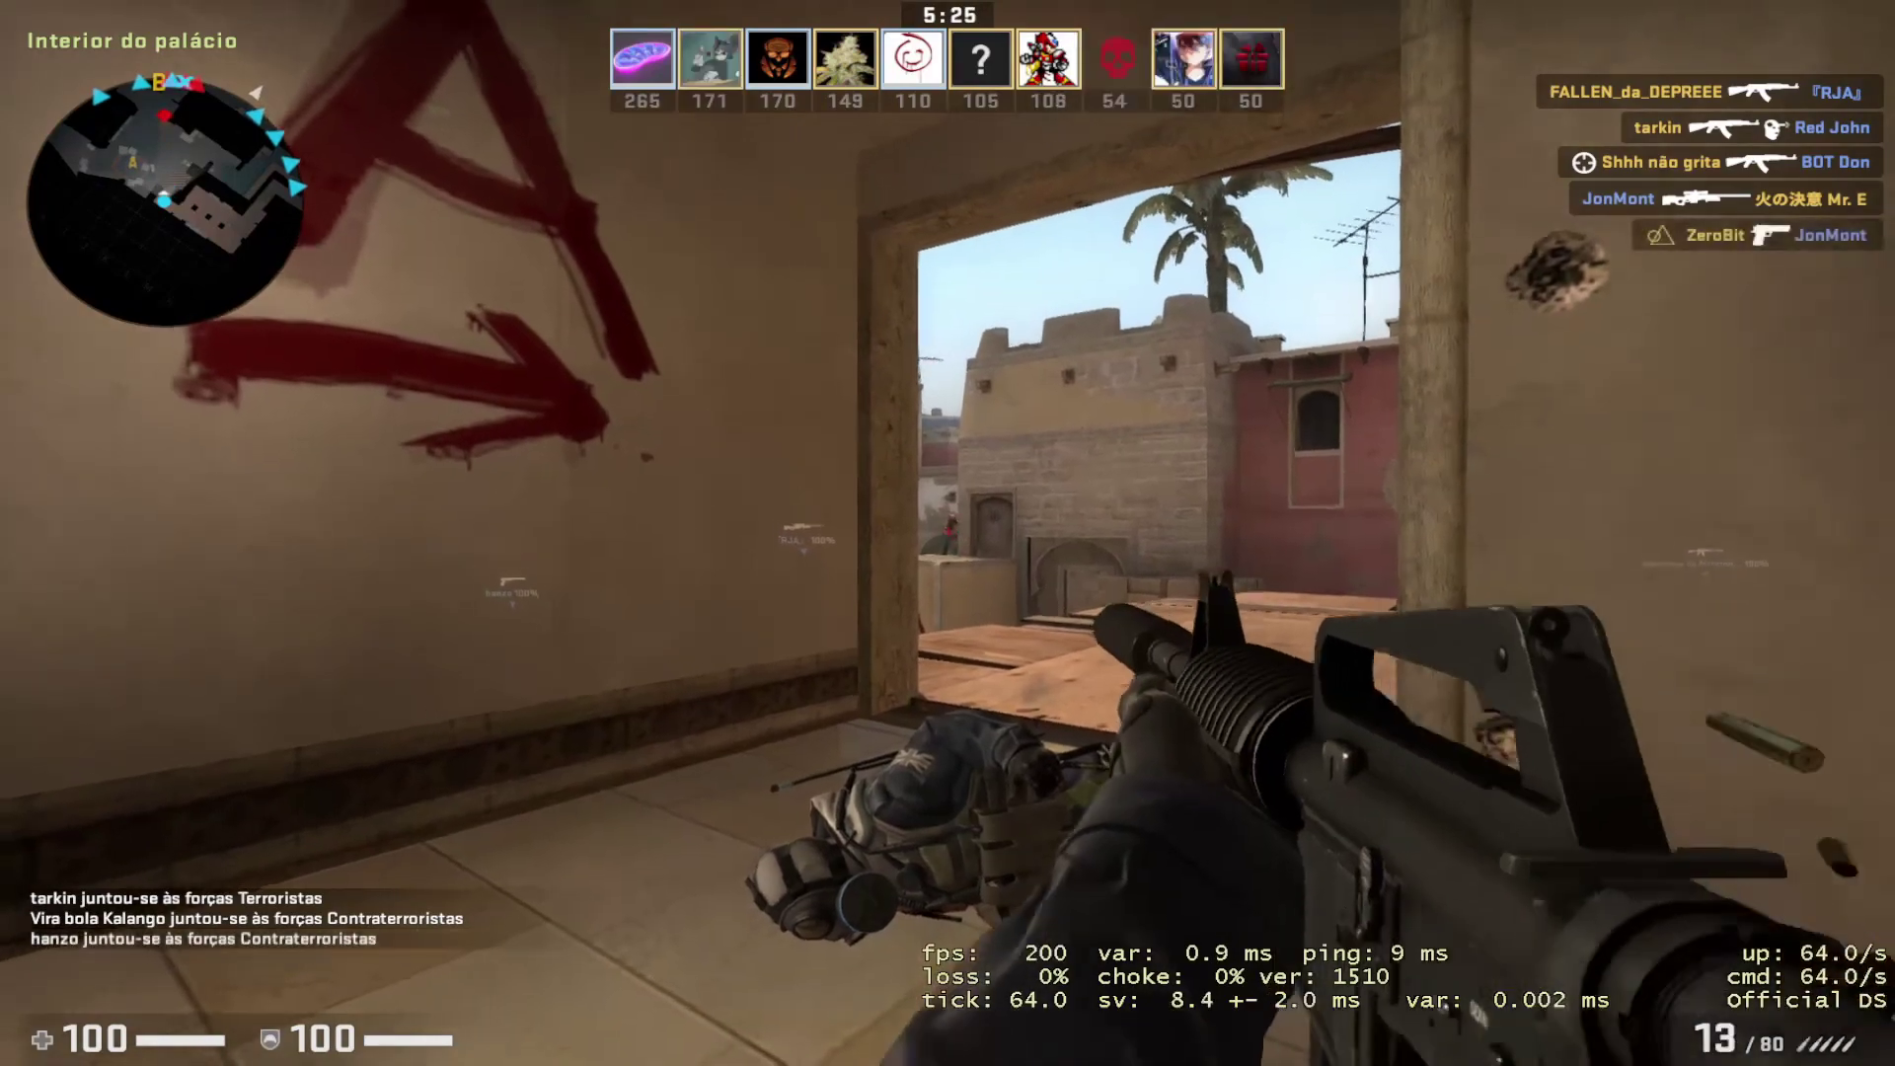
click(948, 533)
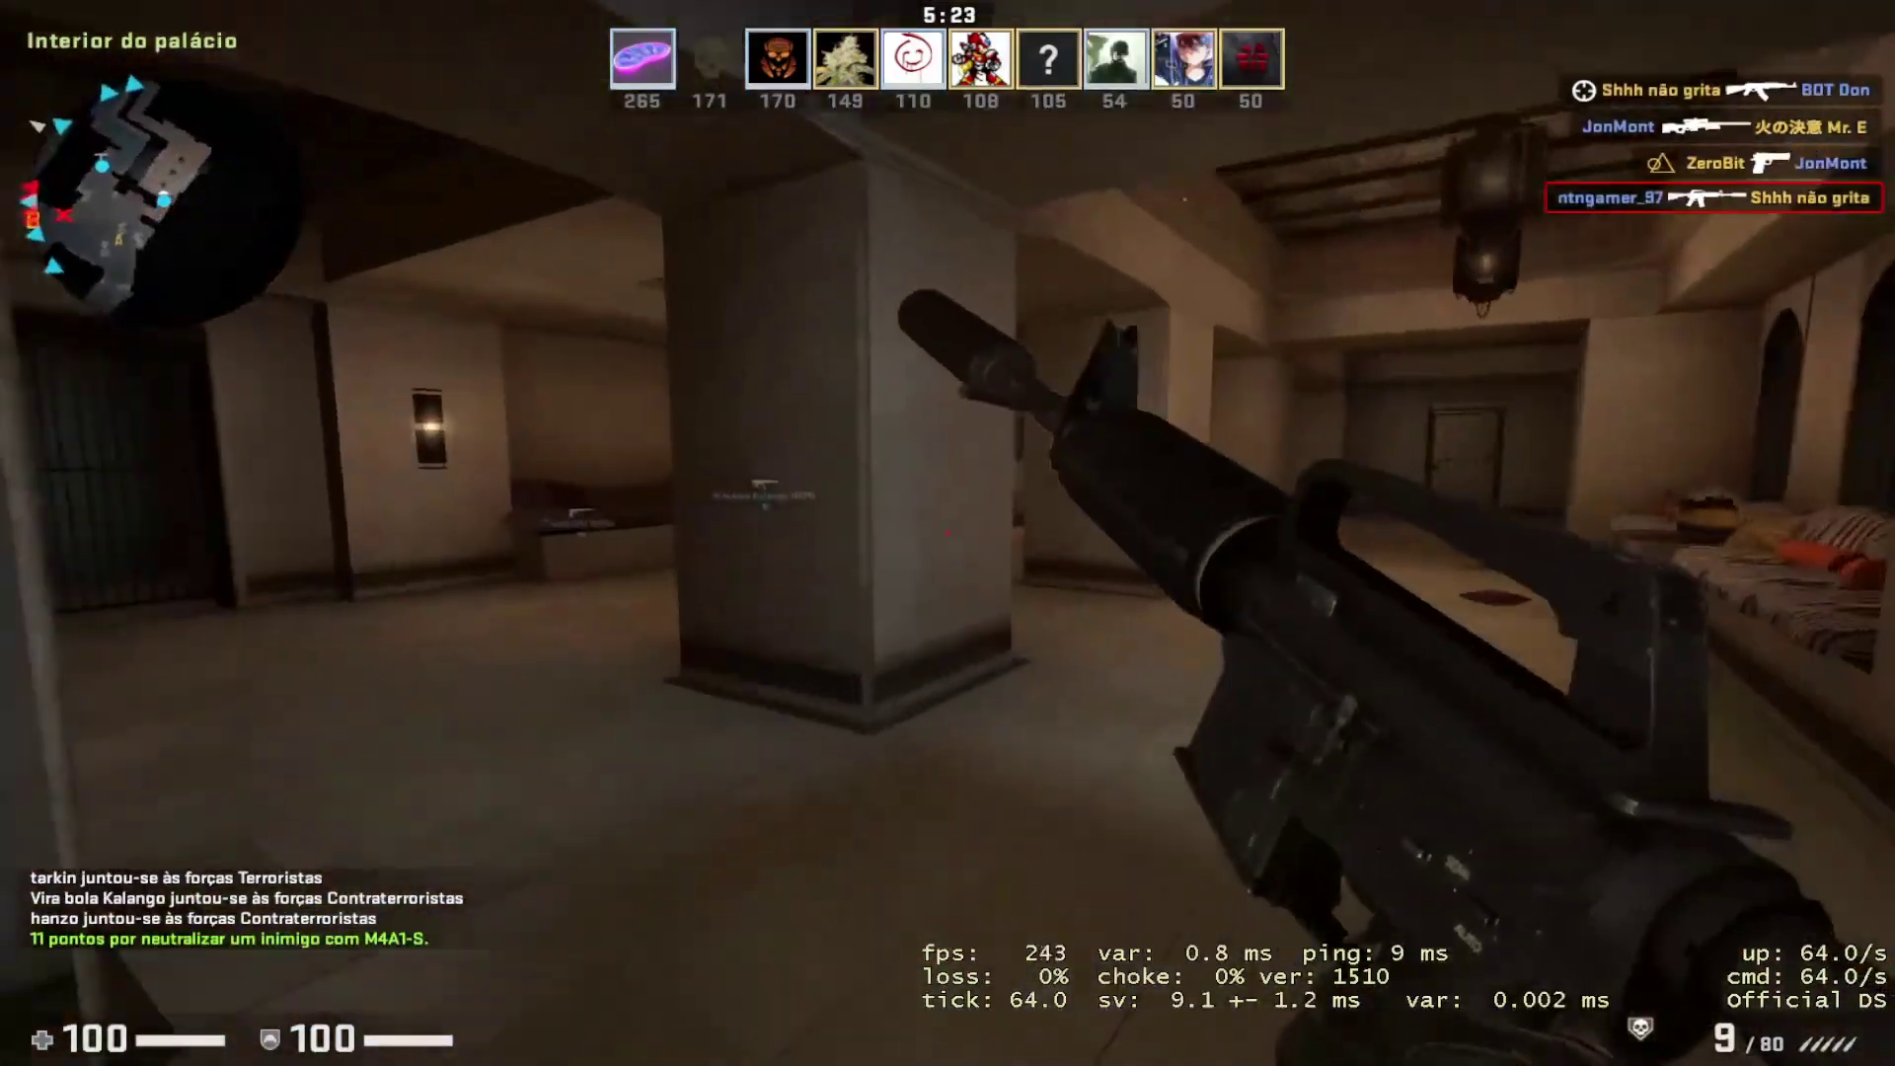
key(w)
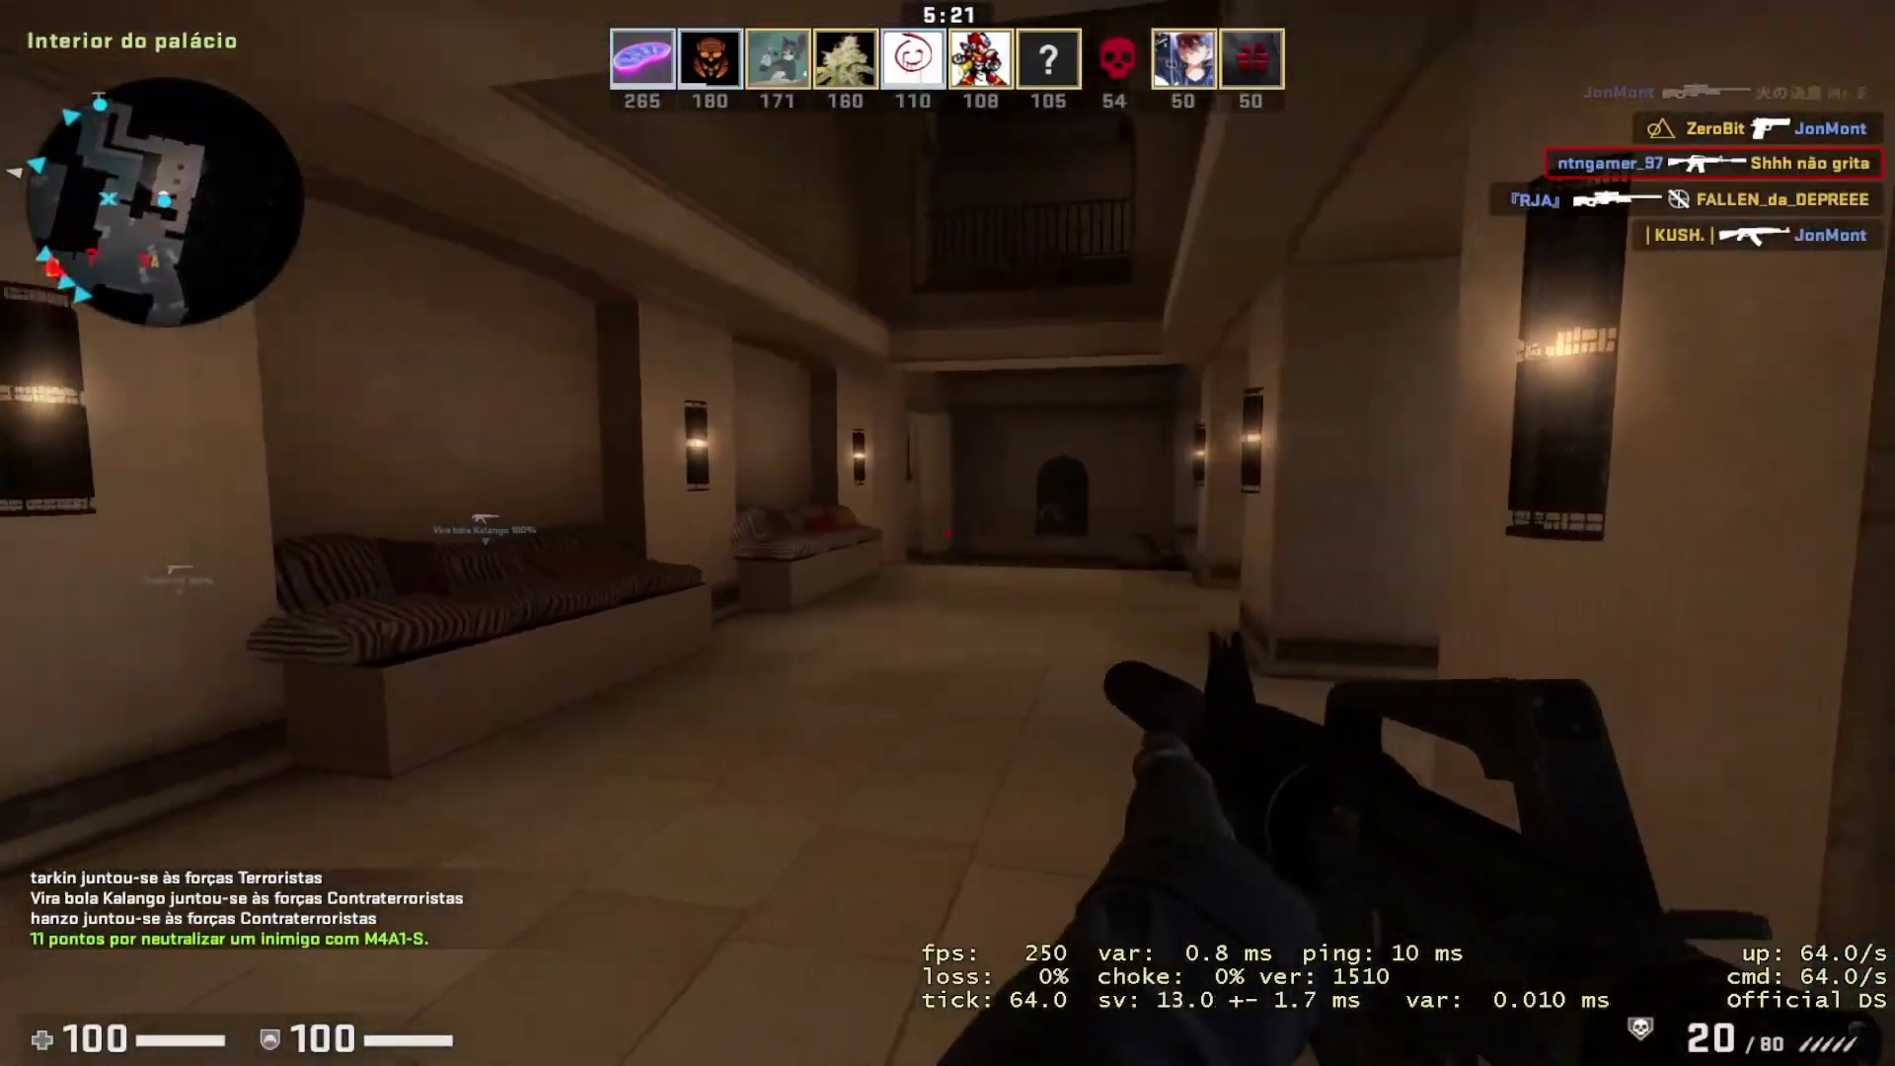
key(w)
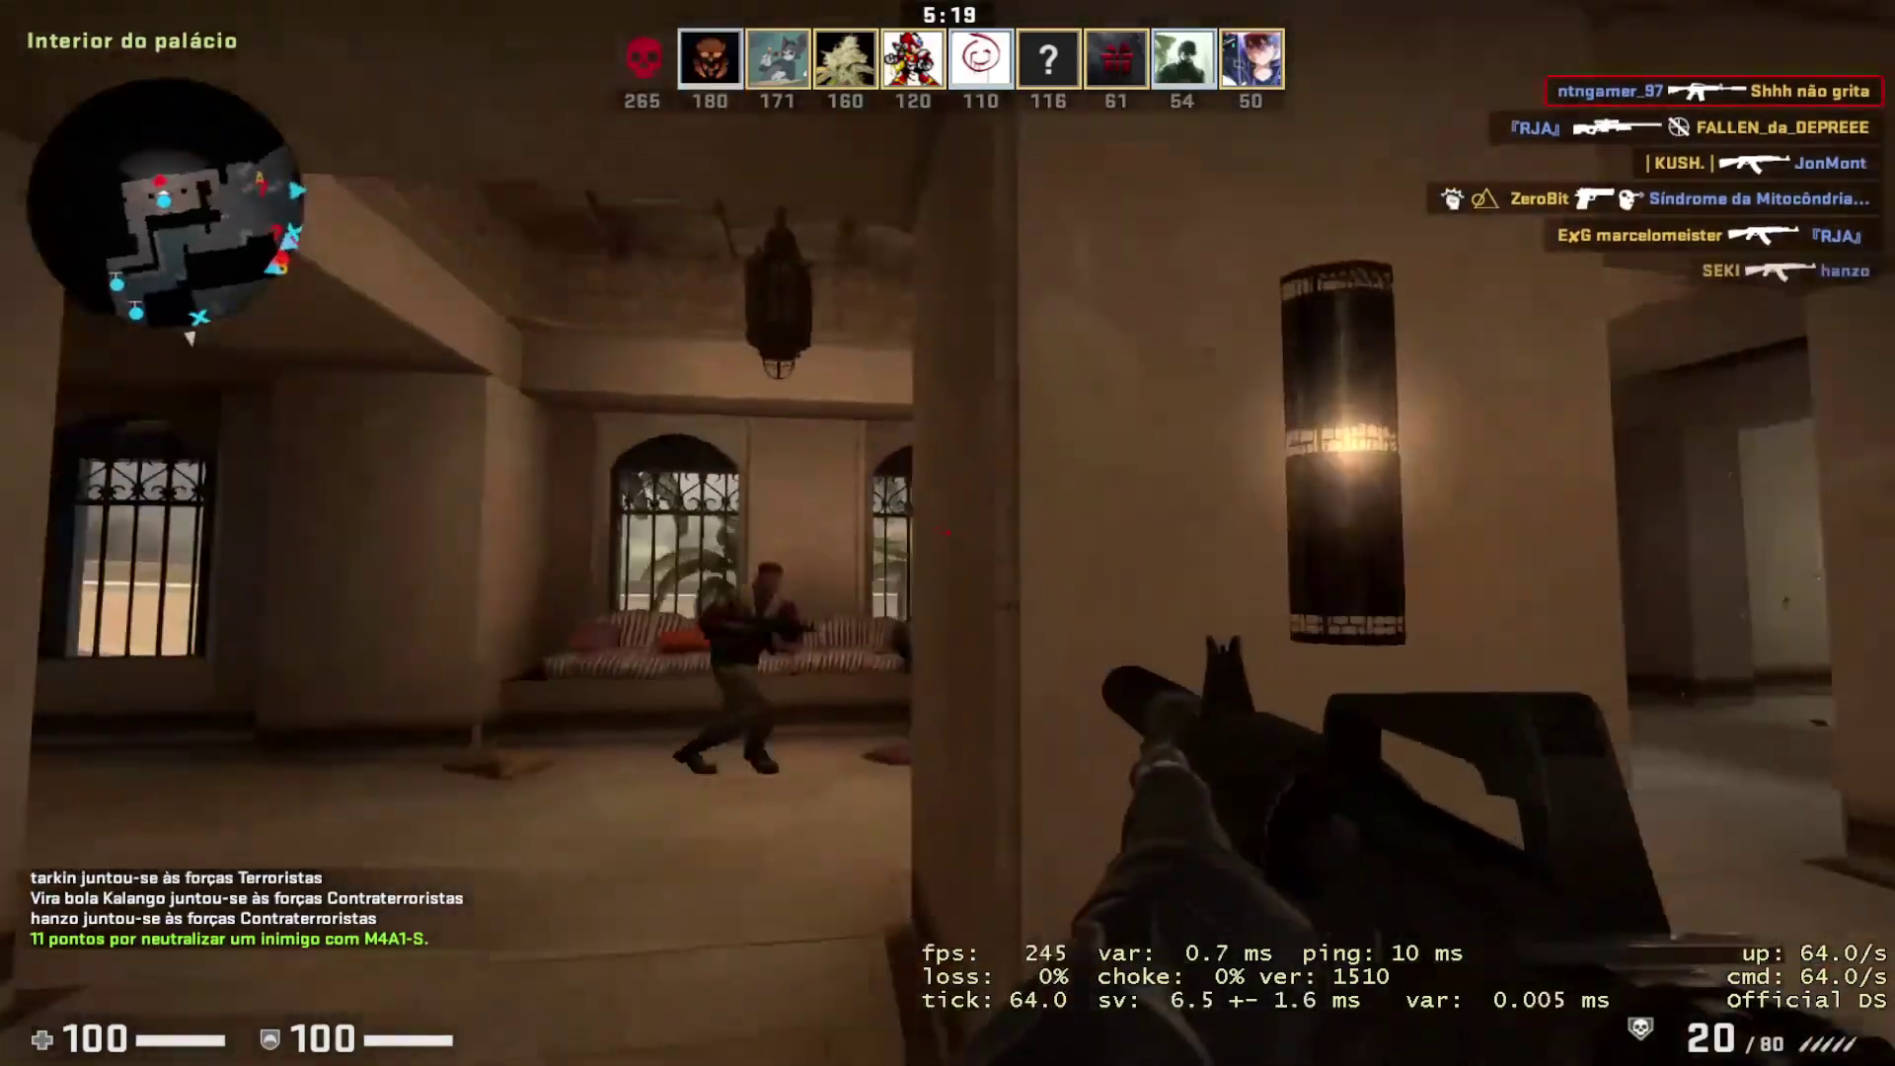
click(948, 533)
click(948, 533)
click(948, 533)
click(947, 533)
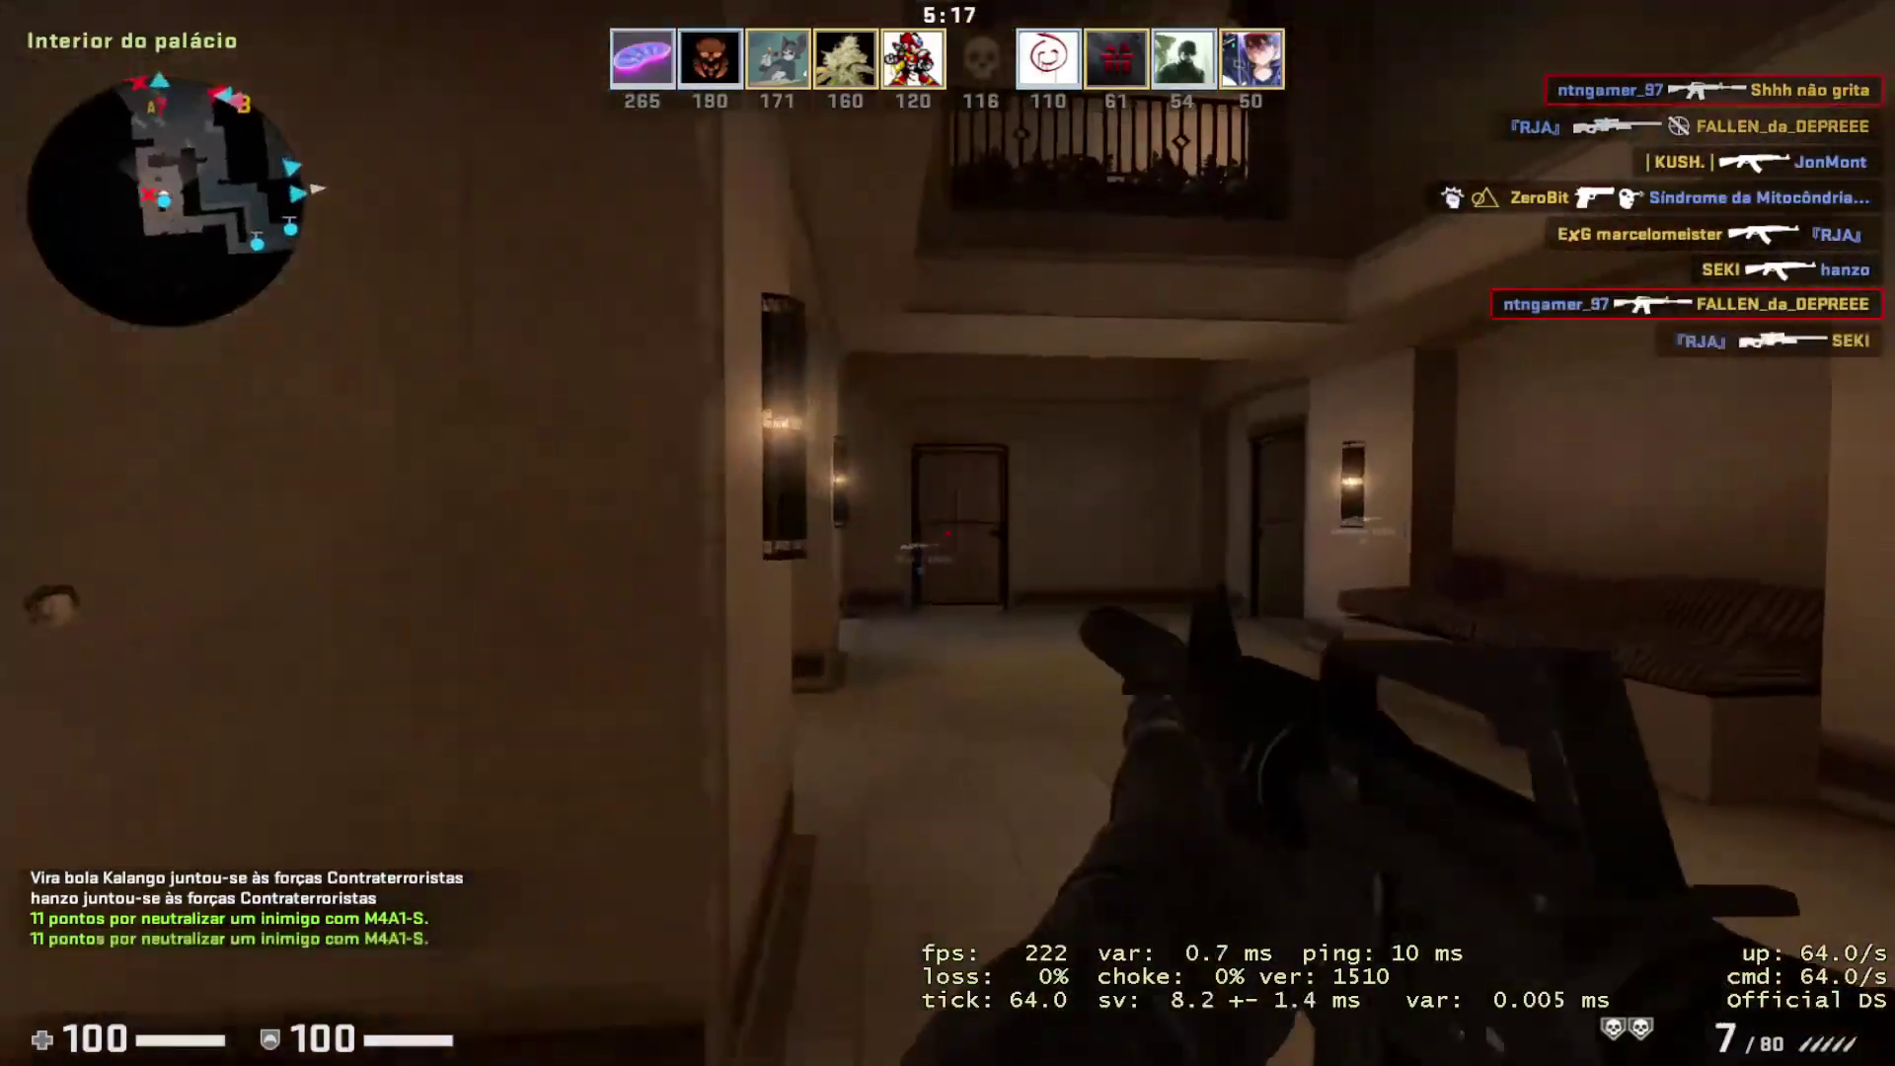
key(r)
key(w)
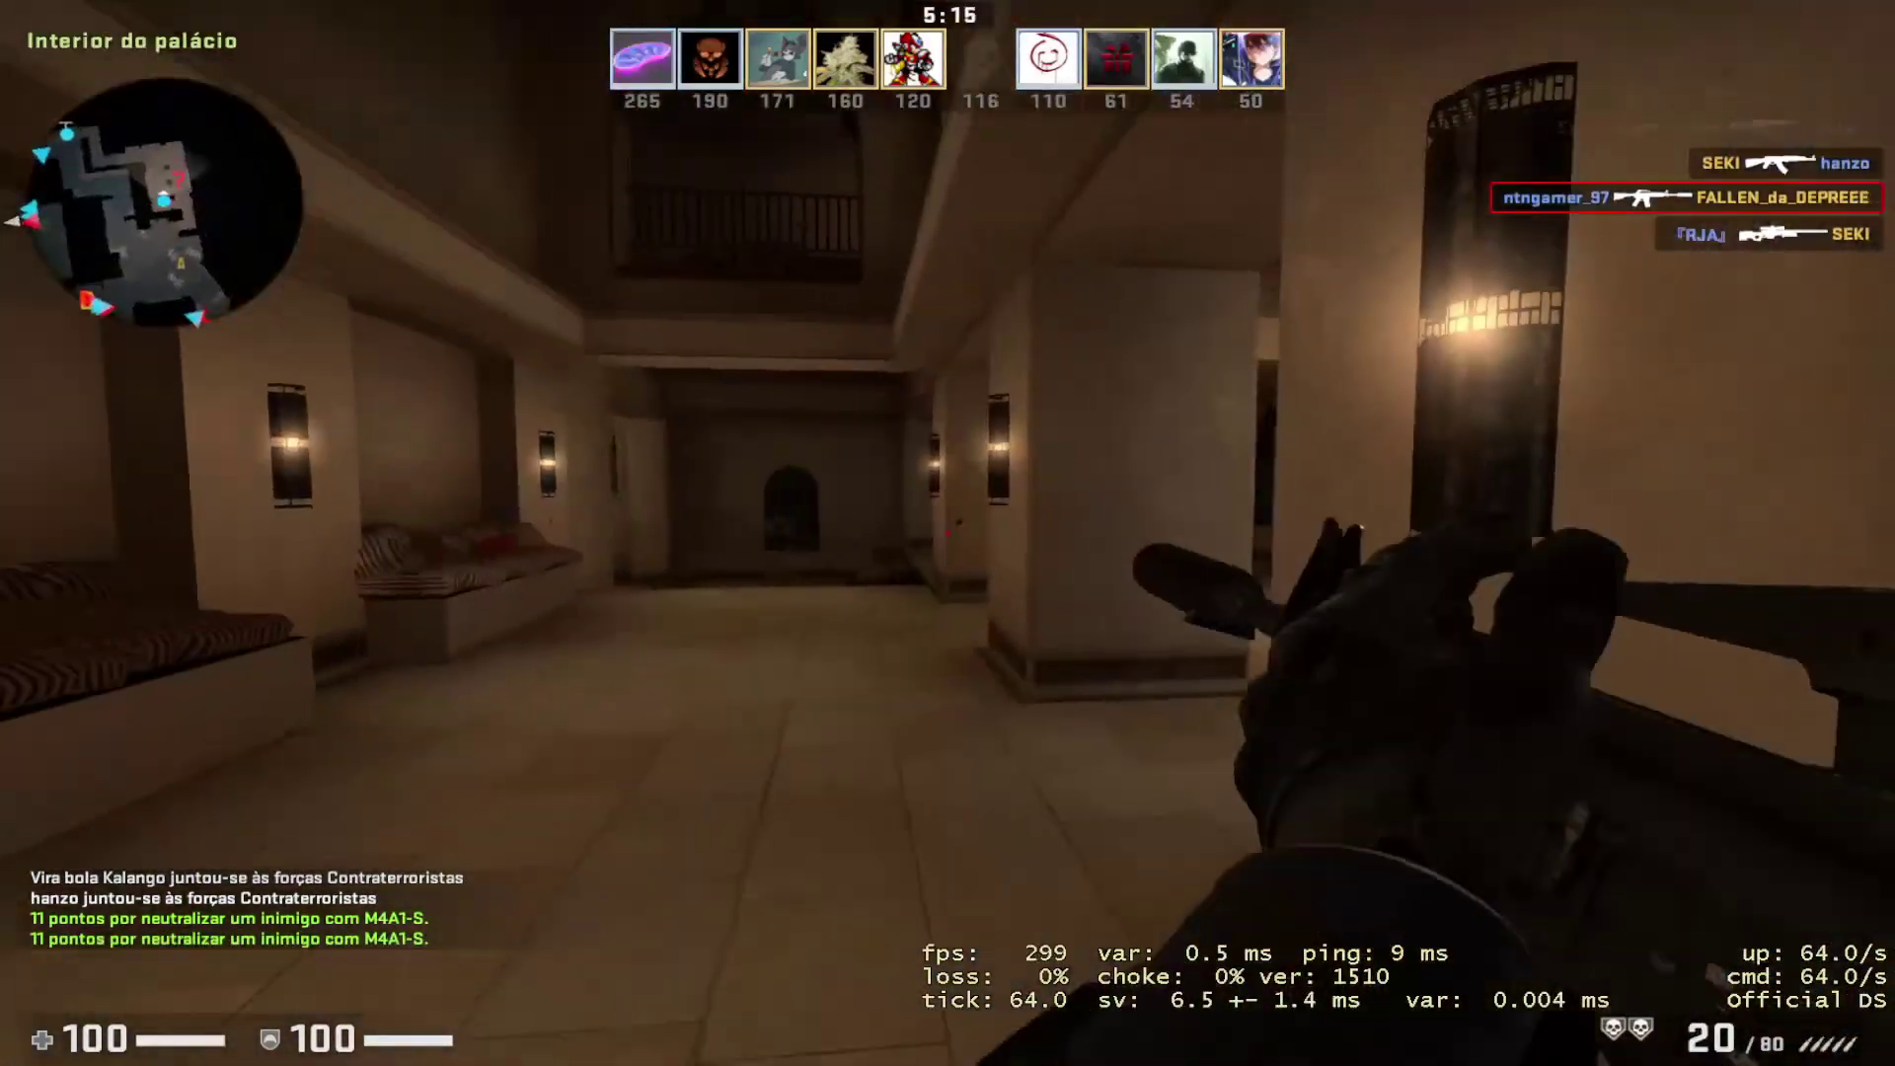
key(w)
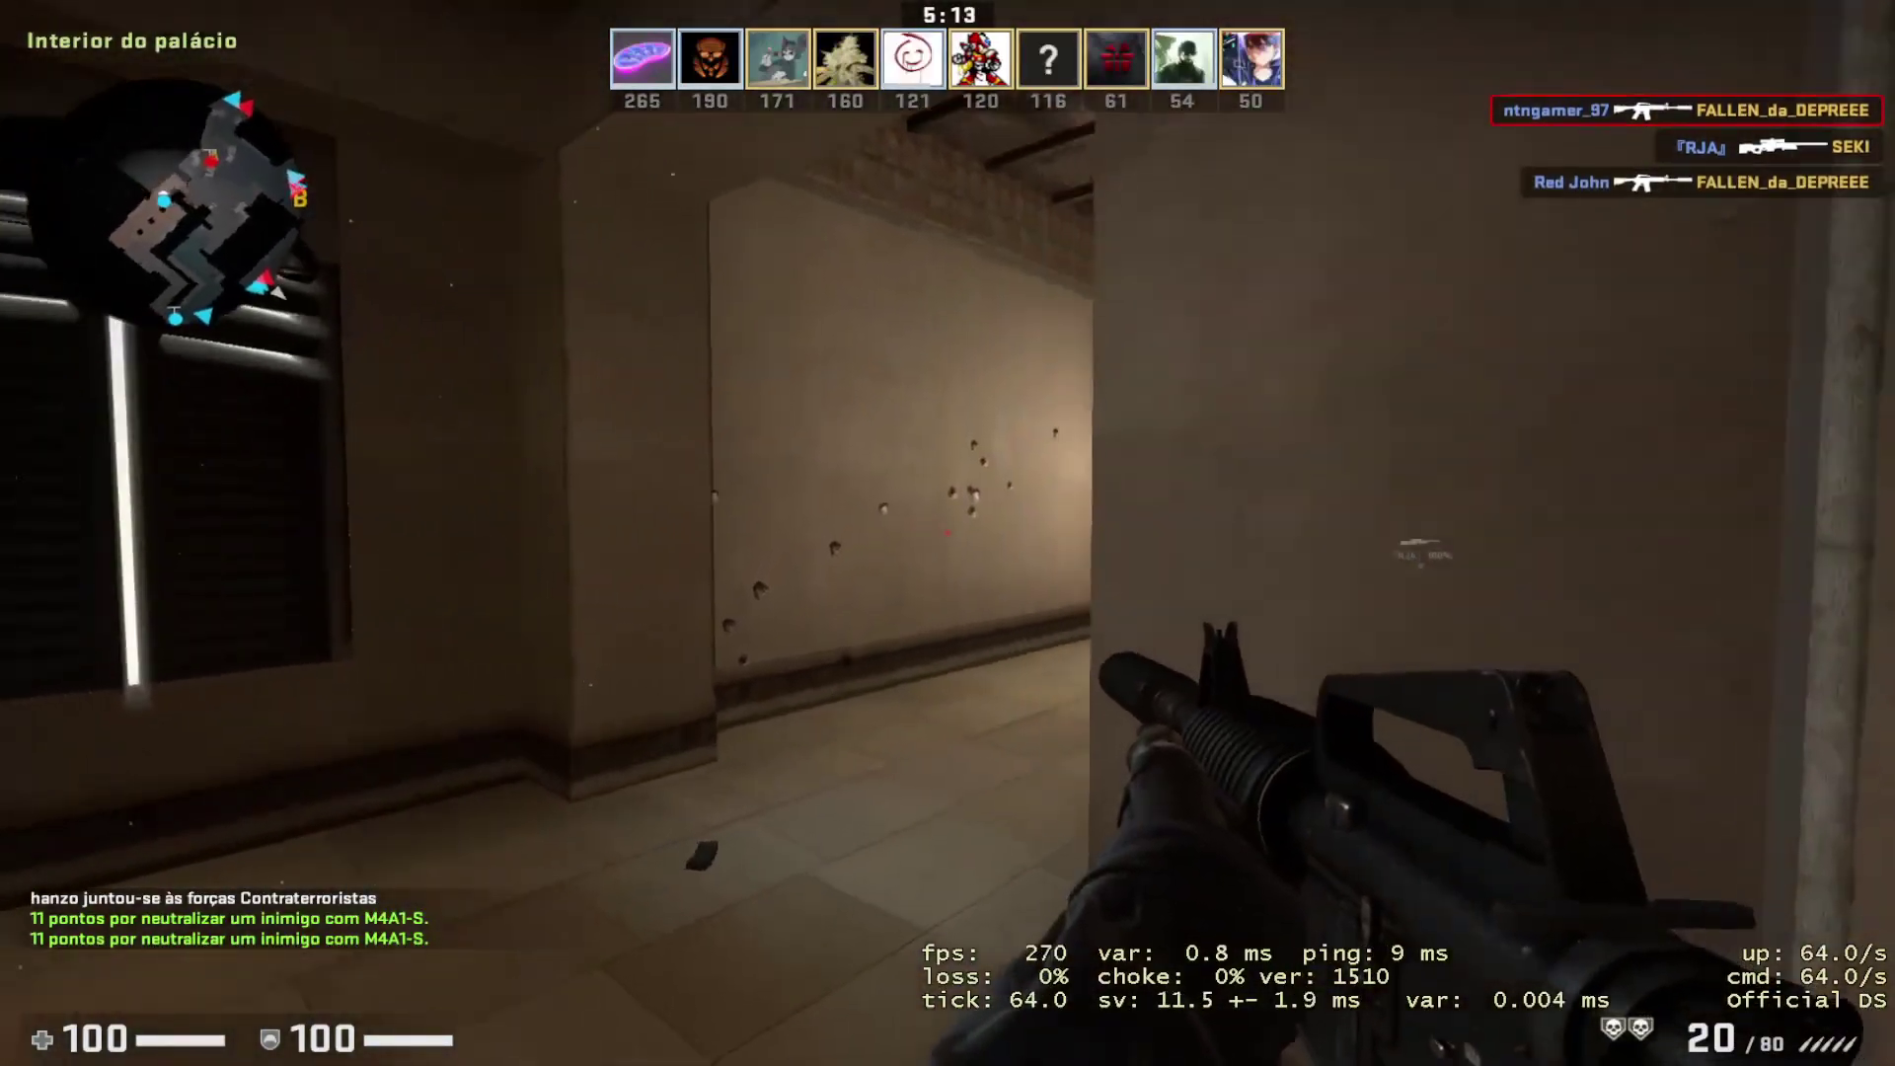
key(w)
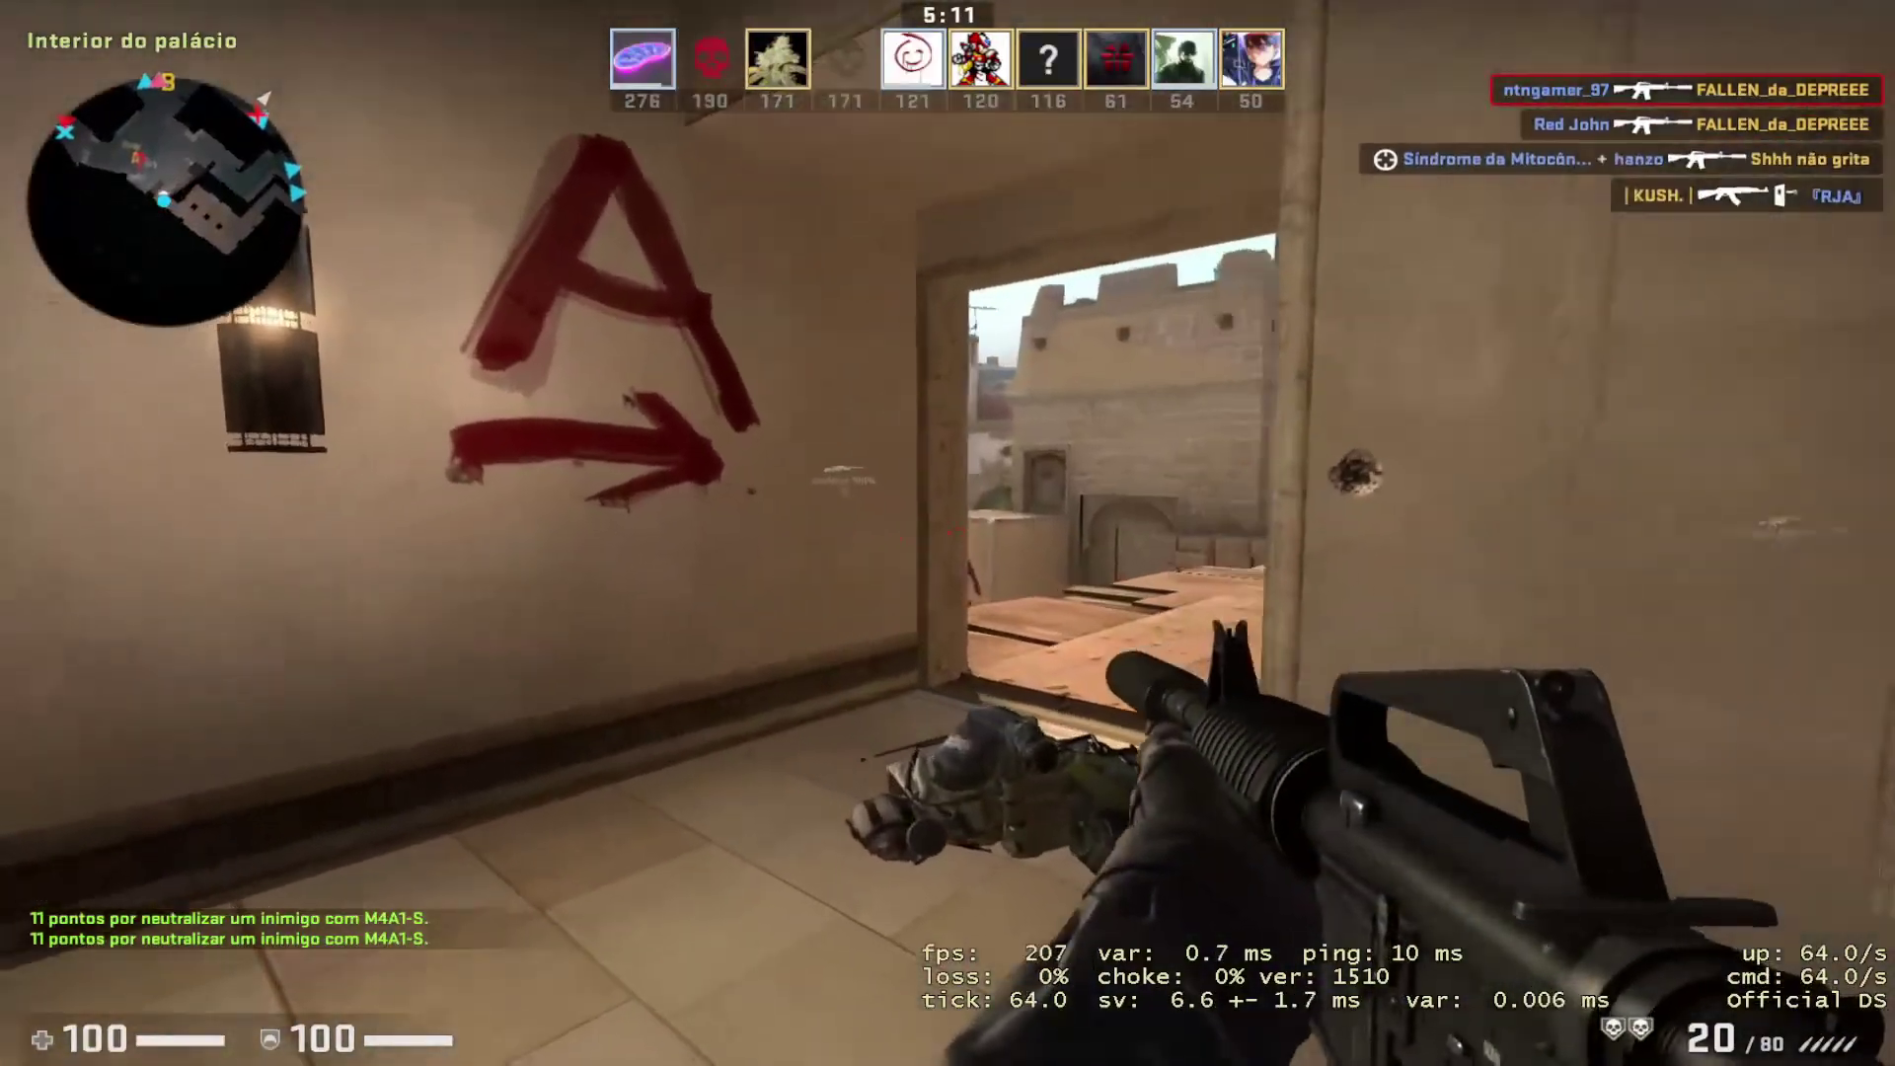
key(w)
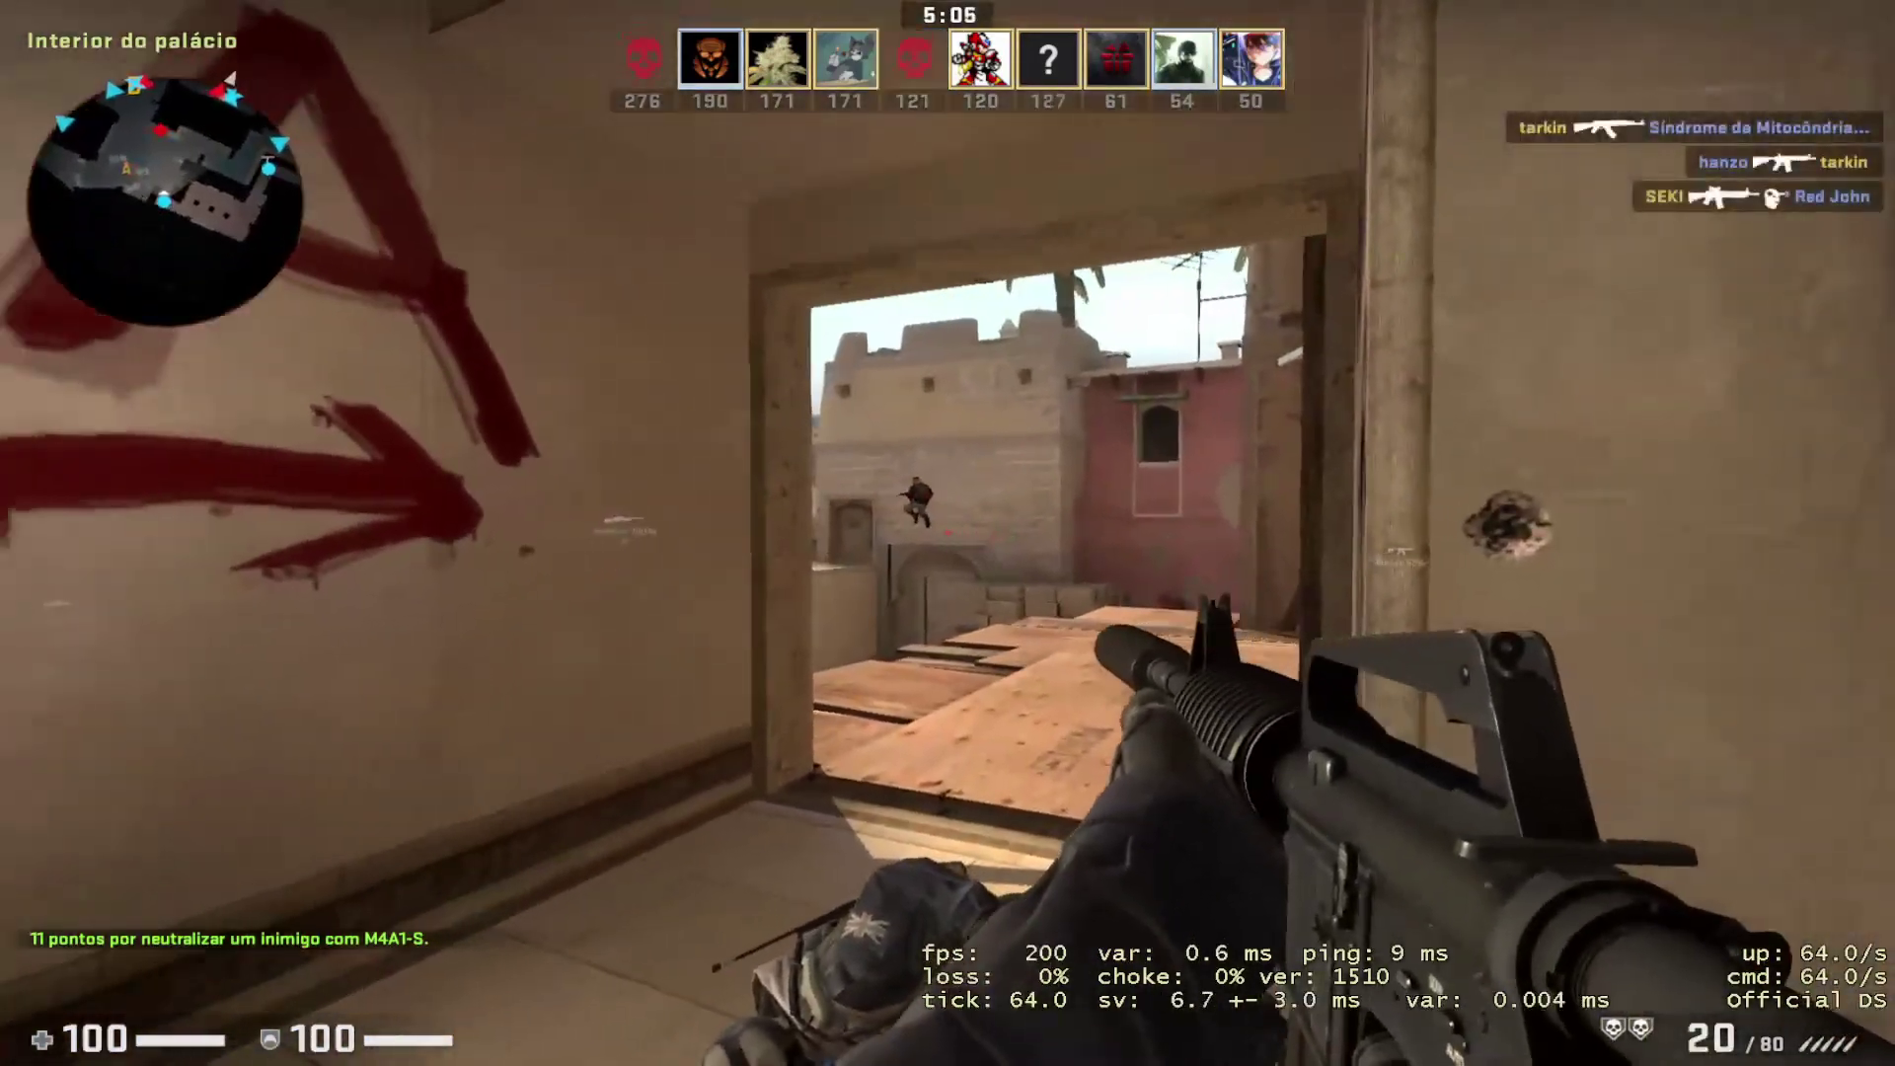
click(947, 533)
click(948, 533)
click(948, 533)
click(948, 533)
click(947, 533)
key(w)
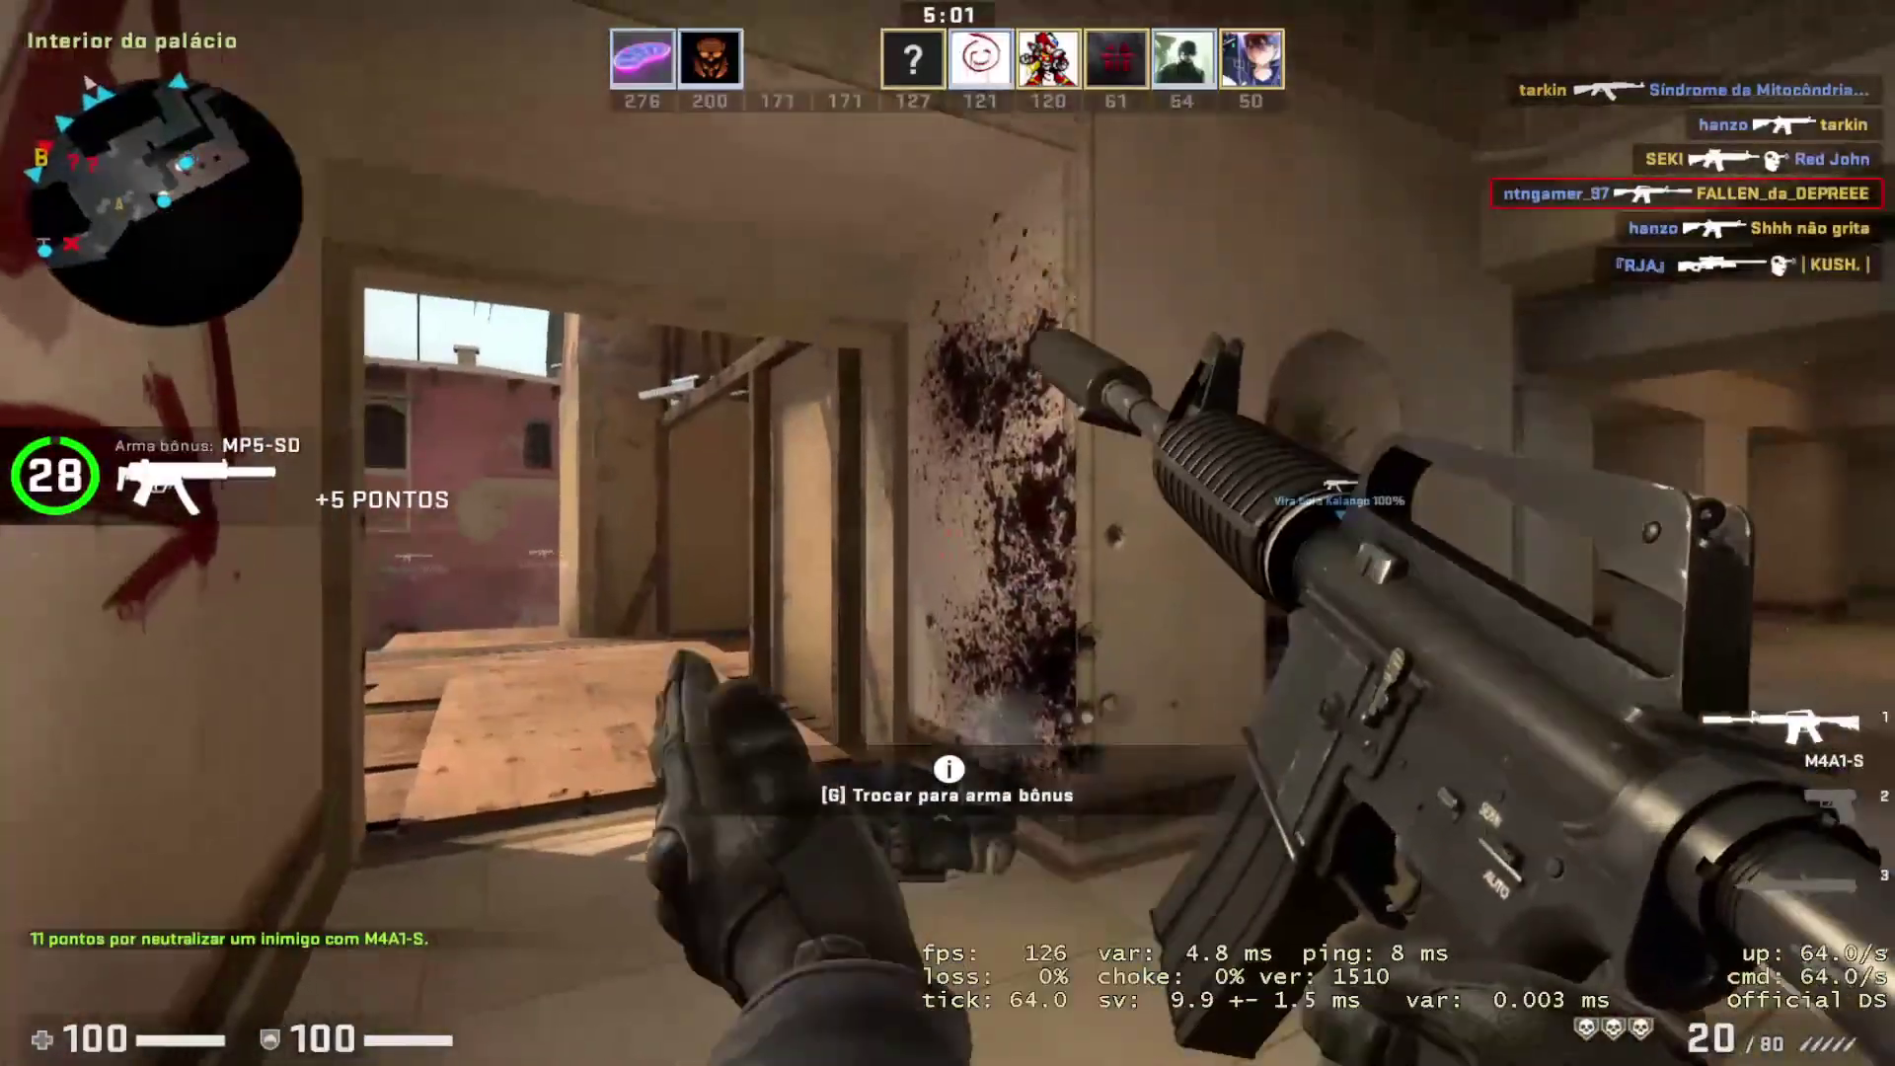
key(w)
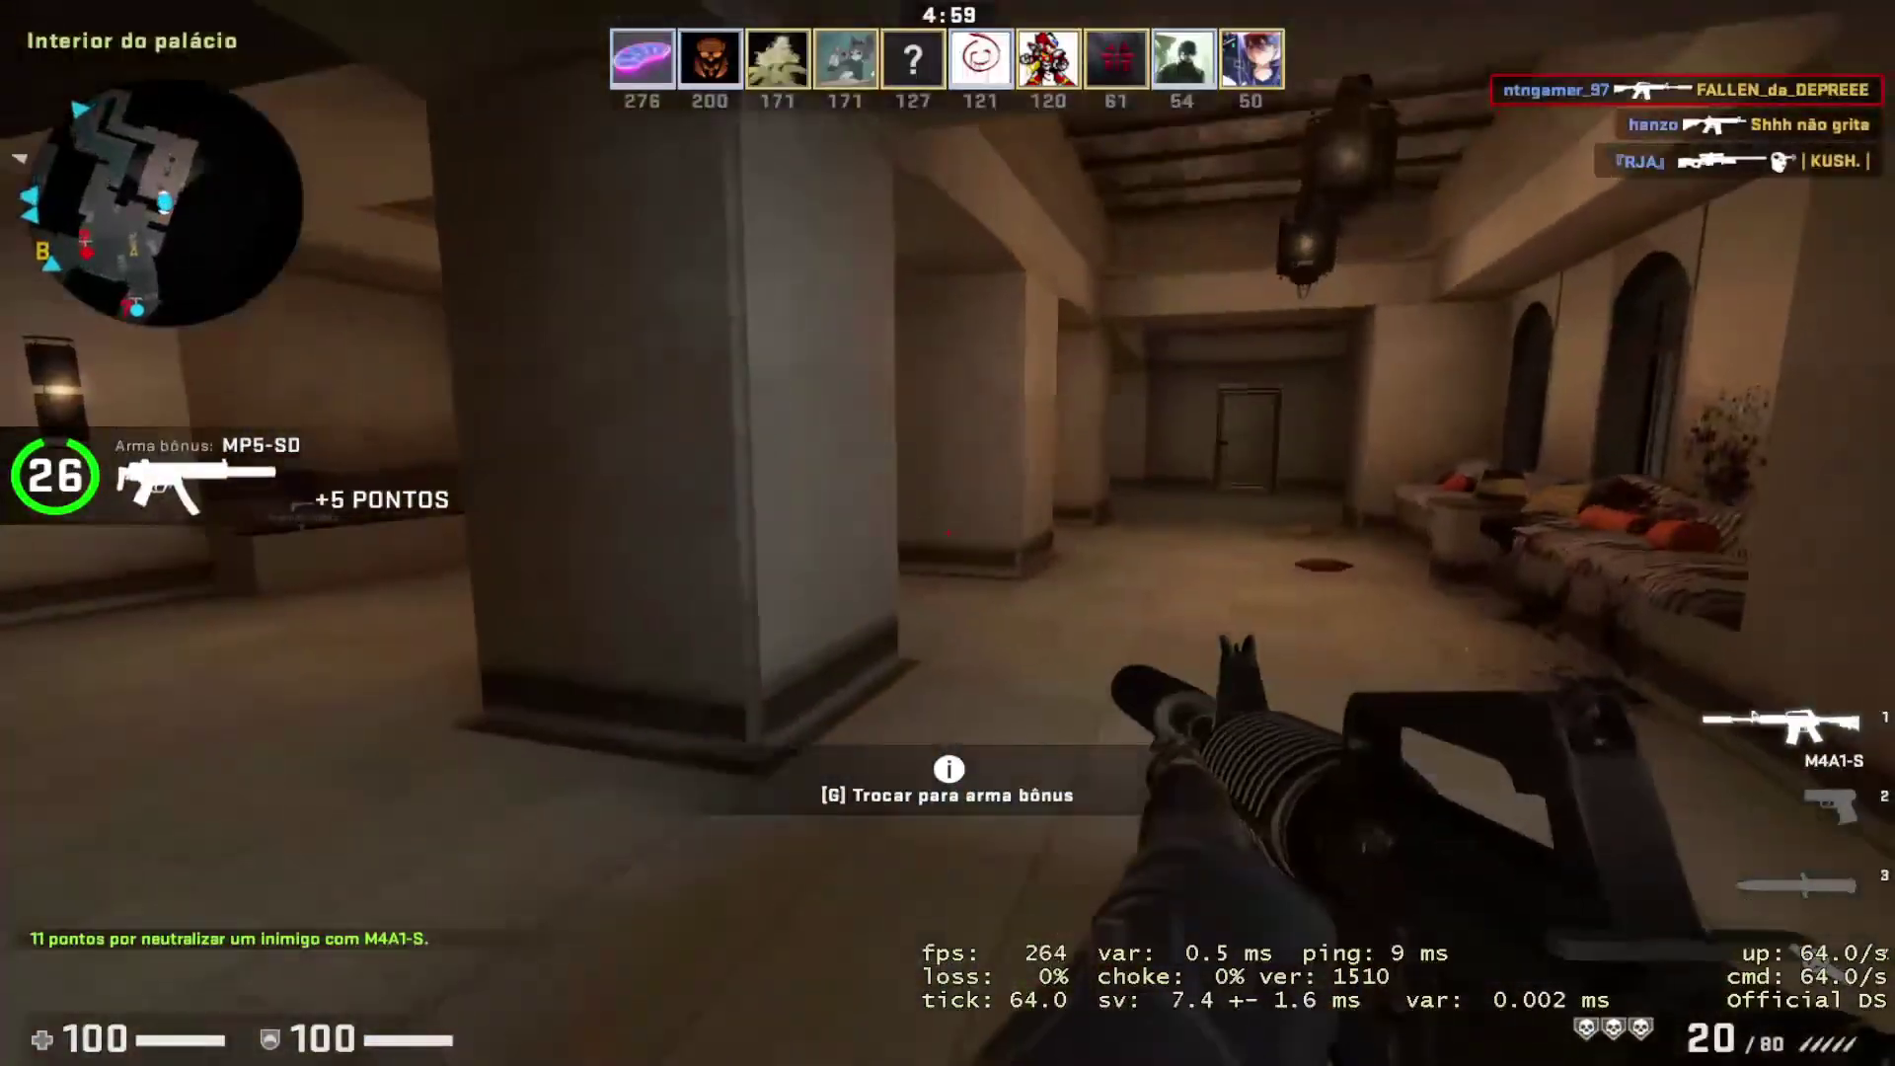